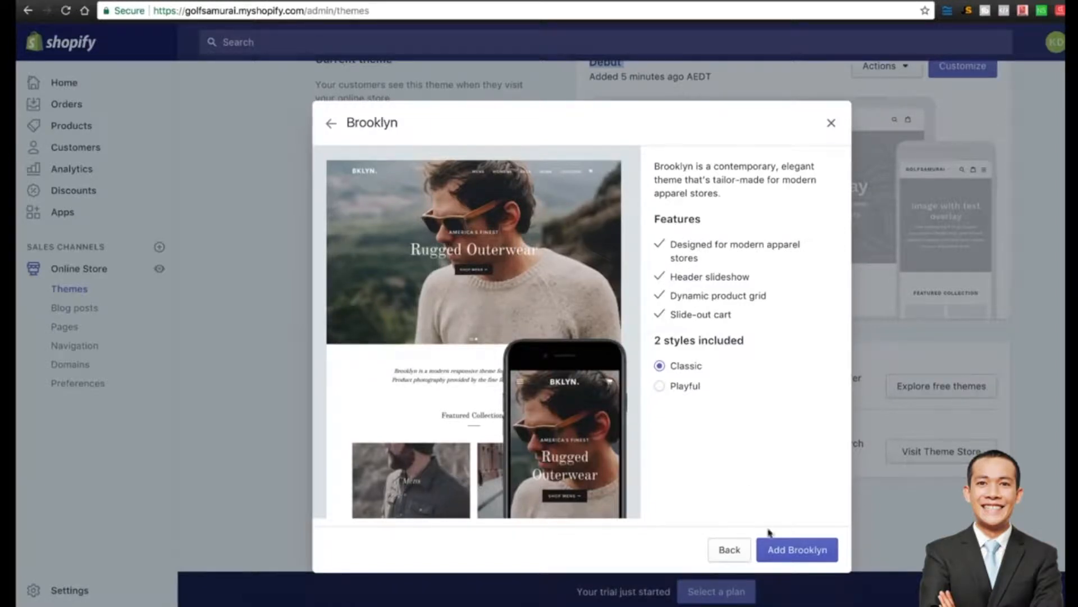
Add the Brooklyn theme and publish it as the live theme, replacing Debut.
{"action": "left_click", "coordinate": [782, 551]}
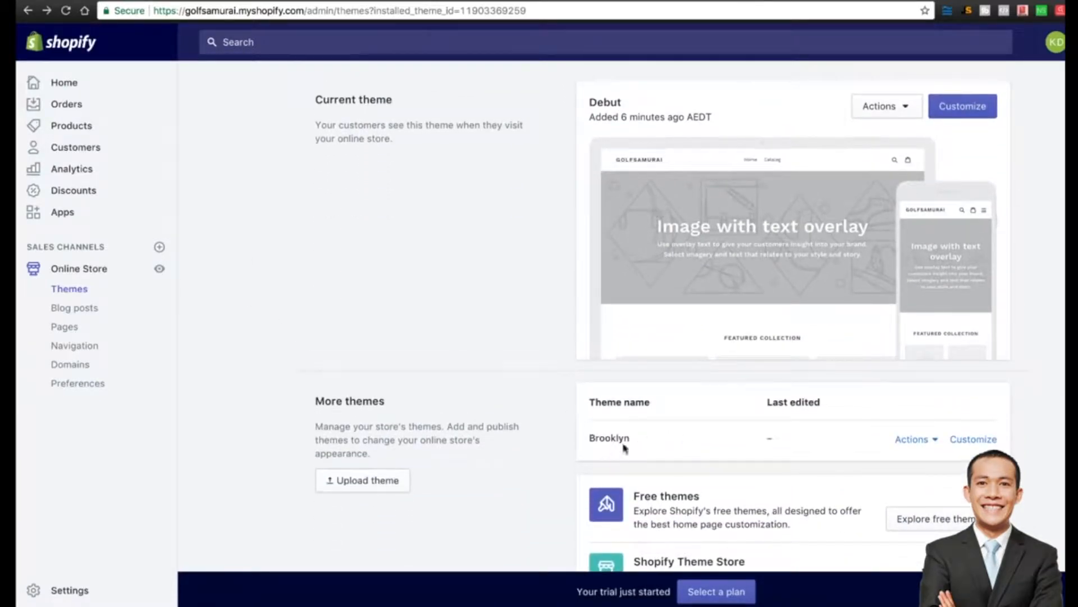
{"action": "left_click", "coordinate": [934, 440]}
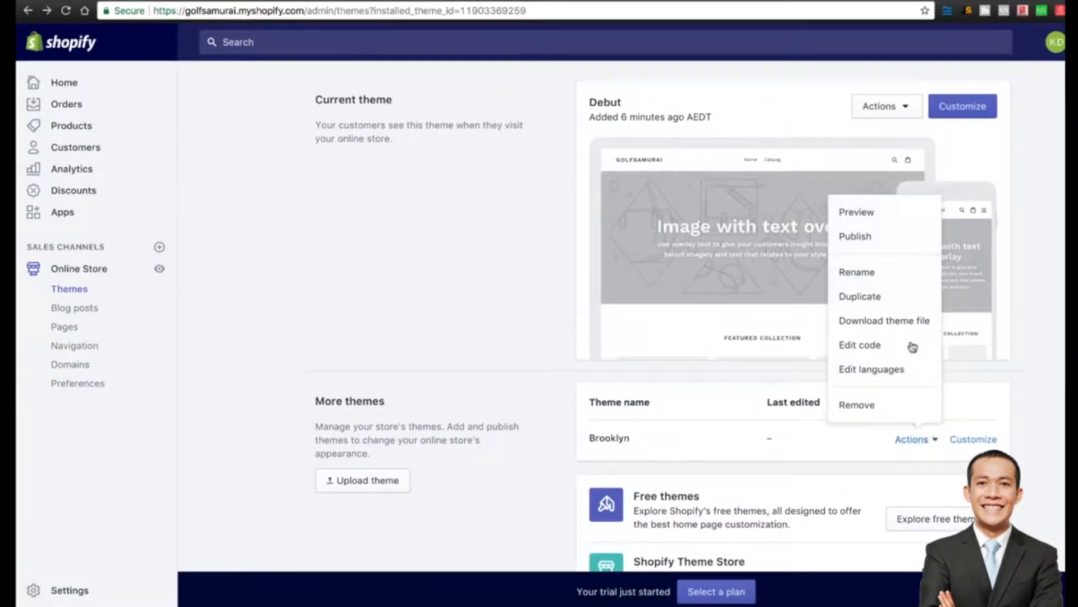
{"action": "left_click", "coordinate": [886, 236]}
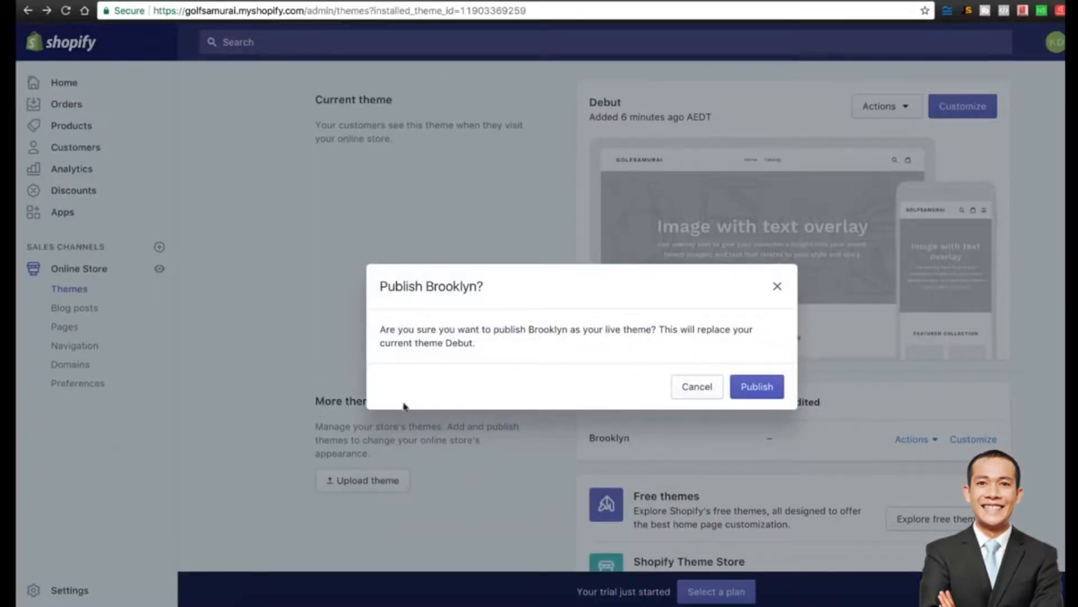
{"action": "left_click", "coordinate": [760, 395]}
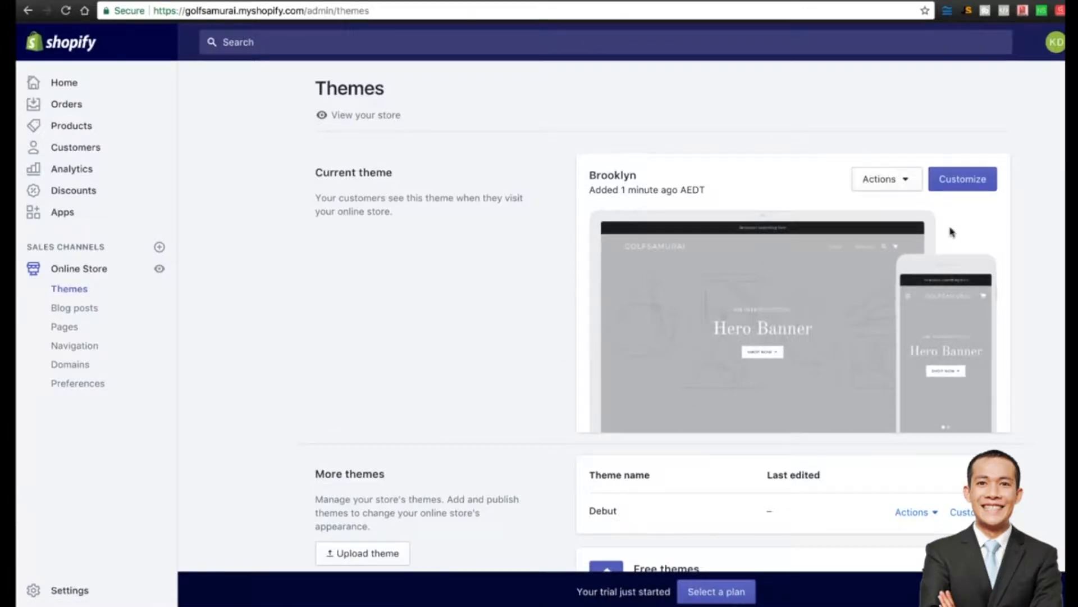
Open the Brooklyn theme editor and preview the first two Hero Banner slides.
{"action": "left_click", "coordinate": [962, 184]}
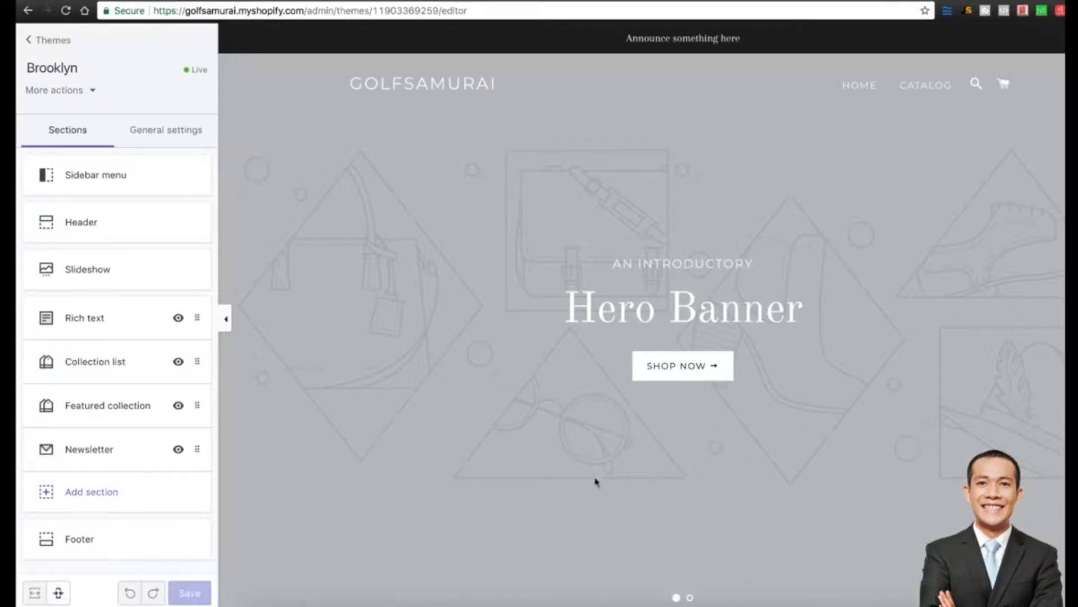
{"action": "left_click", "coordinate": [690, 598]}
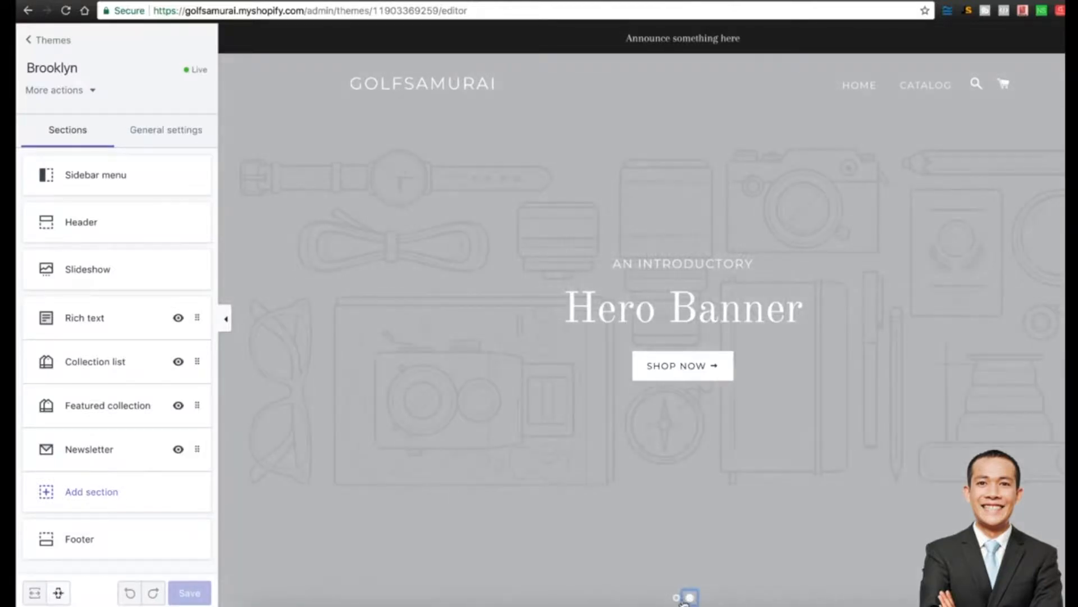
{"action": "left_click", "coordinate": [677, 598]}
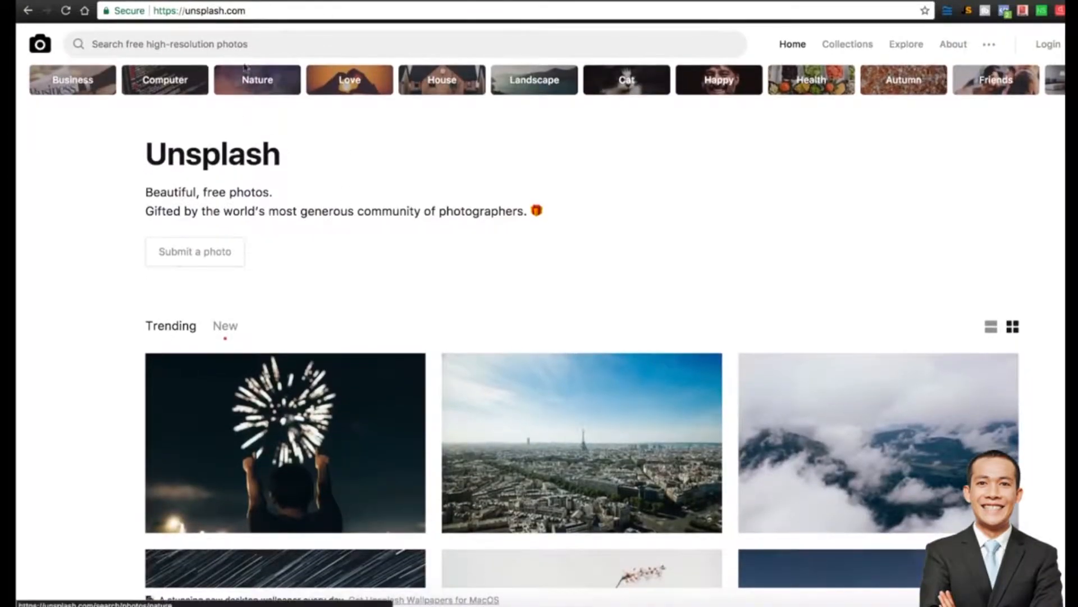
Search Unsplash for golf photos and browse the results.
{"action": "left_click", "coordinate": [241, 41]}
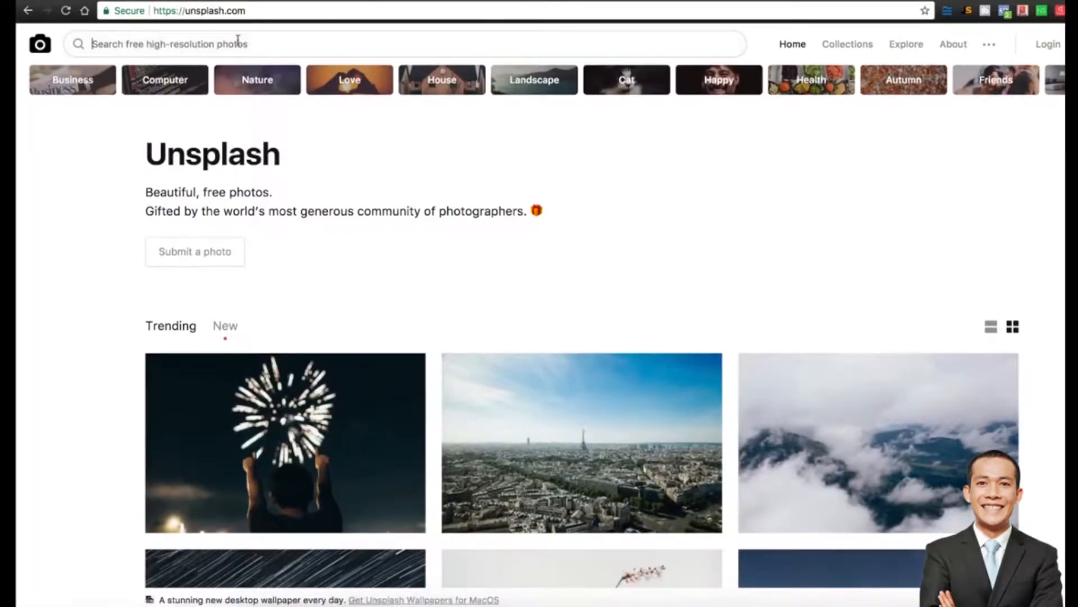
{"action": "type", "text": "golf"}
{"action": "key", "text": "Return"}
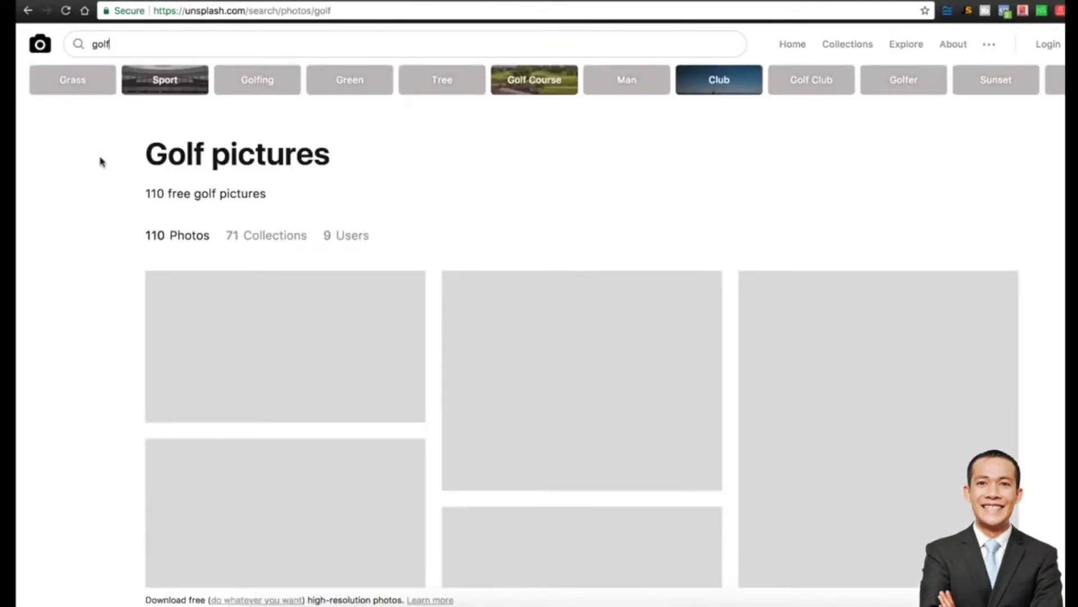
{"action": "double_click", "coordinate": [154, 194]}
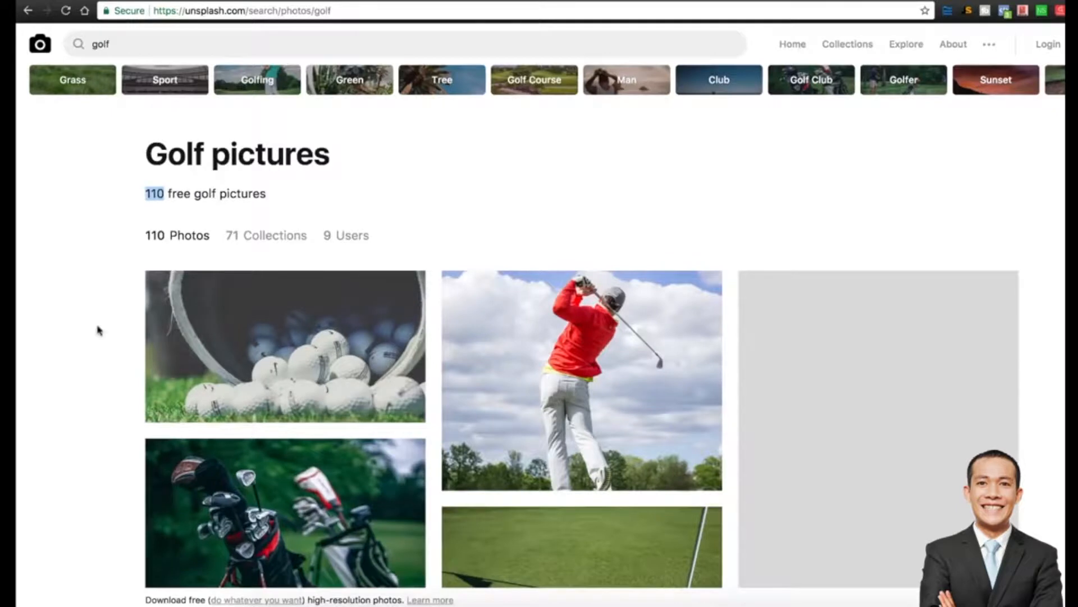
{"action": "scroll", "coordinate": [98, 331], "scroll_direction": "down", "scroll_amount": 2}
{"action": "scroll", "coordinate": [98, 330], "scroll_direction": "down", "scroll_amount": 5}
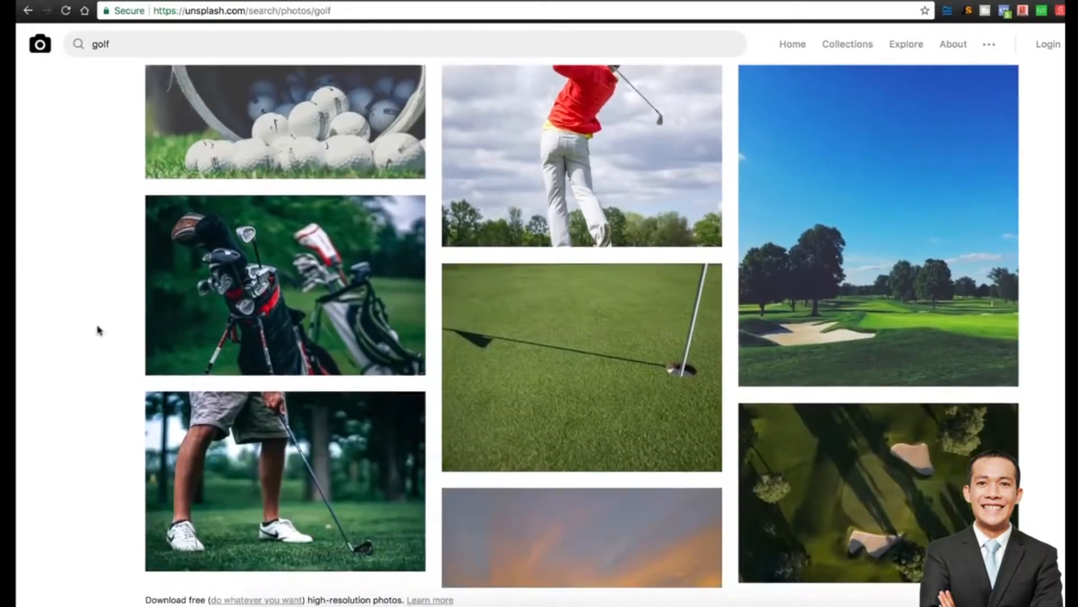
{"action": "scroll", "coordinate": [98, 330], "scroll_direction": "down", "scroll_amount": 2}
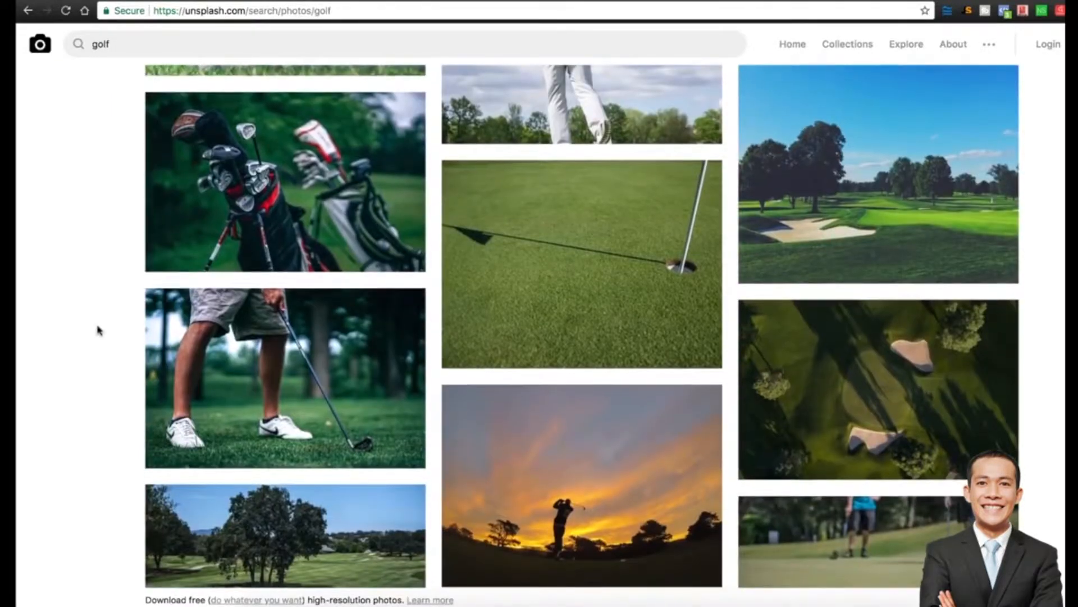
{"action": "scroll", "coordinate": [98, 330], "scroll_direction": "down", "scroll_amount": 1}
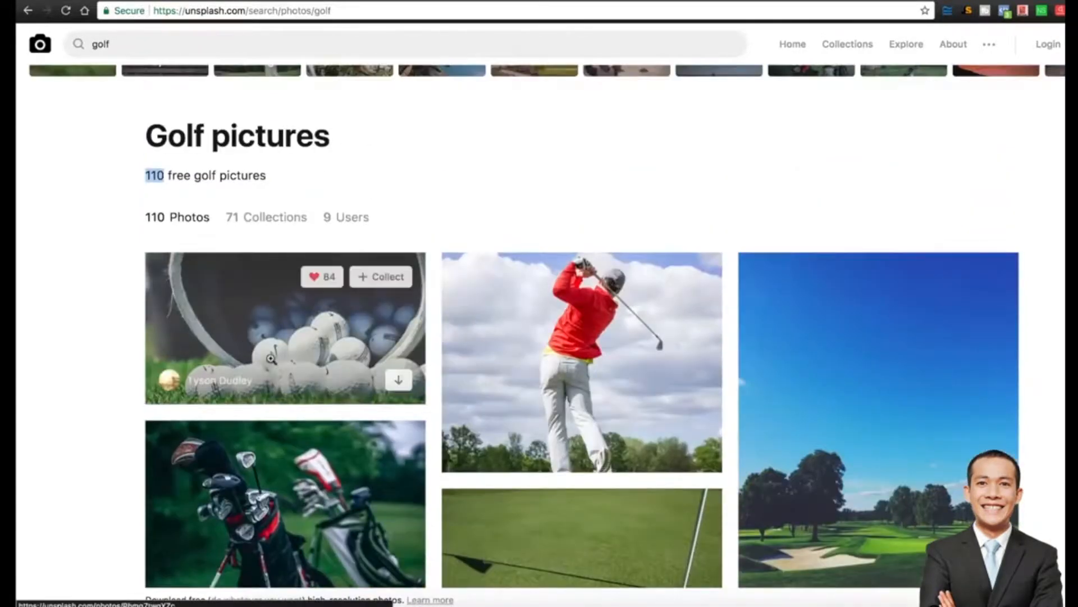
Download the golf balls photo and the golfer's club photo.
{"action": "key", "text": "ctrl+Tab"}
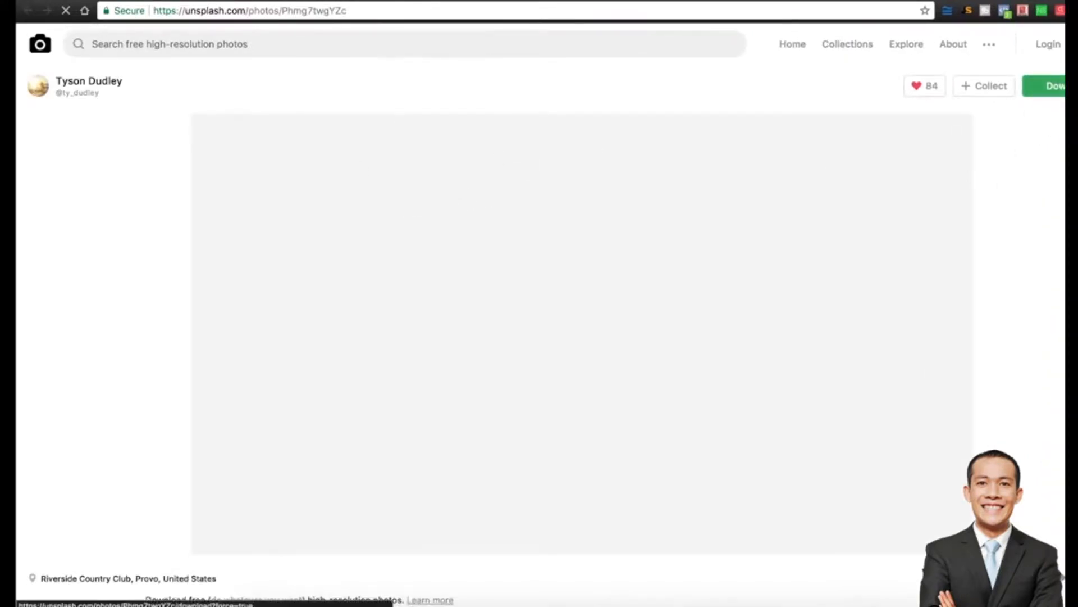
{"action": "left_click", "coordinate": [1049, 86]}
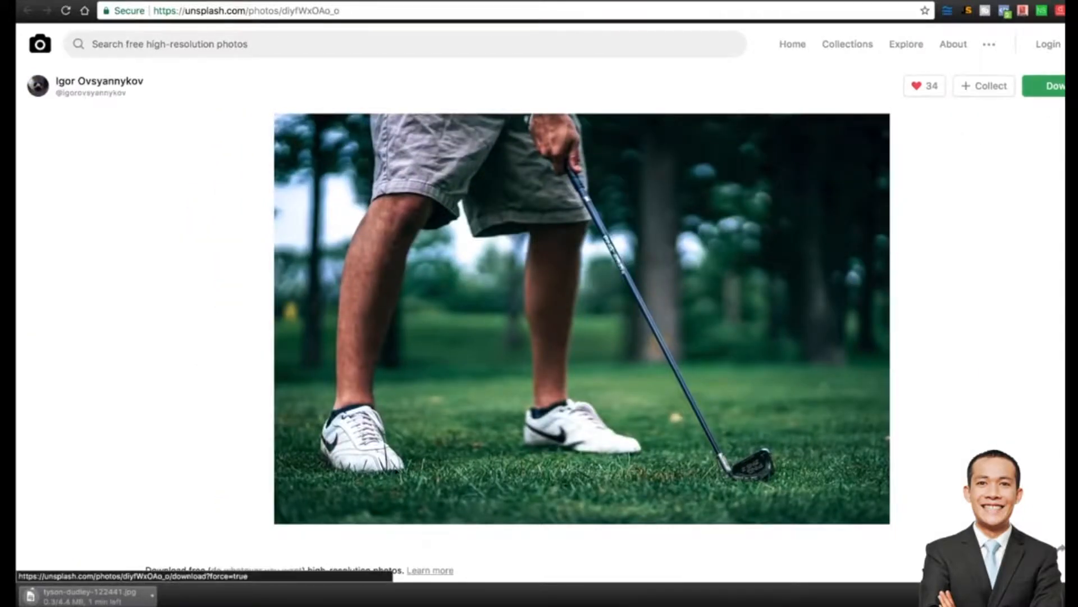
{"action": "left_click", "coordinate": [1049, 86]}
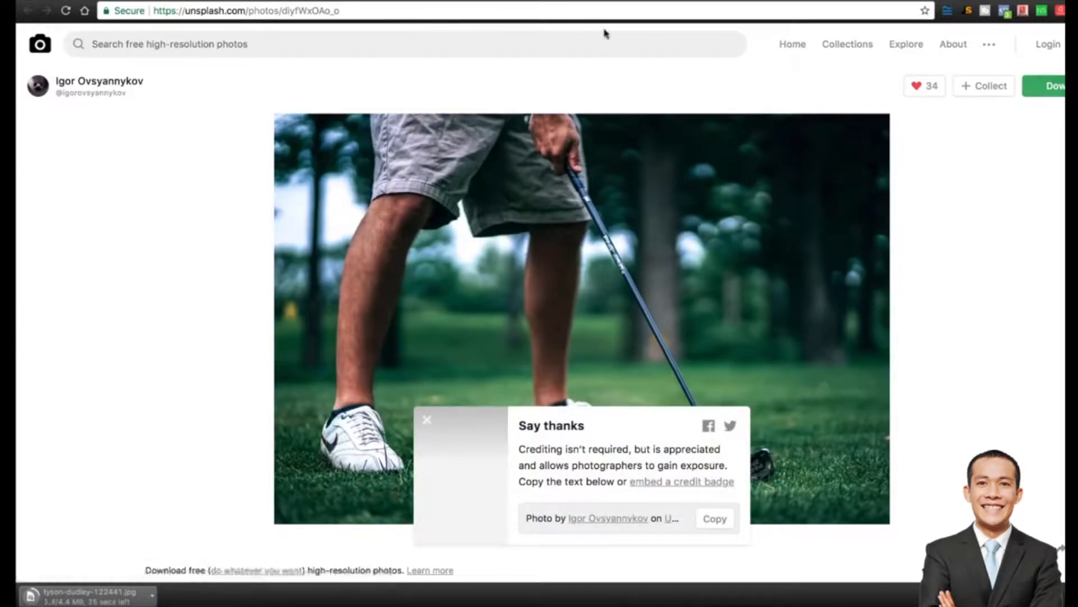
{"action": "left_click", "coordinate": [268, 0]}
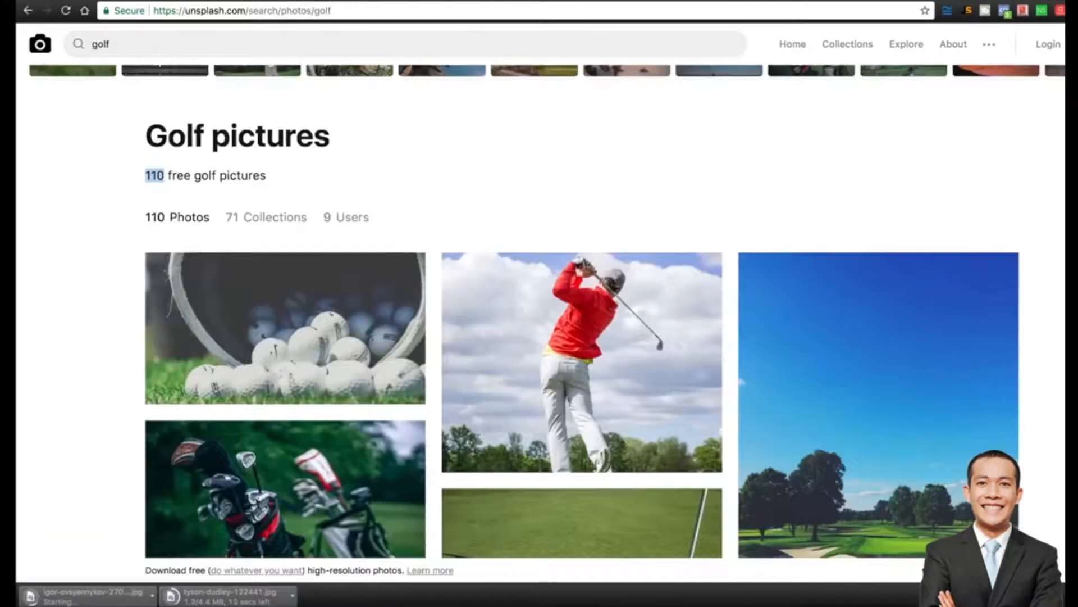
Drag both downloaded golf JPGs from the desktop into TinyPNG for compression.
{"action": "left_click", "coordinate": [120, 1]}
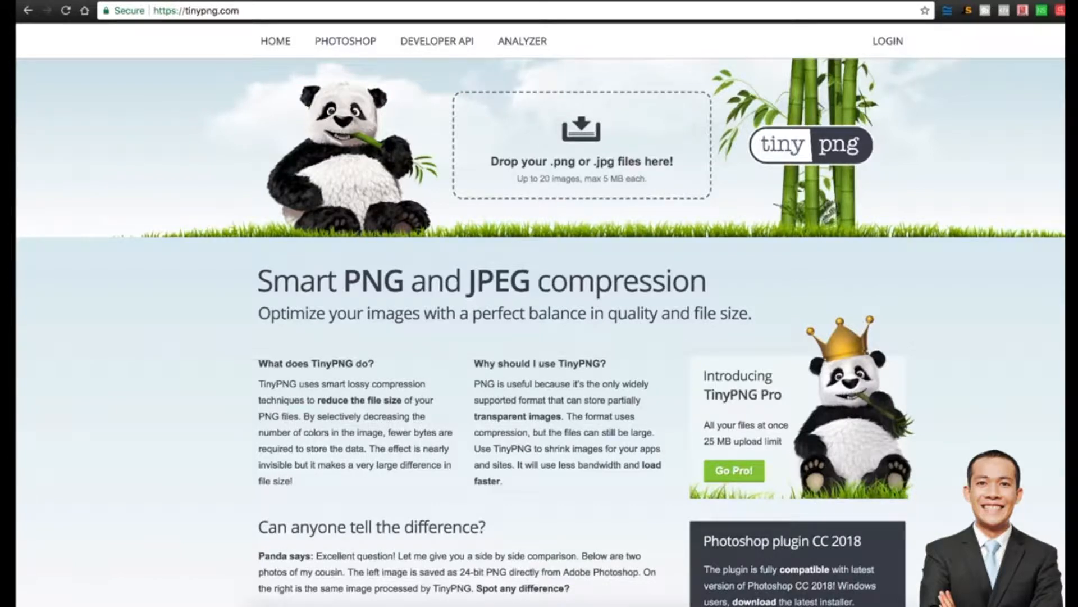
{"action": "left_click_drag", "start_coordinate": [1065, 172], "coordinate": [1024, 172]}
{"action": "left_click_drag", "start_coordinate": [1077, 69], "coordinate": [548, 145]}
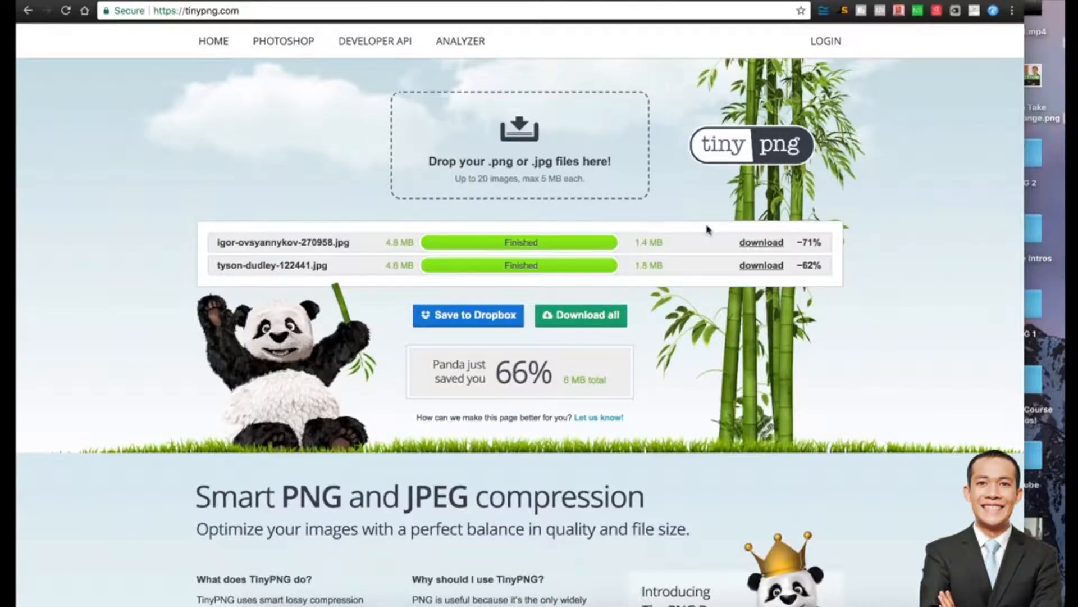
Download both compressed golf photos from TinyPNG.
{"action": "left_click", "coordinate": [770, 247]}
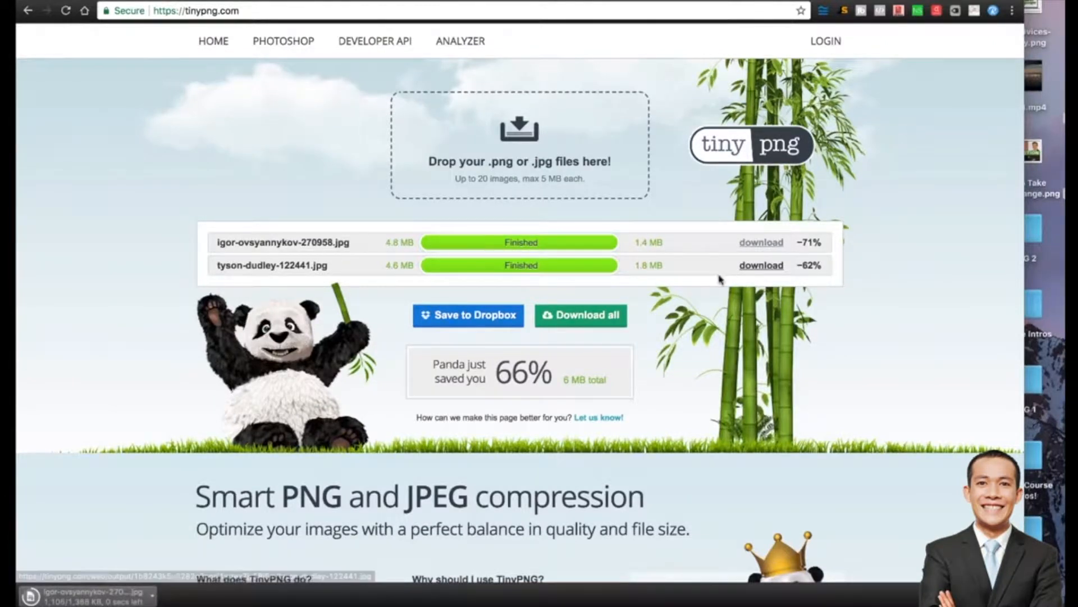
{"action": "left_click", "coordinate": [758, 266]}
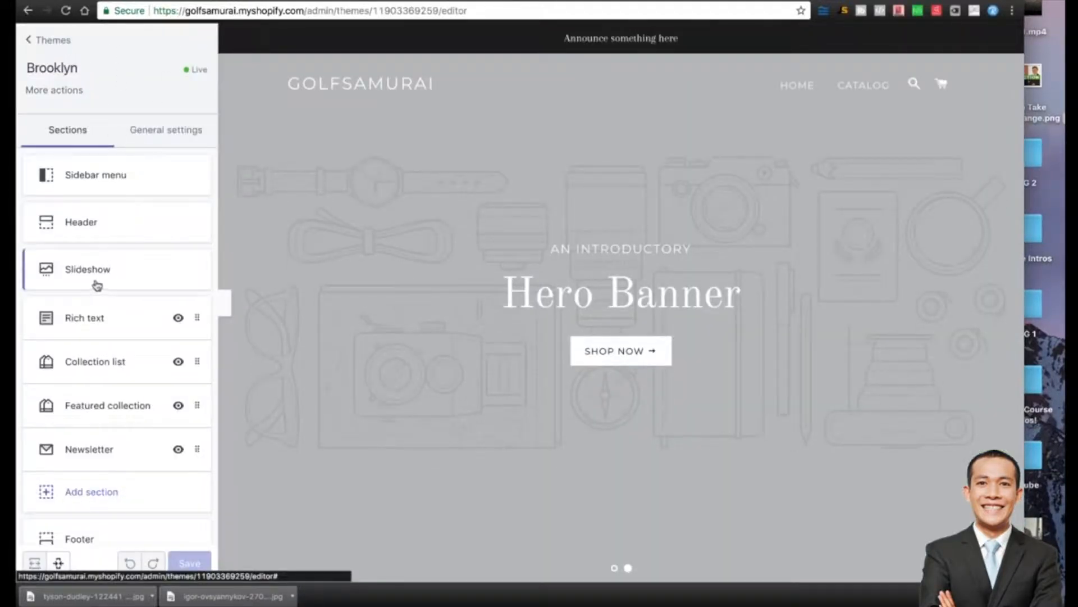
Upload 'Golf Samurai Header Image.jpg' as the first slideshow slide's image.
{"action": "left_click", "coordinate": [89, 278]}
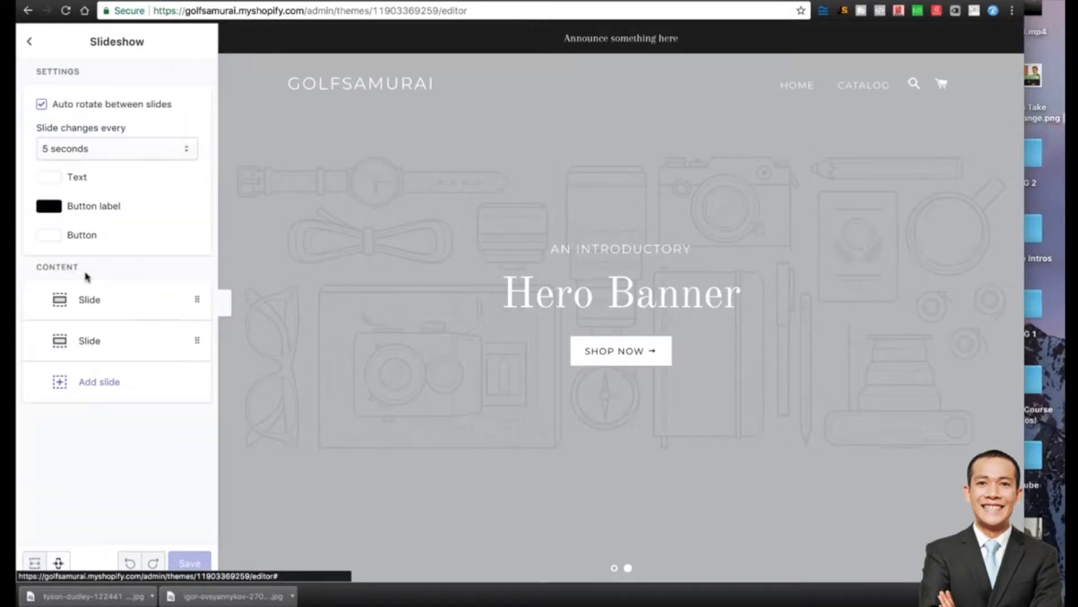
{"action": "left_click", "coordinate": [100, 301]}
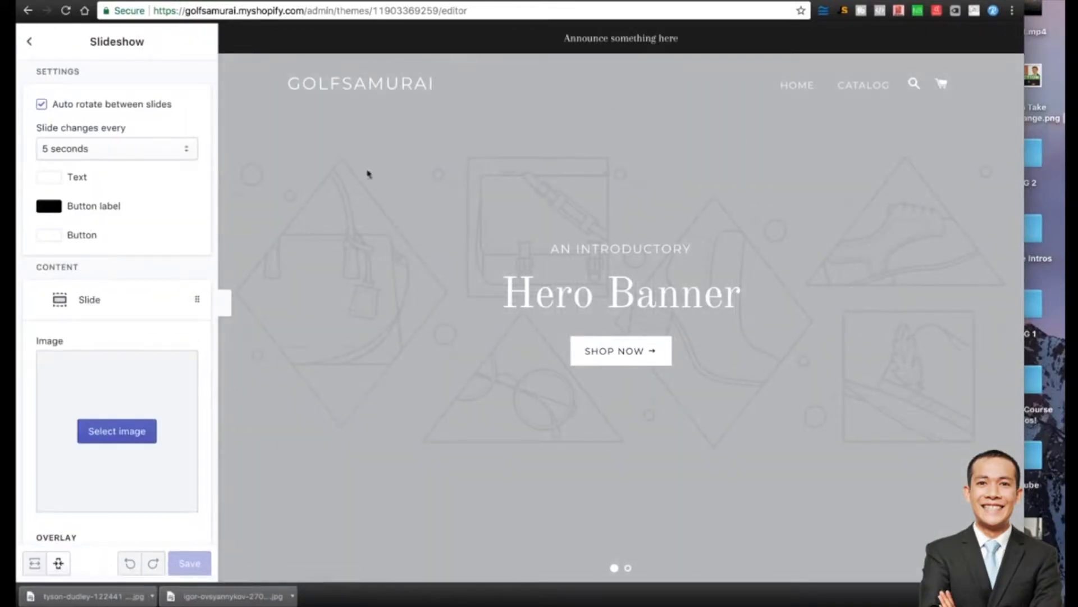
{"action": "left_click", "coordinate": [138, 437]}
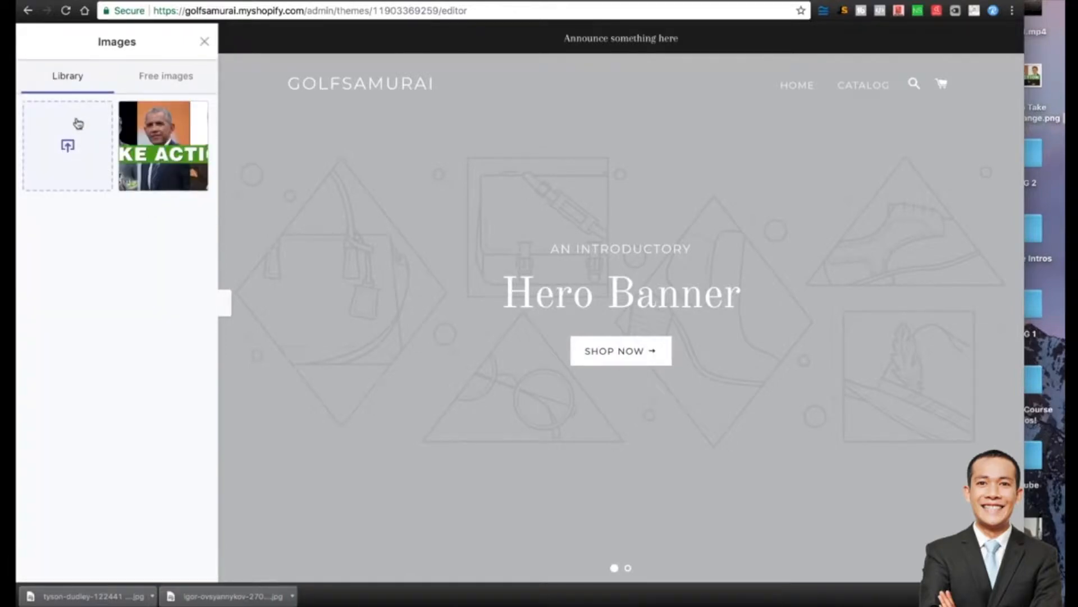
{"action": "left_click", "coordinate": [77, 123]}
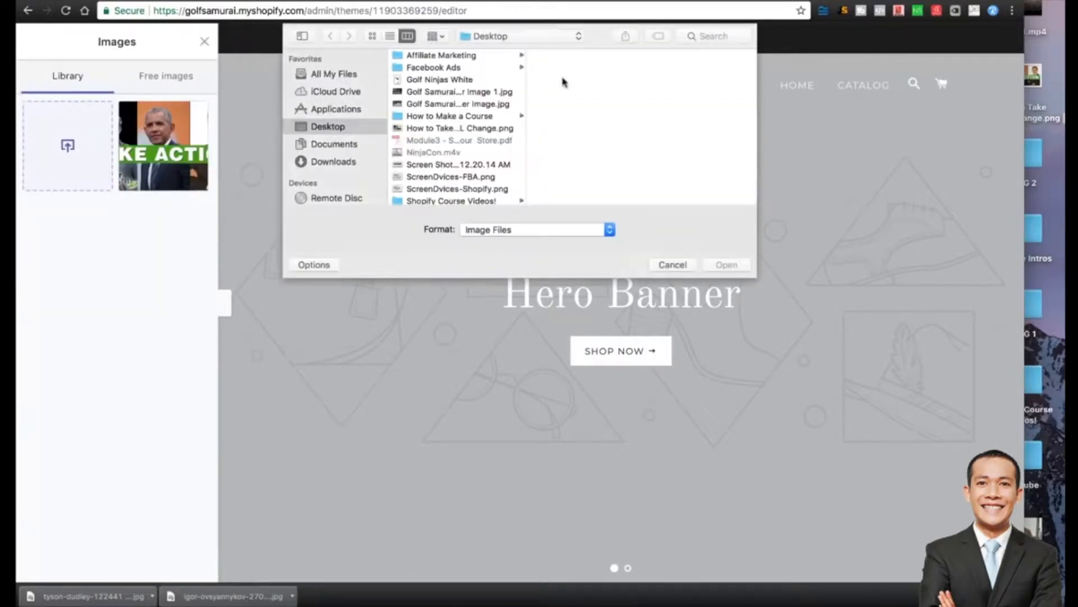
{"action": "left_click", "coordinate": [455, 104]}
{"action": "double_click", "coordinate": [455, 105]}
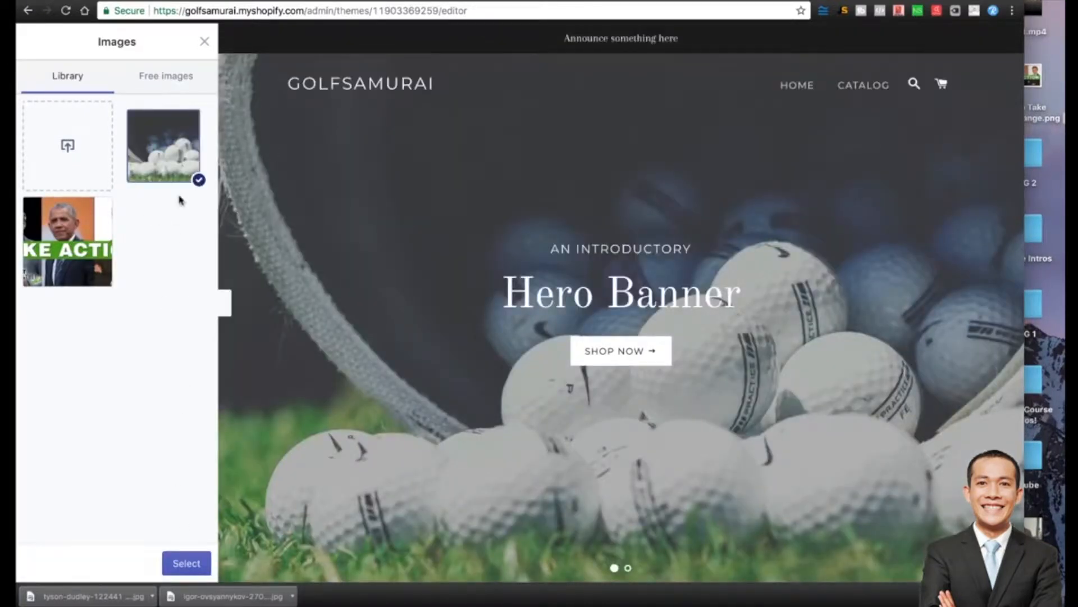
{"action": "left_click", "coordinate": [179, 561]}
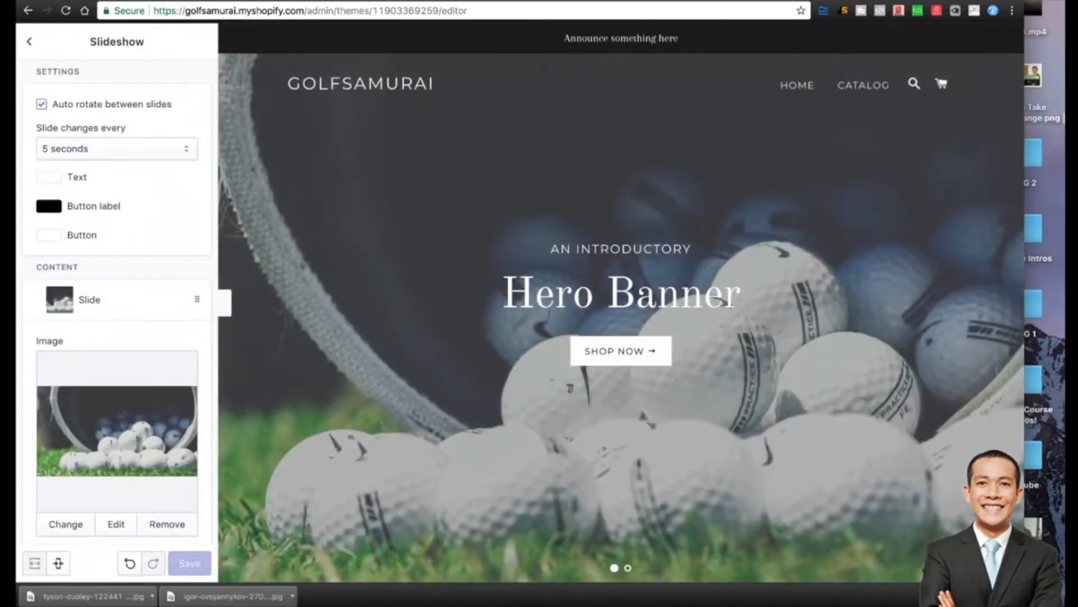
Show the golf-balls slide in the preview and reopen its slide settings.
{"action": "left_click", "coordinate": [31, 41]}
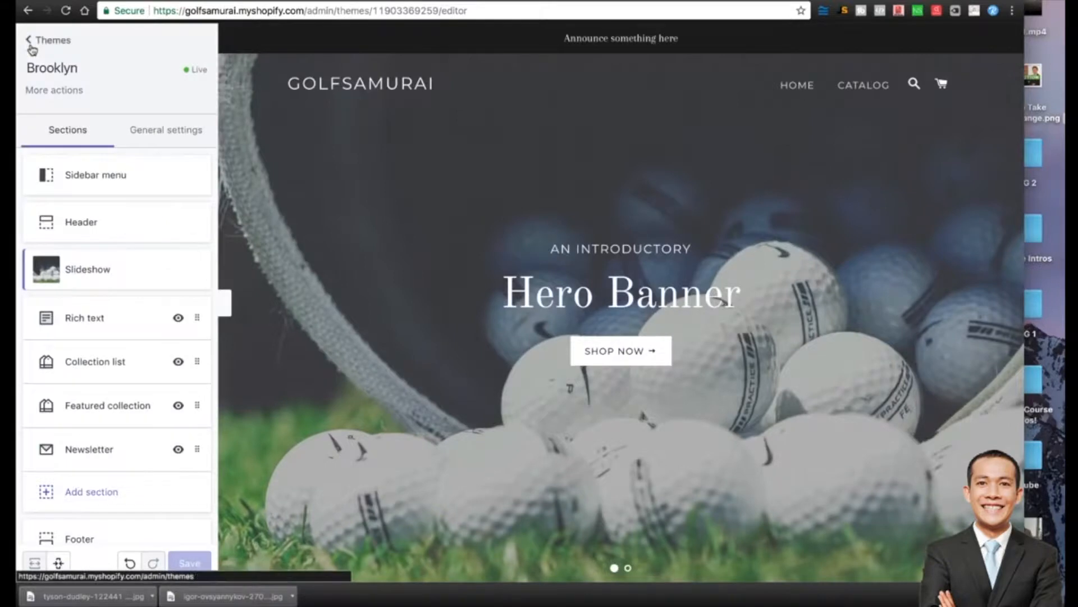
{"action": "left_click", "coordinate": [92, 270]}
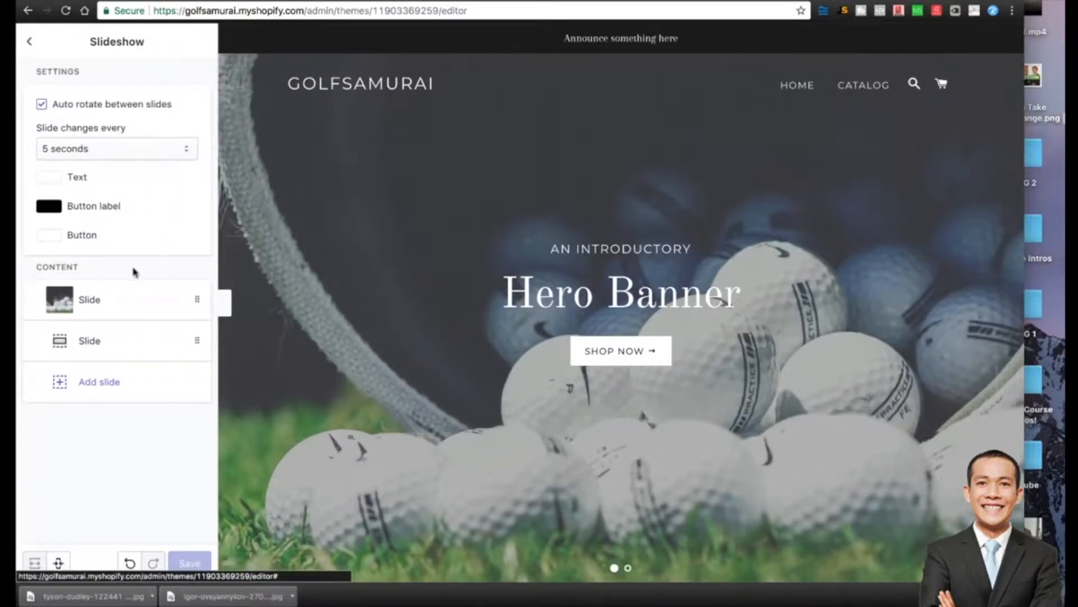
{"action": "left_click", "coordinate": [104, 341]}
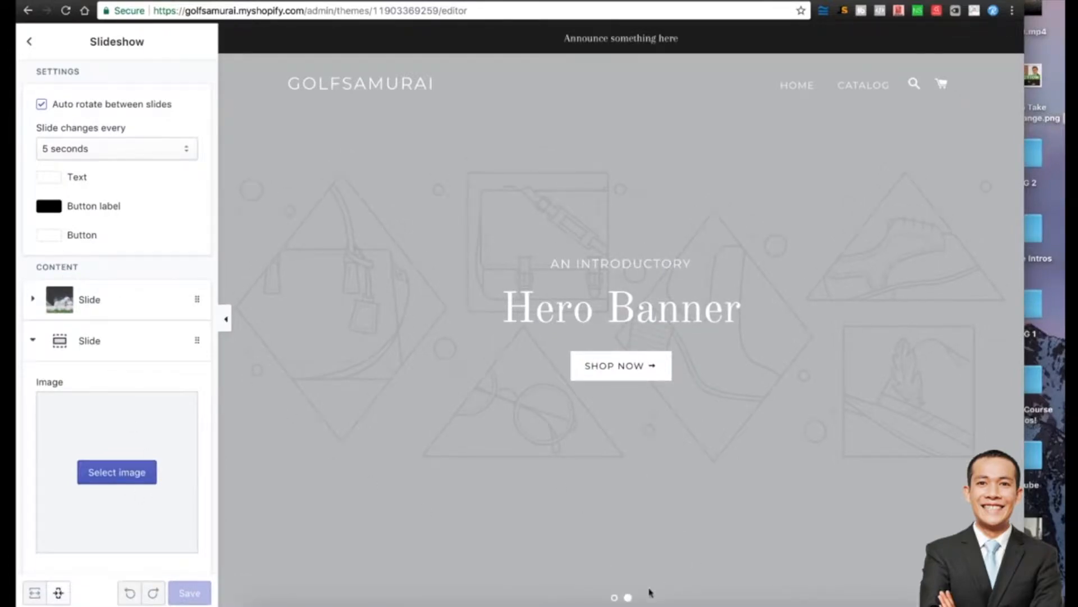
{"action": "left_click", "coordinate": [614, 597]}
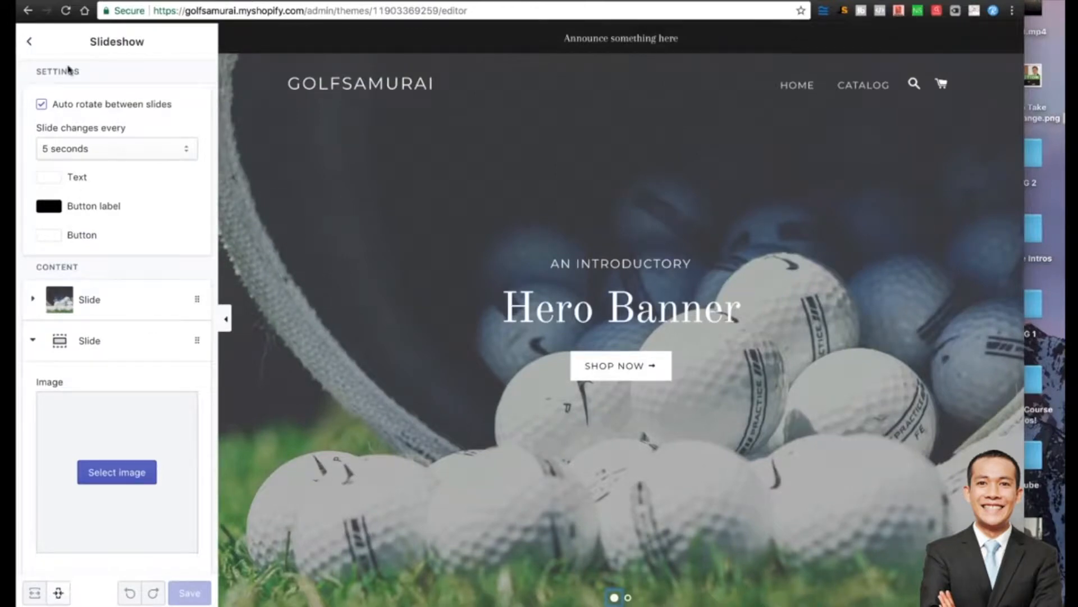
{"action": "left_click", "coordinate": [30, 41]}
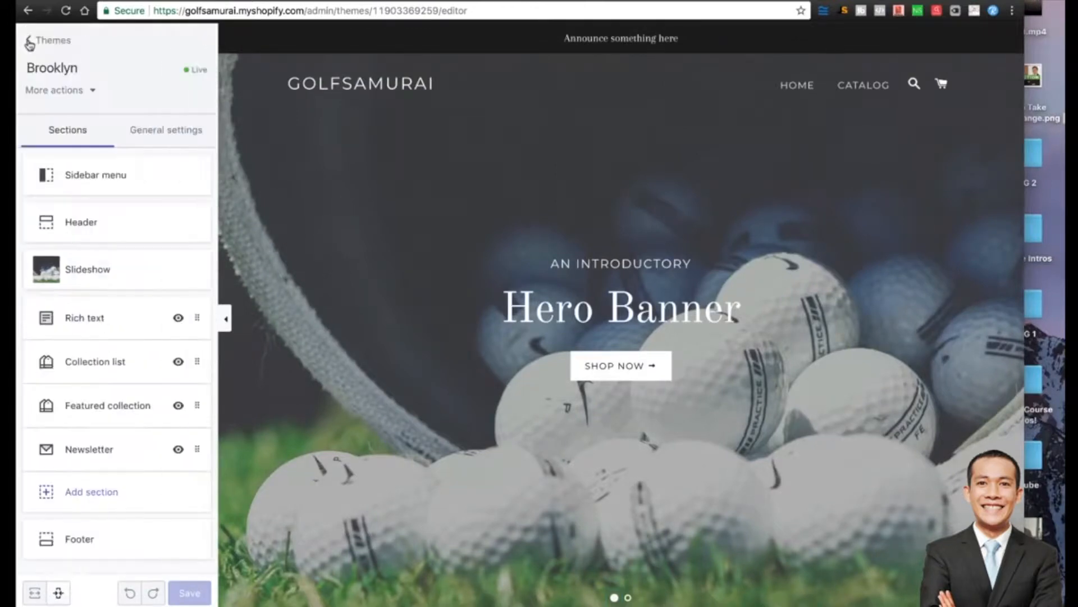
{"action": "left_click", "coordinate": [97, 269]}
{"action": "left_click", "coordinate": [98, 297]}
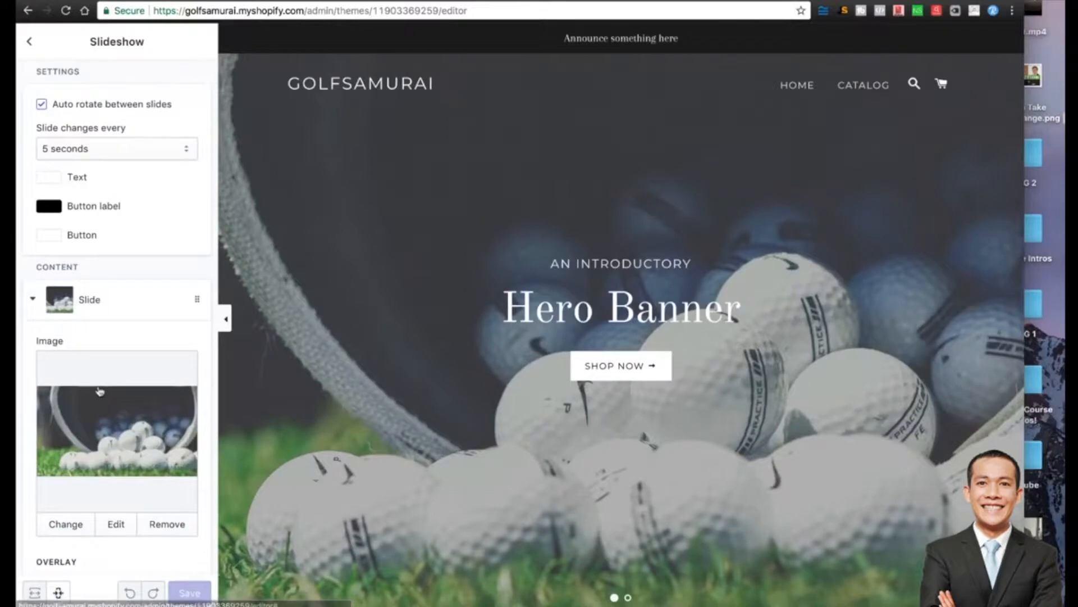
Set the slide subheading to 'THE PLACE FOR GOLFS FINEST'.
{"action": "scroll", "coordinate": [99, 392], "scroll_direction": "down", "scroll_amount": 3}
{"action": "scroll", "coordinate": [69, 424], "scroll_direction": "down", "scroll_amount": 2}
{"action": "triple_click", "coordinate": [100, 453]}
{"action": "type", "text": "THE "}
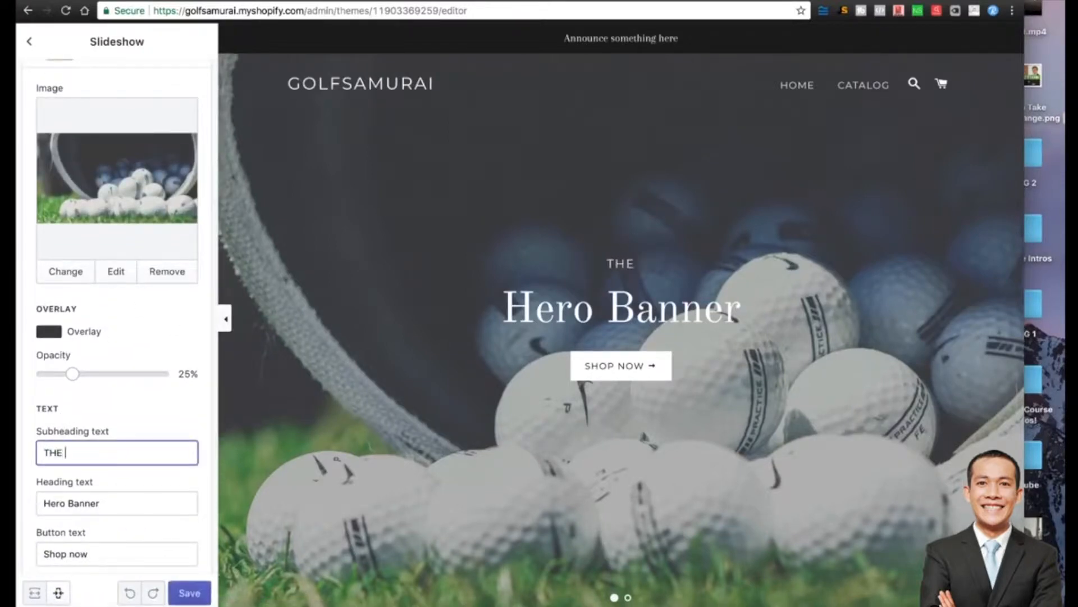
{"action": "type", "text": "PLACE FOR GOLFS FINEST"}
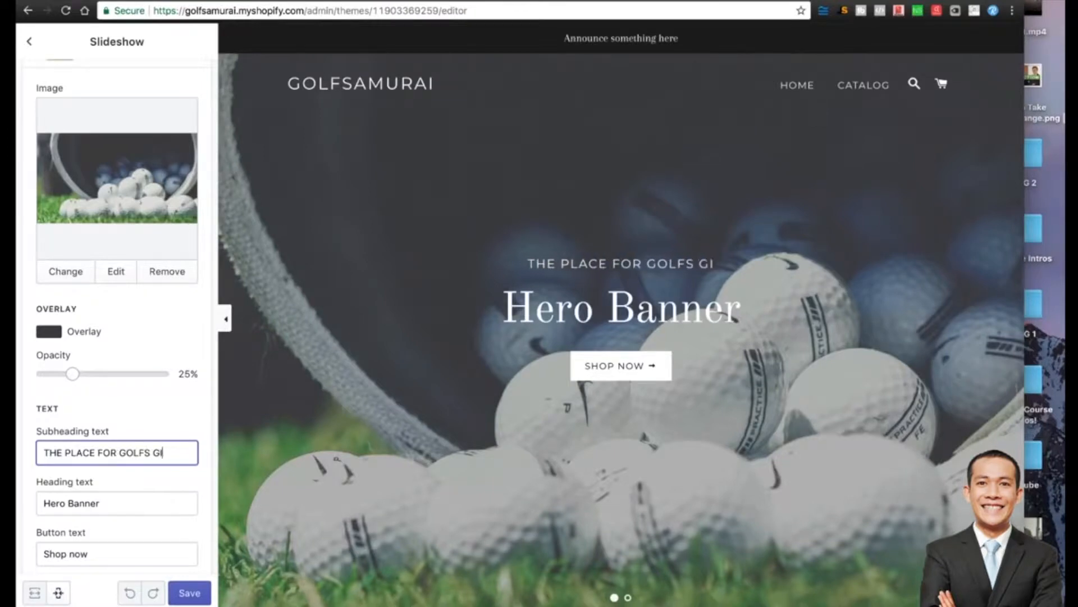
Write the heading 'THE WORLDS BEST GOLF PRODUCTS' and the button text 'SHOP NOW!'.
{"action": "left_click", "coordinate": [99, 498]}
{"action": "triple_click", "coordinate": [113, 499]}
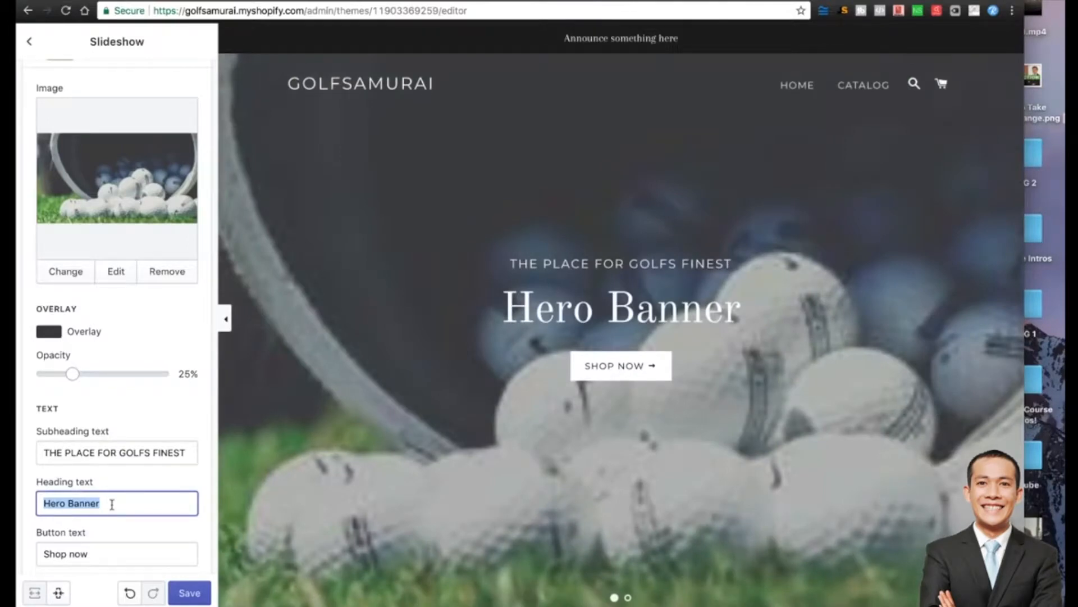
{"action": "type", "text": "SAVE"}
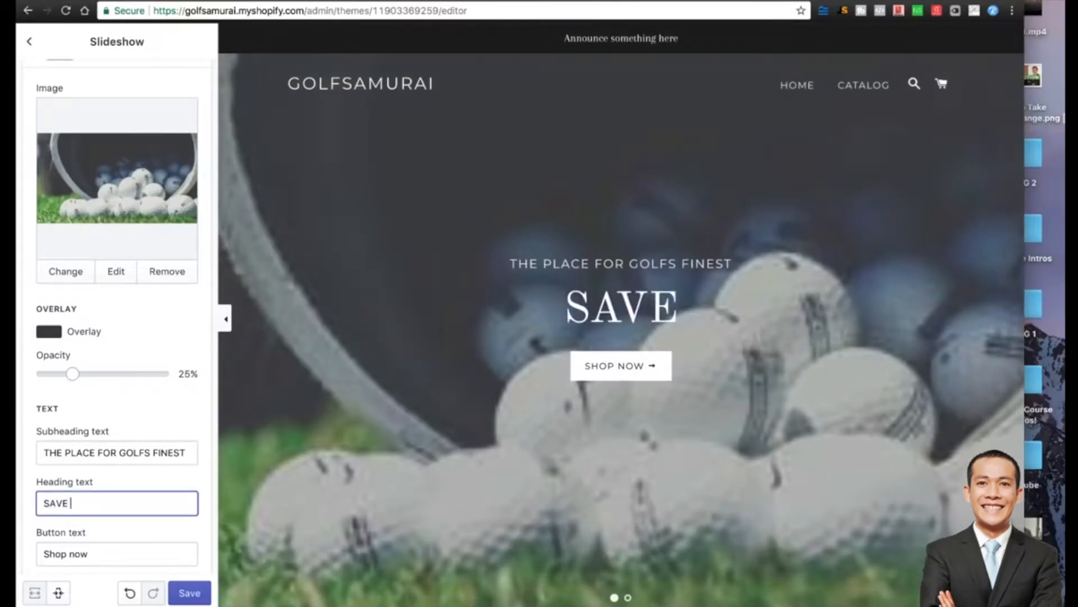
{"action": "type", "text": " ON"}
{"action": "key", "text": "BackSpace"}
{"action": "key", "text": "BackSpace"}
{"action": "key", "text": "BackSpace"}
{"action": "key", "text": "BackSpace"}
{"action": "key", "text": "BackSpace"}
{"action": "key", "text": "BackSpace"}
{"action": "key", "text": "BackSpace"}
{"action": "type", "text": "THE WORLDS BEST G"}
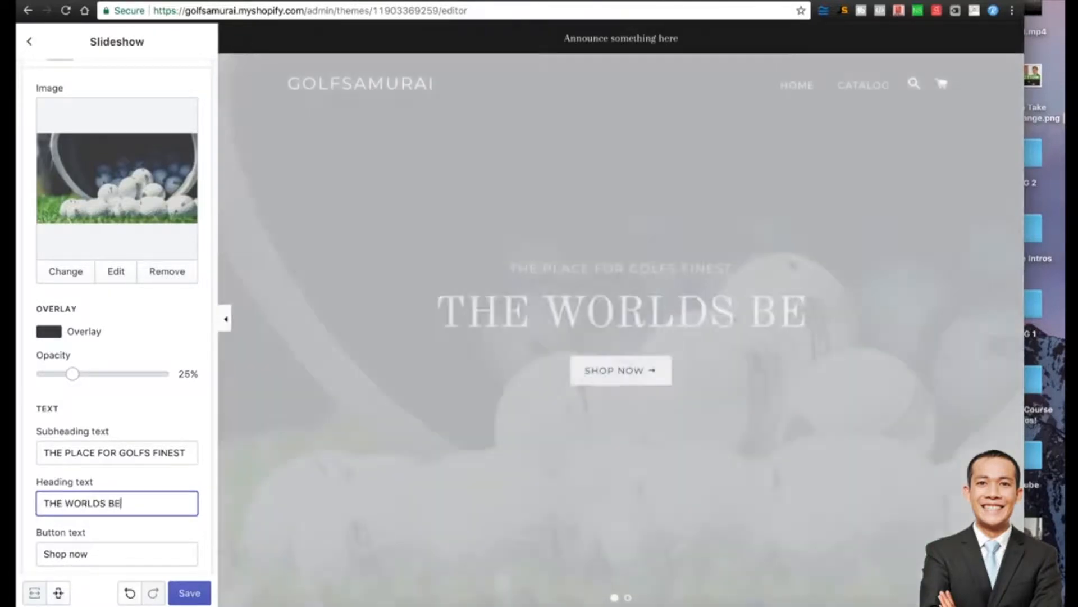
{"action": "type", "text": "OLF PRODUCTS"}
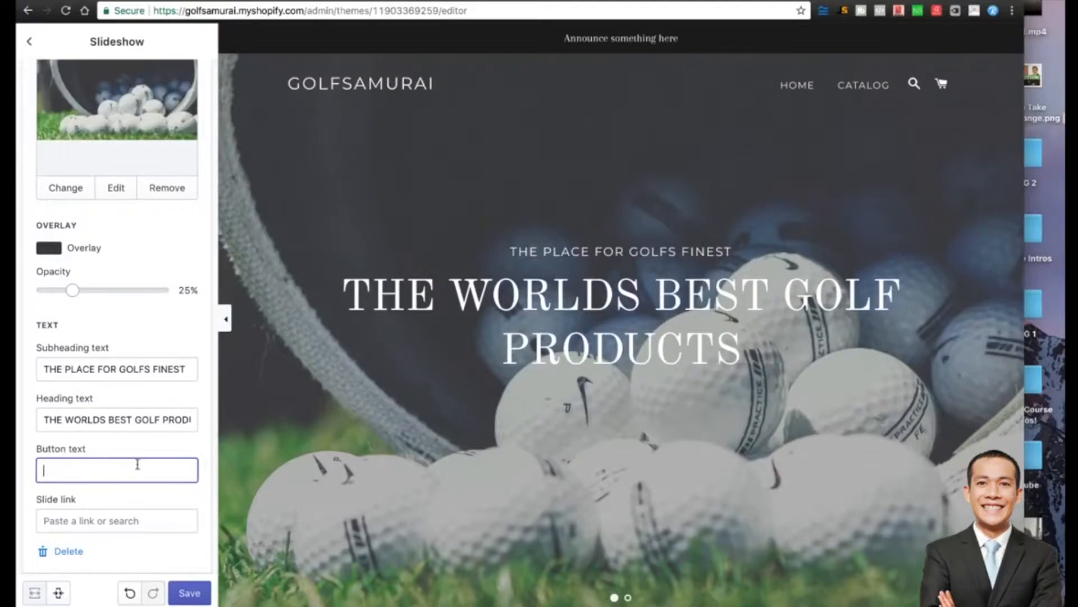
{"action": "type", "text": "SAVE NOW!"}
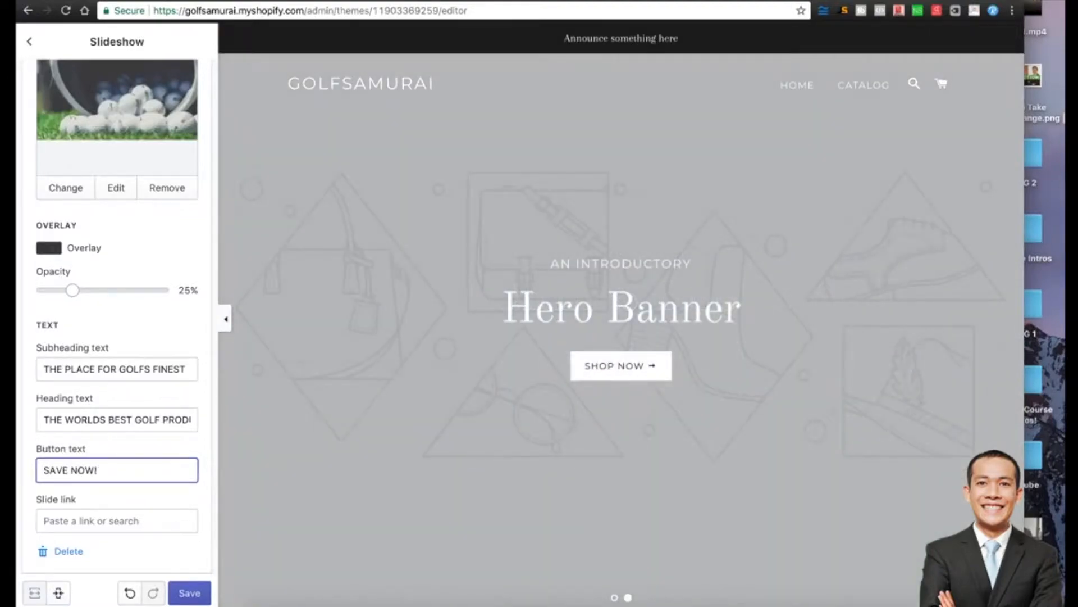
{"action": "double_click", "coordinate": [60, 469]}
{"action": "type", "text": "SHOP"}
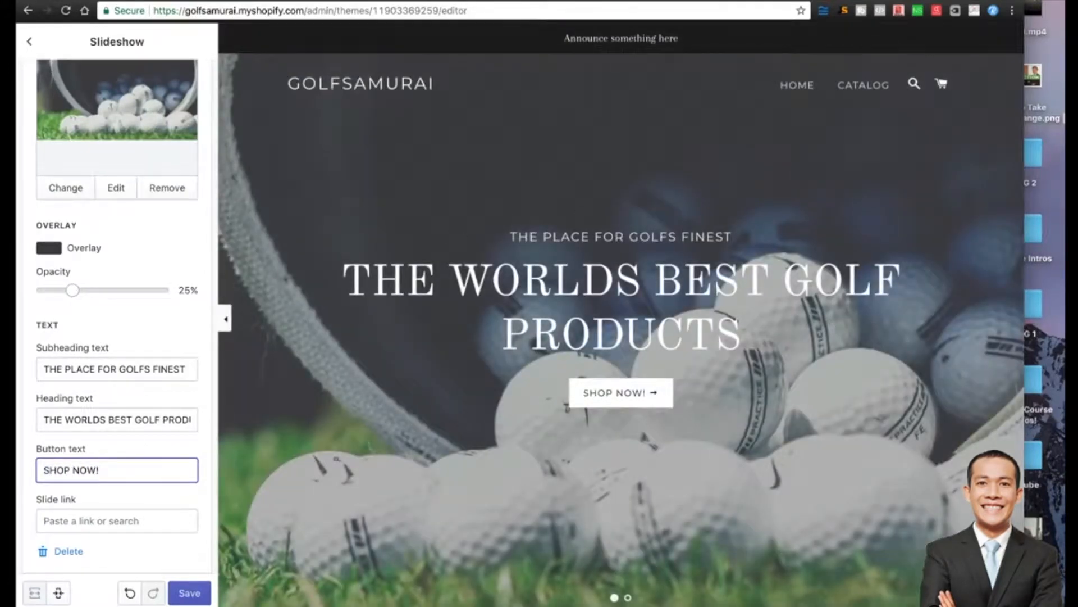
Shorten the heading to 'THE BEST GOLFERS' and save the slide.
{"action": "double_click", "coordinate": [87, 420]}
{"action": "key", "text": "BackSpace"}
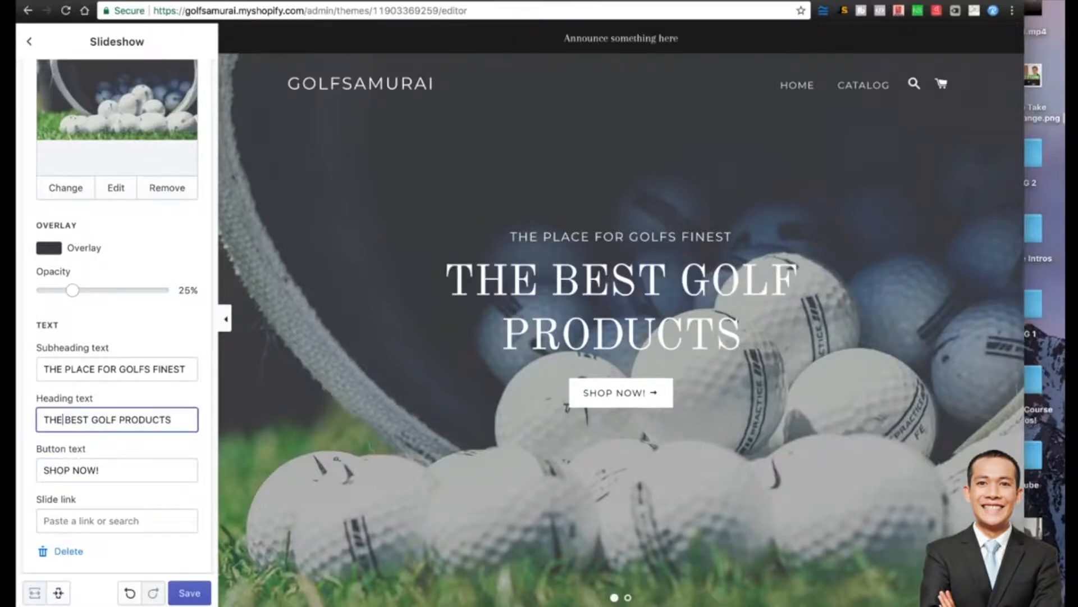
{"action": "double_click", "coordinate": [140, 419]}
{"action": "key", "text": "BackSpace"}
{"action": "key", "text": "BackSpace"}
{"action": "type", "text": "E"}
{"action": "key", "text": "BackSpace"}
{"action": "type", "text": "FERS"}
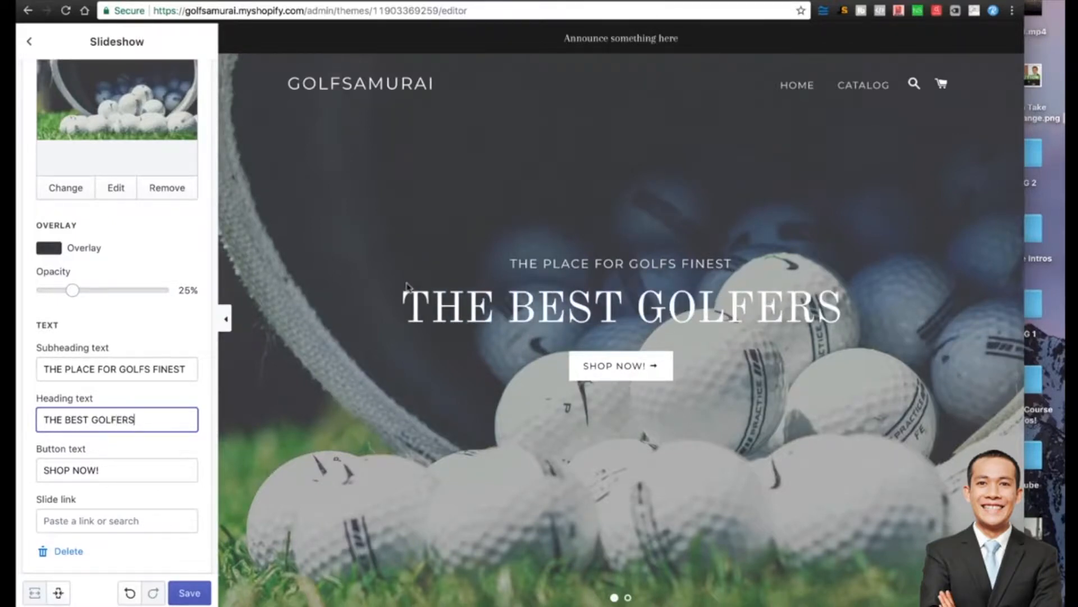
{"action": "scroll", "coordinate": [173, 345], "scroll_direction": "down", "scroll_amount": 3}
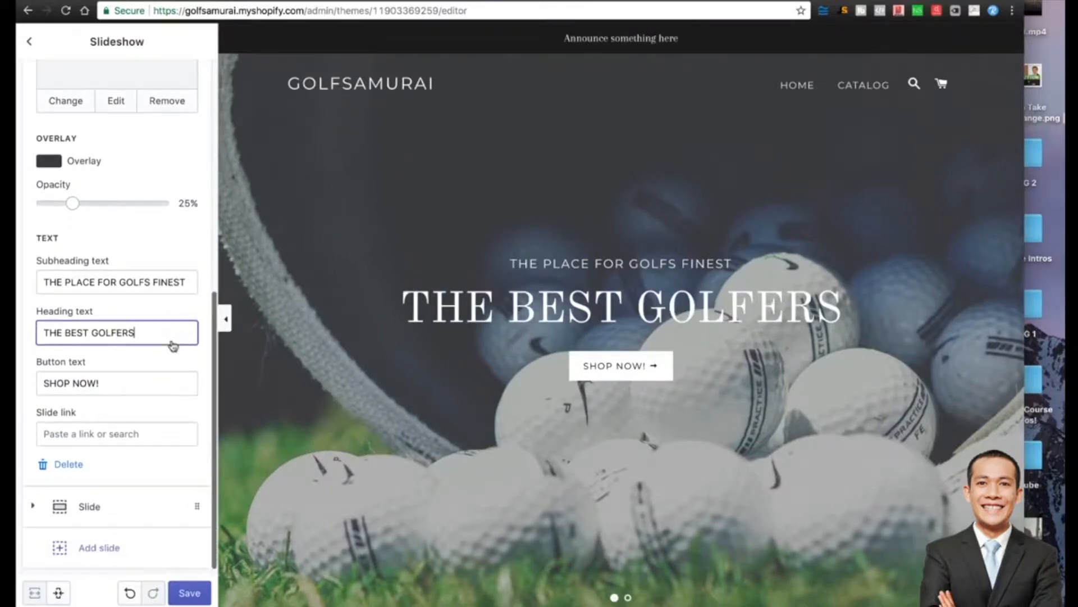
{"action": "left_click", "coordinate": [189, 592]}
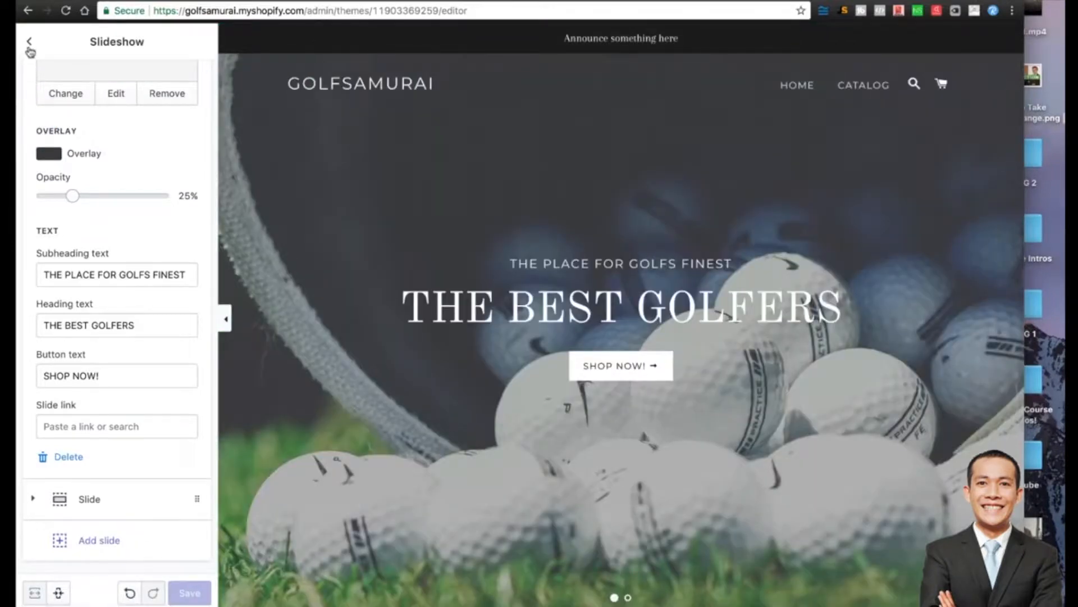
{"action": "left_click", "coordinate": [31, 45]}
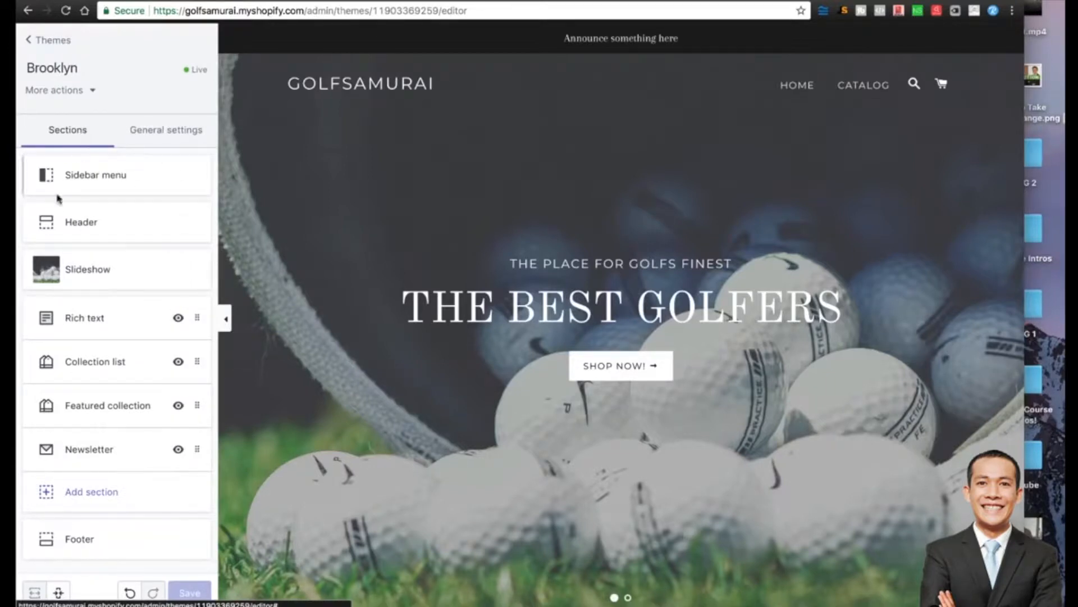
{"action": "left_click", "coordinate": [100, 179]}
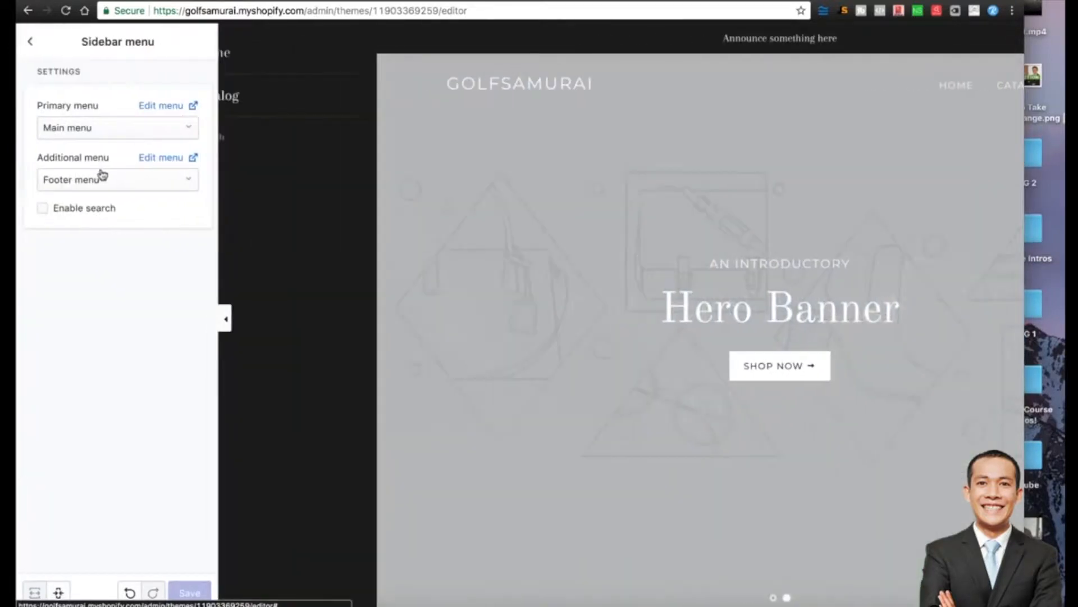
{"action": "left_click", "coordinate": [29, 42]}
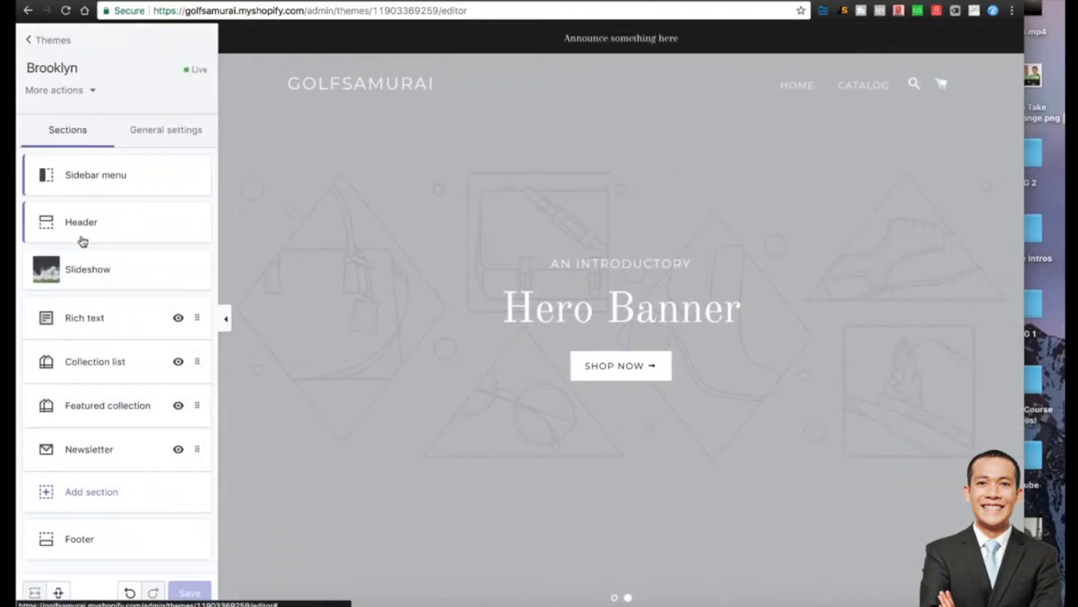
{"action": "left_click", "coordinate": [615, 596]}
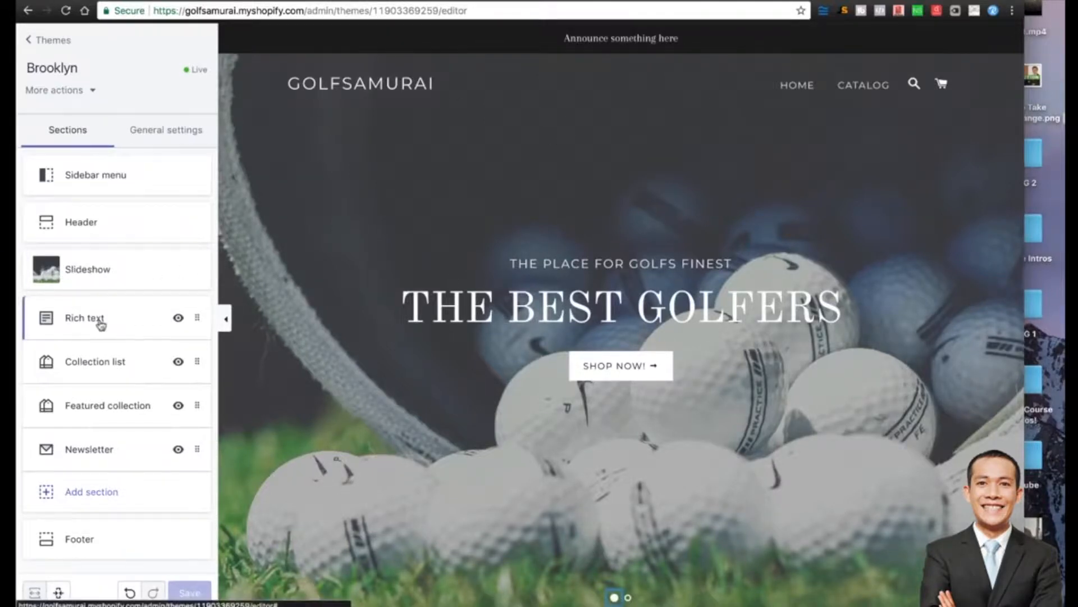
{"action": "scroll", "coordinate": [555, 272], "scroll_direction": "down", "scroll_amount": 3}
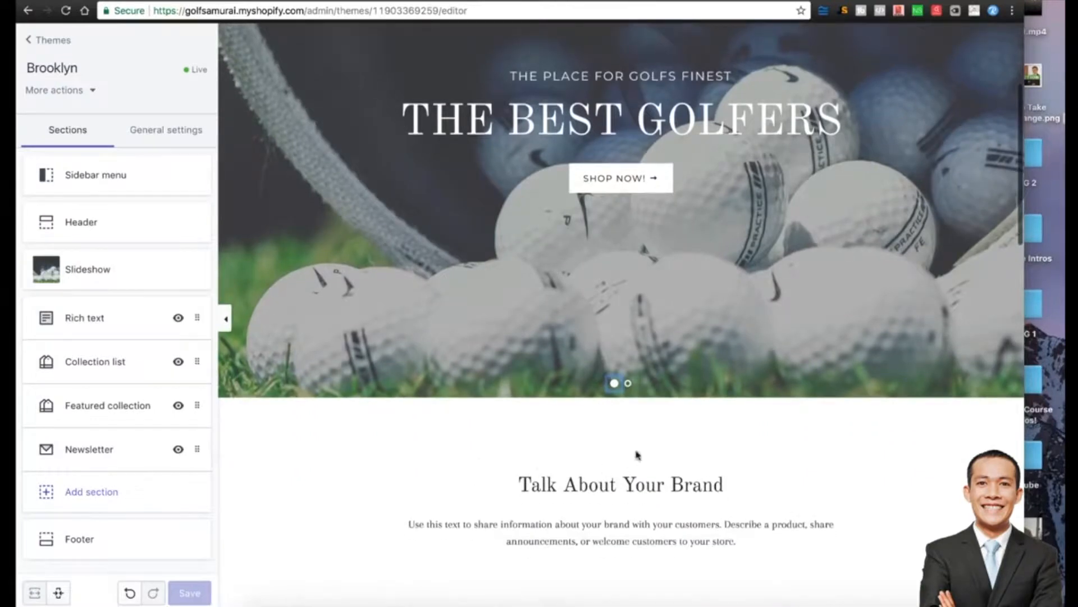
{"action": "scroll", "coordinate": [616, 520], "scroll_direction": "down", "scroll_amount": 1}
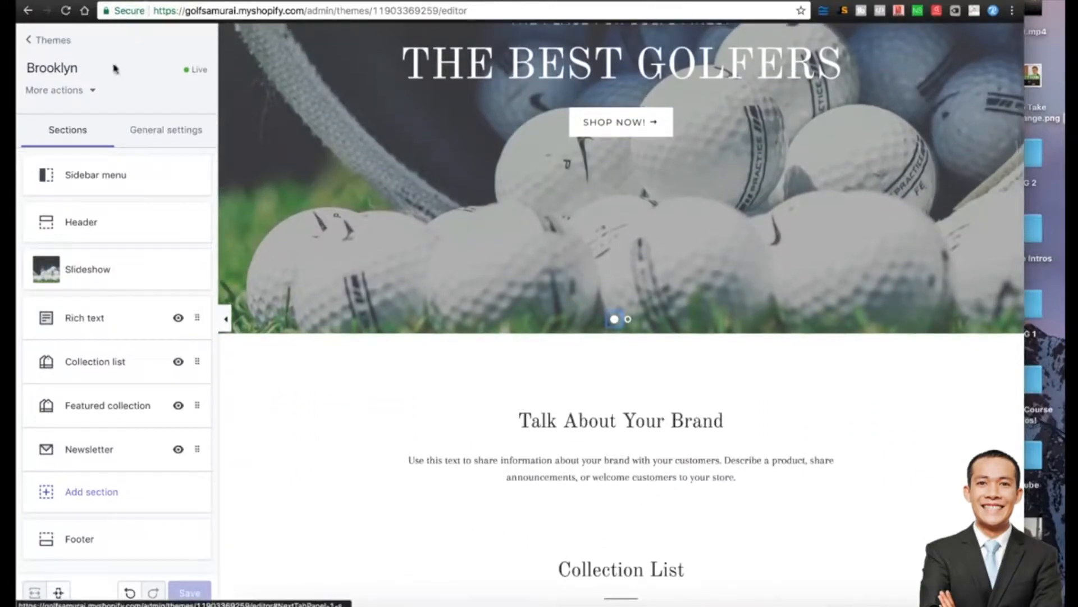
Check the Rich text section, then view Collection list's heading and three placeholder collections.
{"action": "left_click", "coordinate": [97, 319]}
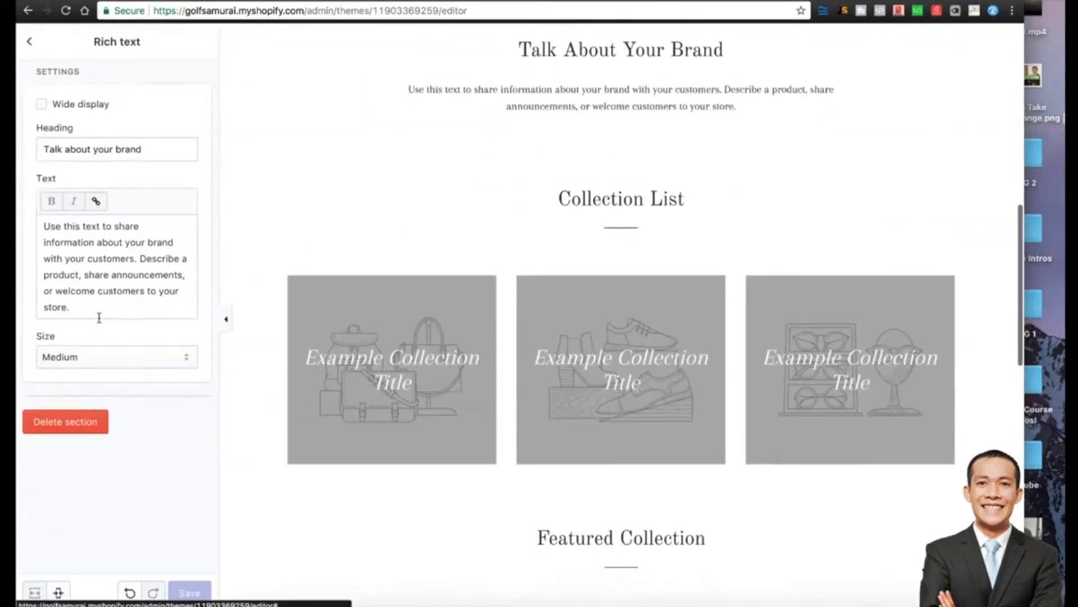
{"action": "left_click", "coordinate": [29, 43]}
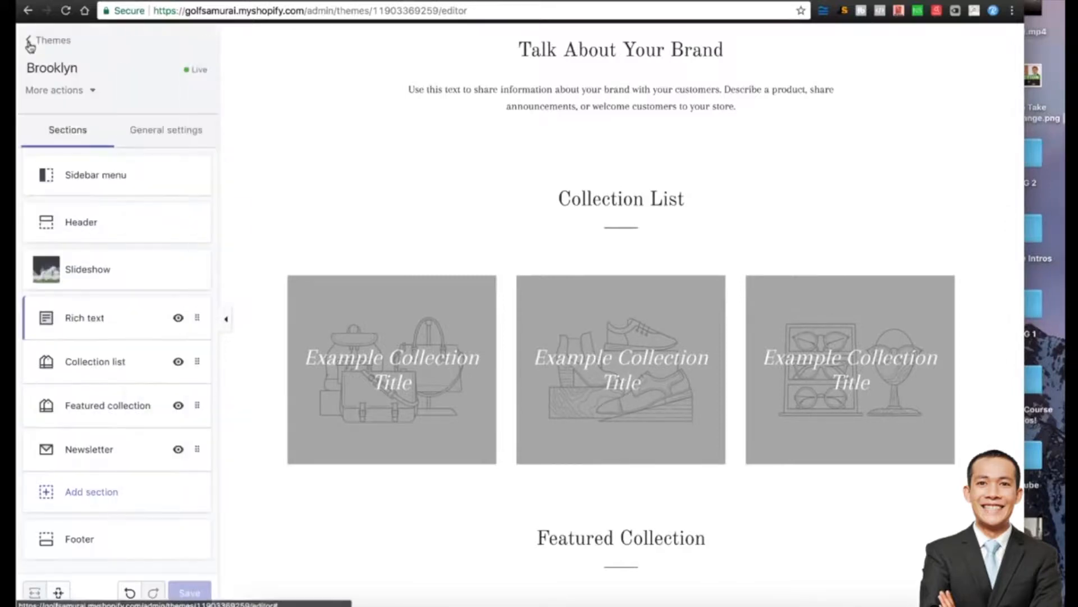
{"action": "left_click", "coordinate": [108, 364]}
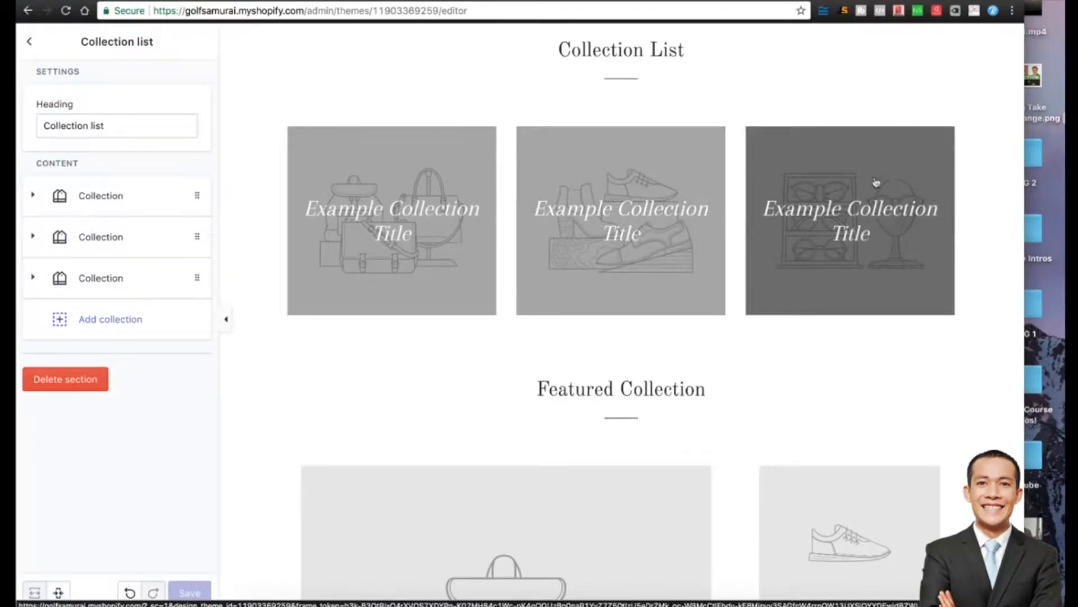
{"action": "scroll", "coordinate": [251, 240], "scroll_direction": "down", "scroll_amount": 2}
{"action": "scroll", "coordinate": [499, 333], "scroll_direction": "down", "scroll_amount": 5}
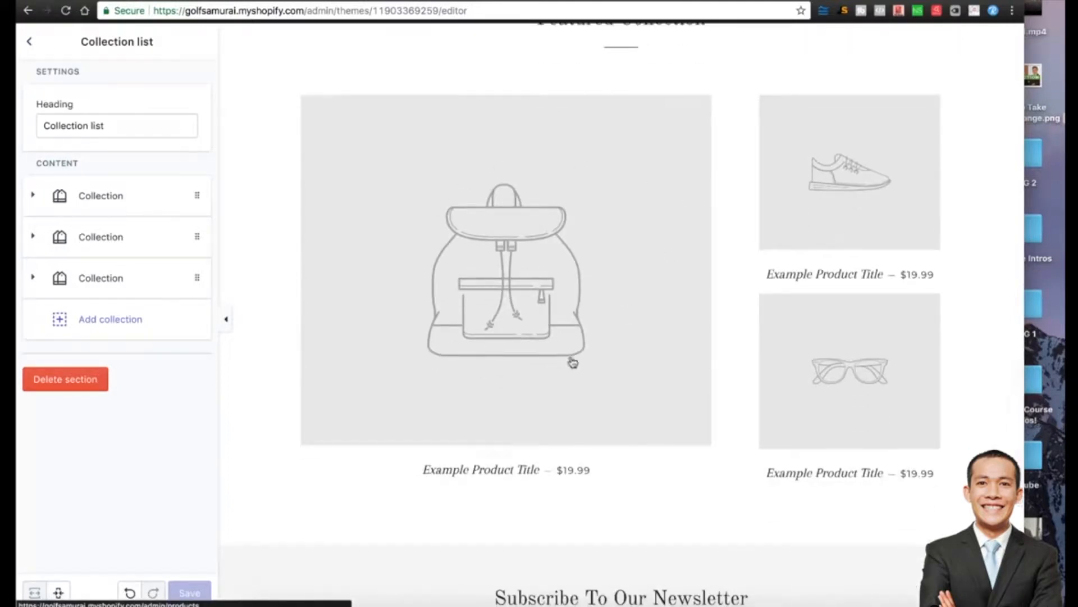
{"action": "scroll", "coordinate": [572, 362], "scroll_direction": "up", "scroll_amount": 1}
Move the Featured collection section above Collection list.
{"action": "left_click", "coordinate": [30, 41]}
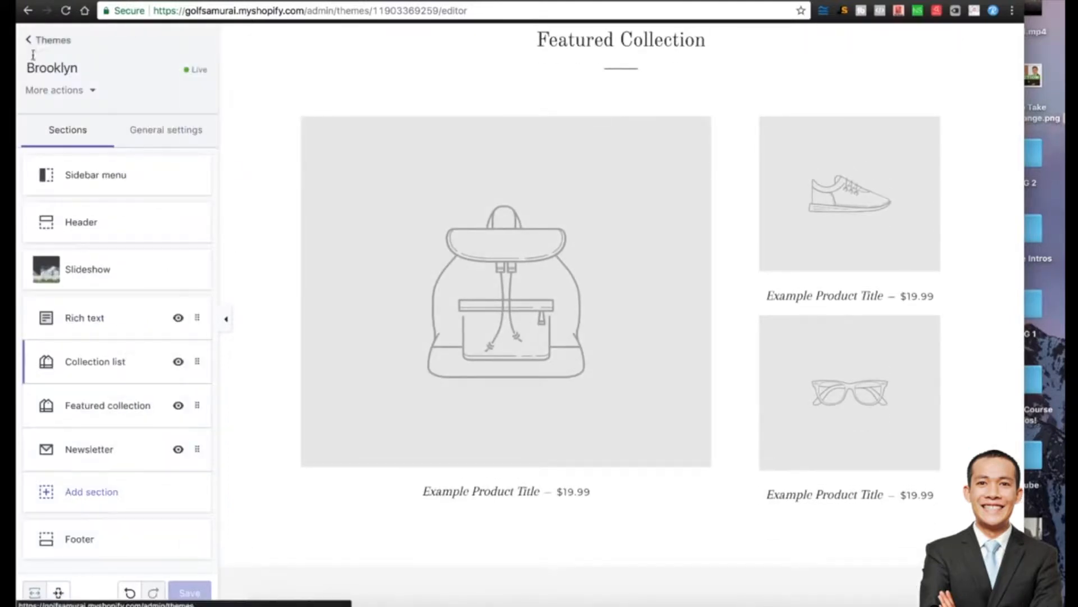
{"action": "scroll", "coordinate": [421, 402], "scroll_direction": "up", "scroll_amount": 2}
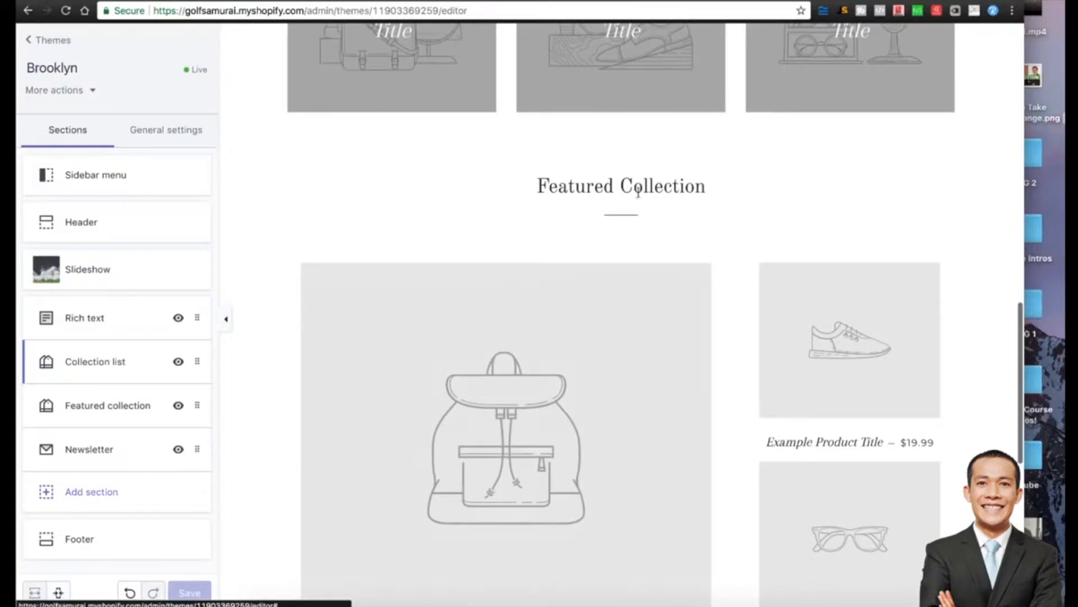
{"action": "left_click_drag", "start_coordinate": [534, 187], "coordinate": [753, 192]}
{"action": "scroll", "coordinate": [732, 207], "scroll_direction": "up", "scroll_amount": 4}
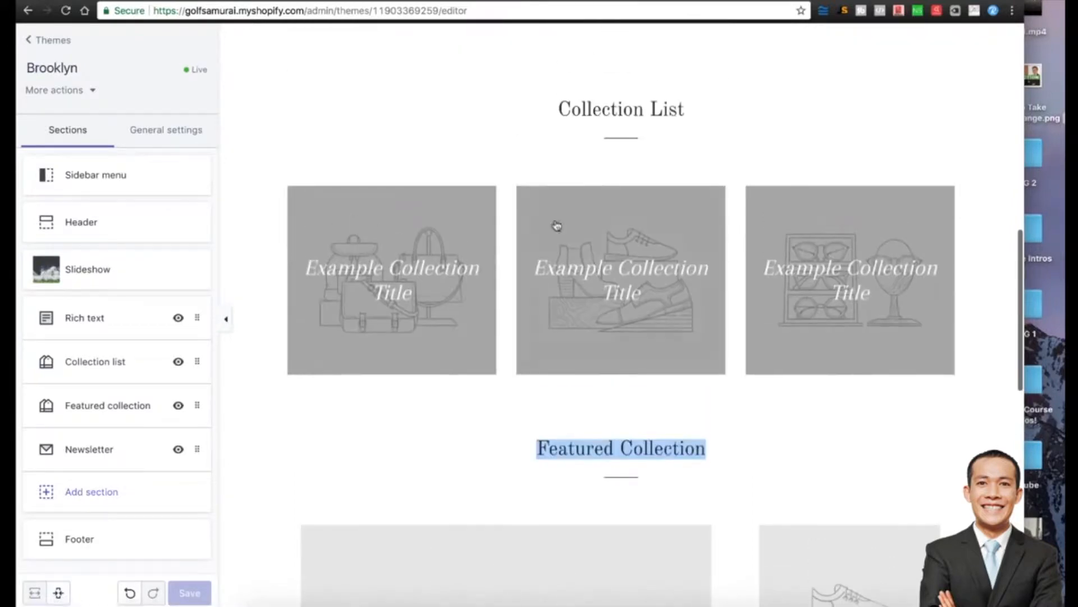
{"action": "left_click_drag", "start_coordinate": [197, 406], "coordinate": [198, 366]}
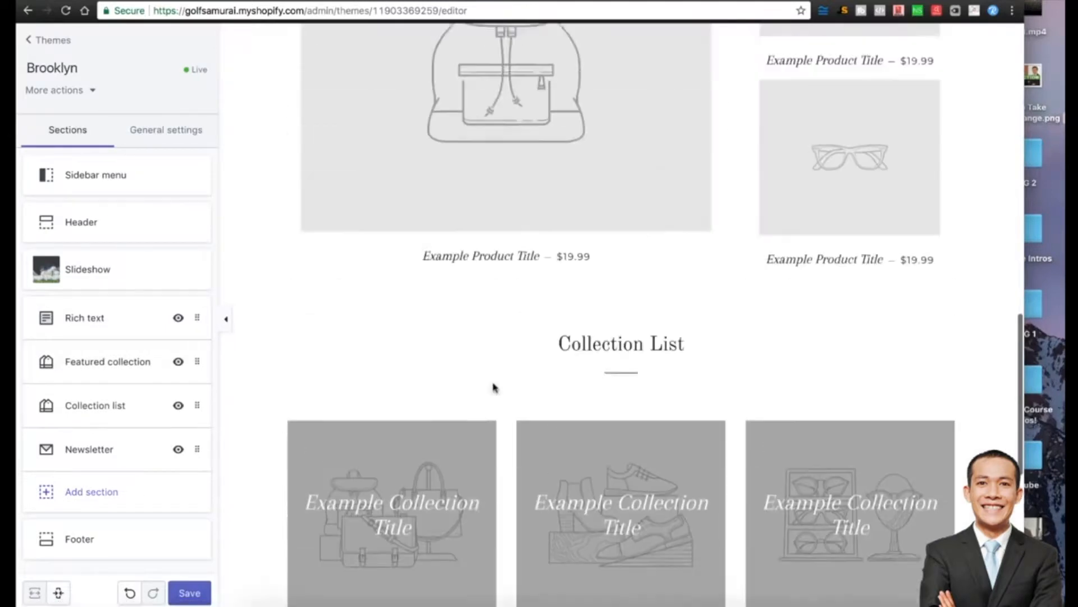
{"action": "scroll", "coordinate": [493, 387], "scroll_direction": "down", "scroll_amount": 10}
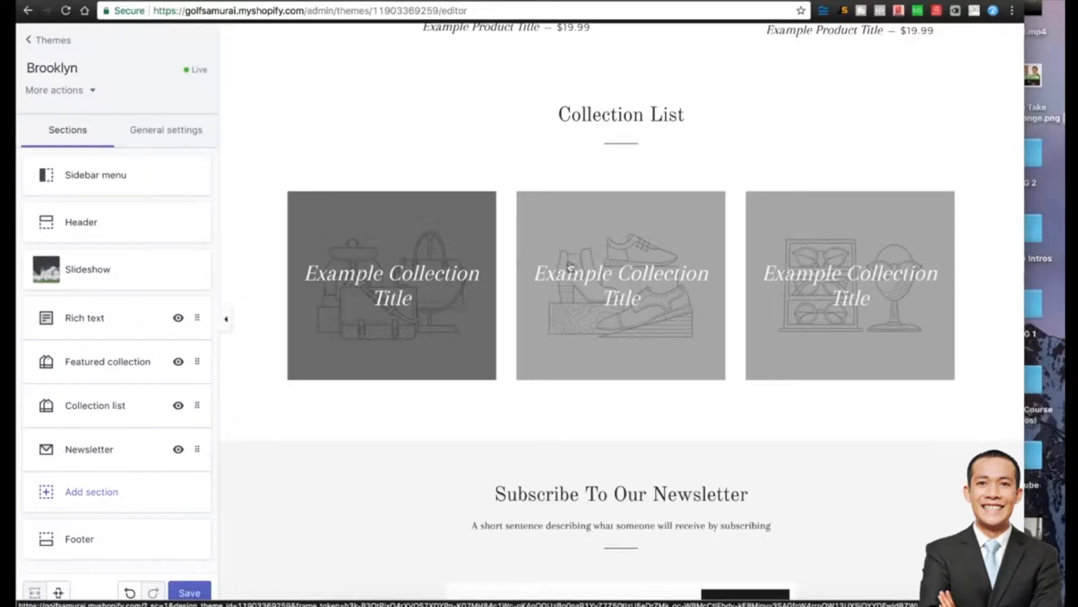
{"action": "scroll", "coordinate": [597, 278], "scroll_direction": "down", "scroll_amount": 5}
{"action": "scroll", "coordinate": [599, 275], "scroll_direction": "up", "scroll_amount": 8}
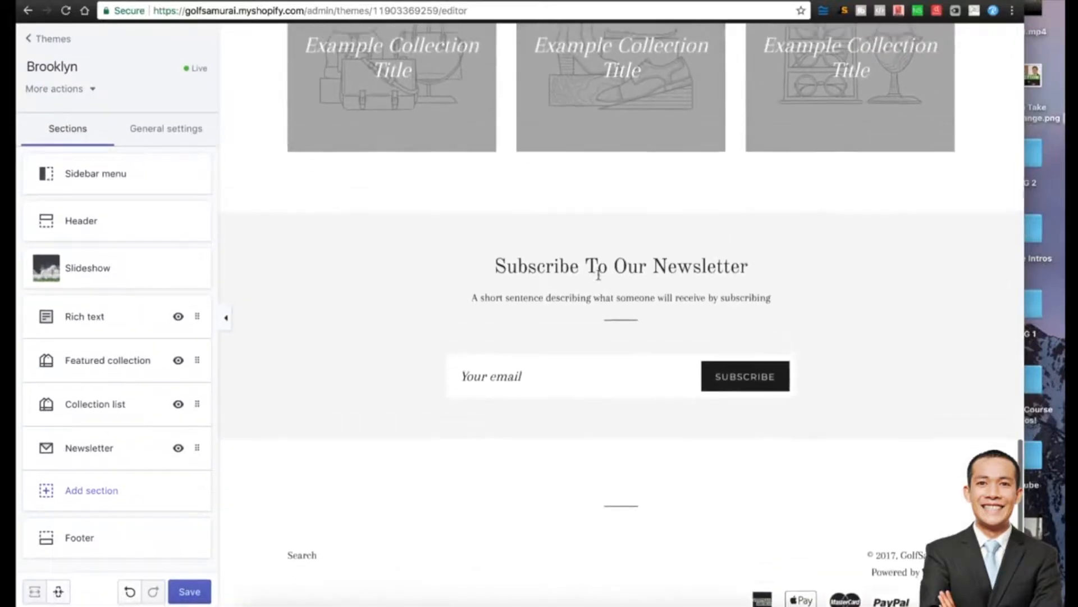
{"action": "scroll", "coordinate": [598, 279], "scroll_direction": "up", "scroll_amount": 3}
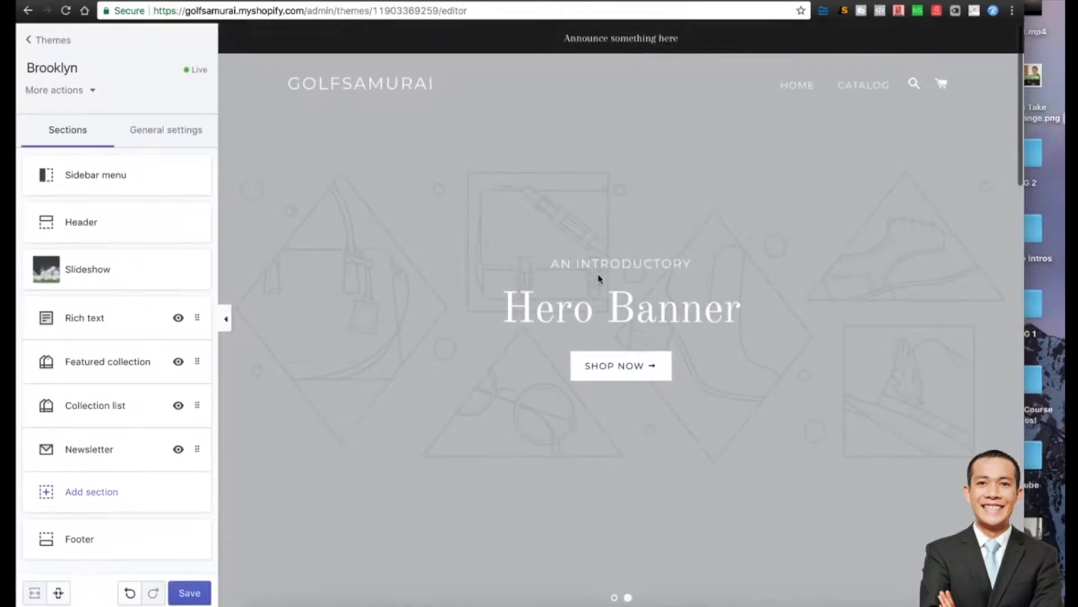
Preview The Best Golfers slide and save the theme changes.
{"action": "left_click", "coordinate": [614, 598]}
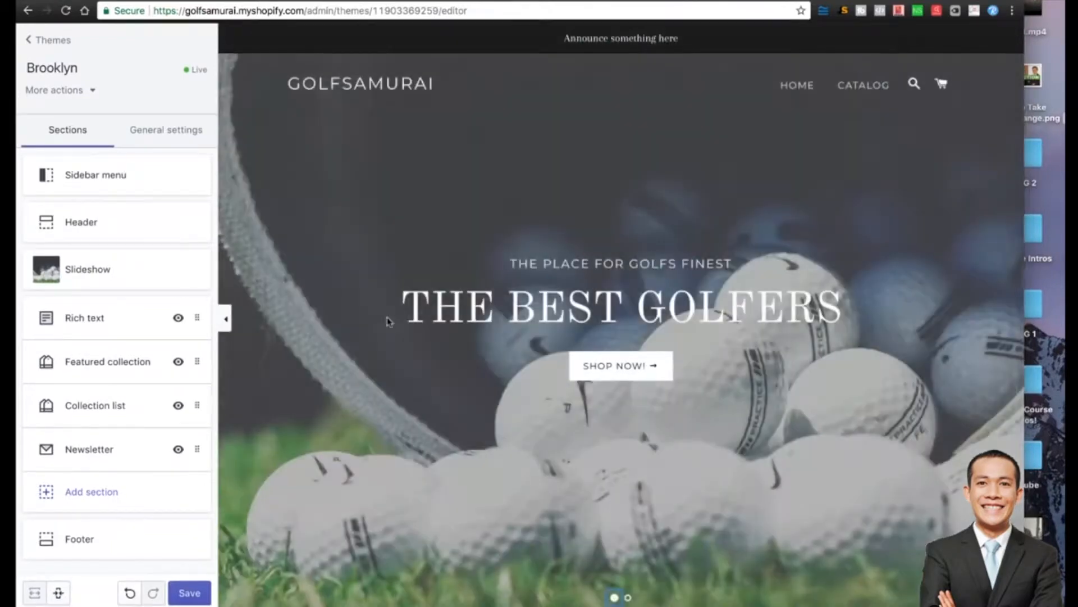
{"action": "left_click", "coordinate": [185, 594]}
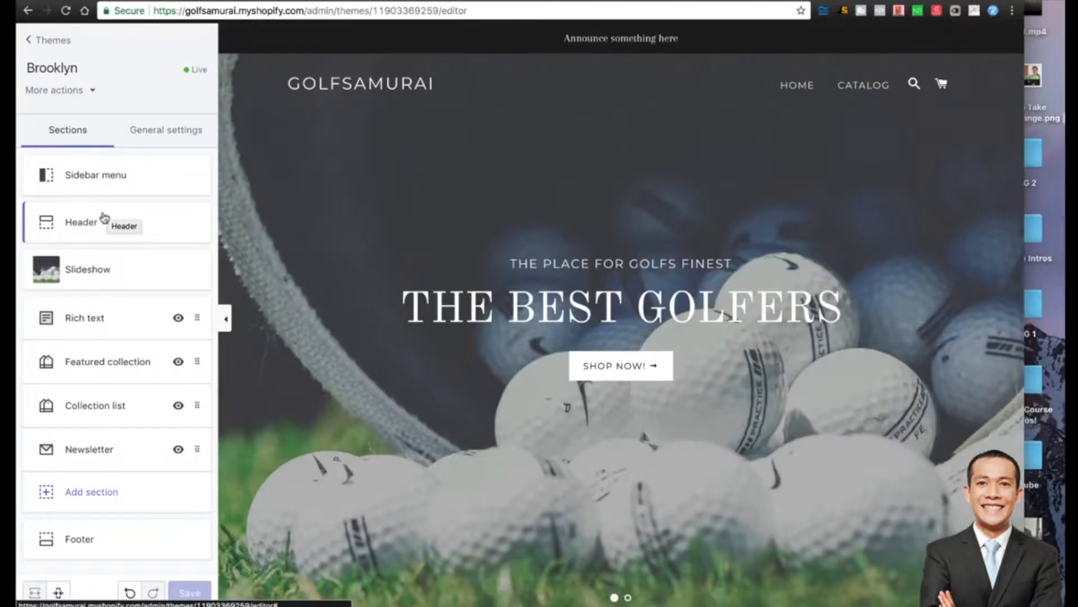
{"action": "left_click", "coordinate": [104, 216]}
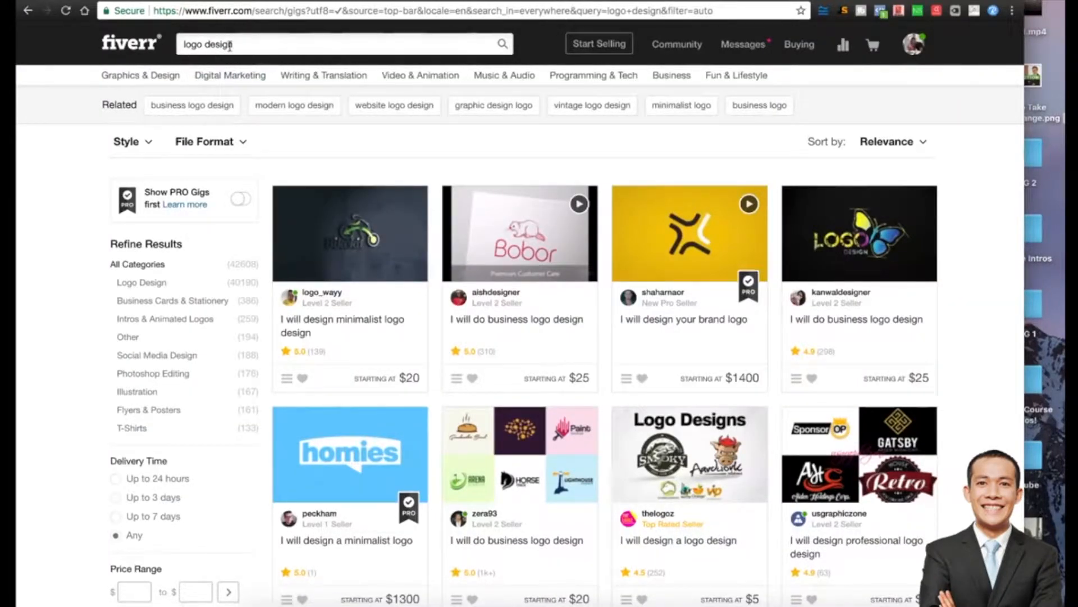
Sort the Fiverr logo design gigs by Best Selling and scroll through the results.
{"action": "left_click", "coordinate": [879, 145]}
{"action": "left_click", "coordinate": [882, 189]}
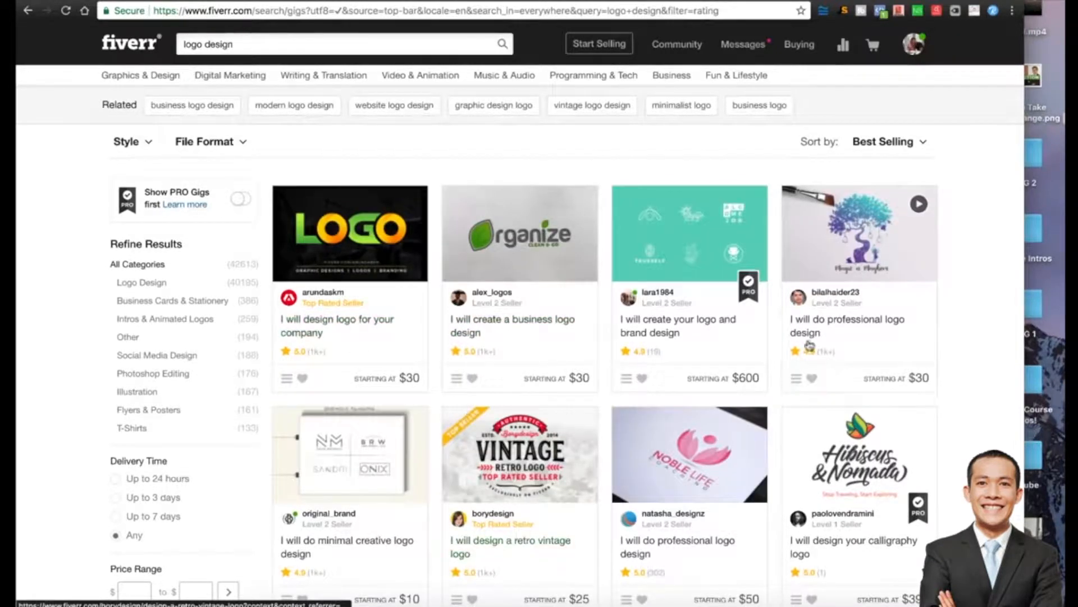
{"action": "scroll", "coordinate": [458, 337], "scroll_direction": "down", "scroll_amount": 1}
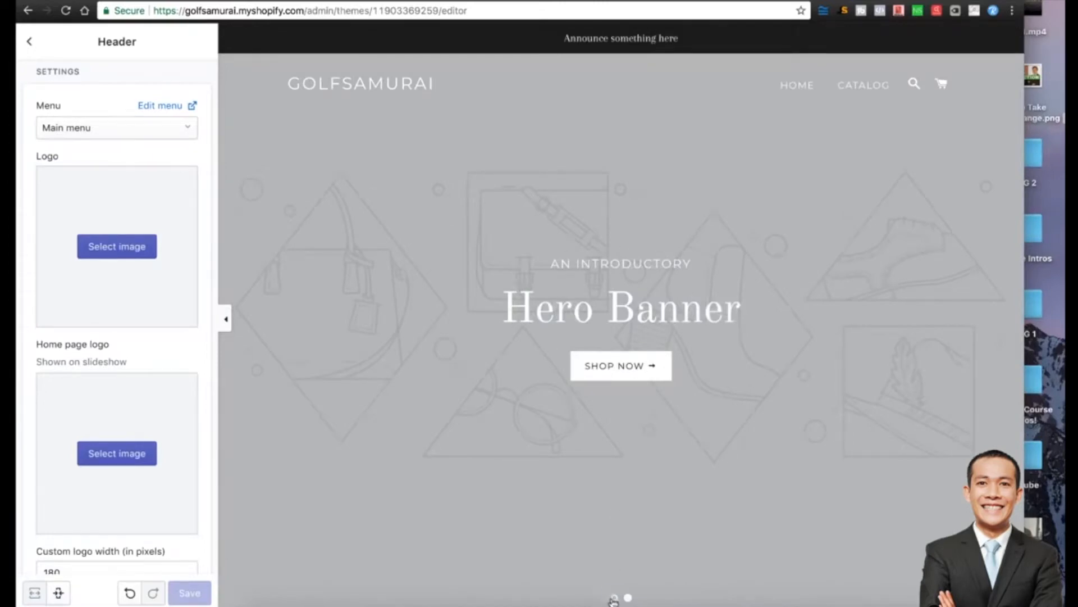
Upload the Golf Ninjas White image from Desktop as the header logo and save.
{"action": "left_click", "coordinate": [614, 597]}
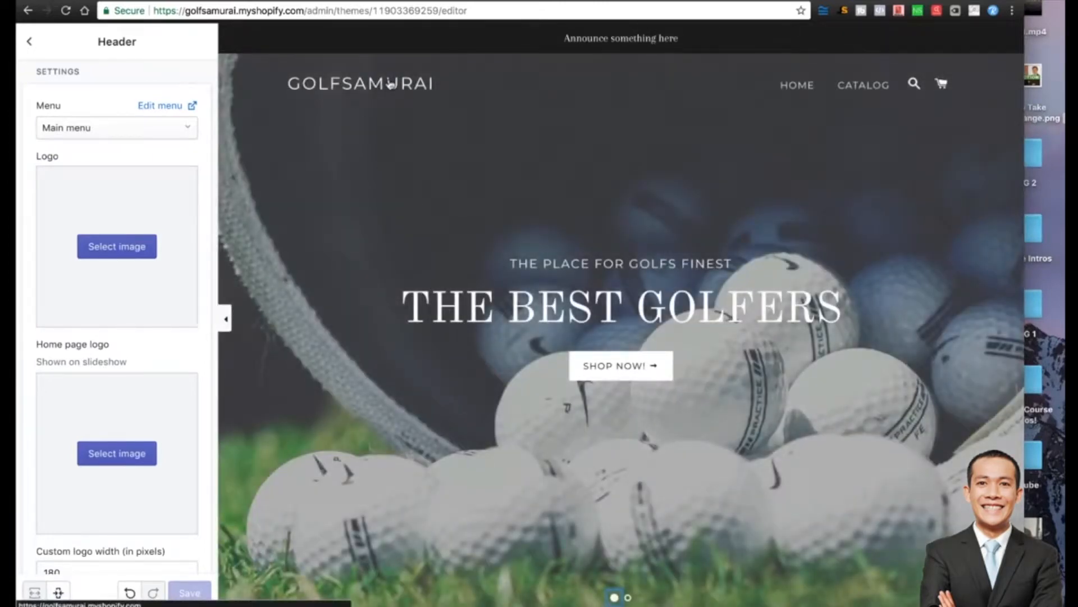
{"action": "left_click", "coordinate": [132, 248]}
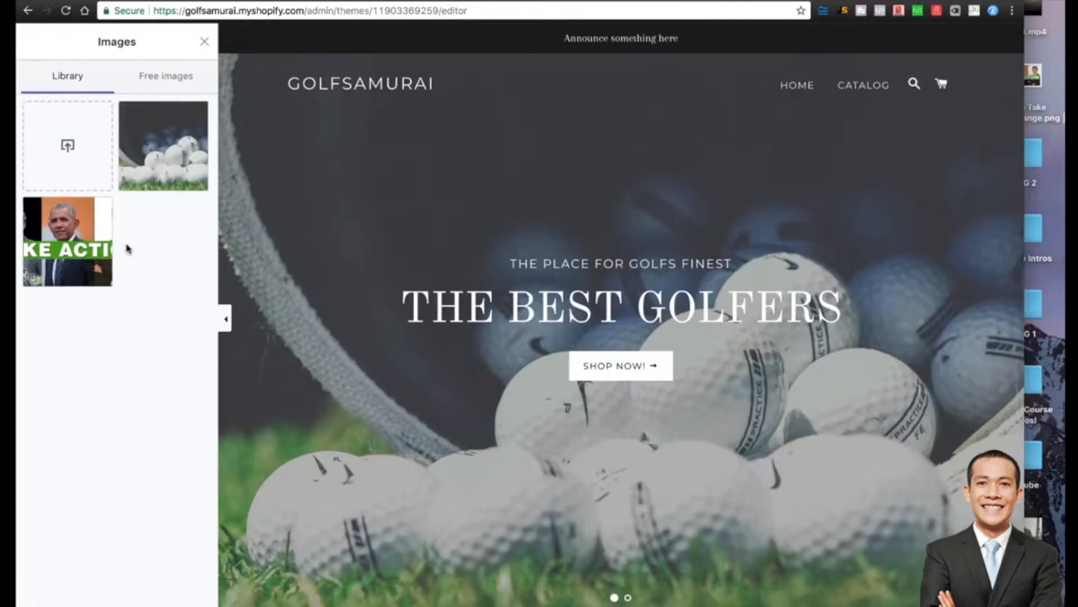
{"action": "left_click", "coordinate": [68, 145]}
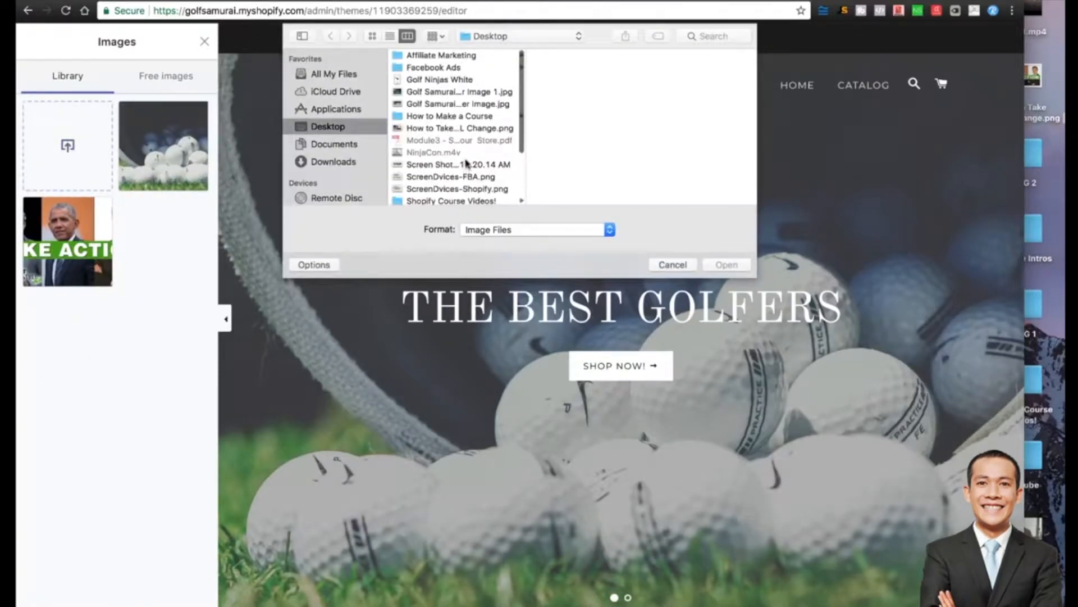
{"action": "double_click", "coordinate": [440, 79]}
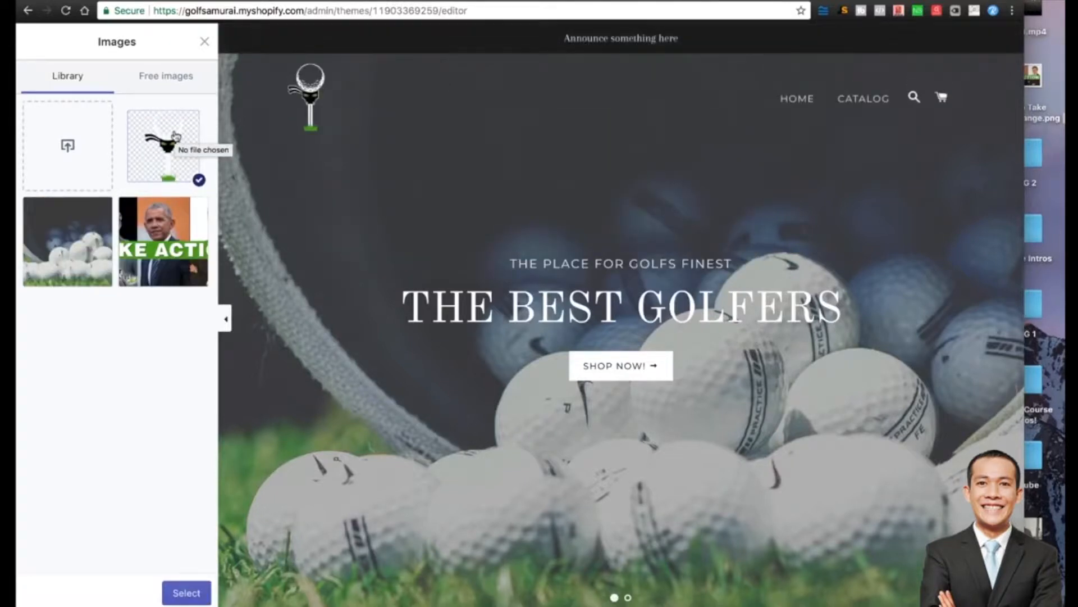
{"action": "left_click", "coordinate": [186, 593]}
{"action": "left_click", "coordinate": [189, 594]}
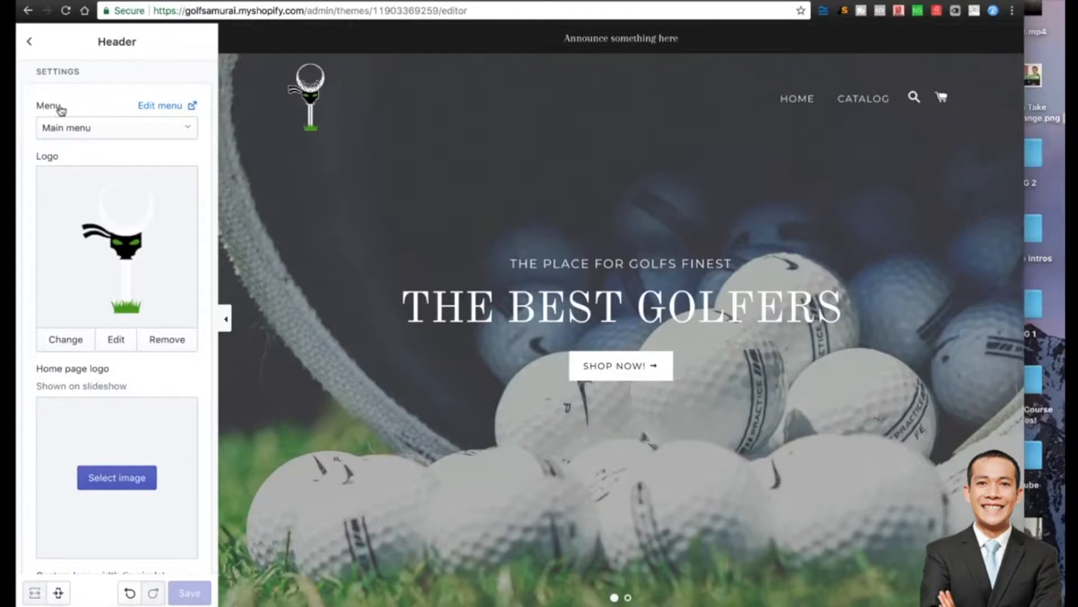
Return to the Brooklyn sections list, maximise the browser, and open a new tab.
{"action": "left_click", "coordinate": [31, 43]}
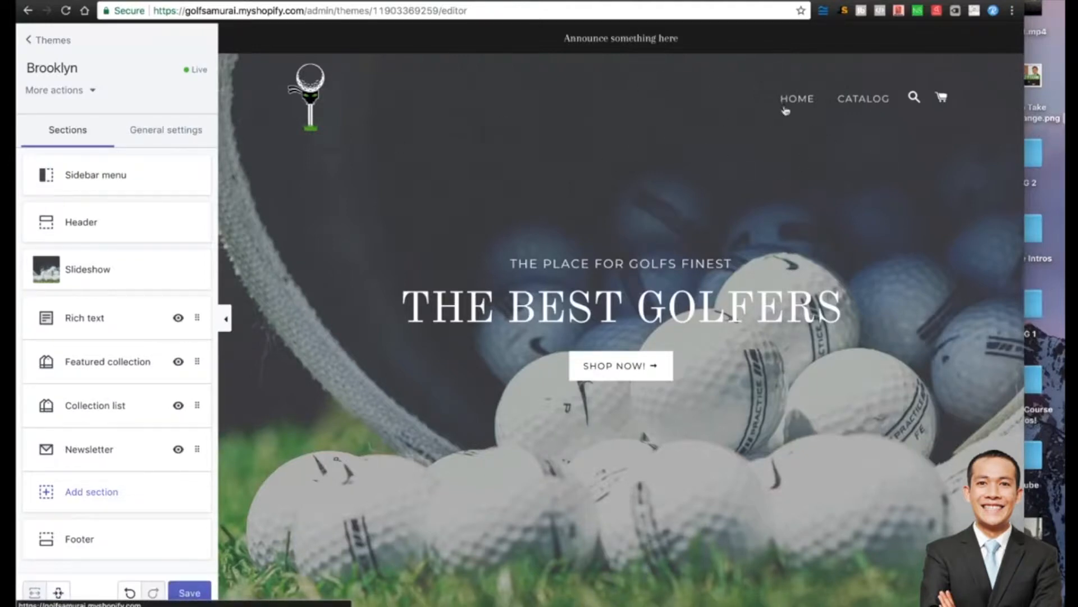
{"action": "mouse_move", "coordinate": [943, 0]}
{"action": "left_mouse_down"}
{"action": "mouse_move", "coordinate": [944, 14]}
{"action": "mouse_move", "coordinate": [948, 0]}
{"action": "left_mouse_up"}
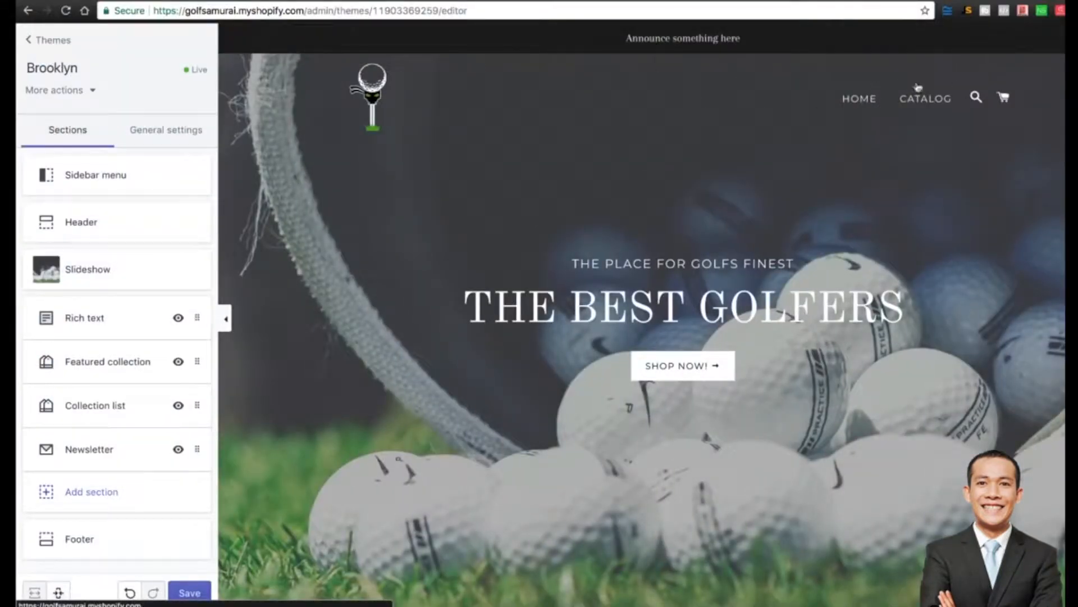
{"action": "key", "text": "super+t"}
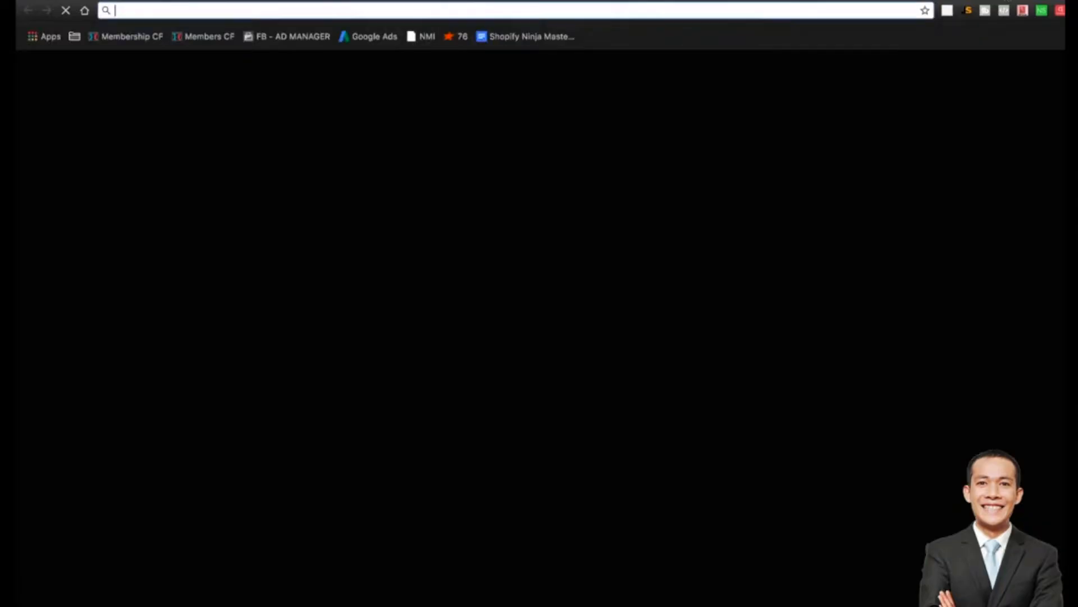
Load colourpop.com and select its free-shipping banner text at the top.
{"action": "type", "text": "colourpop"}
{"action": "key", "text": "Return"}
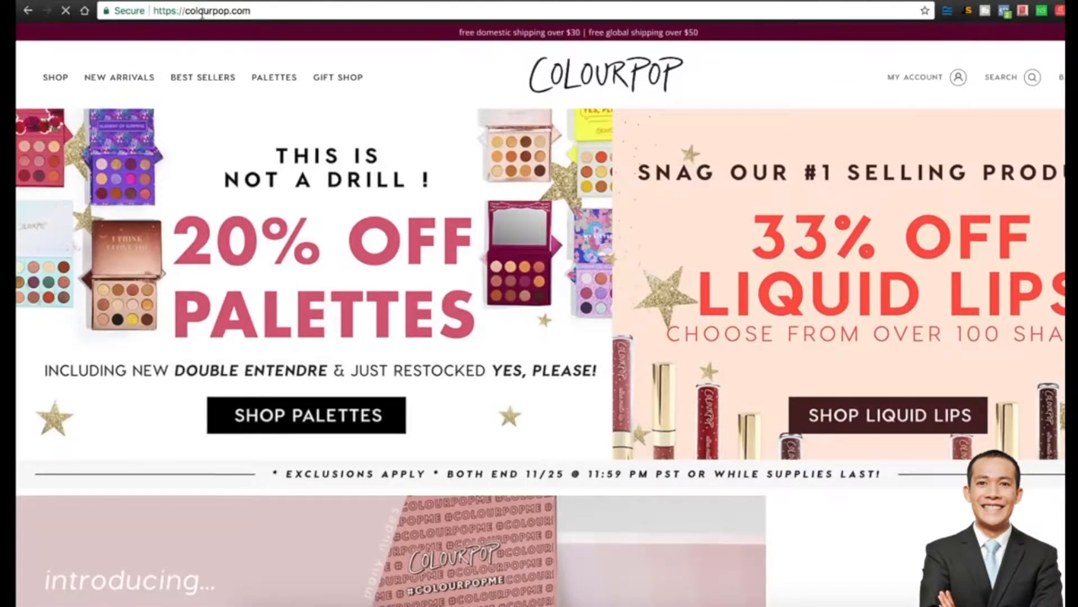
{"action": "left_click_drag", "start_coordinate": [698, 37], "coordinate": [455, 36]}
{"action": "key", "text": "super+c"}
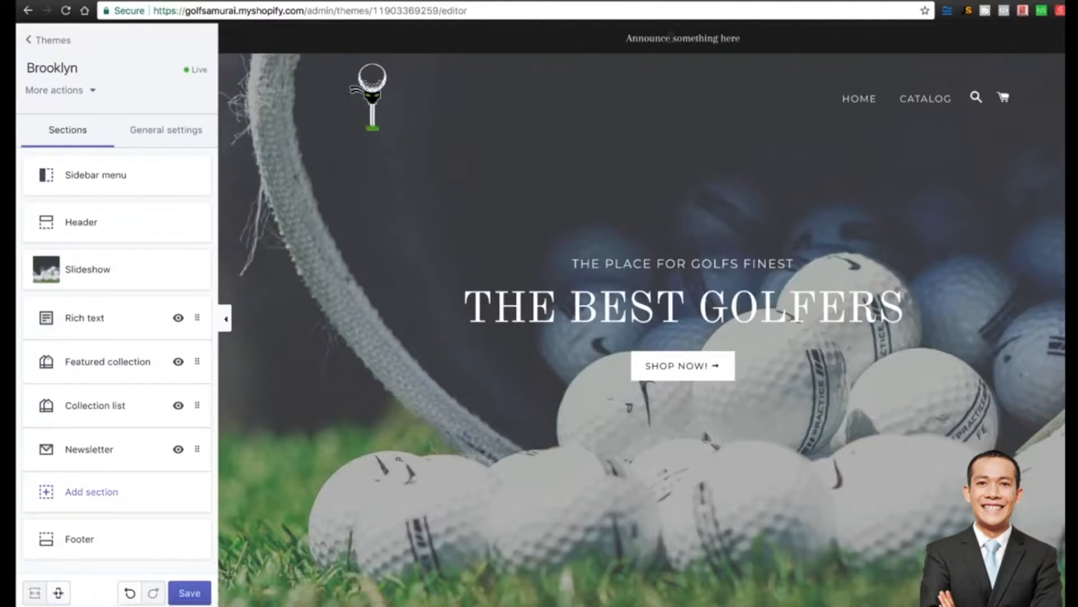
Paste the copied shipping message into the Header announcement bar text and trim its beginning.
{"action": "left_click", "coordinate": [107, 226]}
{"action": "scroll", "coordinate": [138, 267], "scroll_direction": "down", "scroll_amount": 4}
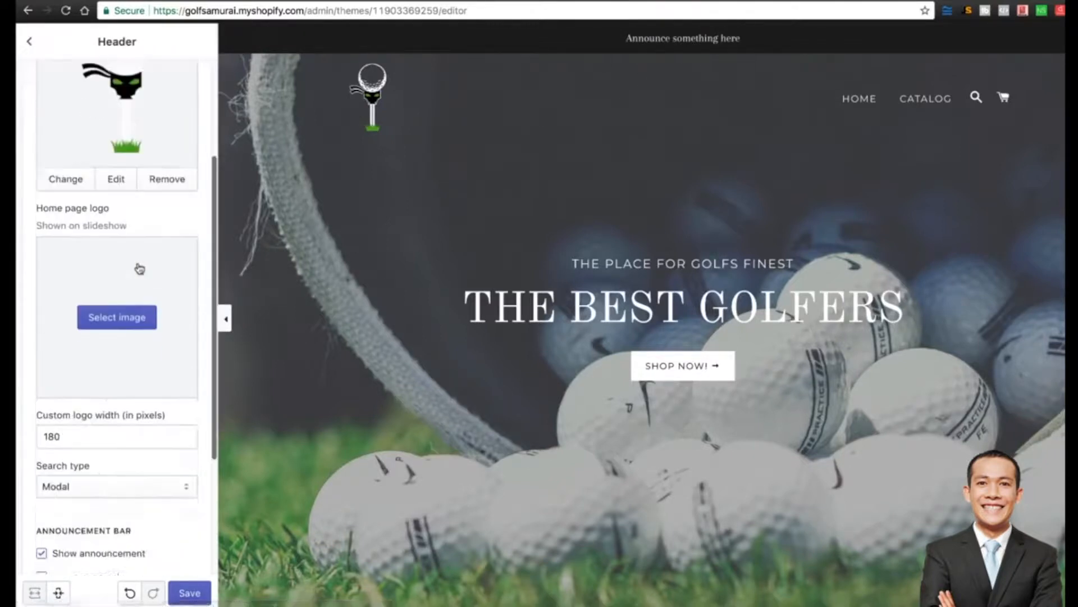
{"action": "scroll", "coordinate": [139, 267], "scroll_direction": "down", "scroll_amount": 3}
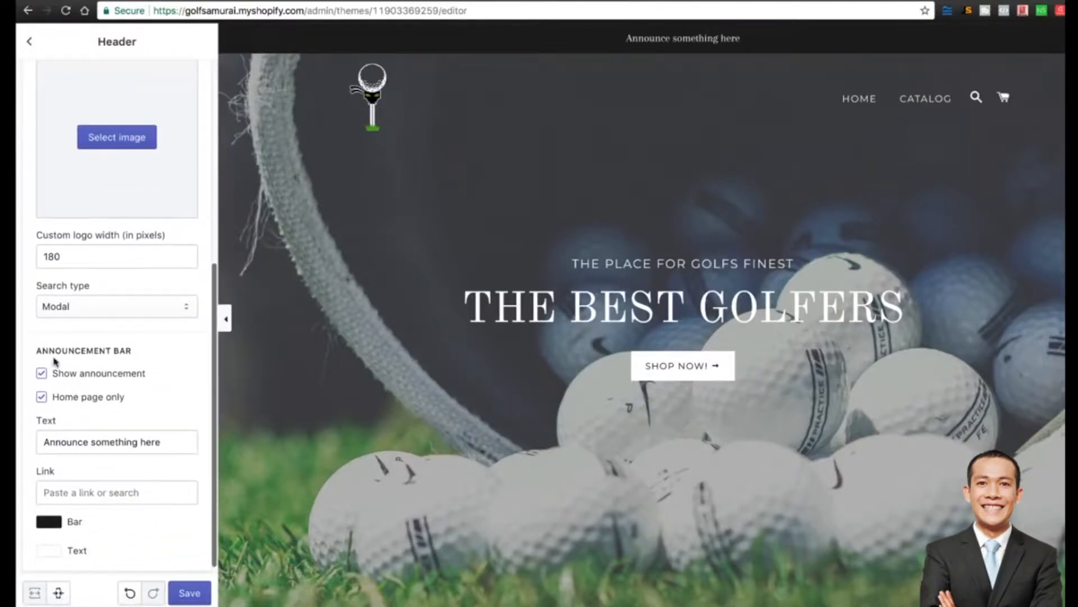
{"action": "left_click", "coordinate": [118, 448]}
{"action": "key", "text": "super+a"}
{"action": "key", "text": "super+v"}
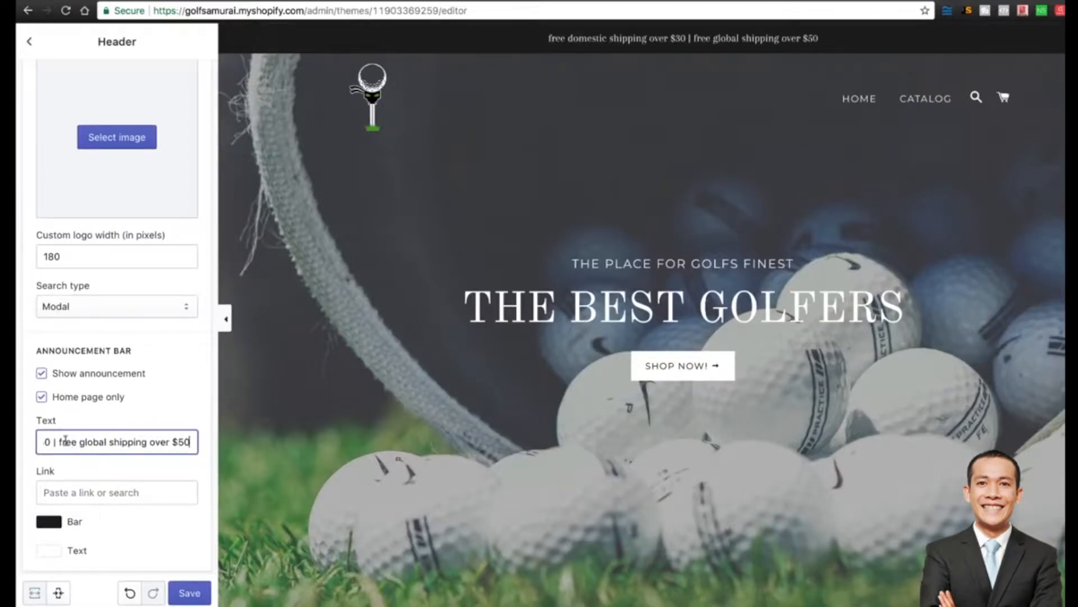
{"action": "left_click_drag", "start_coordinate": [63, 440], "coordinate": [18, 444]}
{"action": "type", "text": "F"}
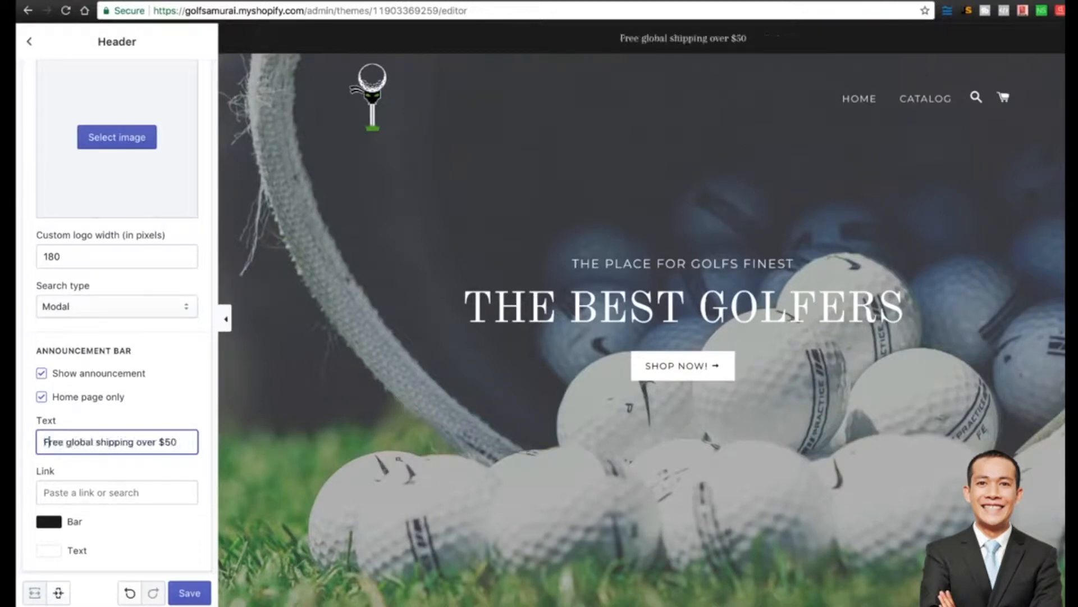
{"action": "left_click", "coordinate": [191, 472]}
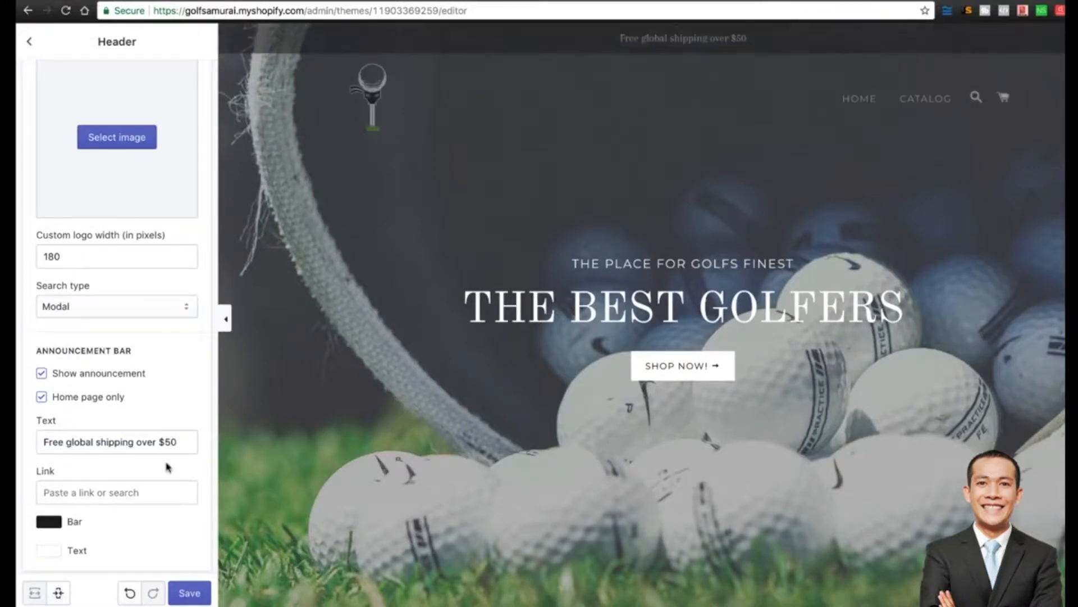
Capitalise it to read 'Free Global Shipping Over $50' and save.
{"action": "left_click", "coordinate": [69, 443]}
{"action": "key", "text": "BackSpace"}
{"action": "type", "text": "G"}
{"action": "left_click", "coordinate": [101, 441]}
{"action": "key", "text": "BackSpace"}
{"action": "type", "text": "S"}
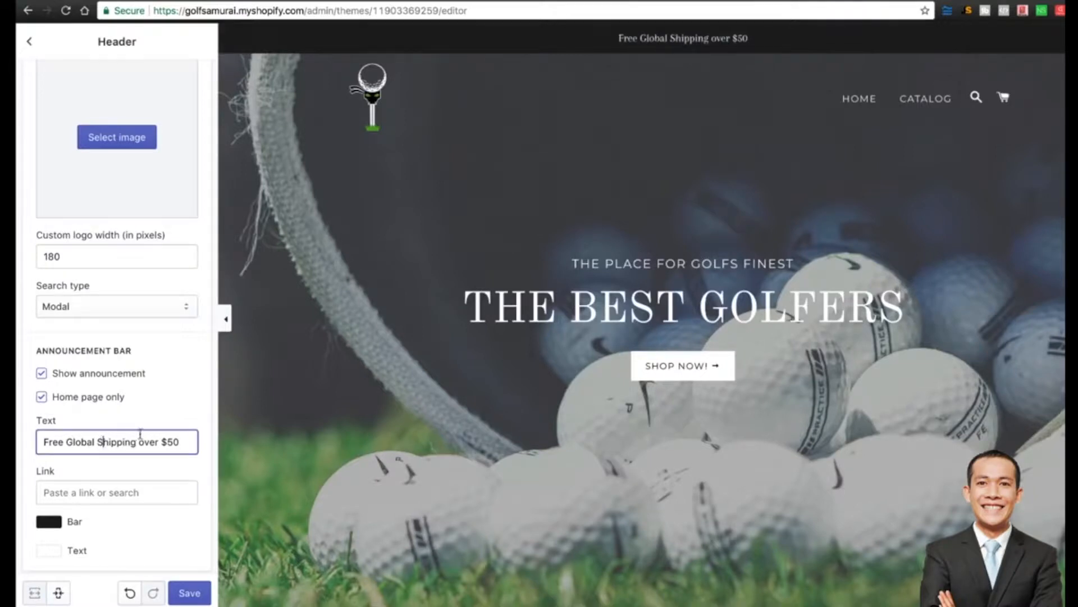
{"action": "left_click", "coordinate": [144, 442]}
{"action": "key", "text": "BackSpace"}
{"action": "type", "text": "O"}
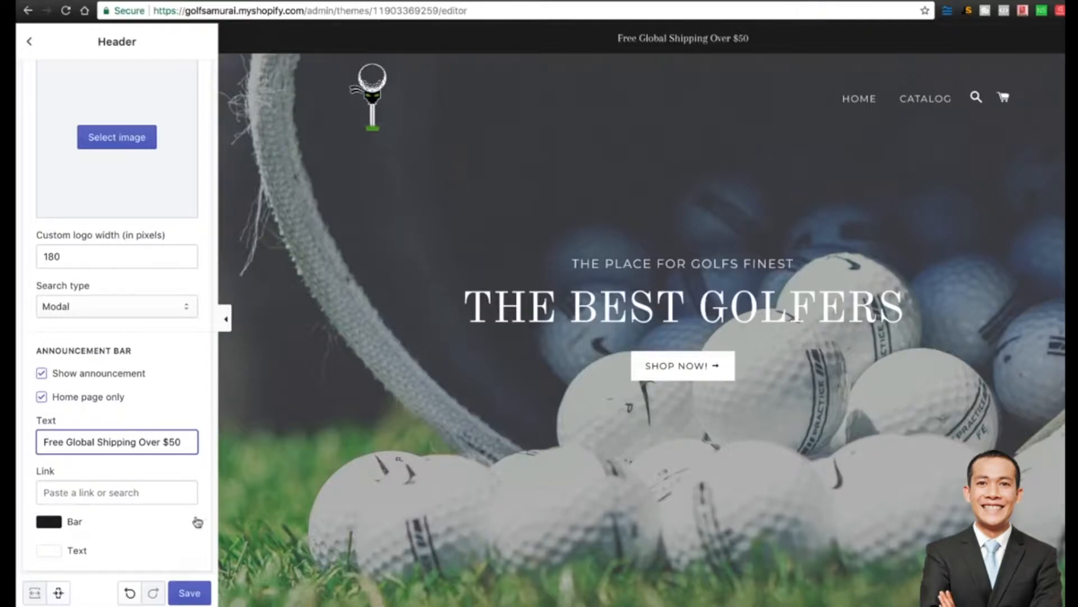
{"action": "left_click", "coordinate": [191, 590]}
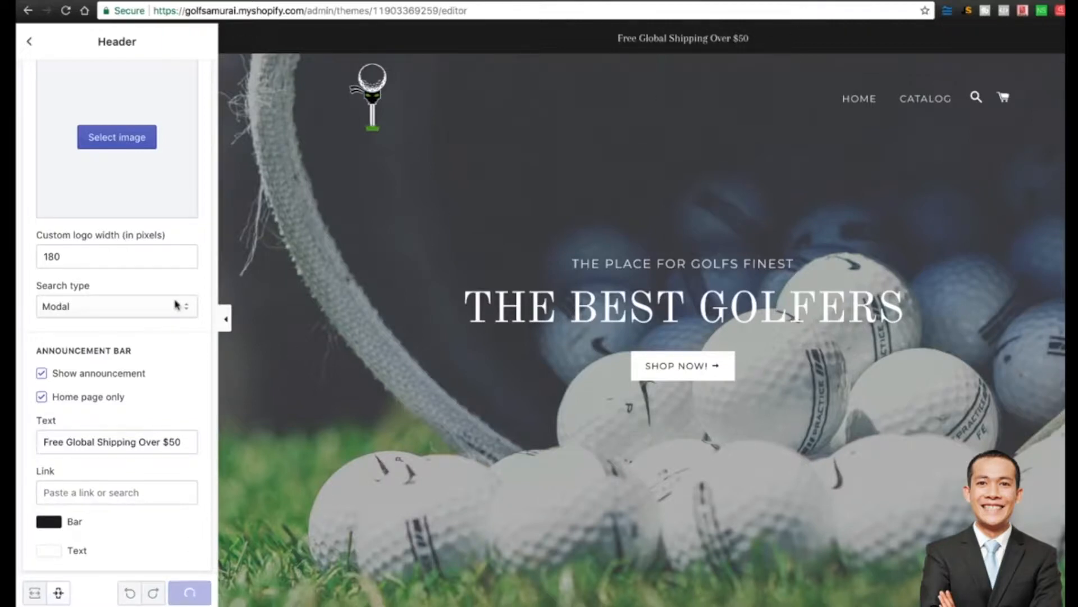
{"action": "scroll", "coordinate": [176, 305], "scroll_direction": "up", "scroll_amount": 6}
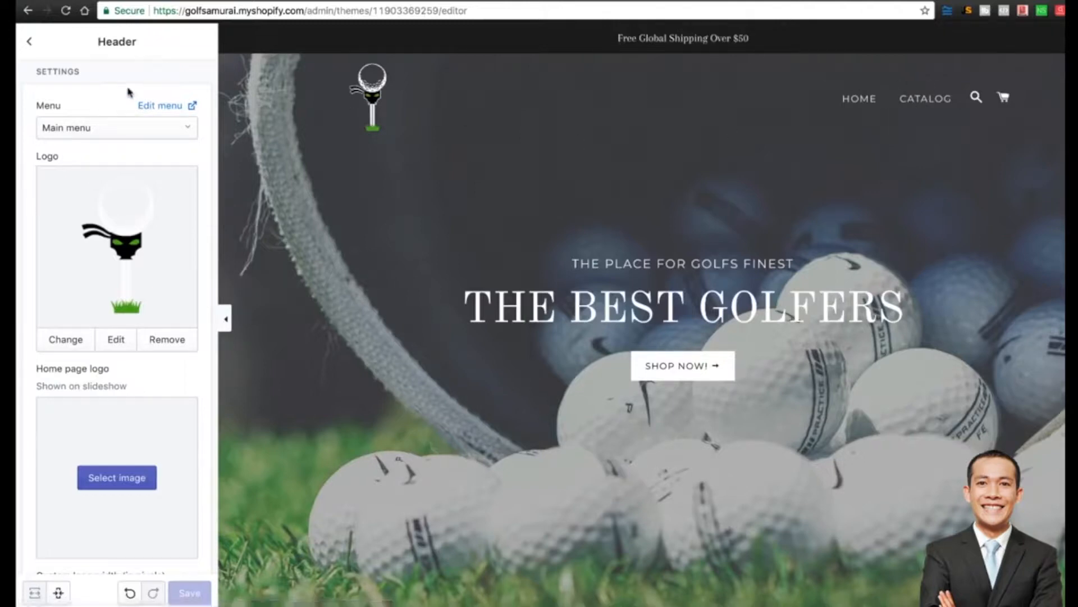
Rename the Main menu items Home to SHOP and Catalog to BEST SELLERS.
{"action": "left_click", "coordinate": [160, 107]}
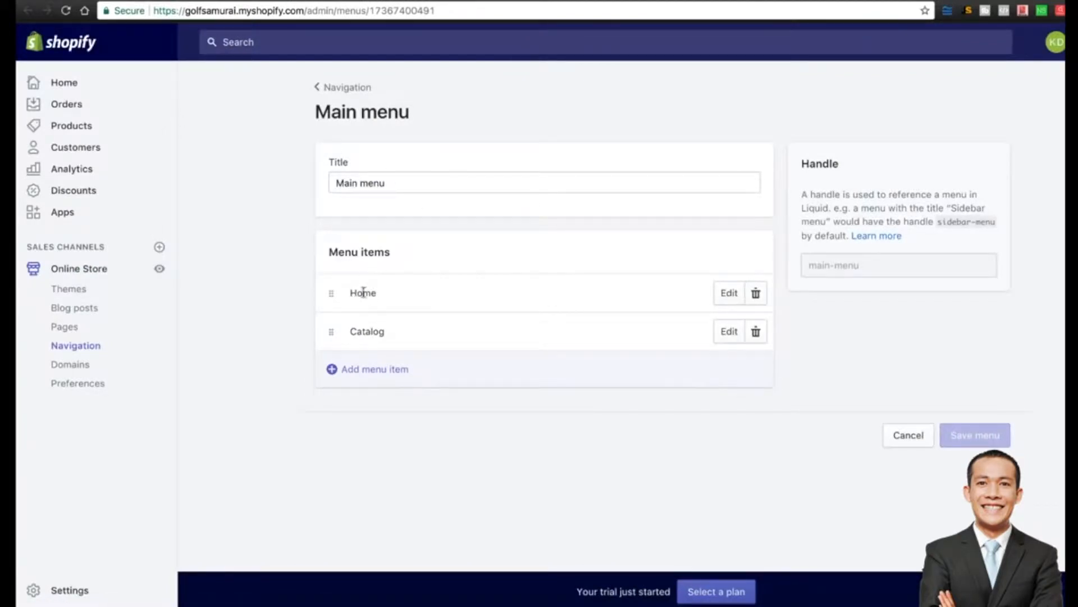
{"action": "left_click", "coordinate": [160, 269]}
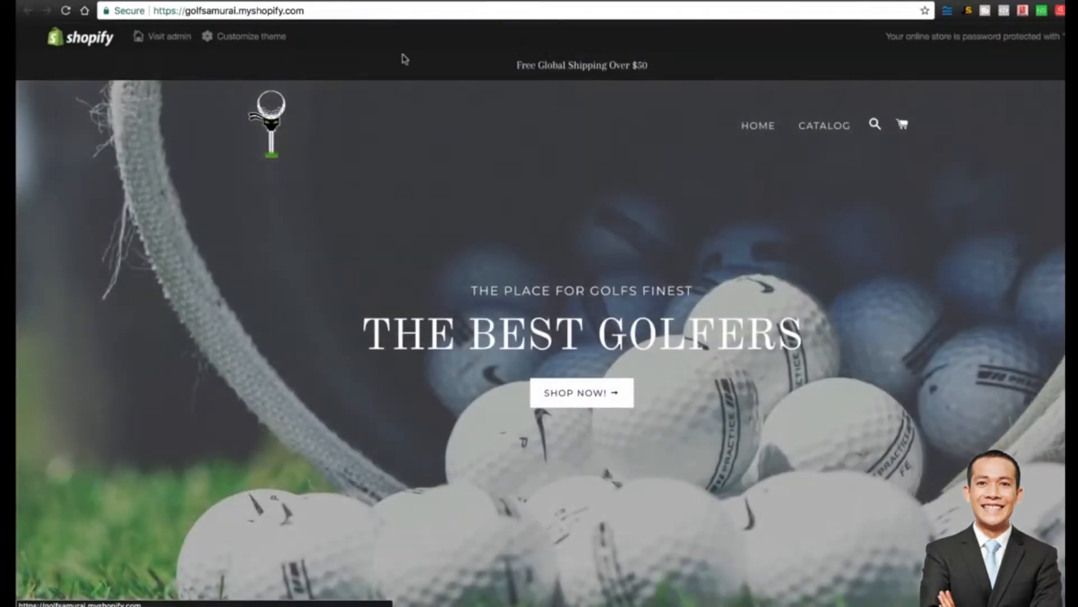
{"action": "left_click", "coordinate": [355, 0]}
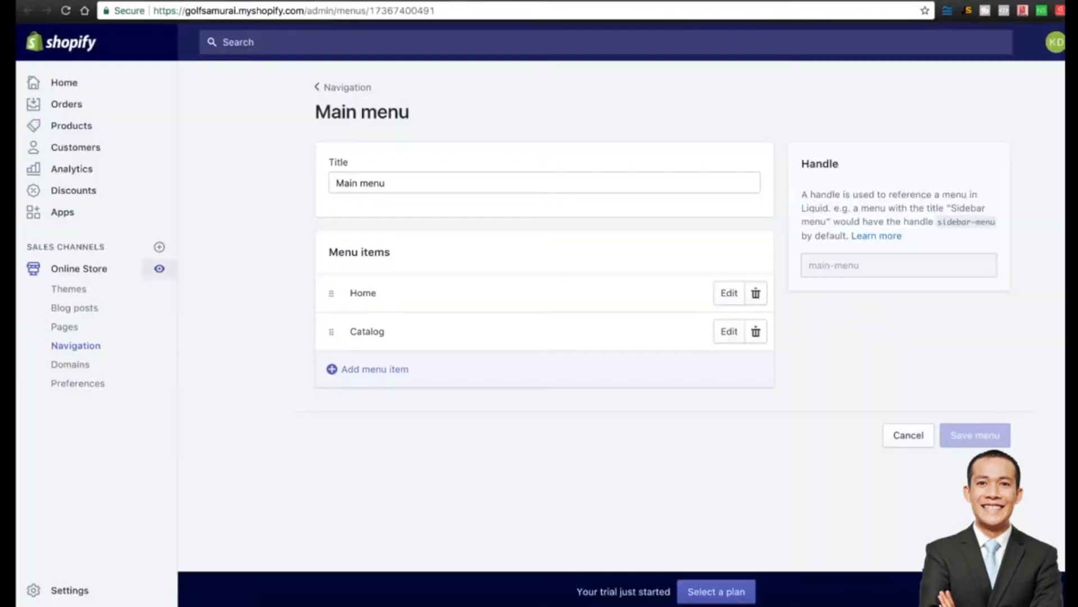
{"action": "left_click", "coordinate": [729, 293]}
{"action": "type", "text": "SHOP"}
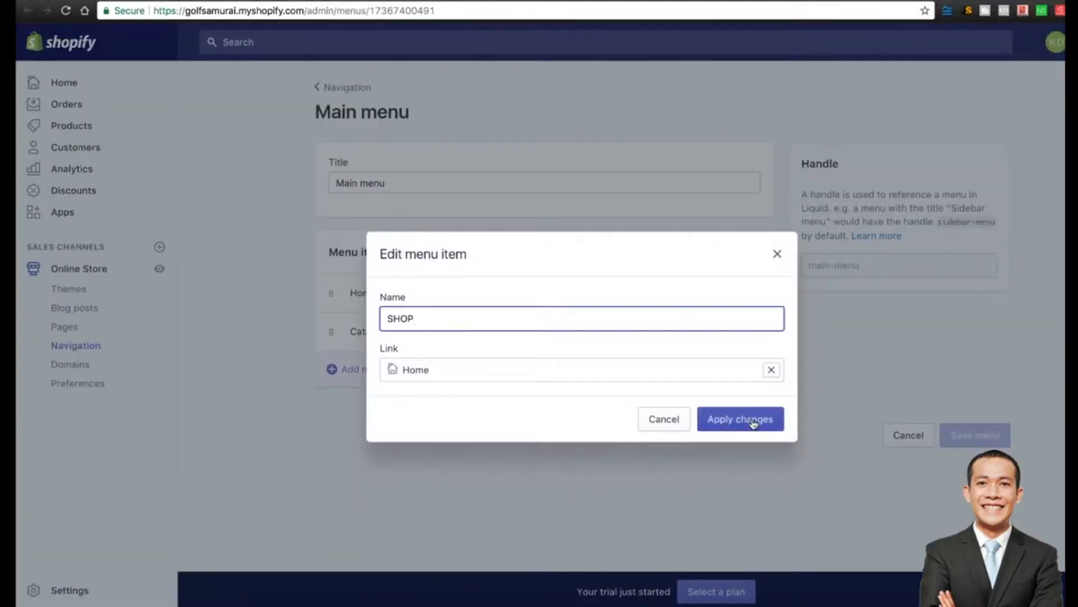
{"action": "left_click", "coordinate": [756, 419]}
{"action": "left_click", "coordinate": [729, 332]}
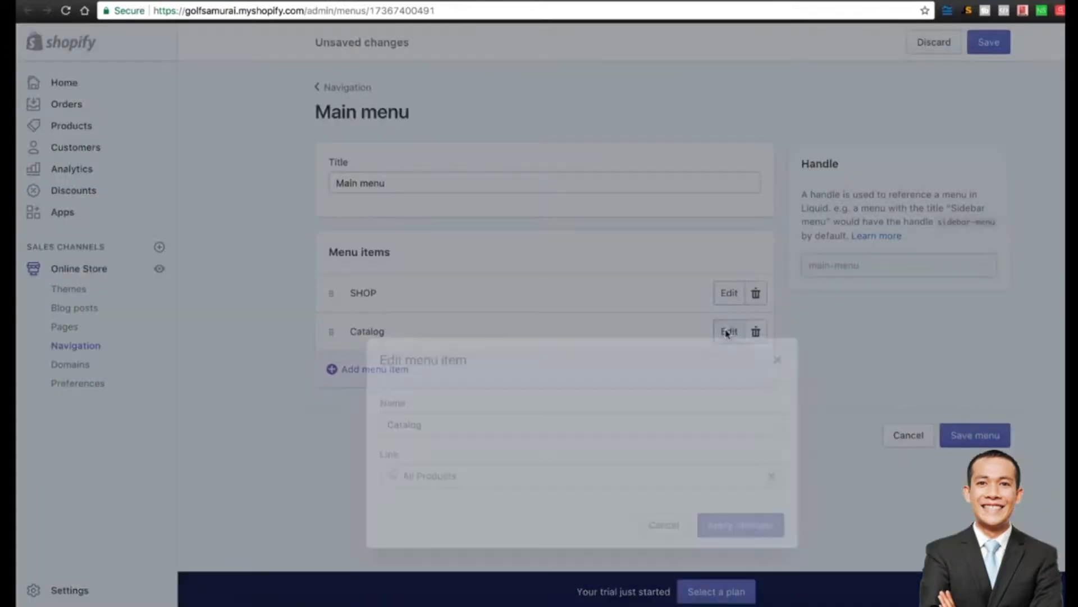
{"action": "type", "text": "BEST SELLERS"}
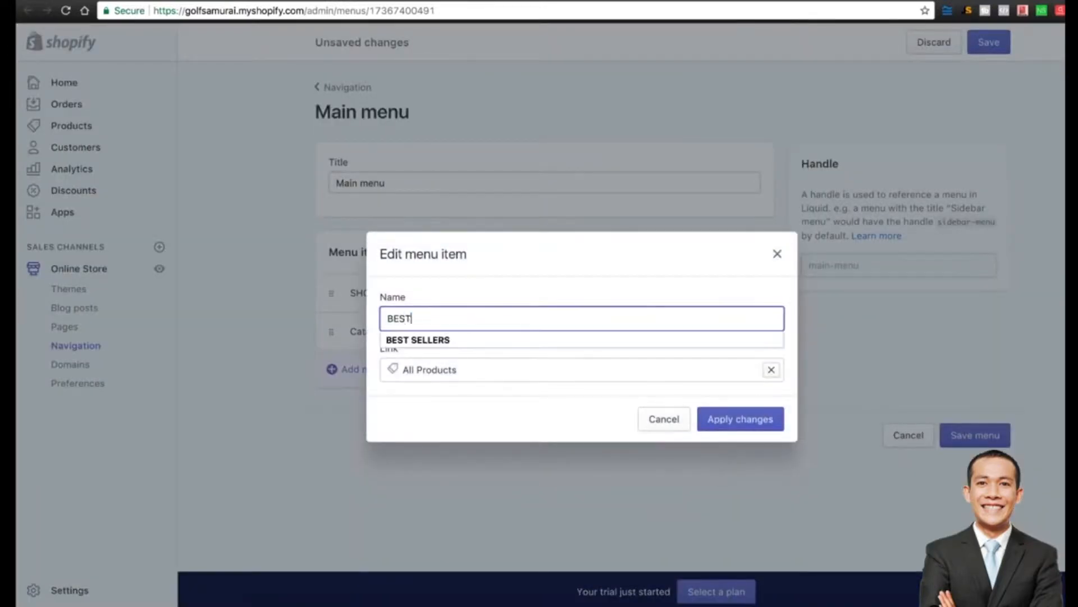
{"action": "left_click", "coordinate": [723, 420]}
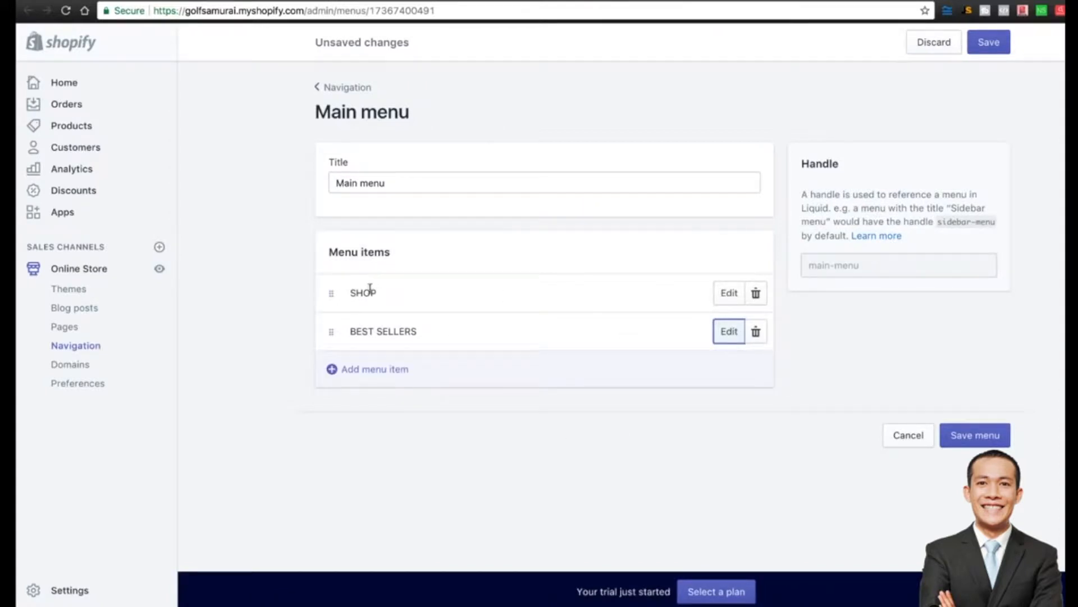
Try relinking BEST SELLERS to a collection, discard that change, and save the menu.
{"action": "left_click", "coordinate": [731, 332]}
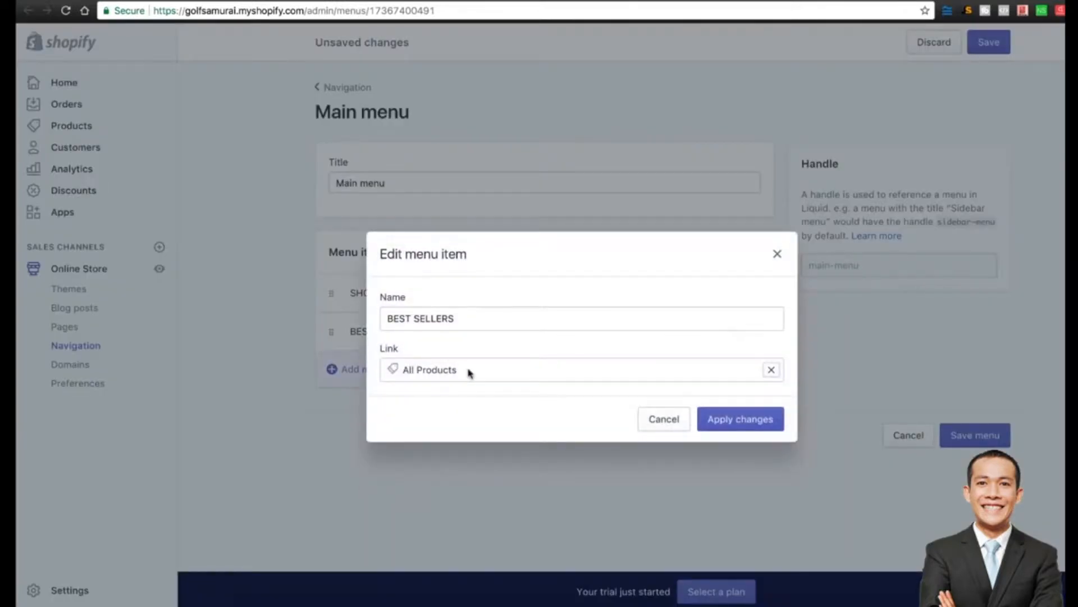
{"action": "left_click", "coordinate": [769, 369]}
{"action": "left_click", "coordinate": [446, 245]}
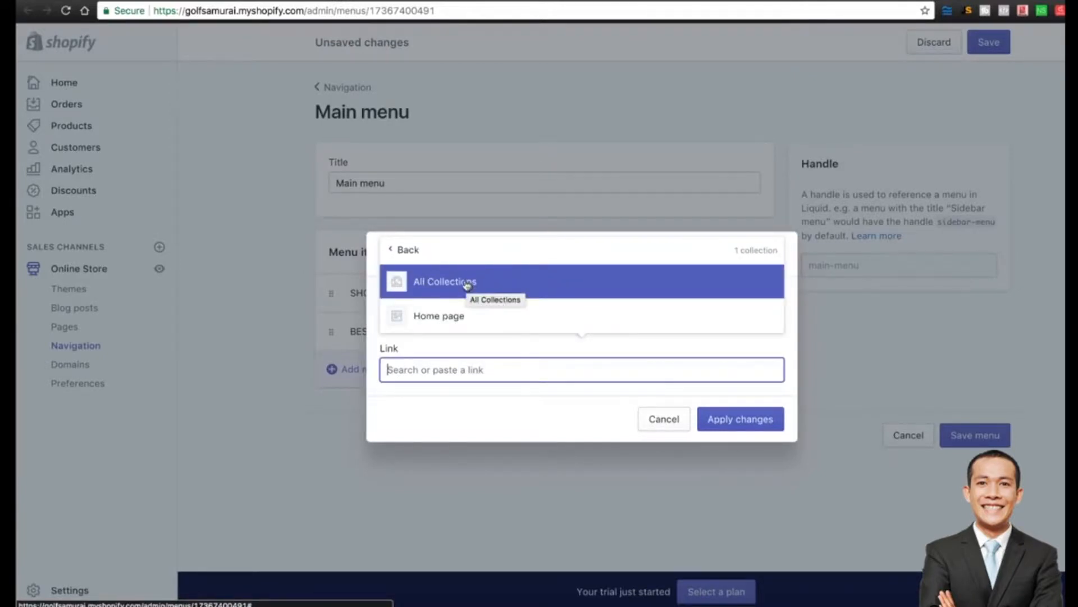
{"action": "left_click", "coordinate": [665, 421]}
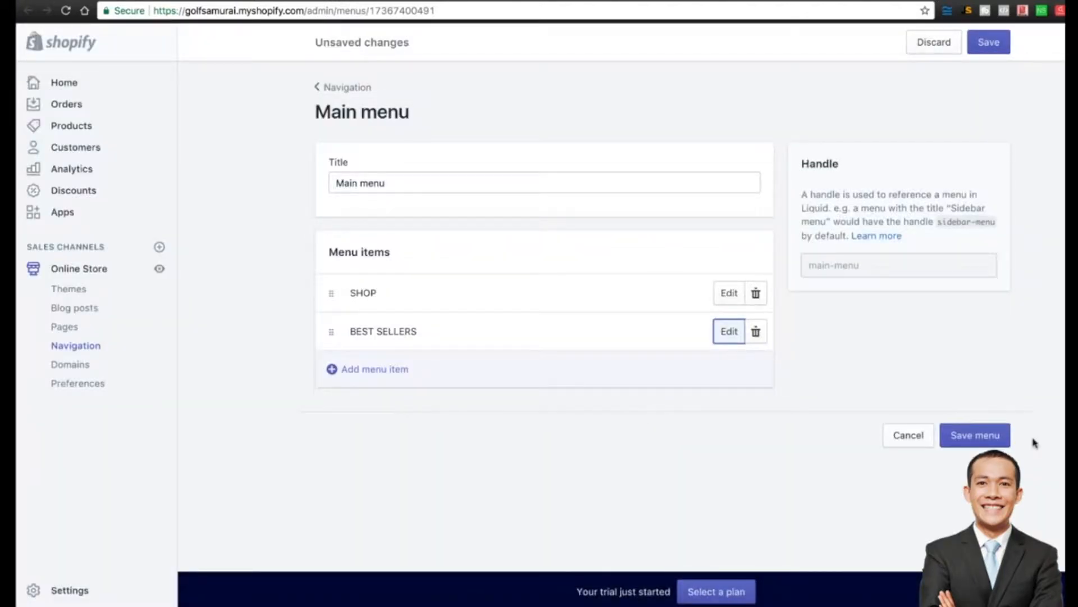
{"action": "left_click", "coordinate": [980, 437]}
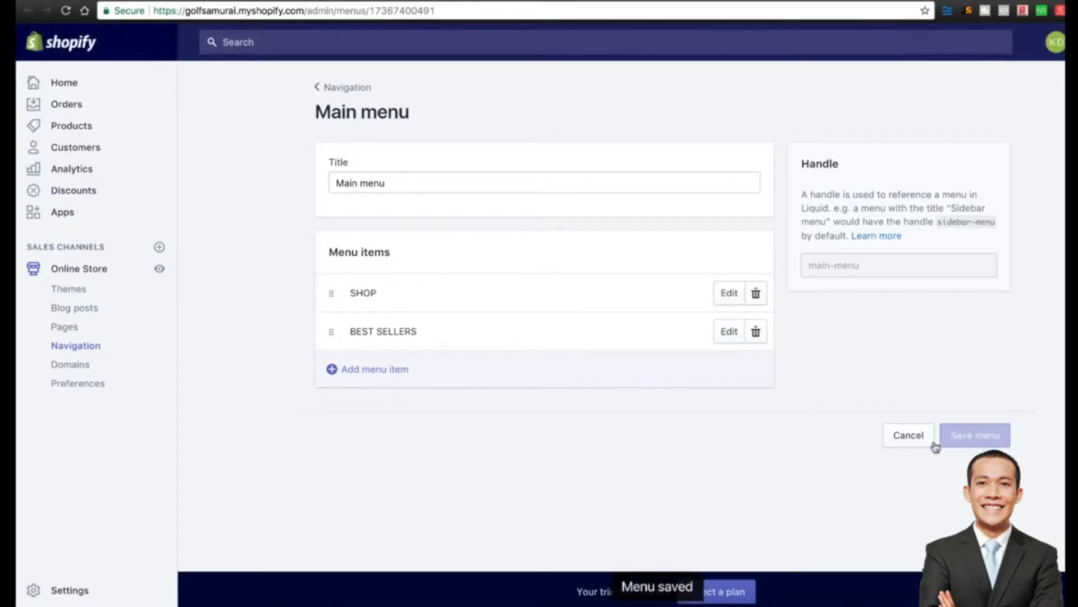
View the live storefront and scroll through it to check the SHOP and BEST SELLERS navigation.
{"action": "left_click", "coordinate": [162, 269]}
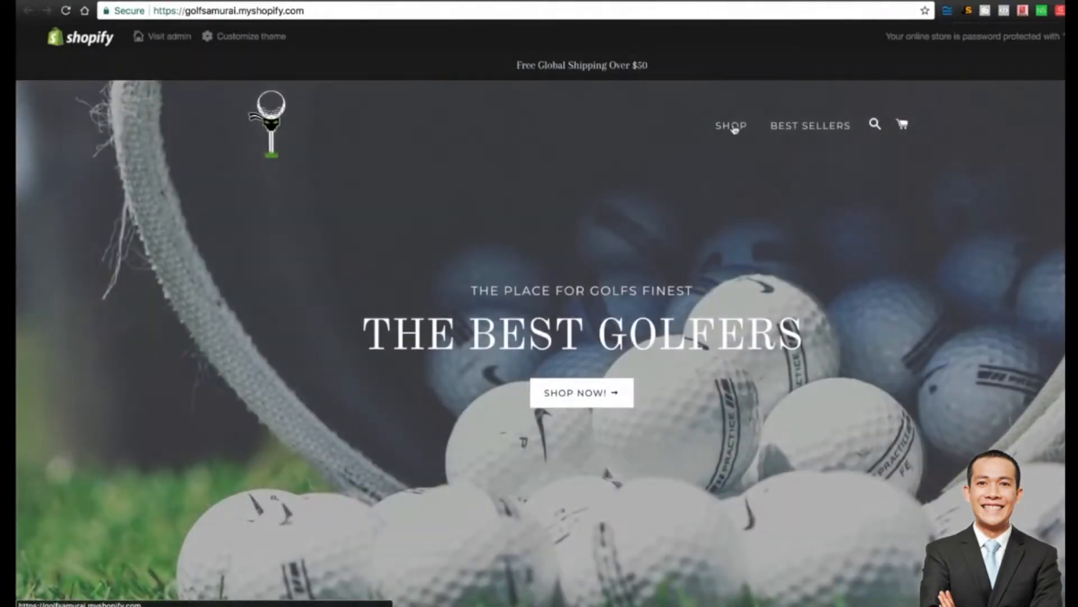
{"action": "scroll", "coordinate": [586, 253], "scroll_direction": "down", "scroll_amount": 1}
{"action": "scroll", "coordinate": [585, 253], "scroll_direction": "down", "scroll_amount": 1}
{"action": "scroll", "coordinate": [585, 254], "scroll_direction": "up", "scroll_amount": 1}
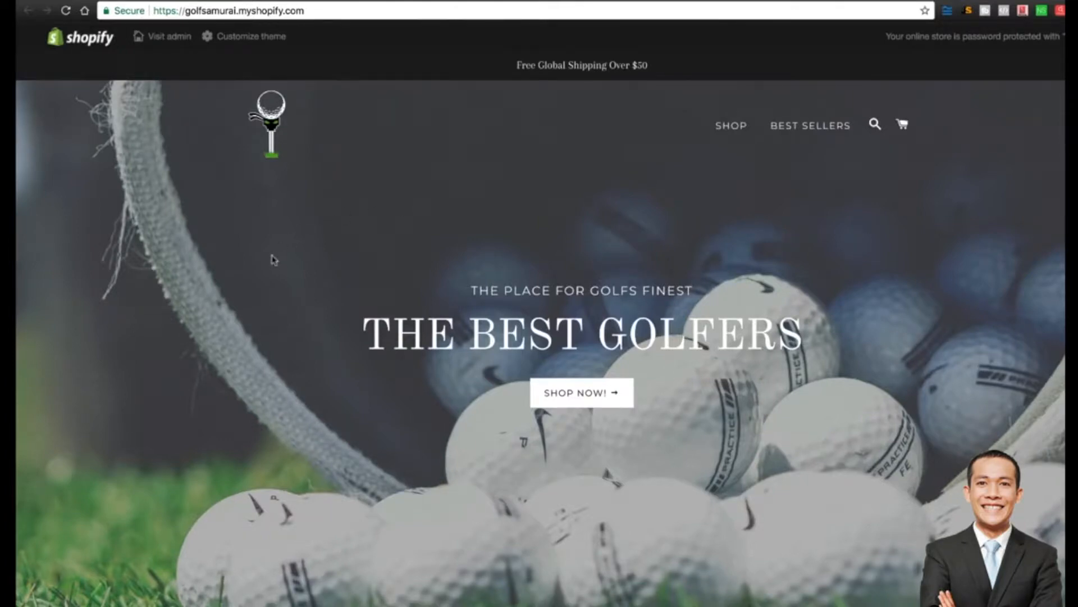
{"action": "scroll", "coordinate": [272, 259], "scroll_direction": "down", "scroll_amount": 3}
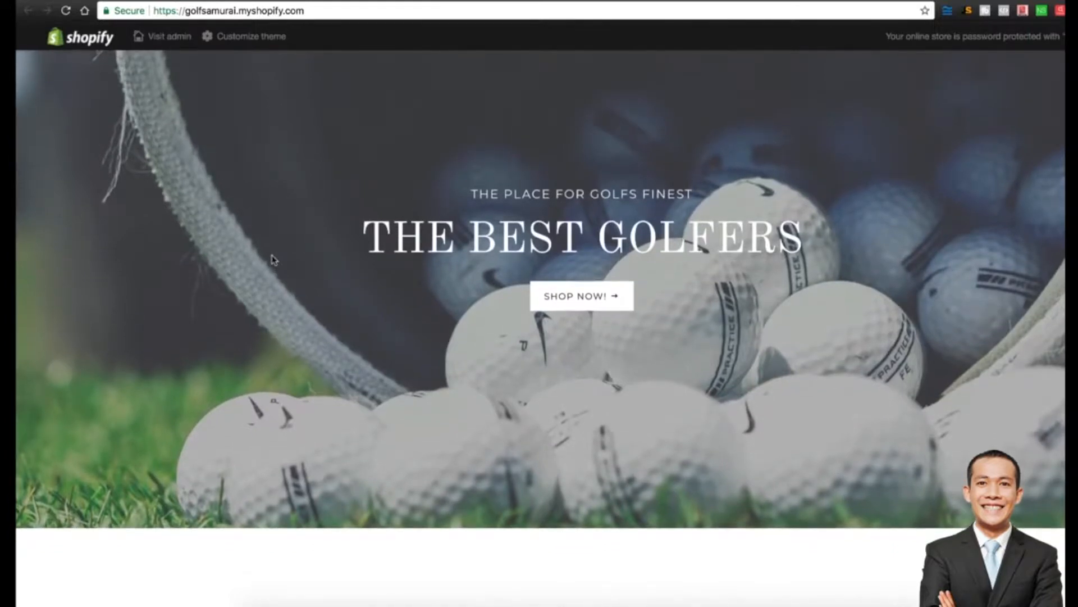
{"action": "scroll", "coordinate": [272, 258], "scroll_direction": "up", "scroll_amount": 3}
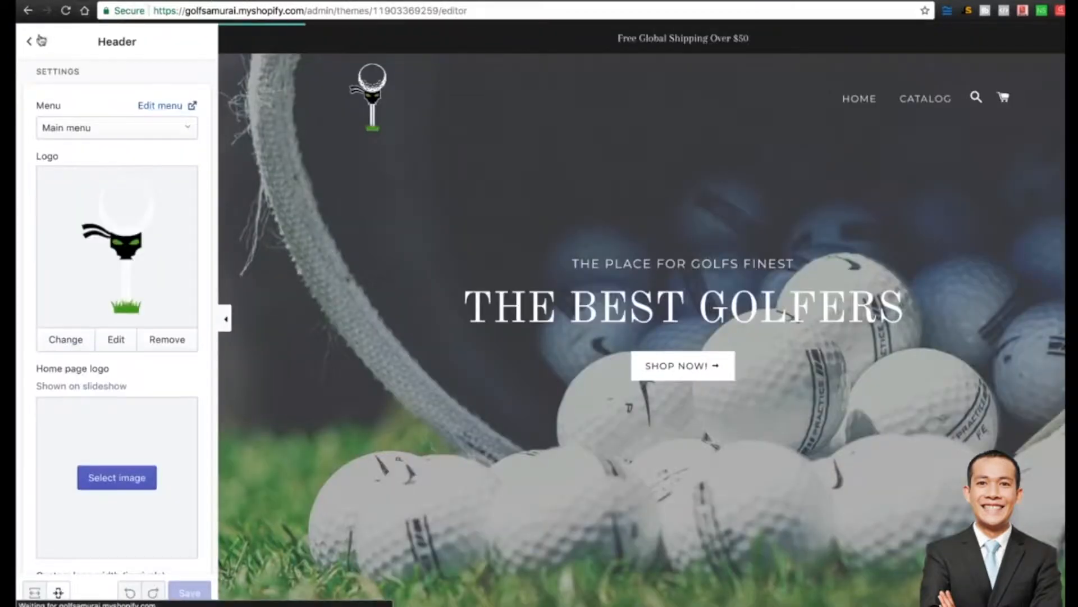
Open the Colors section of the Brooklyn theme's General settings.
{"action": "left_click", "coordinate": [28, 41]}
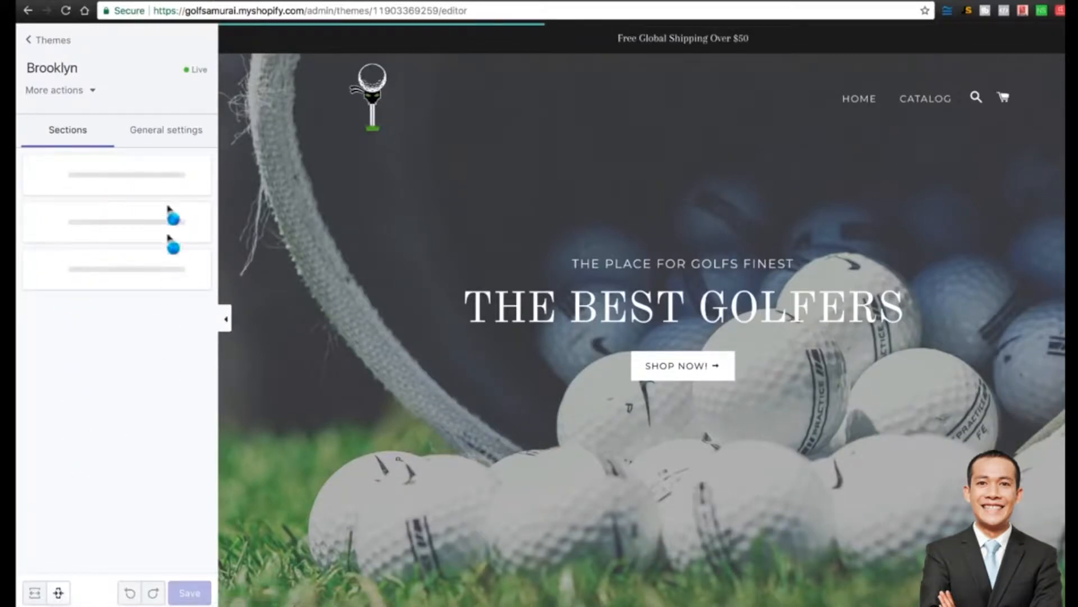
{"action": "scroll", "coordinate": [510, 183], "scroll_direction": "down", "scroll_amount": 2}
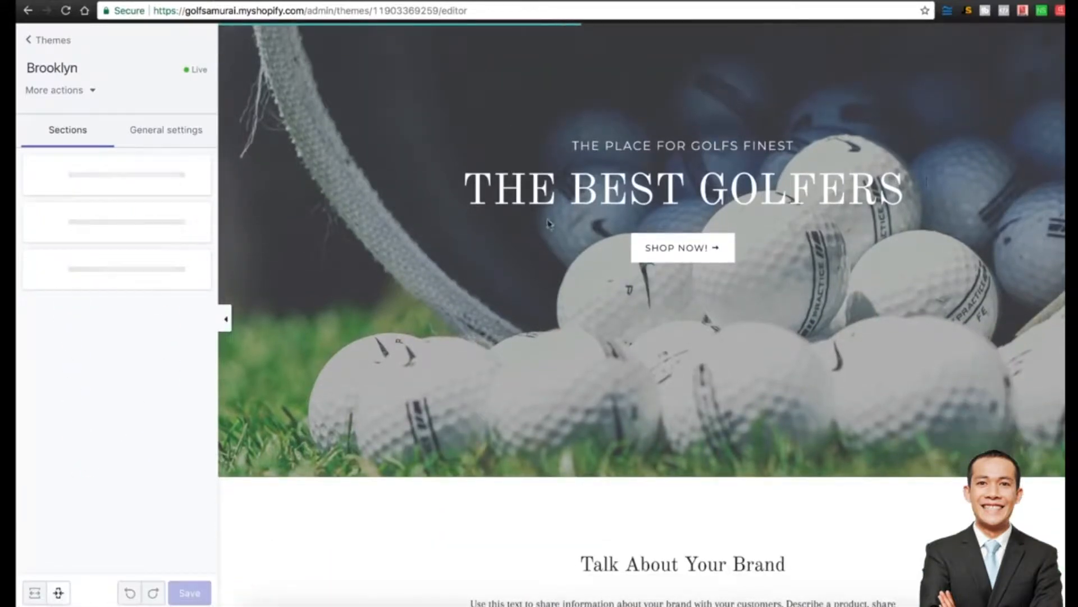
{"action": "scroll", "coordinate": [544, 221], "scroll_direction": "down", "scroll_amount": 5}
{"action": "scroll", "coordinate": [505, 334], "scroll_direction": "down", "scroll_amount": 3}
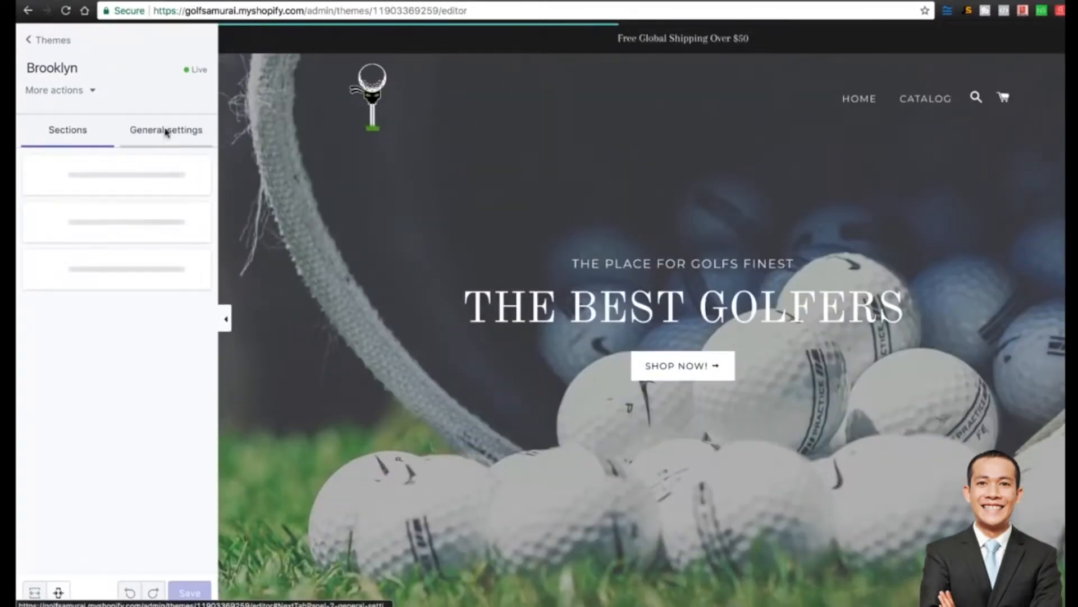
{"action": "left_click", "coordinate": [173, 140]}
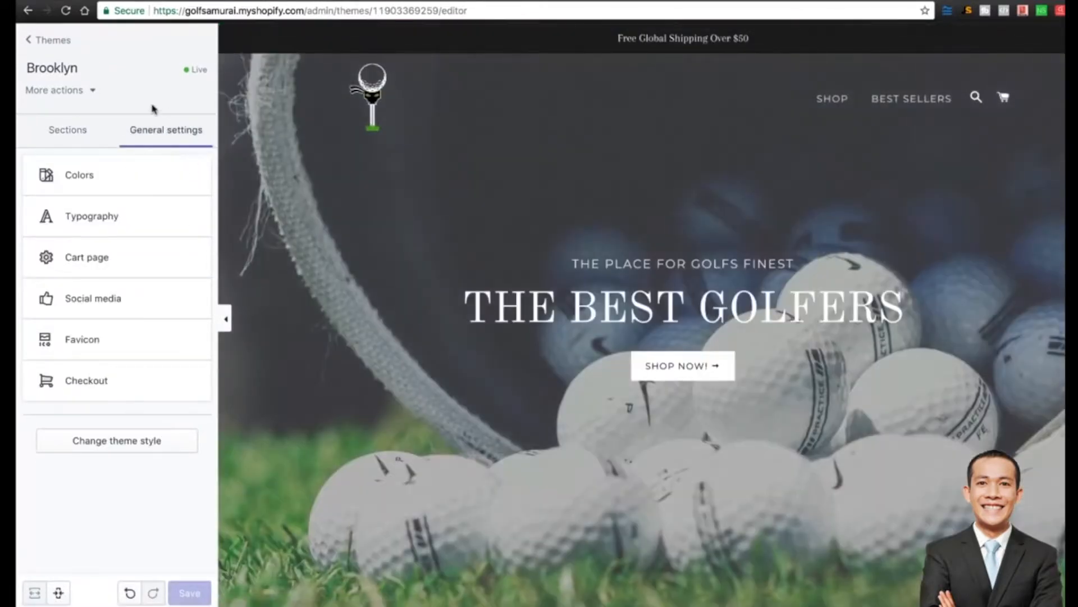
{"action": "left_click", "coordinate": [81, 168]}
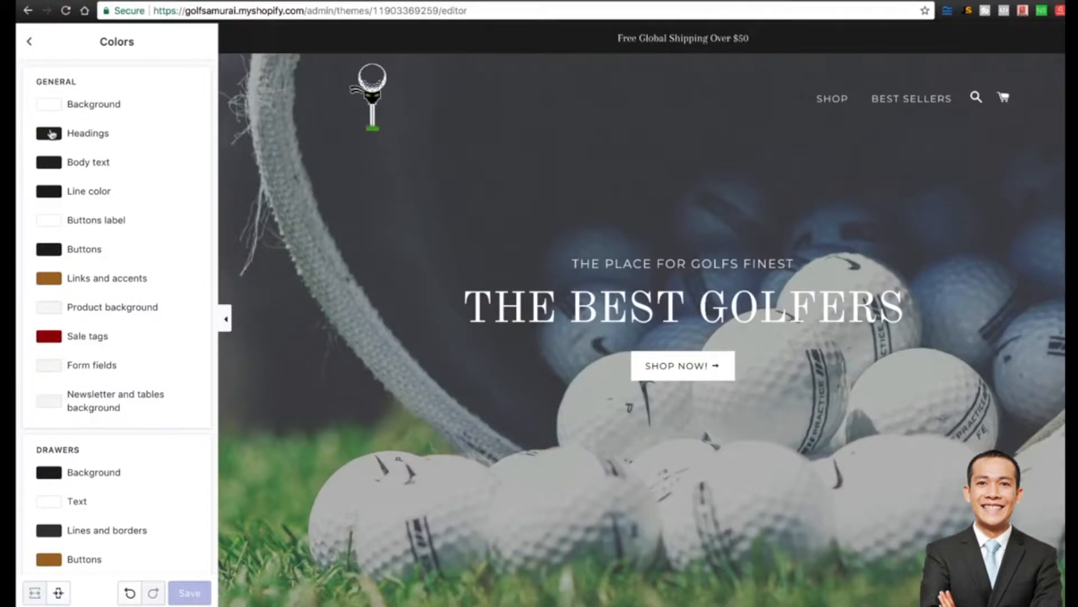
{"action": "scroll", "coordinate": [109, 149], "scroll_direction": "down", "scroll_amount": 2}
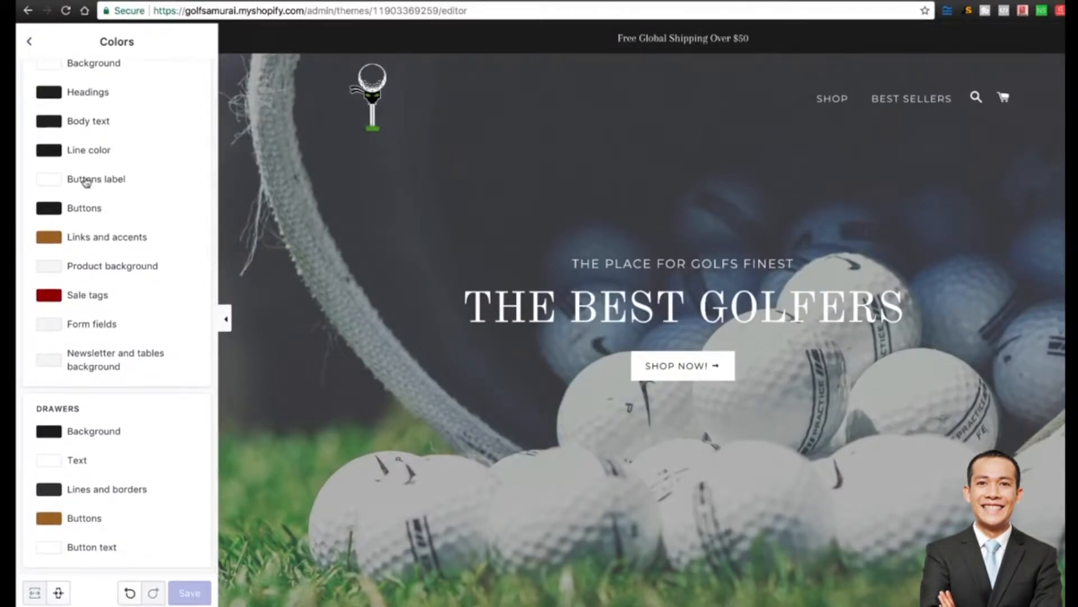
Try red for the Buttons label colour, then revert it to white.
{"action": "left_click", "coordinate": [51, 184]}
{"action": "left_click_drag", "start_coordinate": [78, 209], "coordinate": [147, 206]}
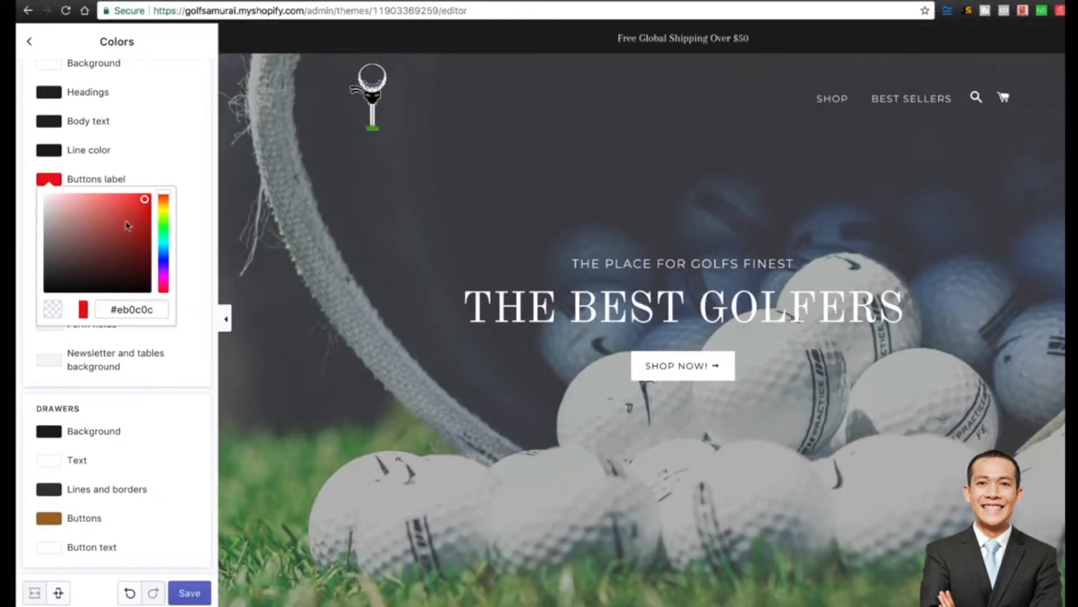
{"action": "left_click", "coordinate": [169, 152]}
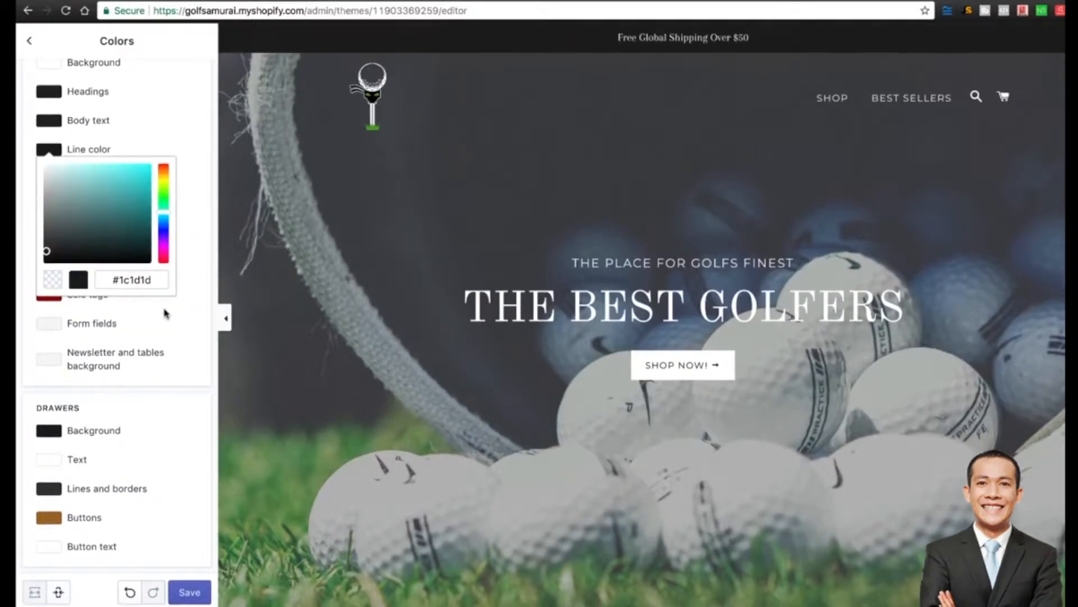
{"action": "left_click", "coordinate": [172, 334]}
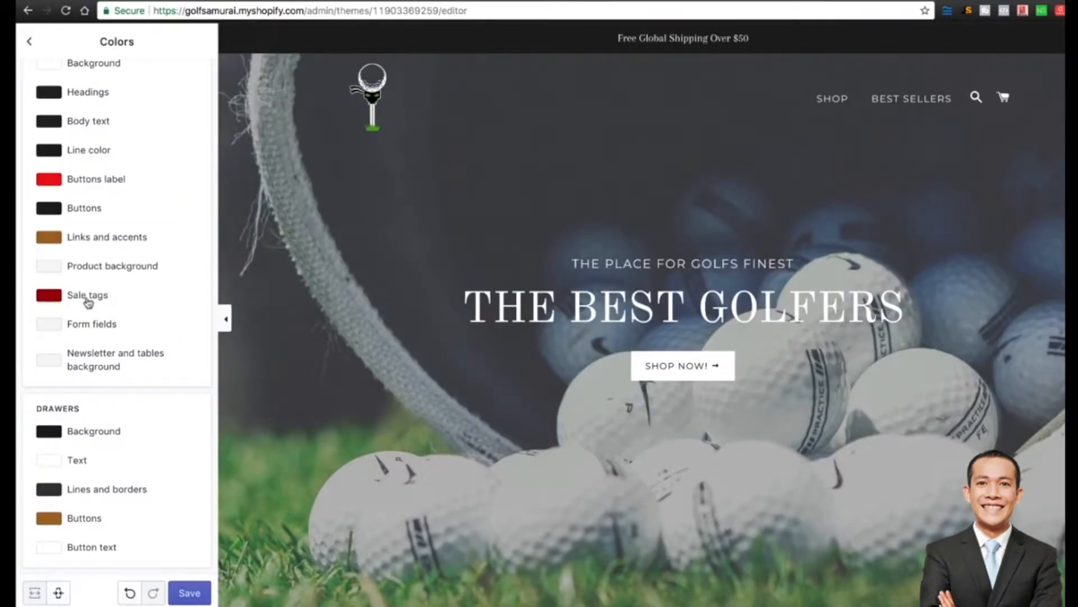
{"action": "left_click", "coordinate": [51, 183]}
{"action": "left_click", "coordinate": [83, 231]}
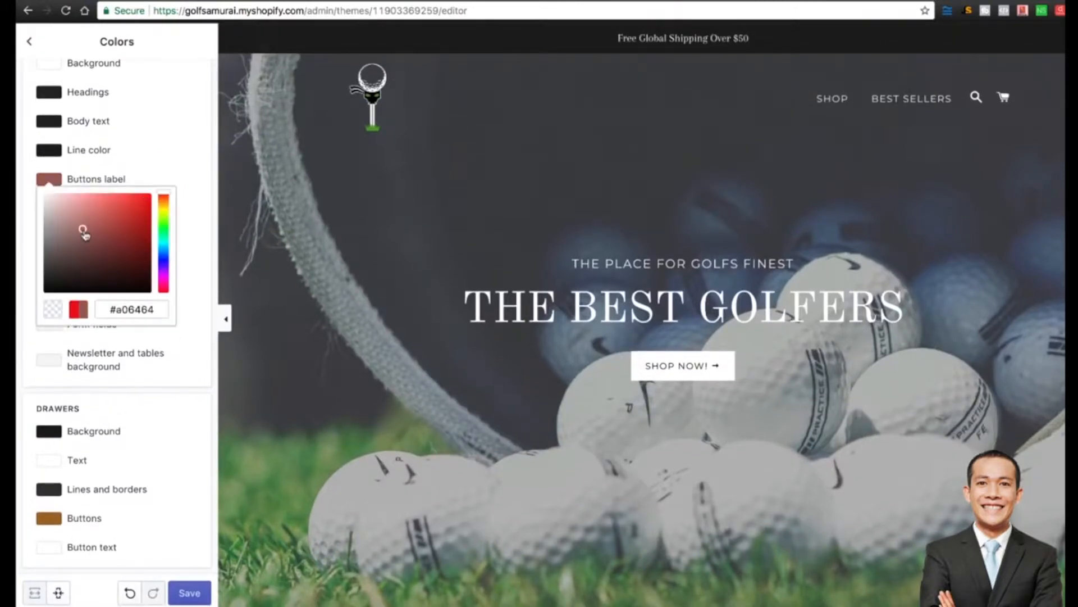
{"action": "left_click_drag", "start_coordinate": [83, 230], "coordinate": [18, 153]}
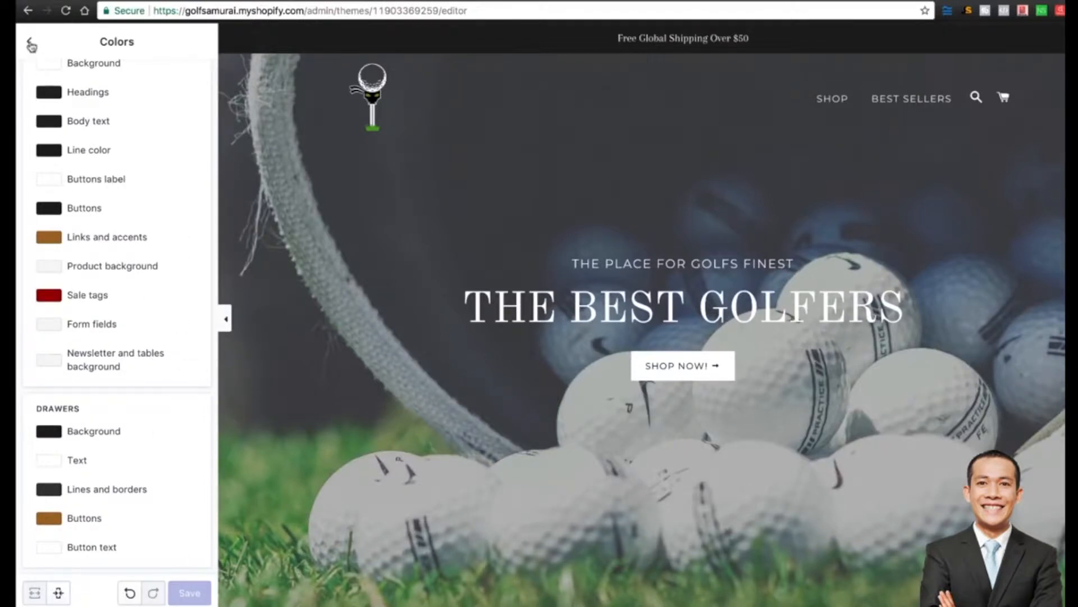
{"action": "left_click", "coordinate": [31, 45]}
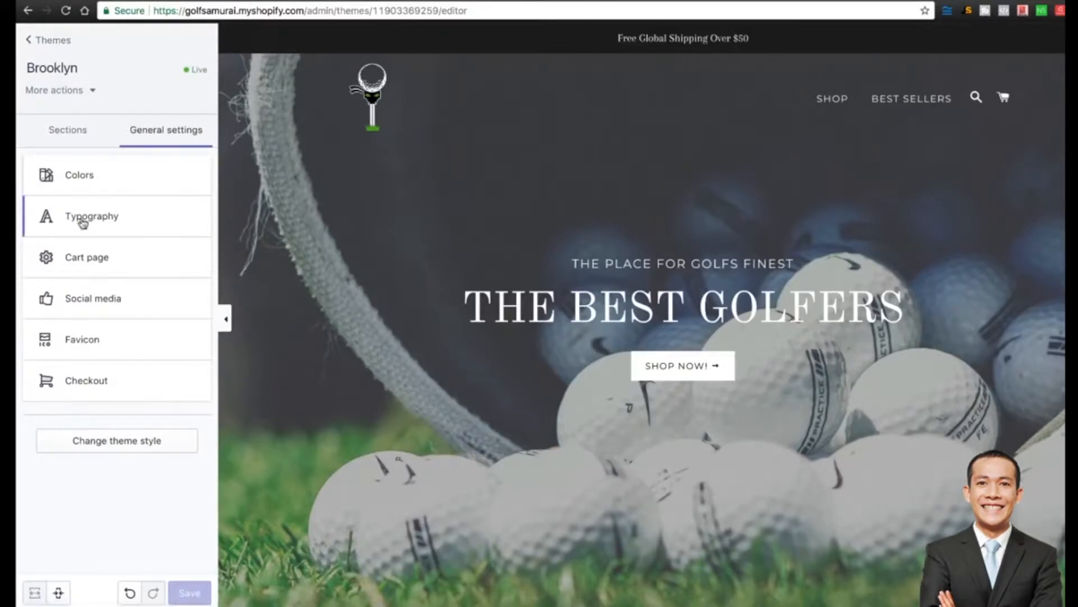
Set the Typography Headings font to Old Standard Bold.
{"action": "left_click", "coordinate": [83, 220]}
{"action": "left_click", "coordinate": [89, 125]}
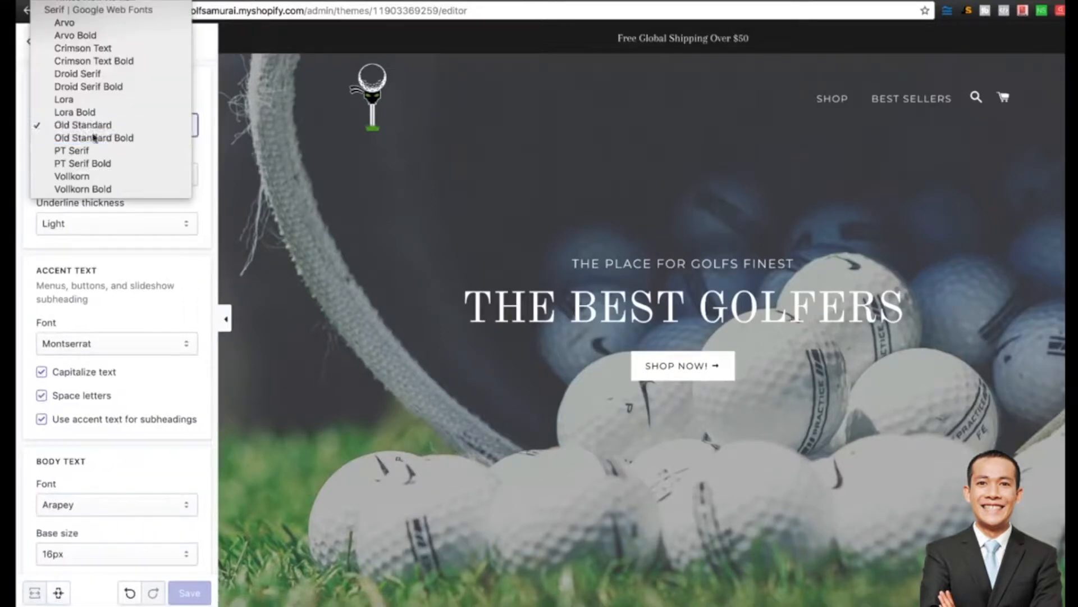
{"action": "left_click", "coordinate": [94, 135]}
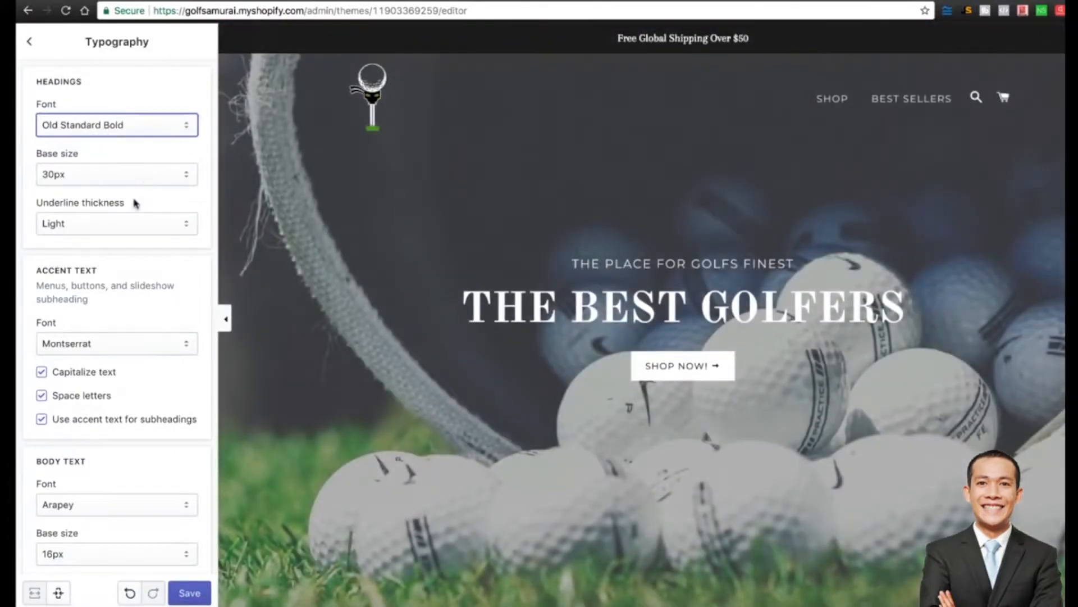
{"action": "scroll", "coordinate": [126, 228], "scroll_direction": "down", "scroll_amount": 1}
{"action": "scroll", "coordinate": [127, 228], "scroll_direction": "down", "scroll_amount": 3}
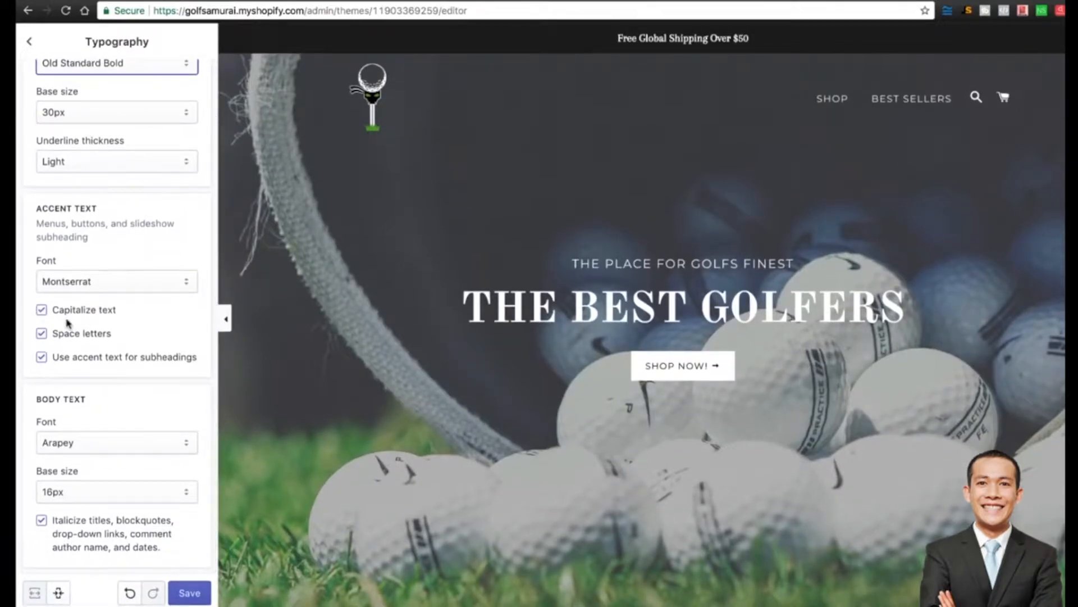
{"action": "left_click", "coordinate": [29, 42]}
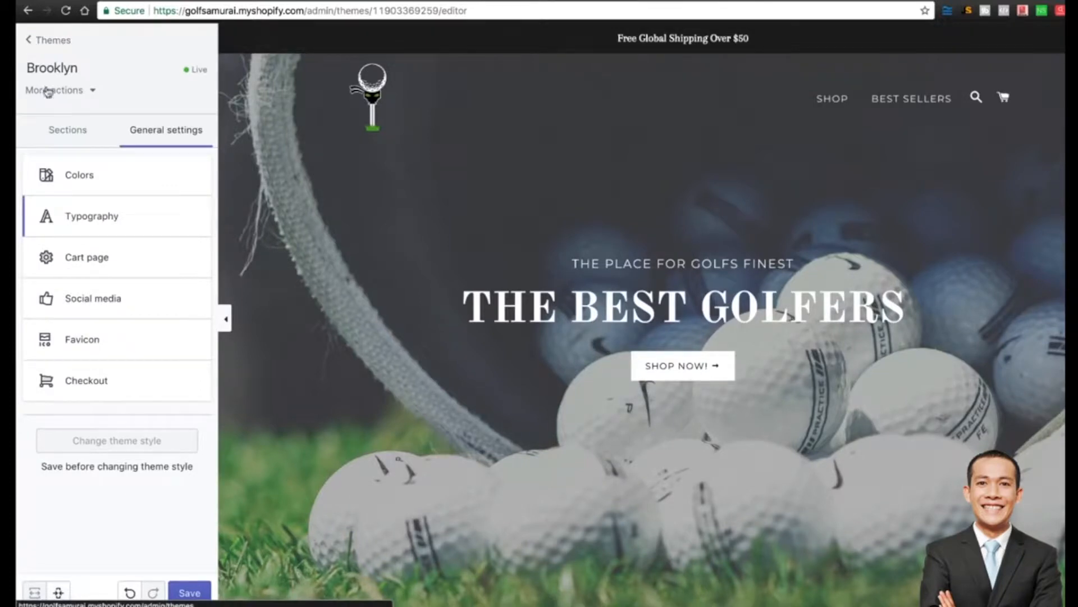
Change the Cart page's Cart type from Drawer to Page and save.
{"action": "left_click", "coordinate": [102, 260]}
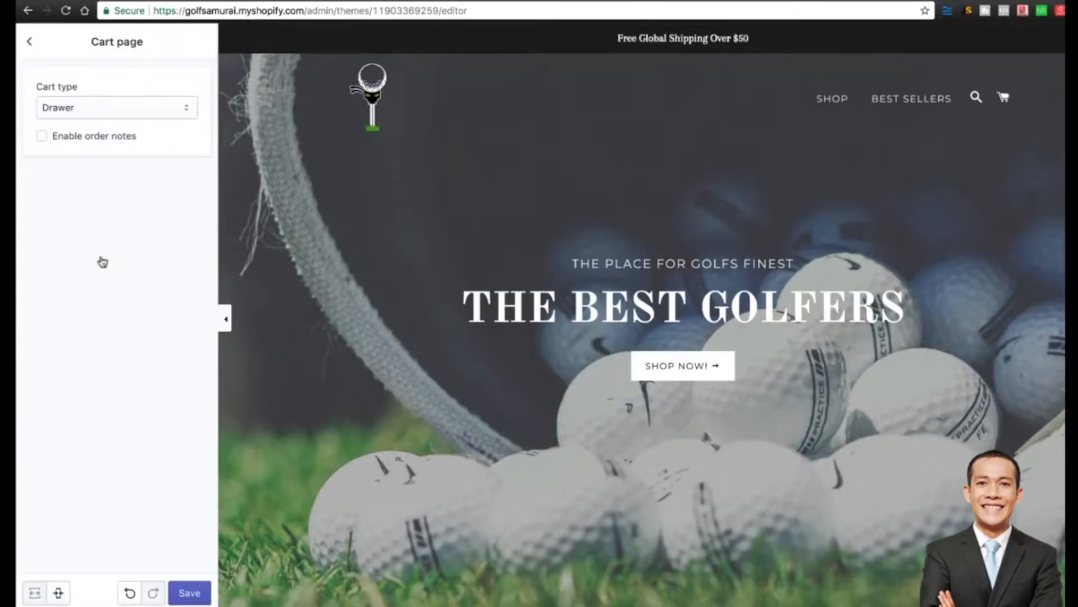
{"action": "left_click", "coordinate": [106, 116]}
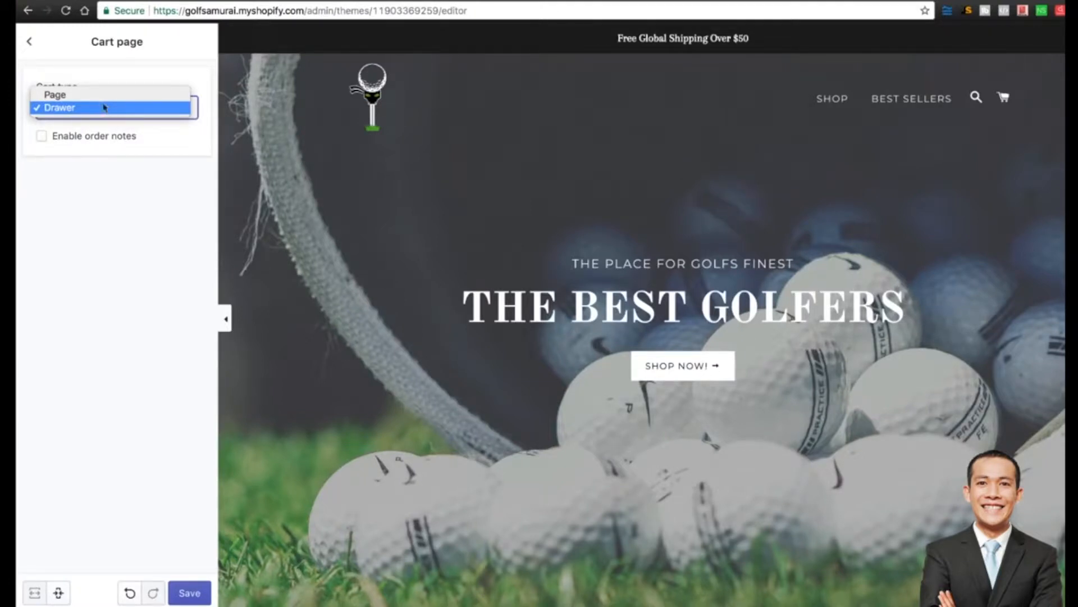
{"action": "left_click", "coordinate": [93, 95]}
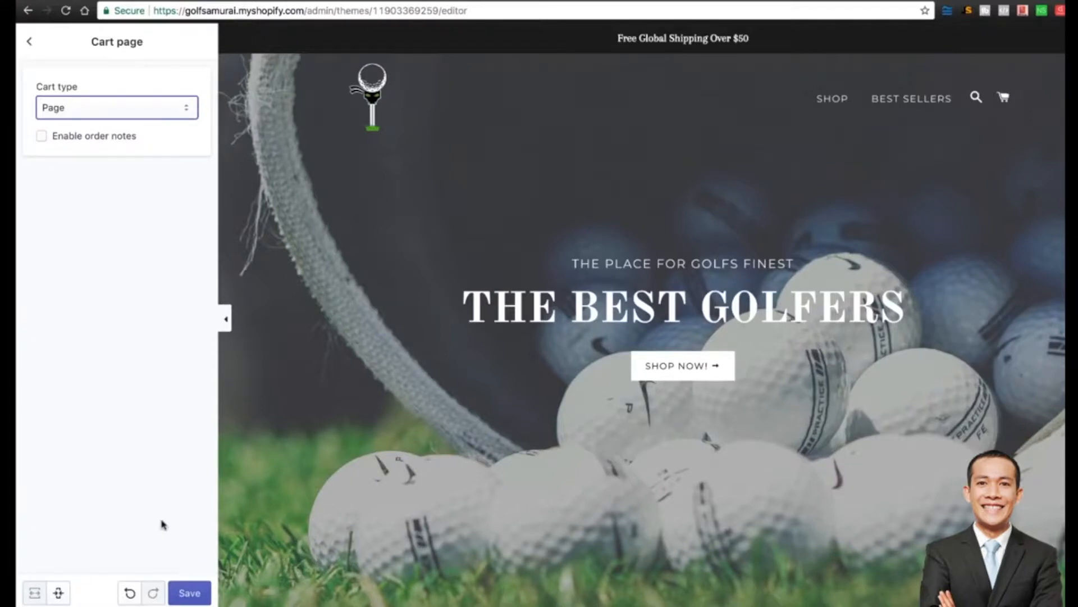
{"action": "left_click", "coordinate": [189, 595]}
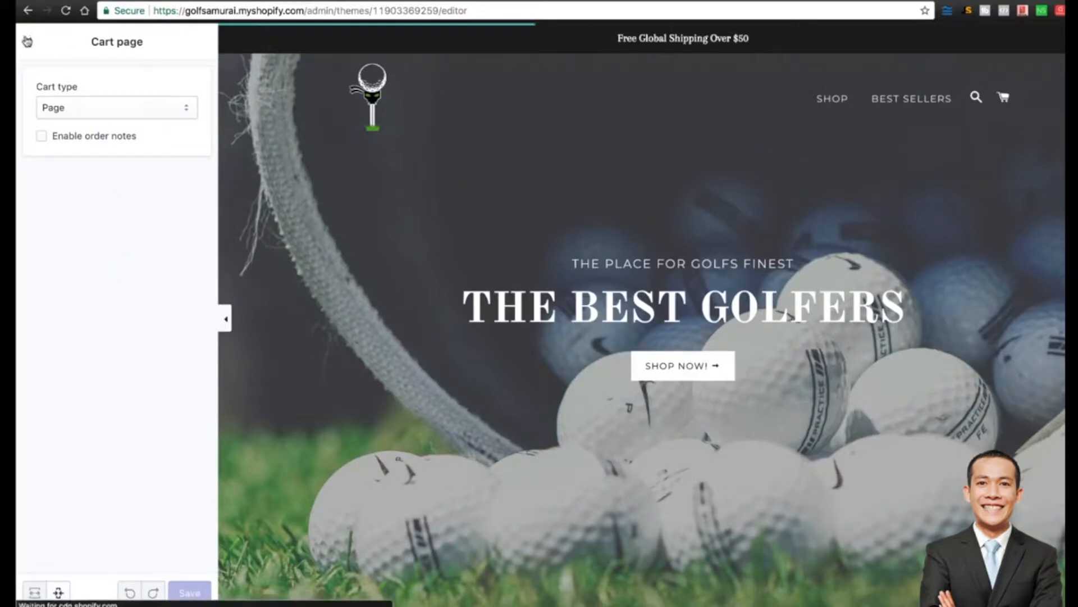
{"action": "left_click", "coordinate": [29, 41]}
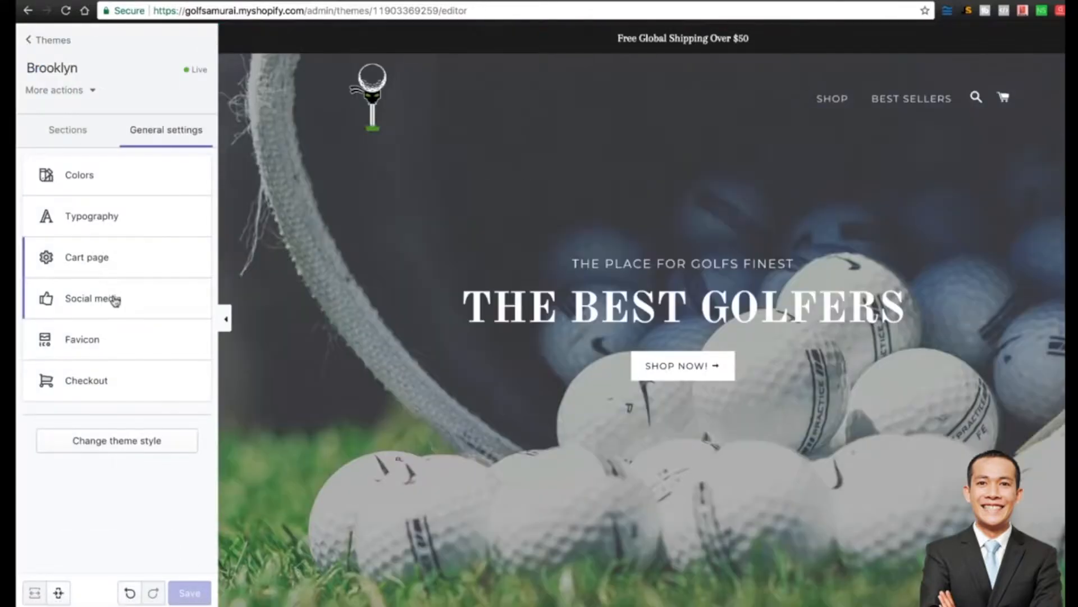
In Social media settings, paste an example address into the Facebook link field.
{"action": "left_click", "coordinate": [103, 300]}
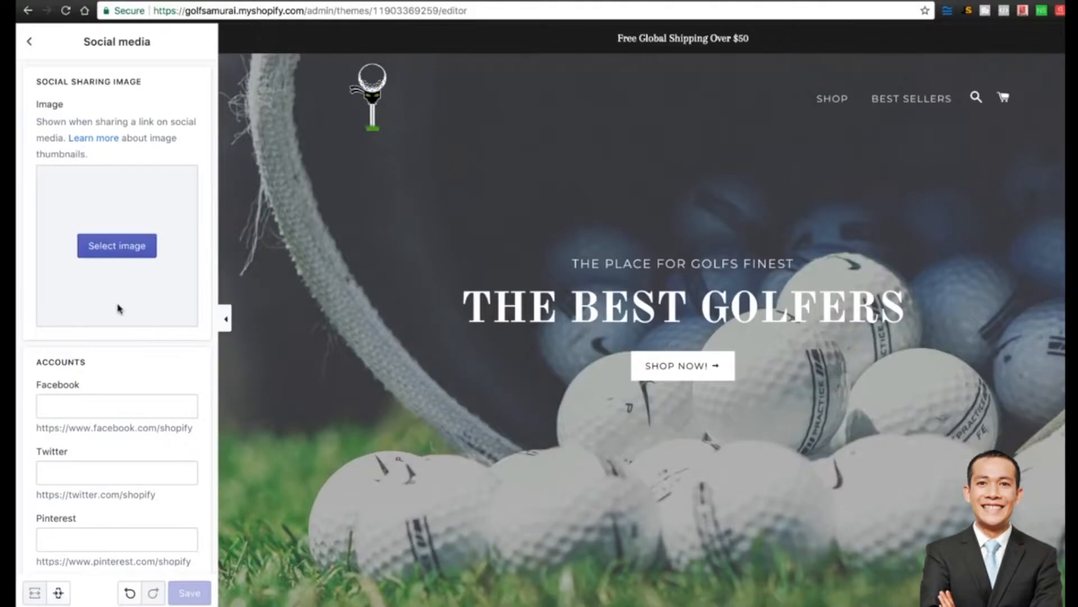
{"action": "scroll", "coordinate": [139, 343], "scroll_direction": "down", "scroll_amount": 1}
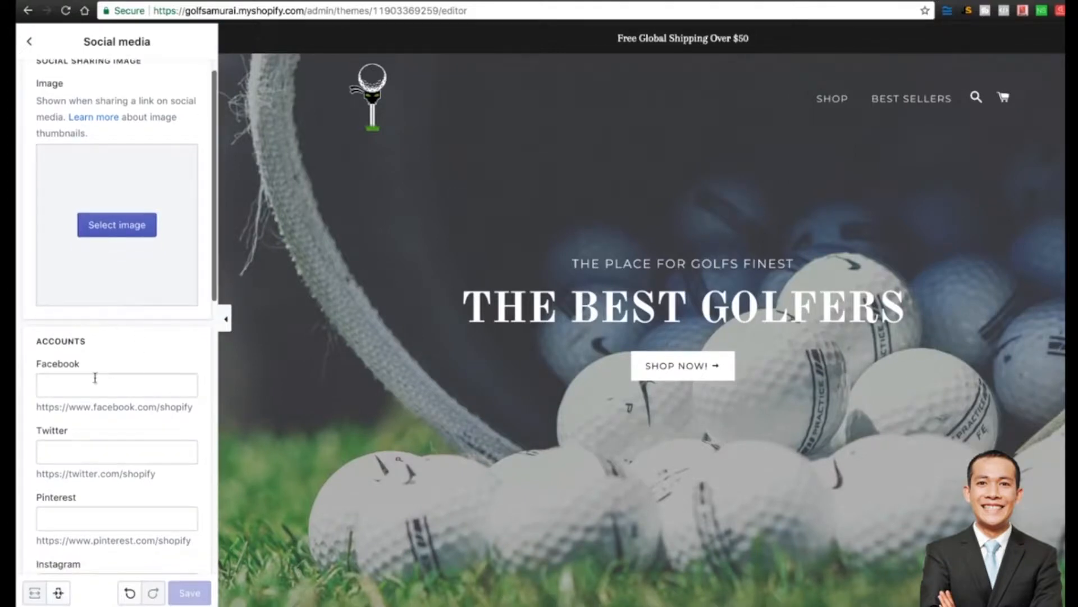
{"action": "left_click_drag", "start_coordinate": [114, 408], "coordinate": [115, 412]}
{"action": "triple_click", "coordinate": [115, 411]}
{"action": "key", "text": "ctrl+c"}
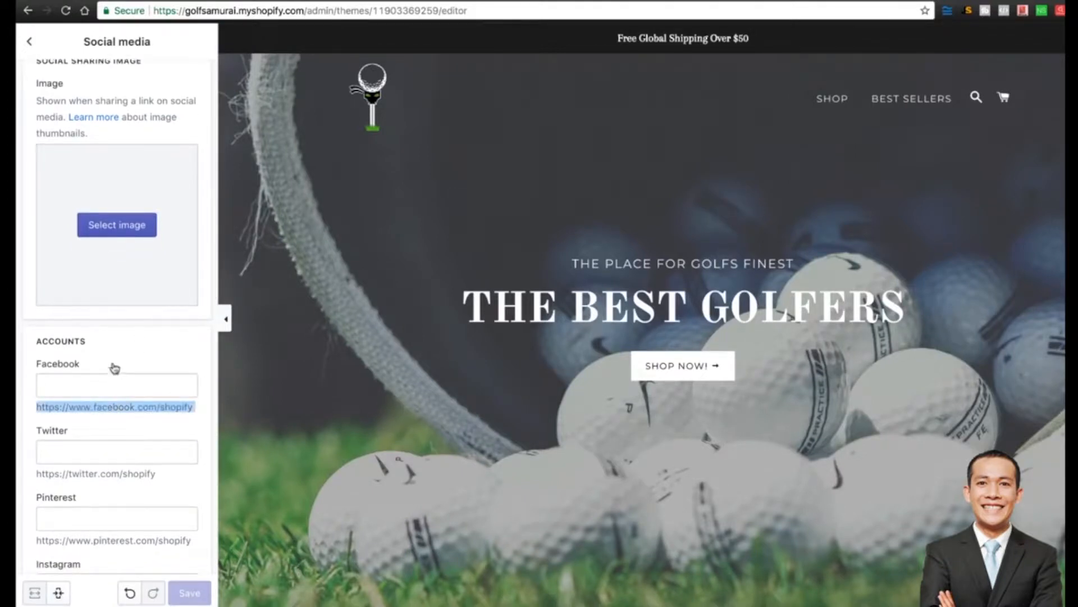
{"action": "left_click", "coordinate": [92, 379]}
{"action": "key", "text": "ctrl+v"}
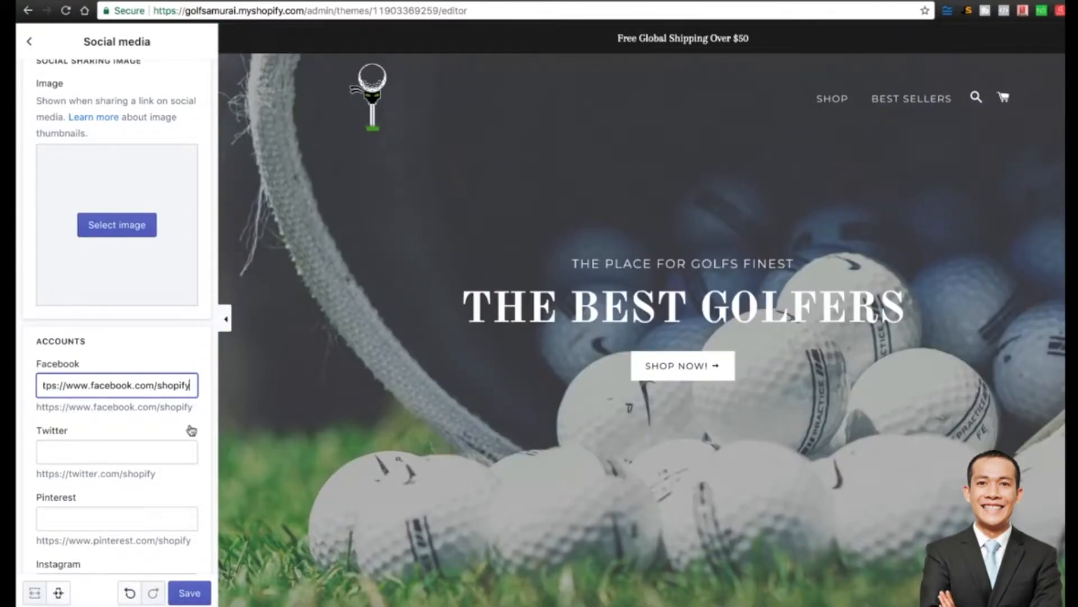
Enter the Twitter link as twitter.com/golfsamurai.
{"action": "scroll", "coordinate": [190, 431], "scroll_direction": "down", "scroll_amount": 5}
{"action": "scroll", "coordinate": [565, 340], "scroll_direction": "down", "scroll_amount": 15}
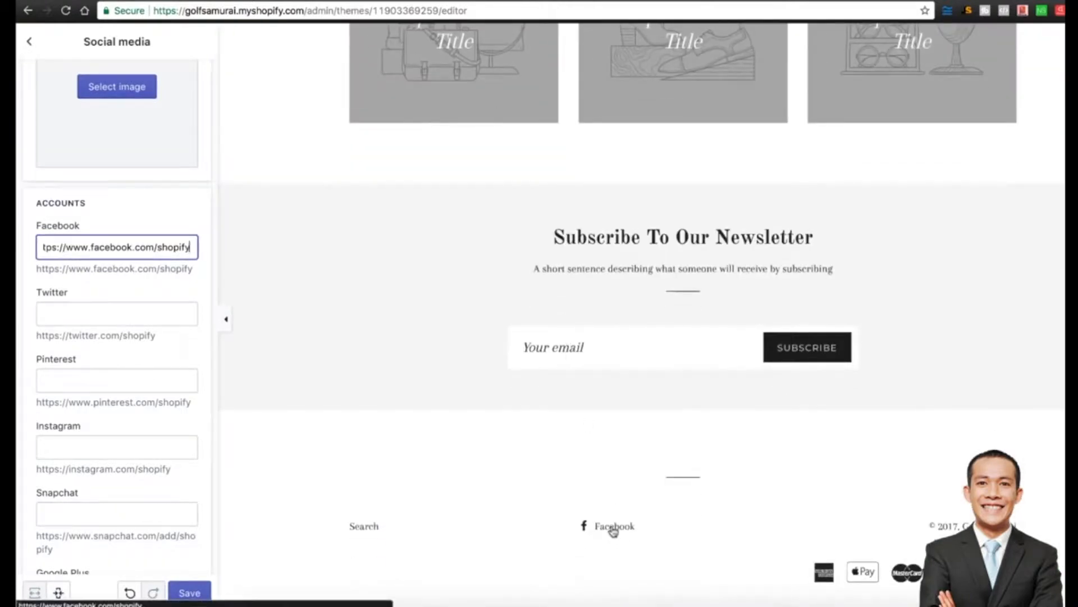
{"action": "left_click", "coordinate": [72, 313]}
{"action": "type", "text": "TWITTER.COM"}
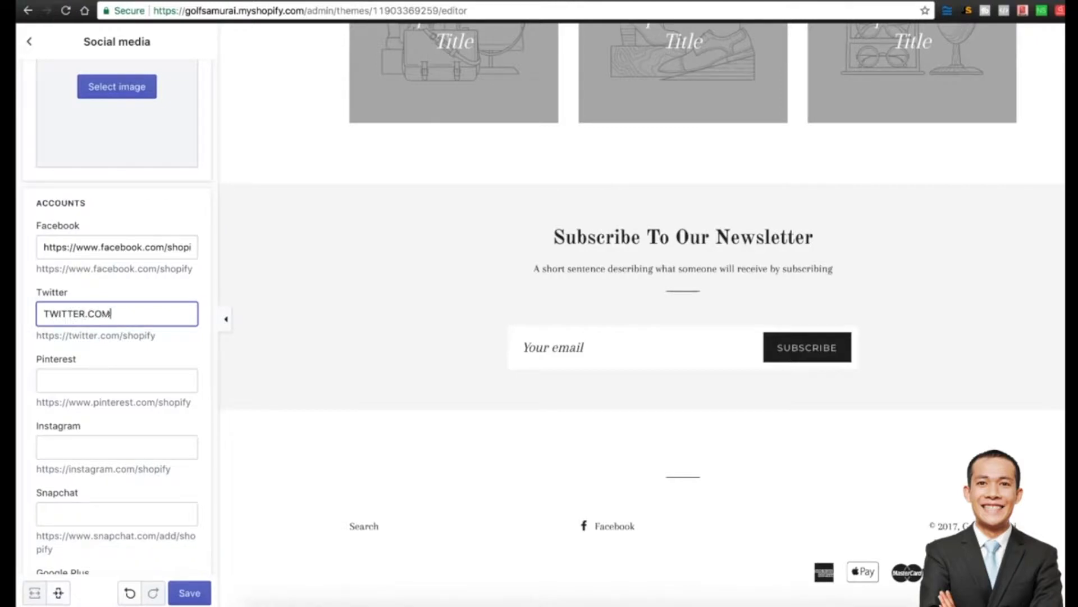
{"action": "type", "text": "/GOLFSA"}
{"action": "key", "text": "BackSpace"}
{"action": "key", "text": "BackSpace"}
{"action": "type", "text": "GOLFSAMURAI"}
{"action": "left_click", "coordinate": [180, 360]}
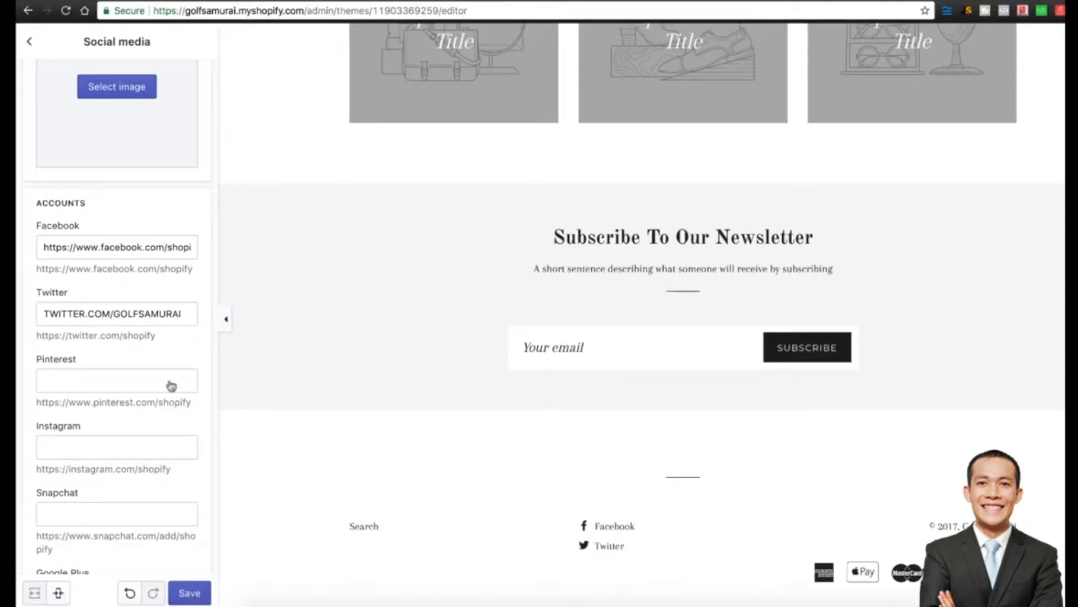
Change the Facebook link to point to golfsamurai, then save both social links.
{"action": "left_click_drag", "start_coordinate": [45, 248], "coordinate": [207, 240]}
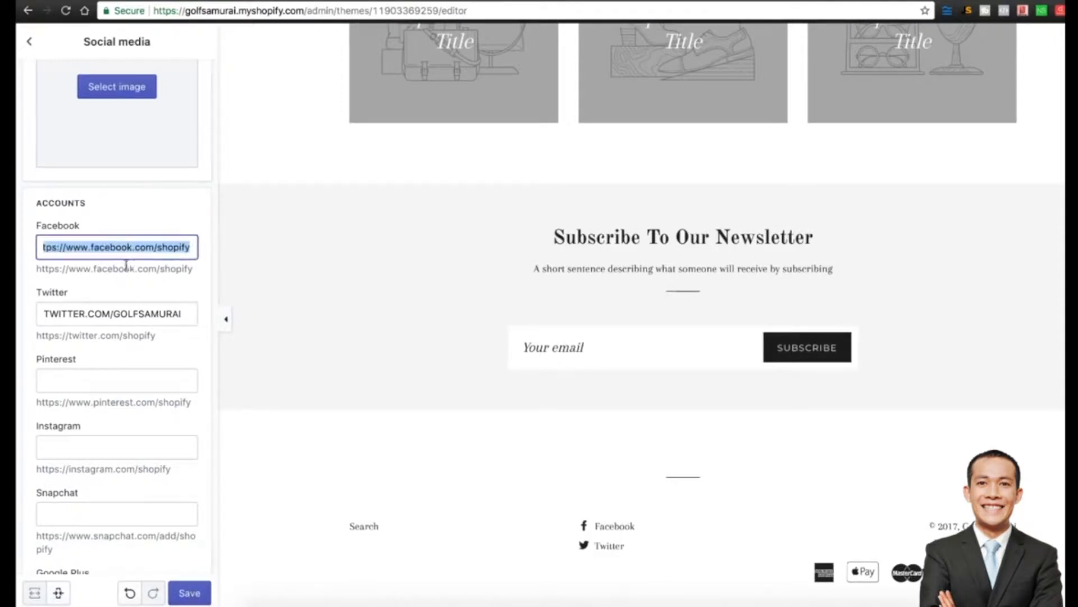
{"action": "left_click_drag", "start_coordinate": [157, 247], "coordinate": [208, 246]}
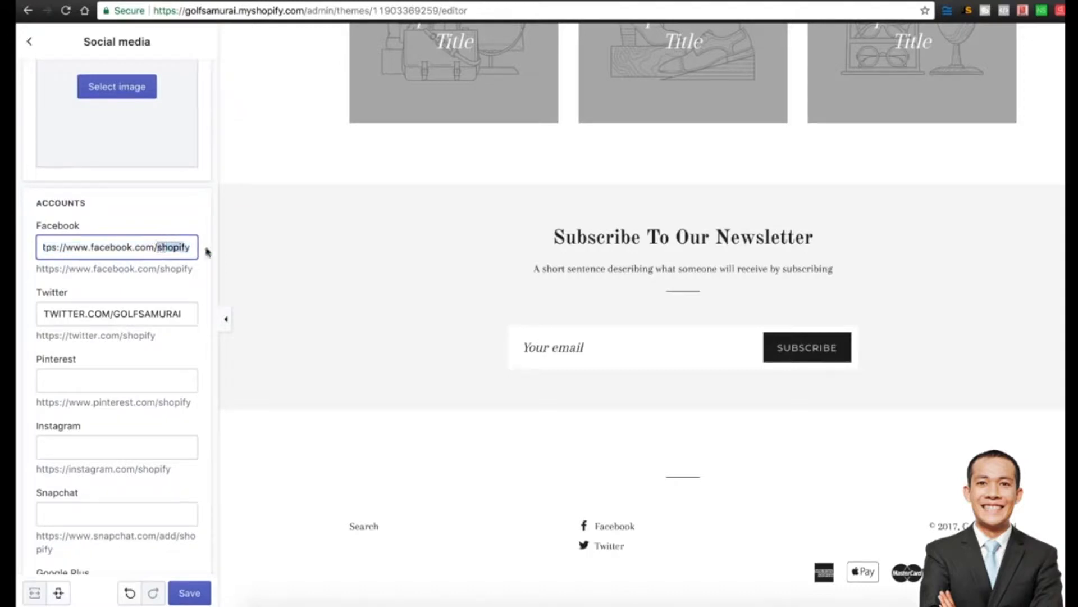
{"action": "type", "text": "golfsamurai"}
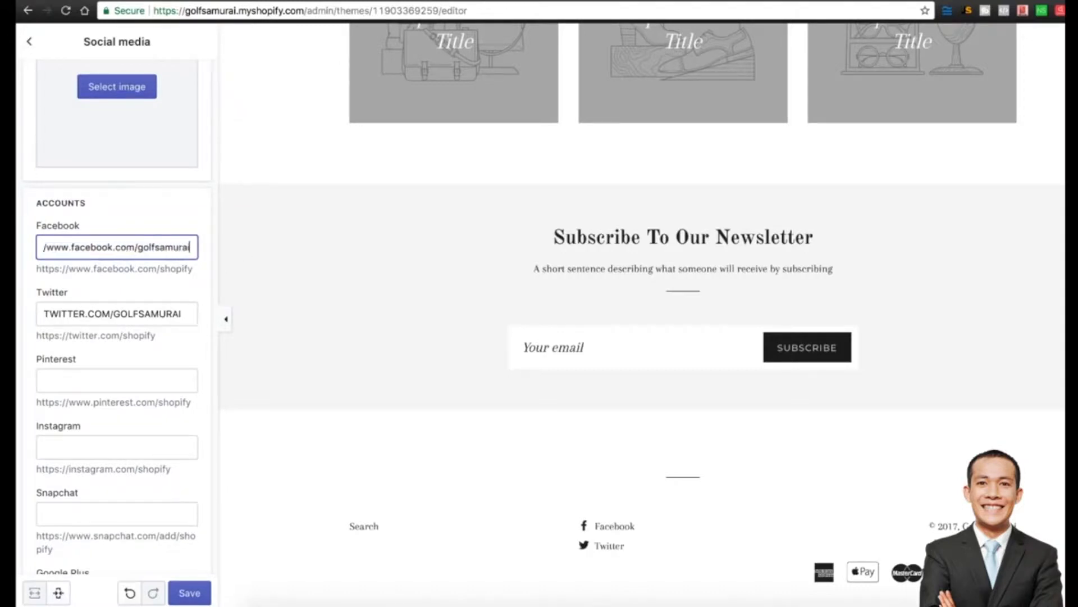
{"action": "scroll", "coordinate": [166, 382], "scroll_direction": "down", "scroll_amount": 10}
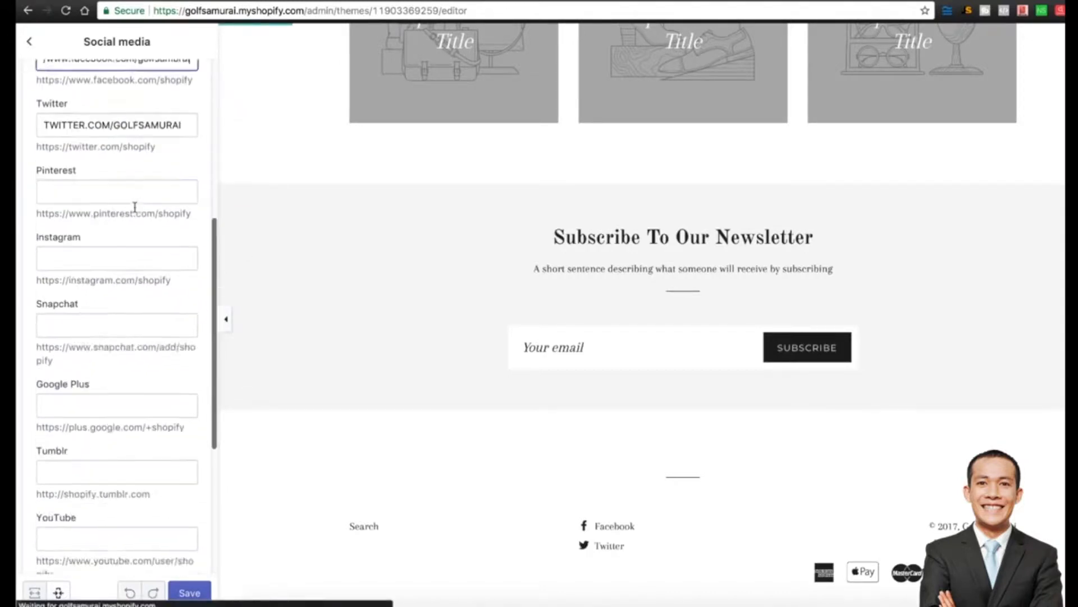
{"action": "scroll", "coordinate": [94, 416], "scroll_direction": "up", "scroll_amount": 10}
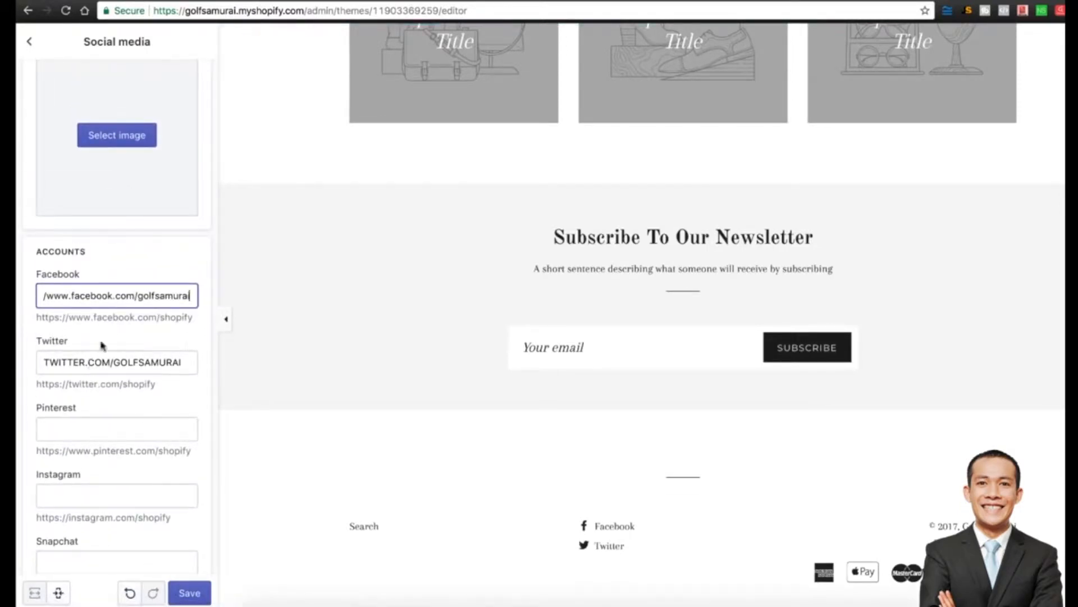
{"action": "scroll", "coordinate": [118, 299], "scroll_direction": "down", "scroll_amount": 2}
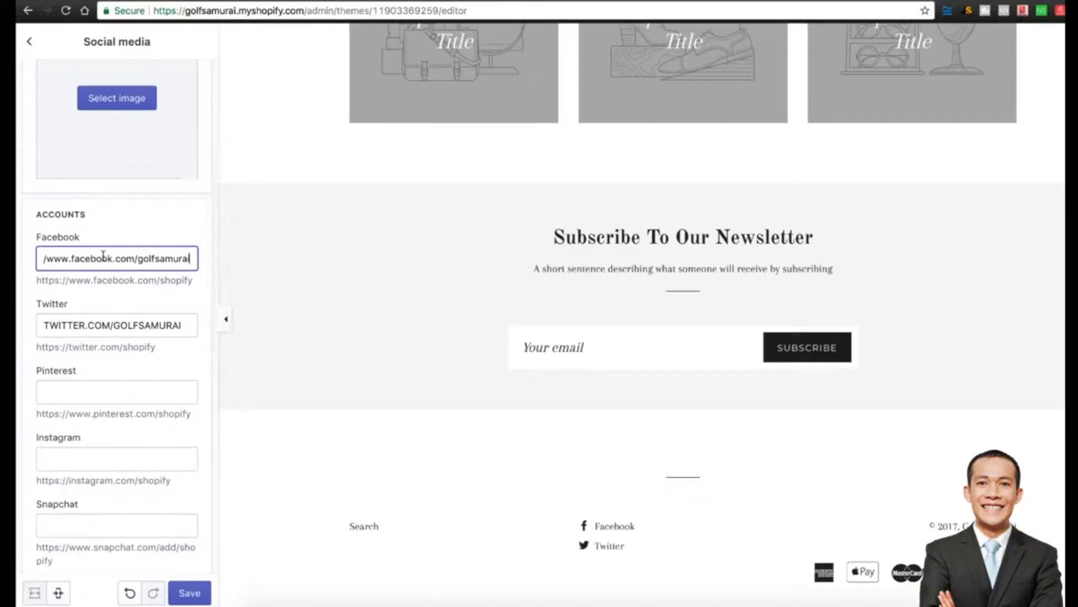
{"action": "scroll", "coordinate": [95, 353], "scroll_direction": "down", "scroll_amount": 3}
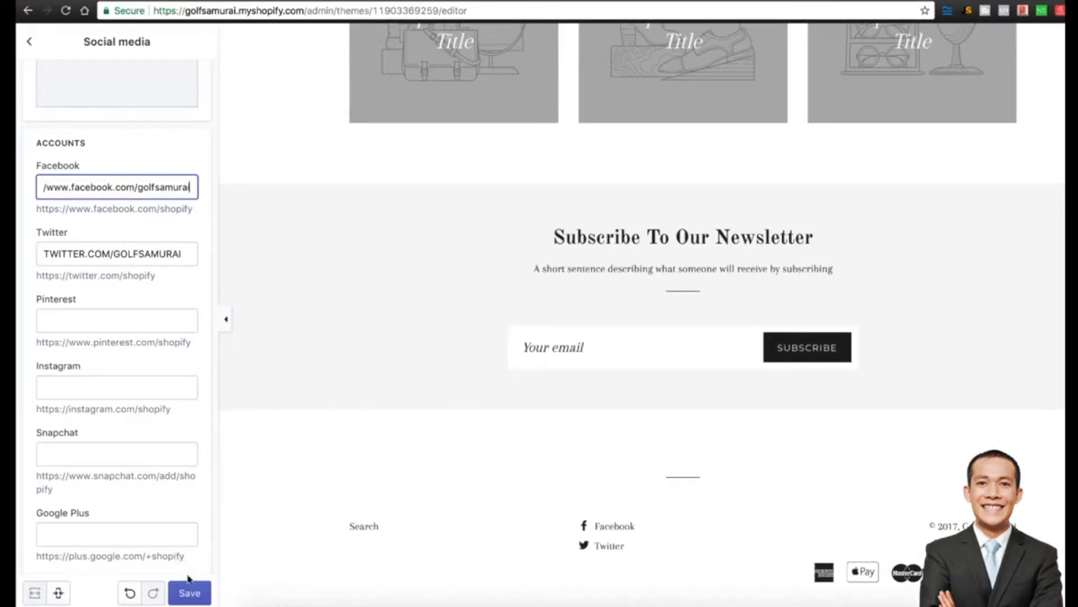
{"action": "left_click", "coordinate": [189, 593]}
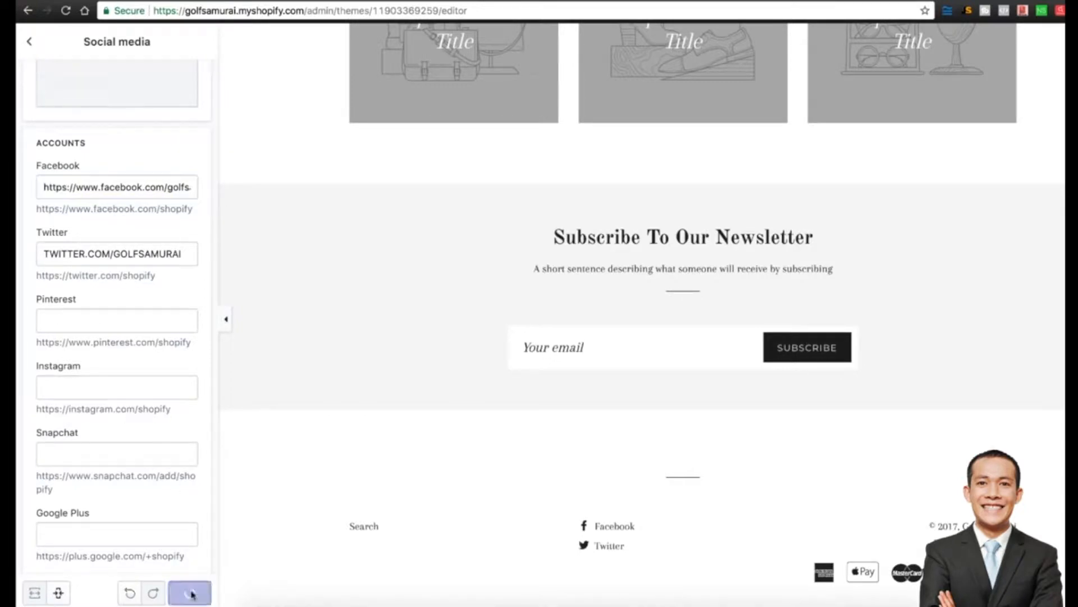
{"action": "left_click", "coordinate": [30, 43]}
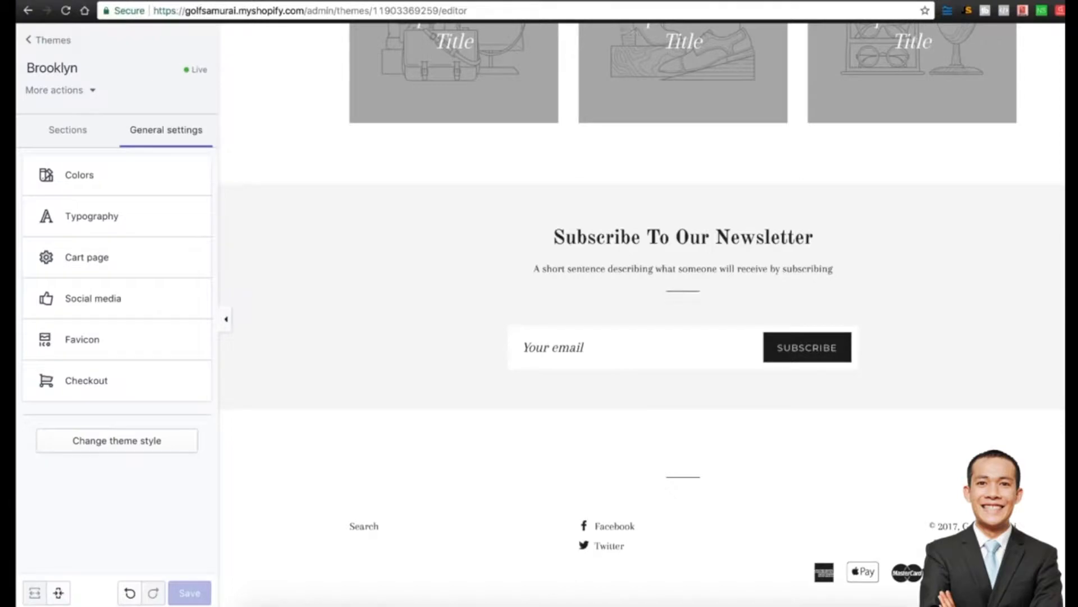
Search Fiverr for 'favicon' gigs and sort the results by Best Selling.
{"action": "left_click", "coordinate": [399, 2]}
{"action": "left_click", "coordinate": [345, 43]}
{"action": "type", "text": "favi"}
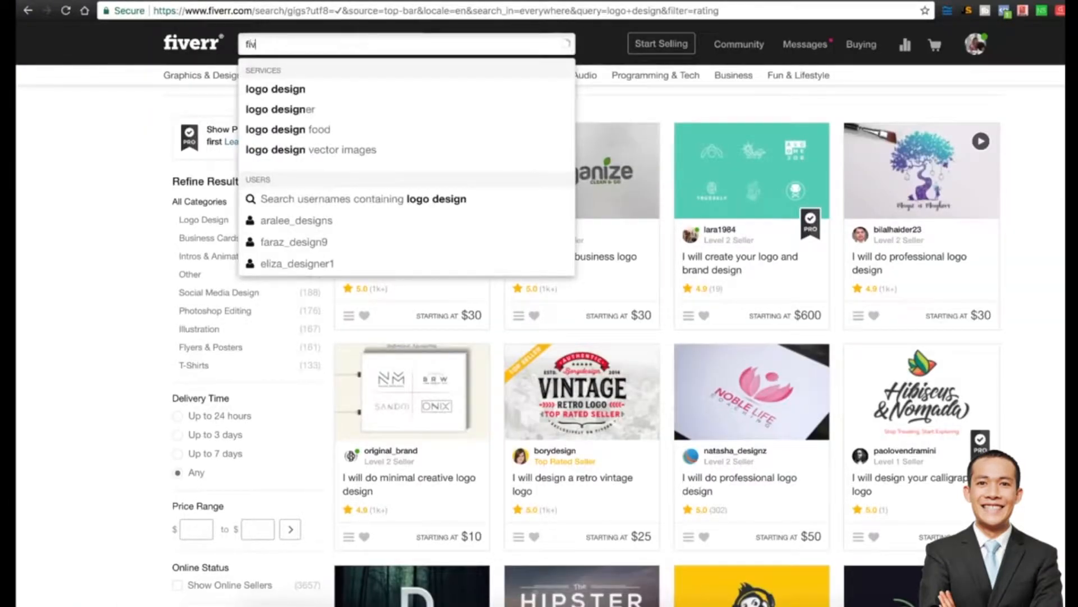
{"action": "type", "text": "con"}
{"action": "key", "text": "Return"}
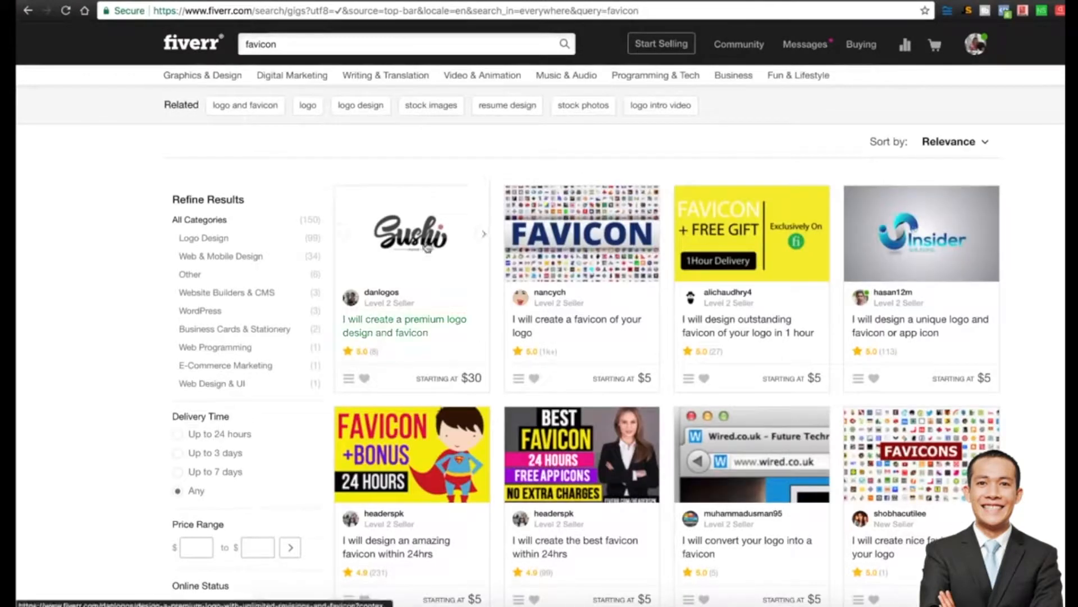
{"action": "left_click", "coordinate": [952, 145]}
{"action": "left_click", "coordinate": [928, 196]}
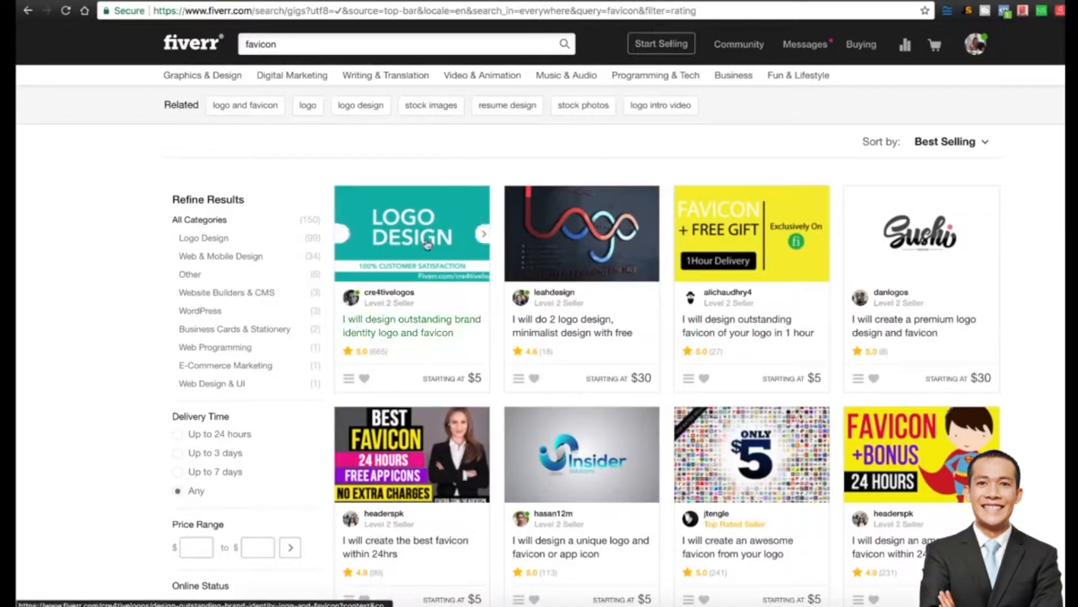
{"action": "left_click", "coordinate": [382, 331]}
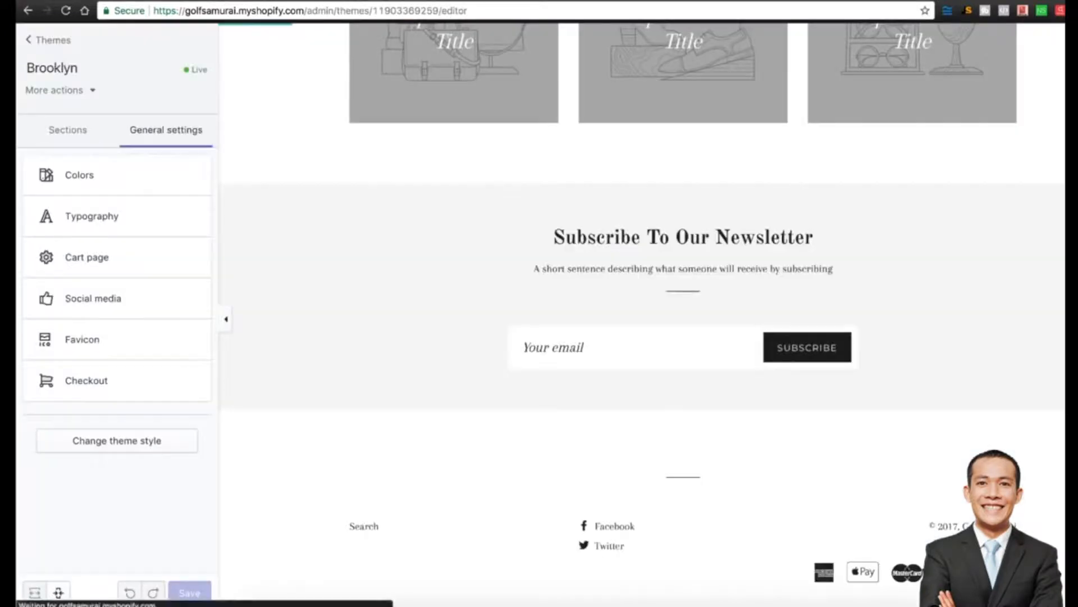
{"action": "left_click", "coordinate": [89, 380]}
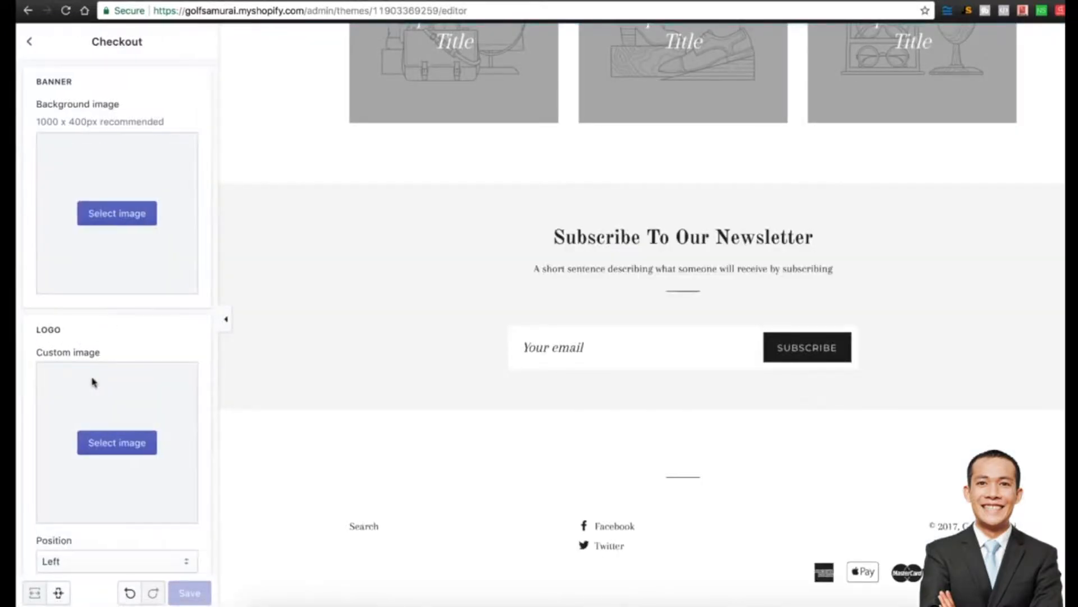
{"action": "scroll", "coordinate": [136, 270], "scroll_direction": "down", "scroll_amount": 1}
{"action": "scroll", "coordinate": [135, 270], "scroll_direction": "down", "scroll_amount": 1}
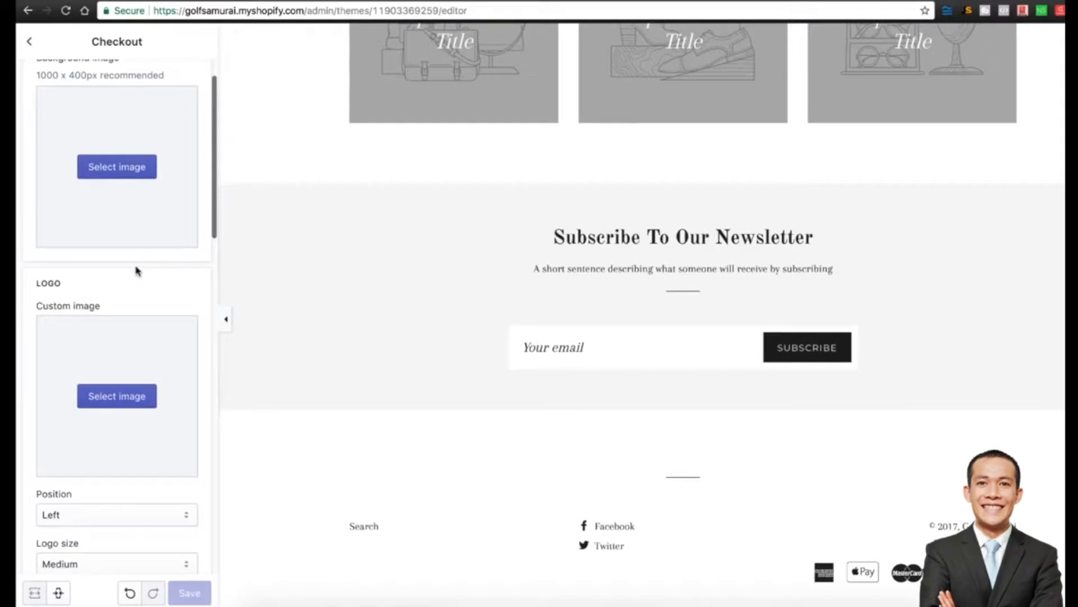
{"action": "scroll", "coordinate": [136, 269], "scroll_direction": "up", "scroll_amount": 2}
{"action": "scroll", "coordinate": [29, 242], "scroll_direction": "down", "scroll_amount": 1}
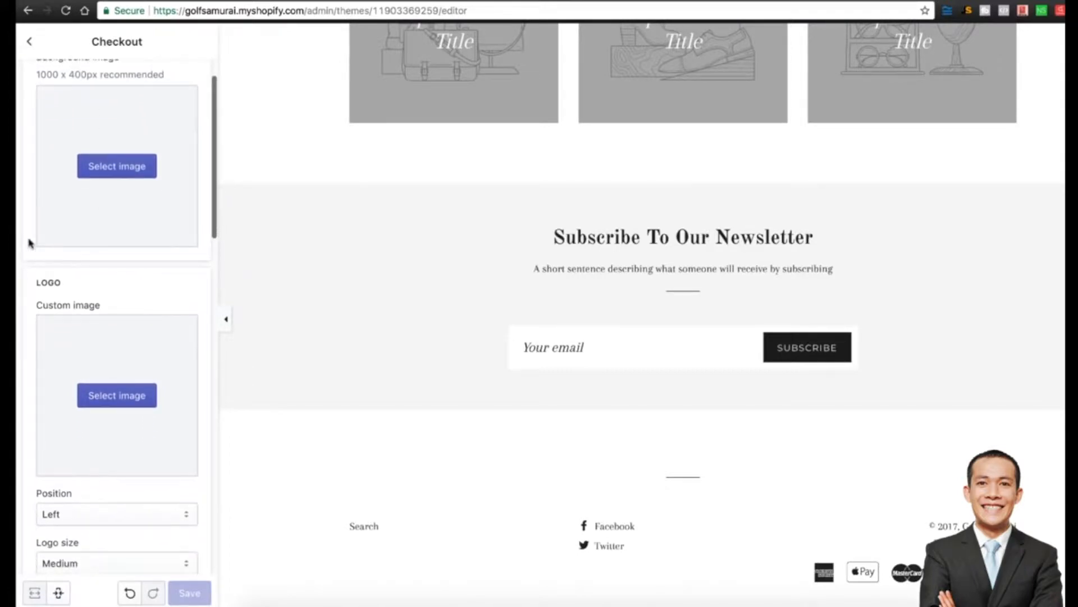
{"action": "scroll", "coordinate": [30, 243], "scroll_direction": "down", "scroll_amount": 3}
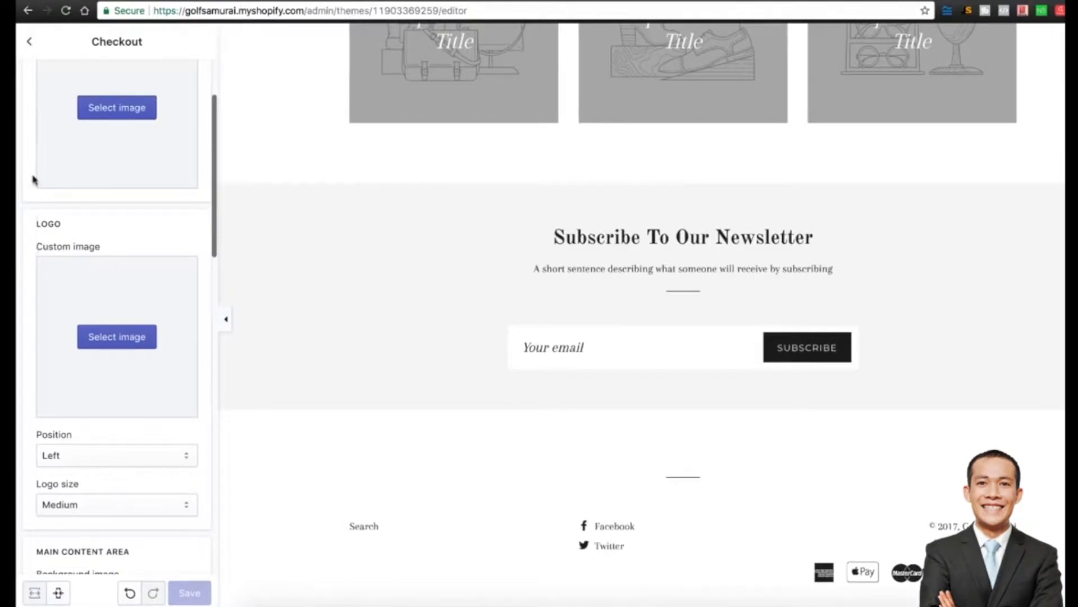
{"action": "scroll", "coordinate": [32, 180], "scroll_direction": "down", "scroll_amount": 4}
{"action": "scroll", "coordinate": [32, 180], "scroll_direction": "down", "scroll_amount": 3}
{"action": "scroll", "coordinate": [25, 101], "scroll_direction": "up", "scroll_amount": 9}
{"action": "left_click", "coordinate": [29, 41]}
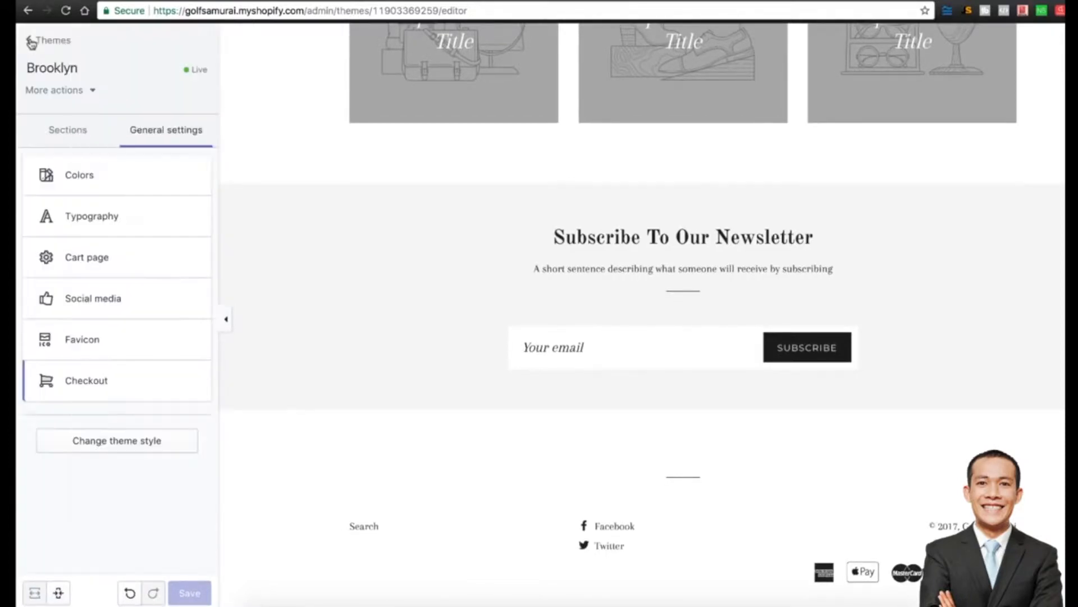
Browse the home page sections and open Rich text, headed 'Talk about your brand'.
{"action": "left_click", "coordinate": [65, 135]}
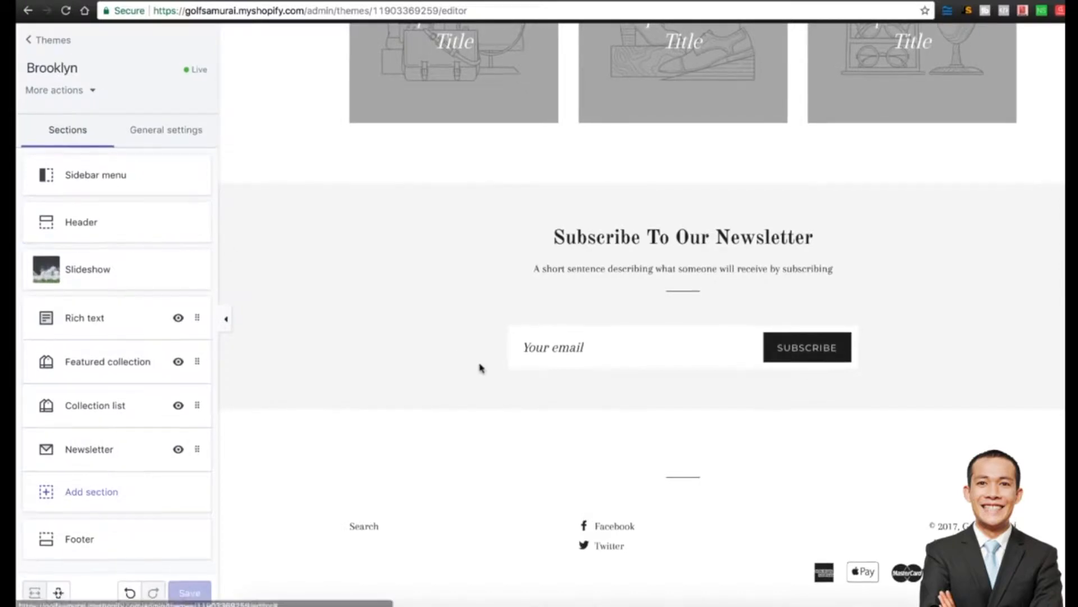
{"action": "scroll", "coordinate": [480, 368], "scroll_direction": "up", "scroll_amount": 15}
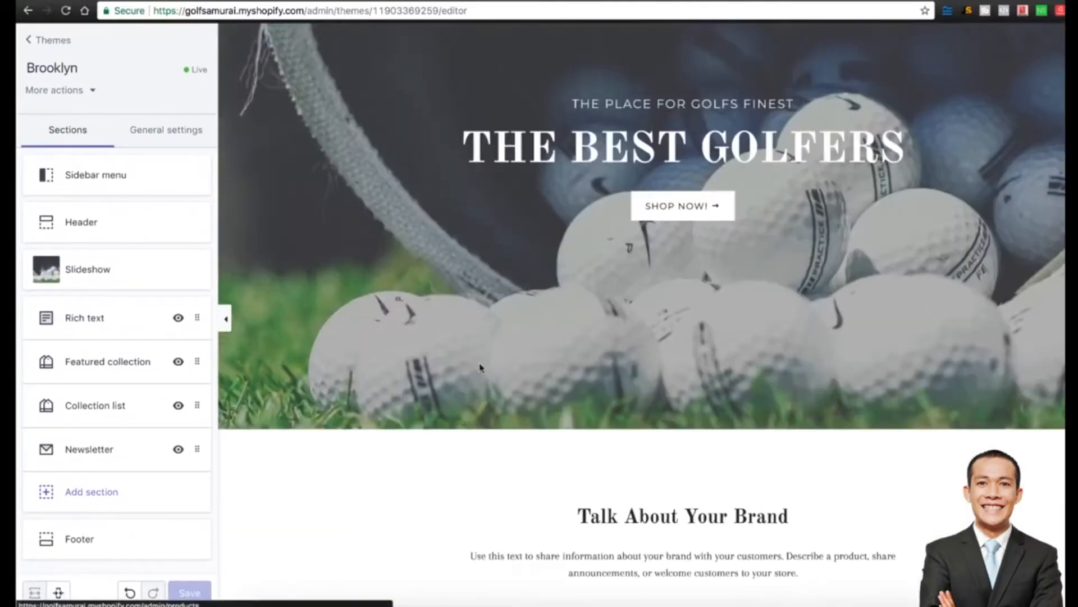
{"action": "scroll", "coordinate": [482, 369], "scroll_direction": "down", "scroll_amount": 5}
{"action": "scroll", "coordinate": [704, 434], "scroll_direction": "down", "scroll_amount": 4}
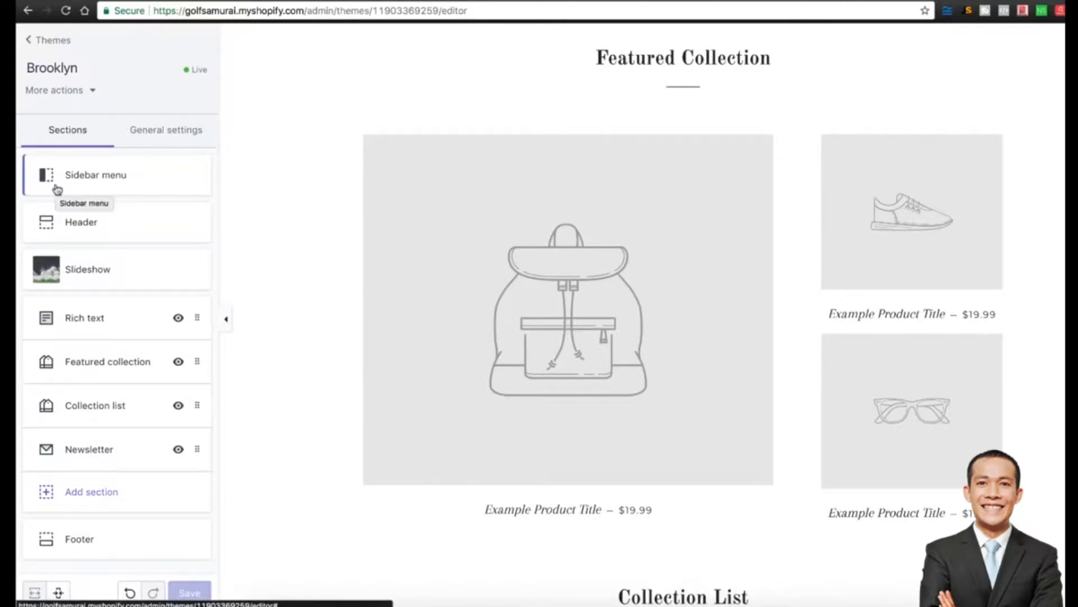
{"action": "scroll", "coordinate": [518, 288], "scroll_direction": "up", "scroll_amount": 5}
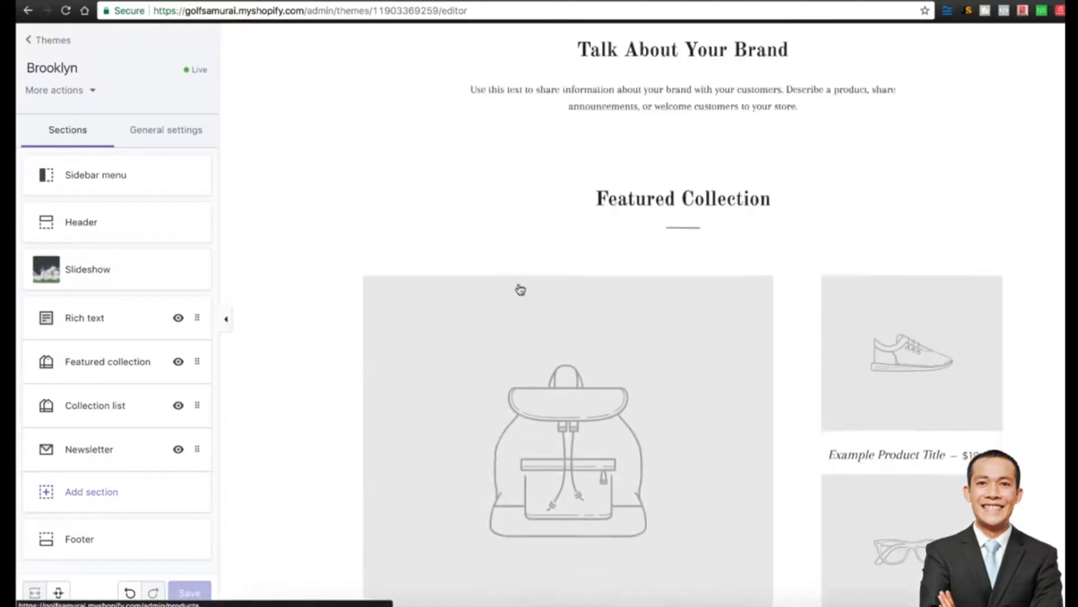
{"action": "scroll", "coordinate": [520, 289], "scroll_direction": "down", "scroll_amount": 7}
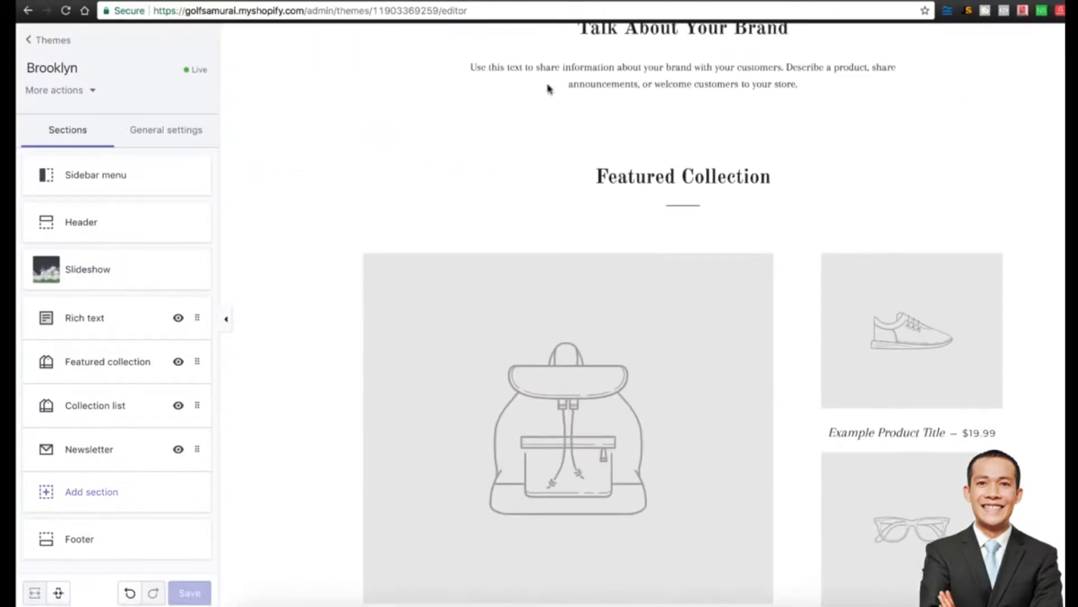
{"action": "scroll", "coordinate": [577, 293], "scroll_direction": "down", "scroll_amount": 9}
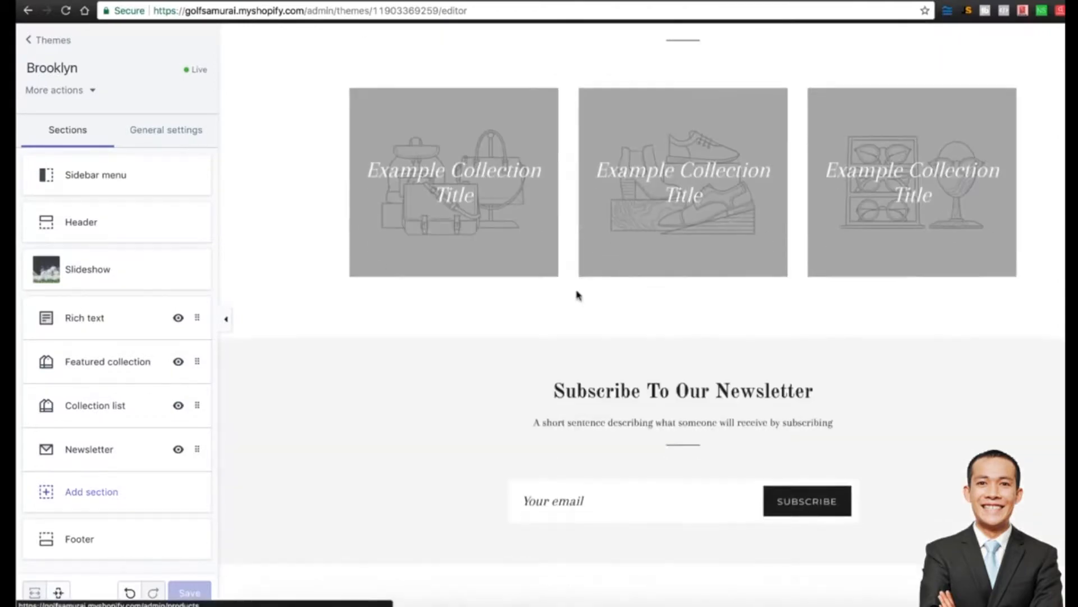
{"action": "scroll", "coordinate": [577, 293], "scroll_direction": "up", "scroll_amount": 3}
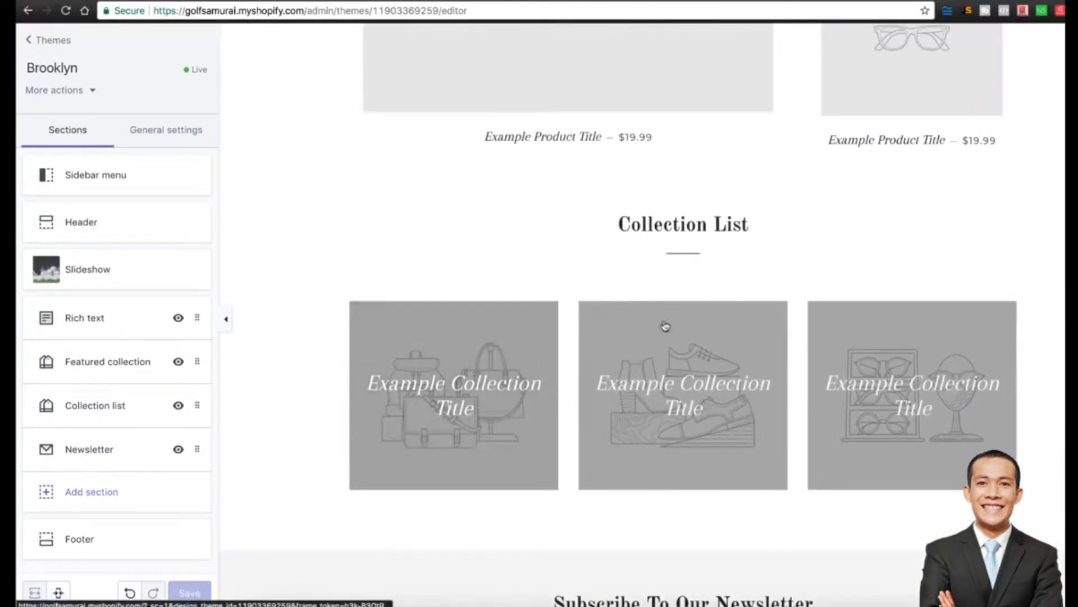
{"action": "scroll", "coordinate": [970, 322], "scroll_direction": "up", "scroll_amount": 9}
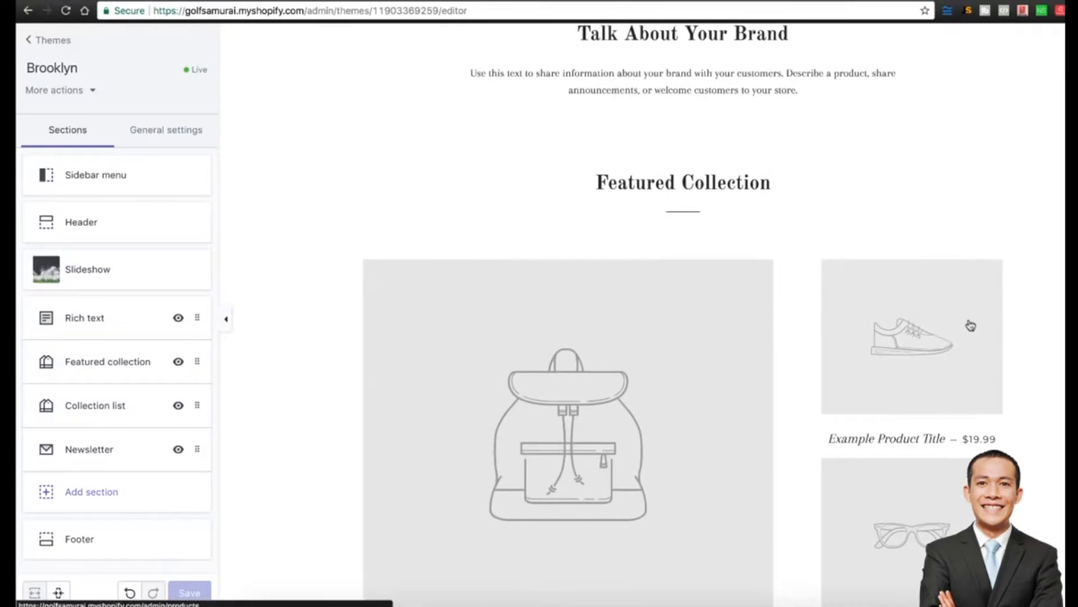
{"action": "left_click", "coordinate": [137, 318]}
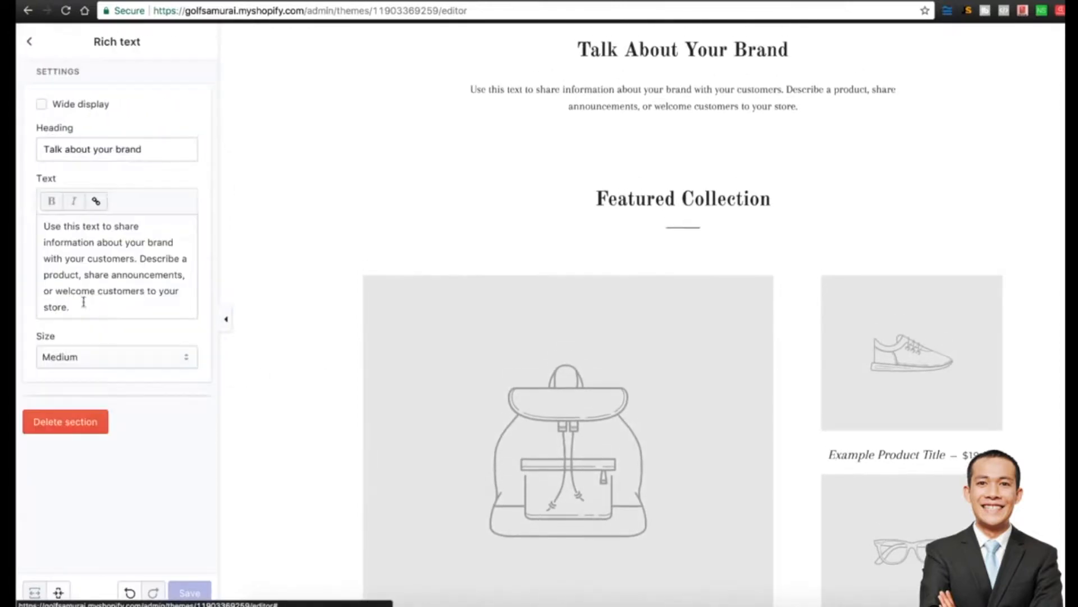
Delete the Rich text, Collection list and Newsletter sections from the home page.
{"action": "left_click", "coordinate": [76, 427]}
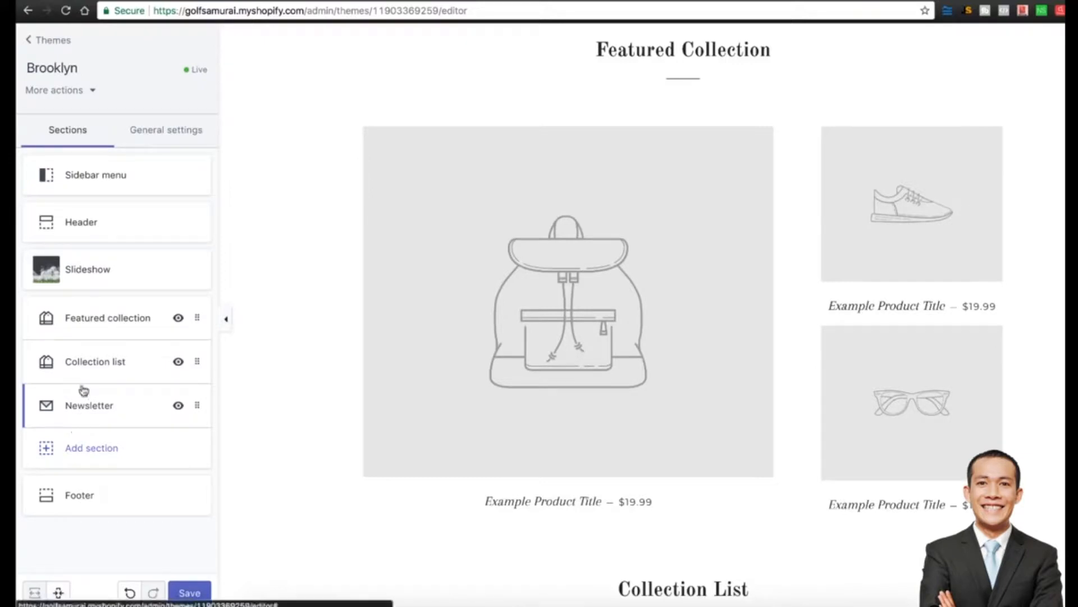
{"action": "left_click", "coordinate": [115, 365]}
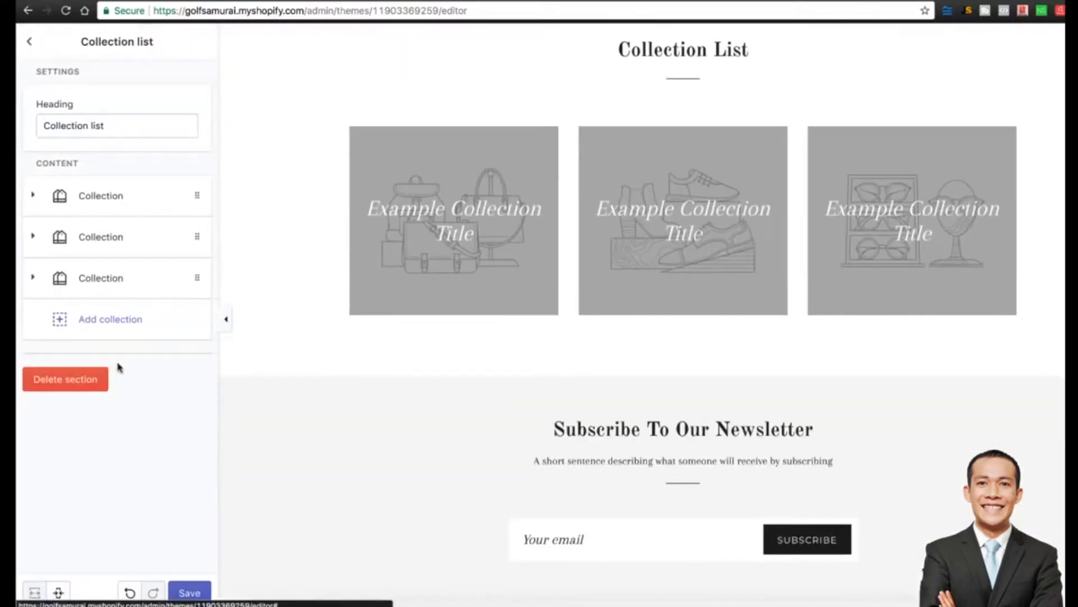
{"action": "left_click", "coordinate": [72, 382]}
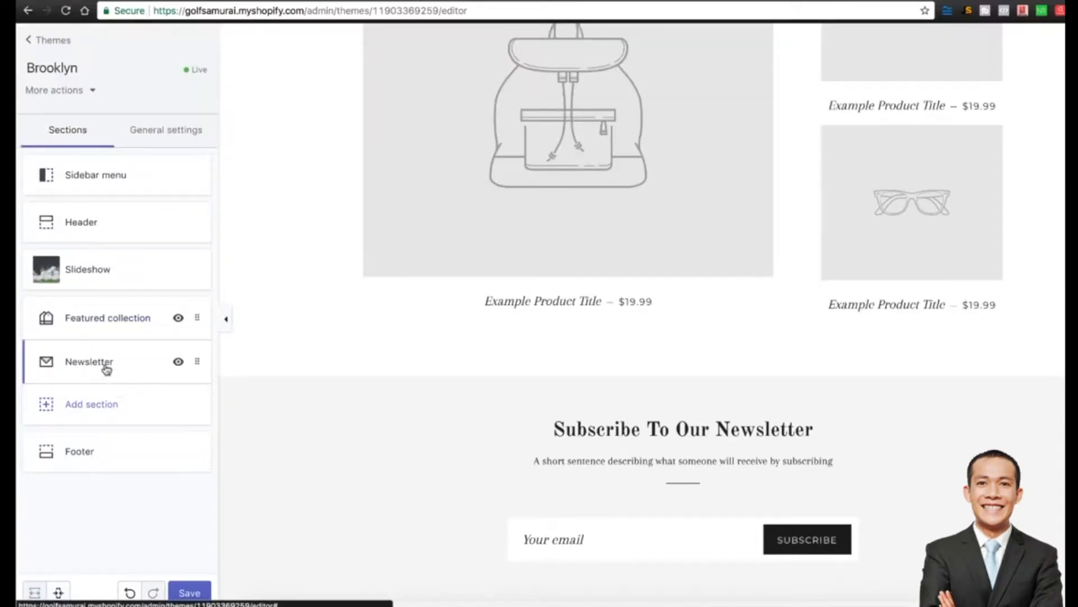
{"action": "left_click", "coordinate": [104, 368]}
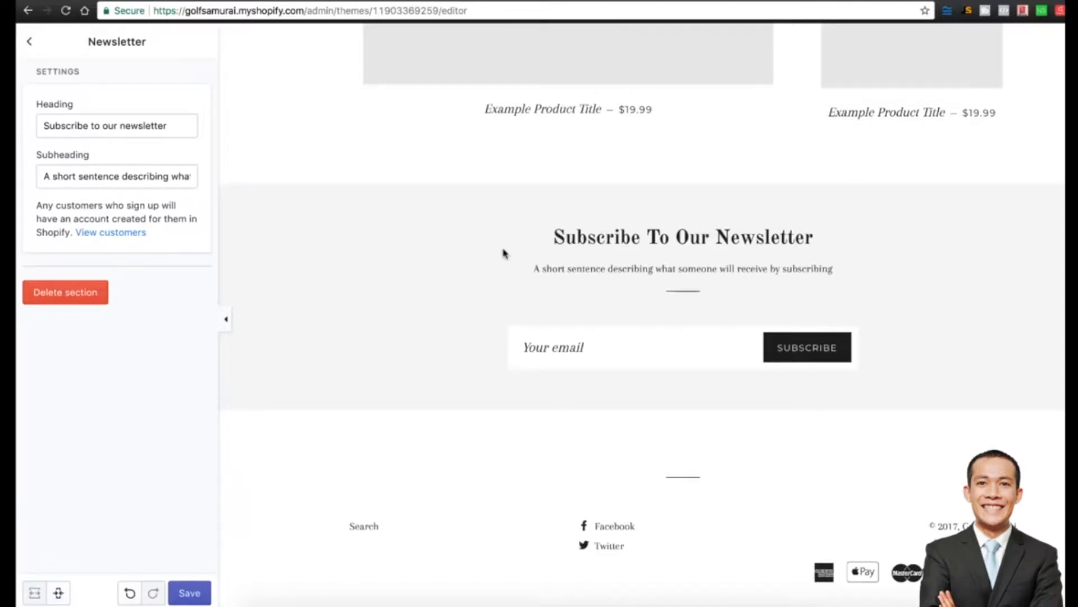
{"action": "left_click", "coordinate": [64, 294]}
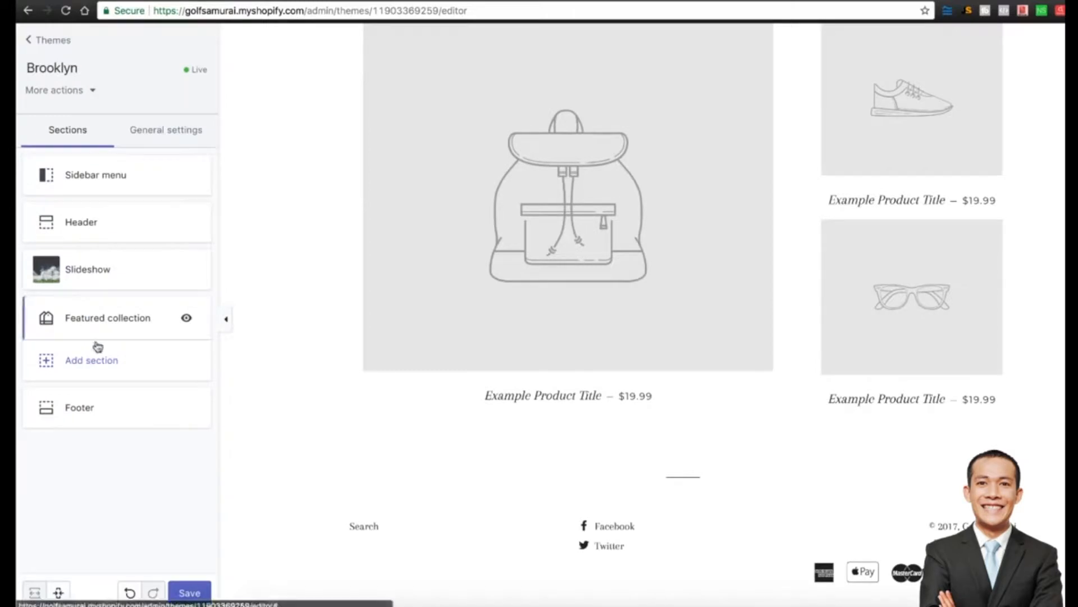
{"action": "scroll", "coordinate": [329, 344], "scroll_direction": "up", "scroll_amount": 1}
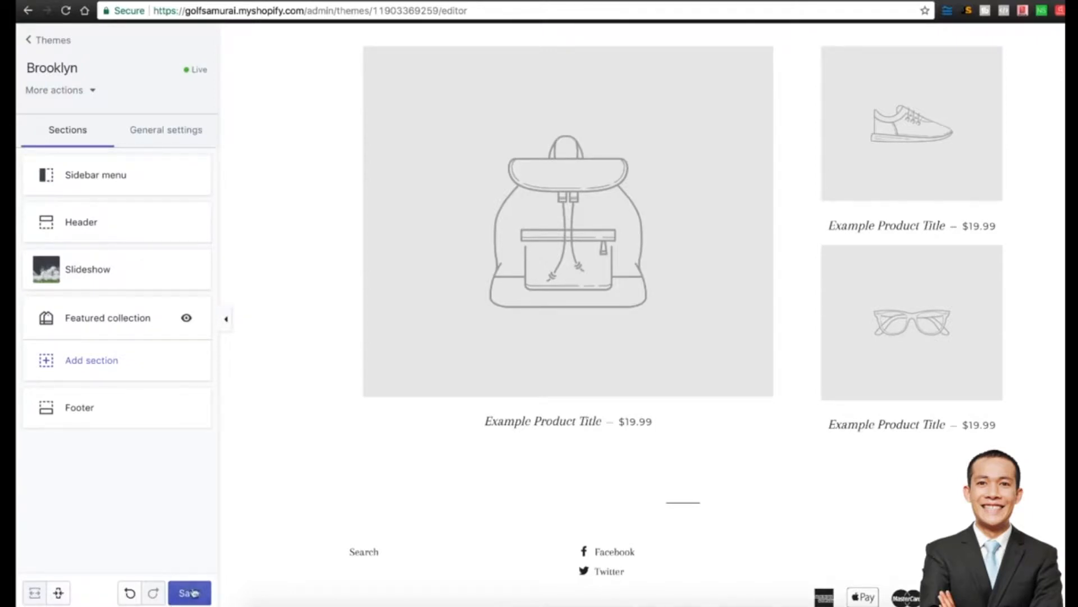
Save the theme and confirm the golf slideshow leads straight into Featured Collection.
{"action": "left_click", "coordinate": [192, 592]}
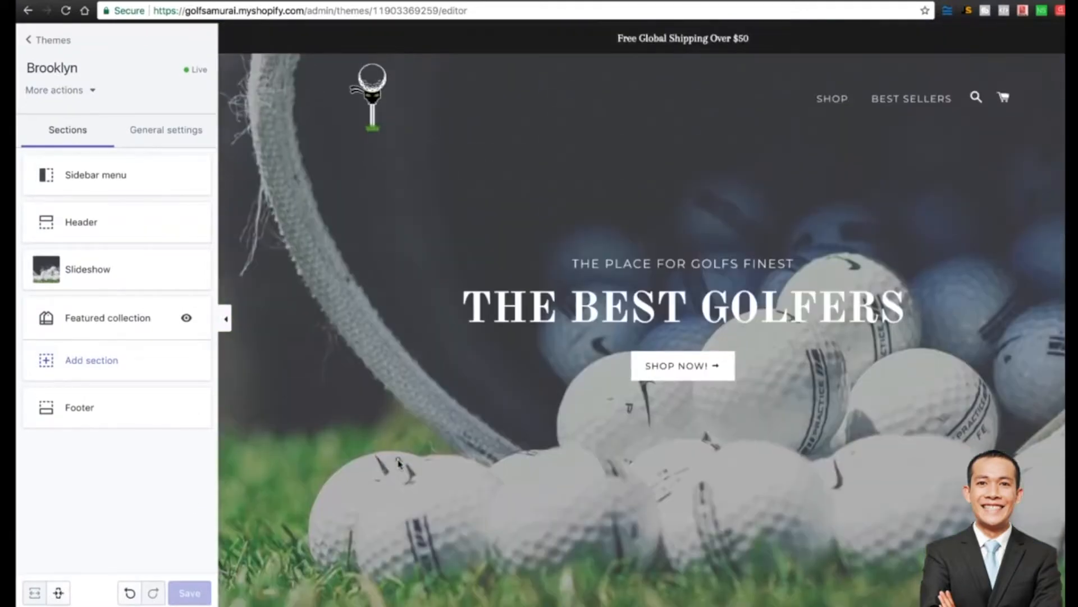
{"action": "scroll", "coordinate": [398, 464], "scroll_direction": "down", "scroll_amount": 15}
{"action": "scroll", "coordinate": [347, 453], "scroll_direction": "up", "scroll_amount": 15}
{"action": "scroll", "coordinate": [427, 261], "scroll_direction": "down", "scroll_amount": 1}
{"action": "scroll", "coordinate": [518, 301], "scroll_direction": "down", "scroll_amount": 1}
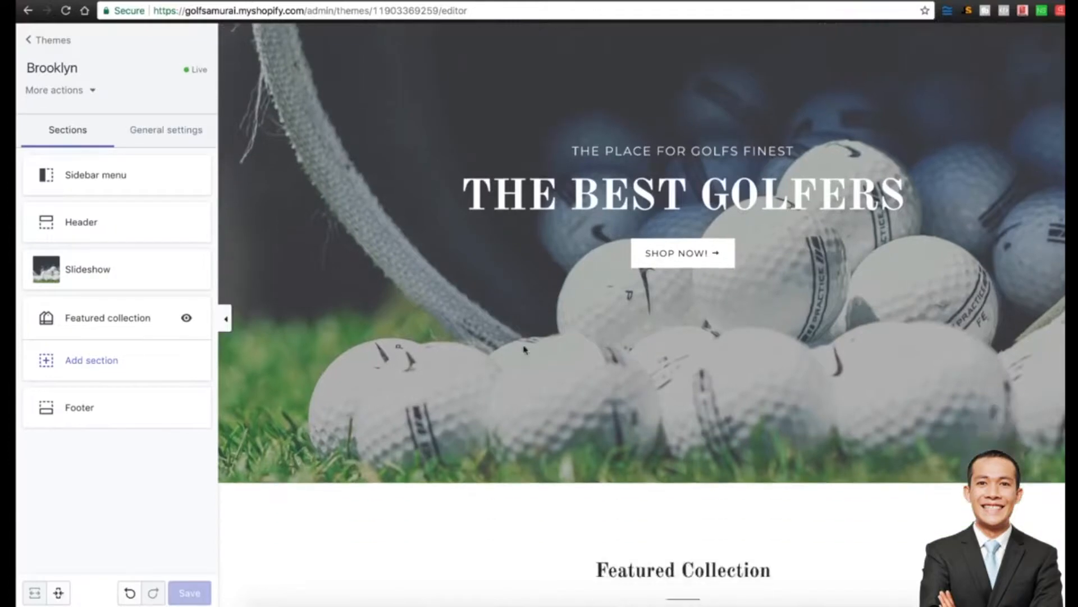
{"action": "scroll", "coordinate": [400, 306], "scroll_direction": "up", "scroll_amount": 2}
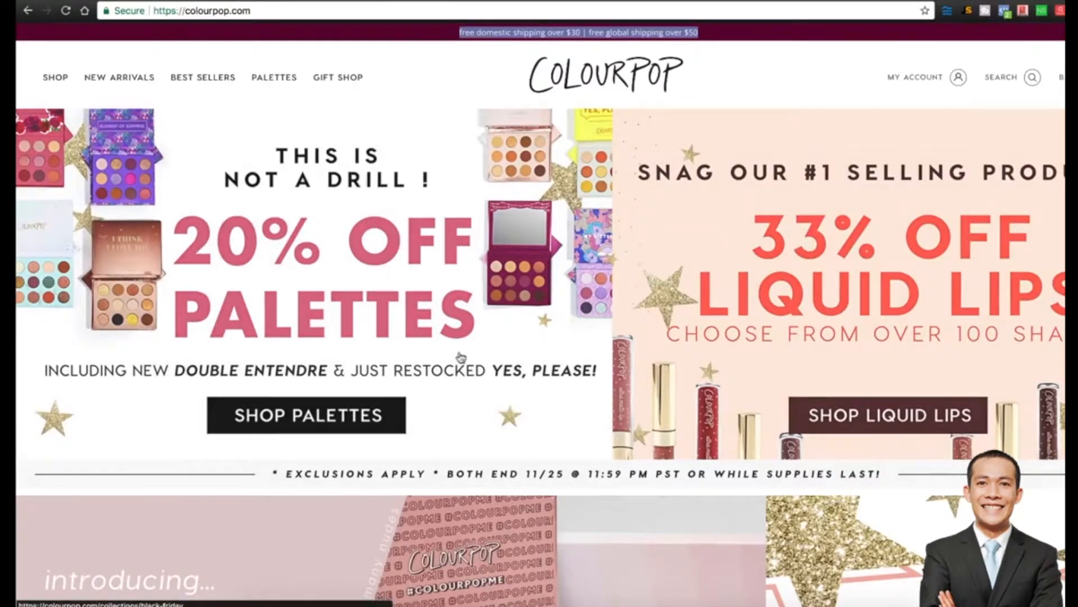
Scroll the ColourPop home page past its banners down to the New Arrivals row.
{"action": "scroll", "coordinate": [1023, 321], "scroll_direction": "down", "scroll_amount": 5}
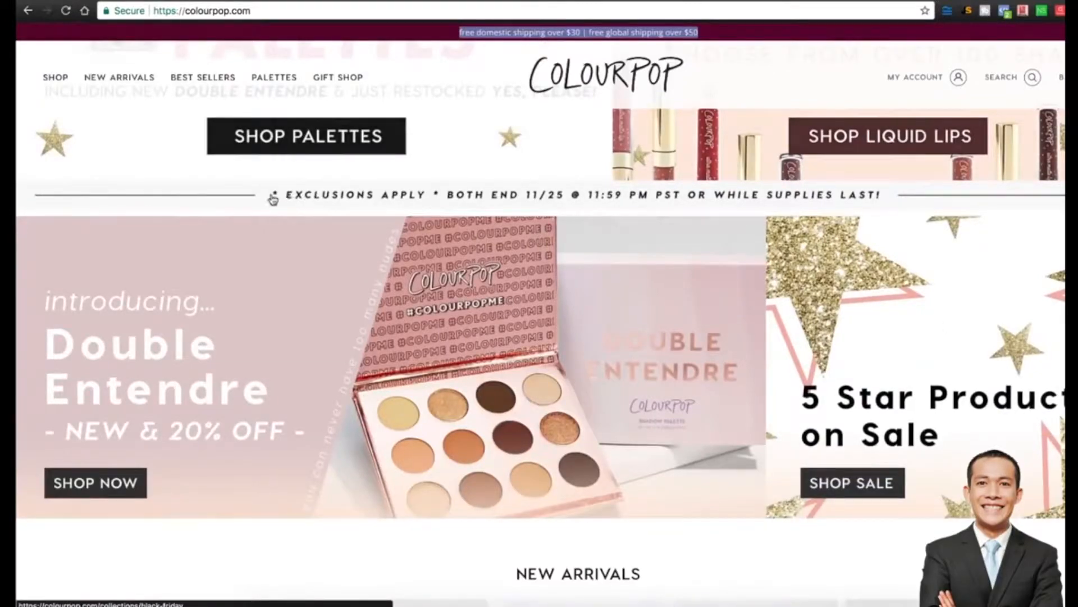
{"action": "scroll", "coordinate": [492, 228], "scroll_direction": "down", "scroll_amount": 1}
{"action": "scroll", "coordinate": [492, 227], "scroll_direction": "down", "scroll_amount": 7}
{"action": "scroll", "coordinate": [478, 279], "scroll_direction": "up", "scroll_amount": 13}
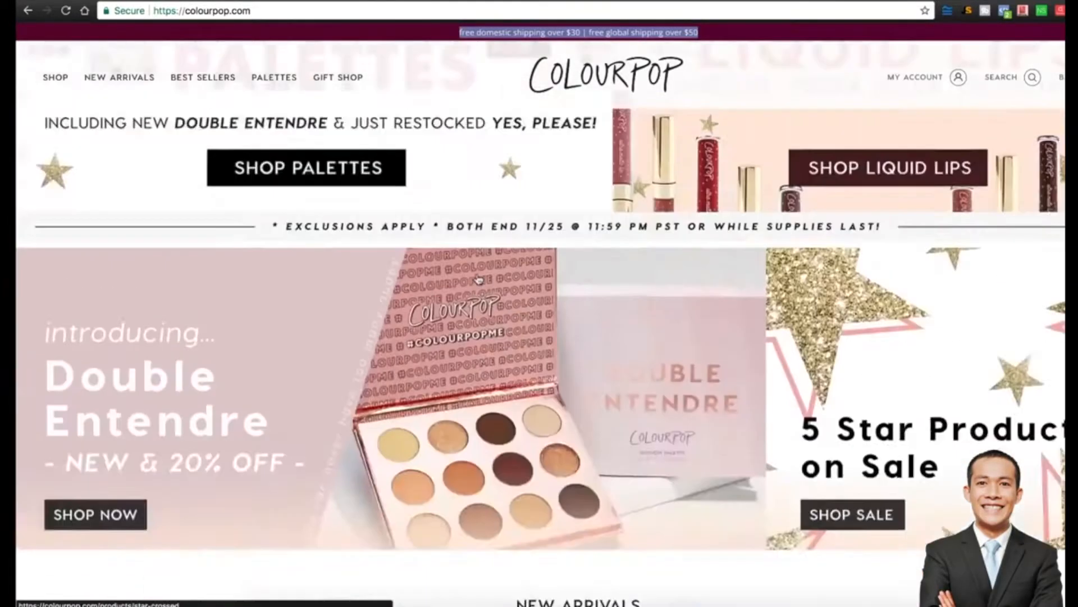
{"action": "scroll", "coordinate": [478, 279], "scroll_direction": "down", "scroll_amount": 1}
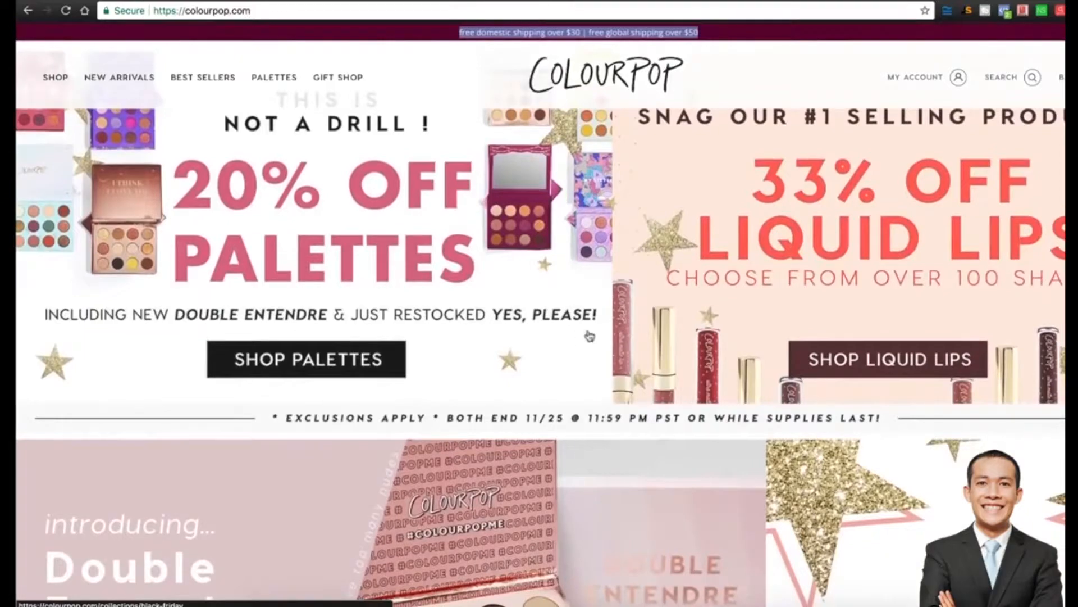
{"action": "scroll", "coordinate": [678, 319], "scroll_direction": "down", "scroll_amount": 6}
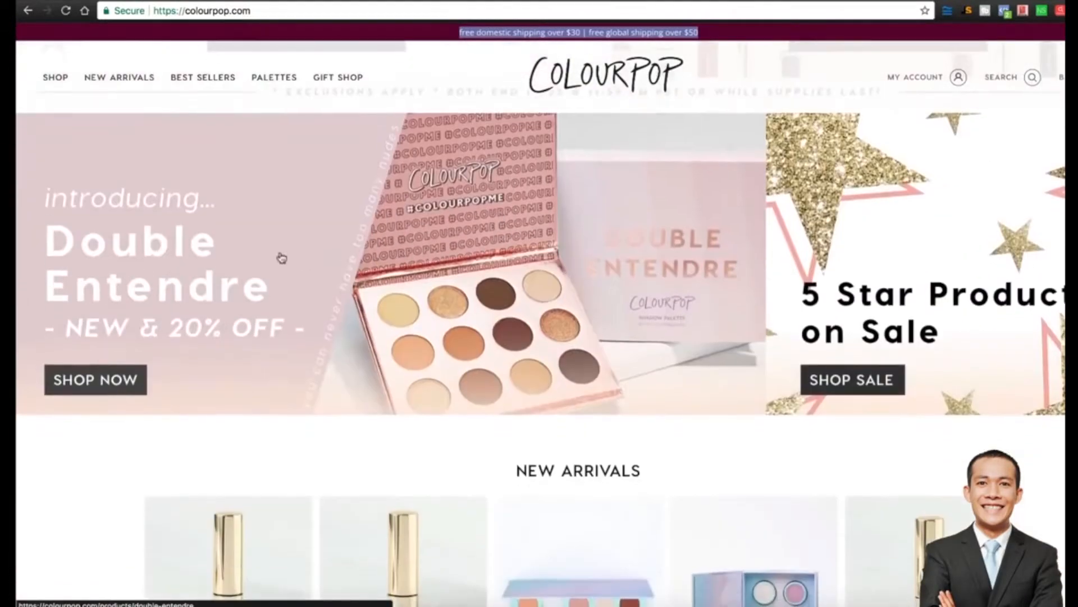
{"action": "scroll", "coordinate": [303, 354], "scroll_direction": "down", "scroll_amount": 9}
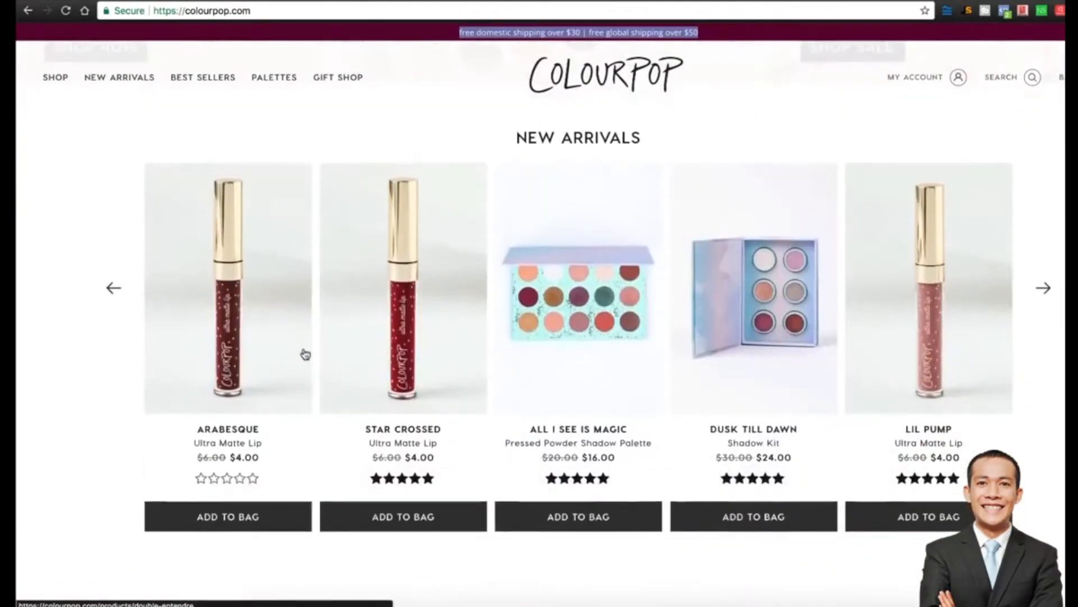
{"action": "scroll", "coordinate": [305, 354], "scroll_direction": "down", "scroll_amount": 3}
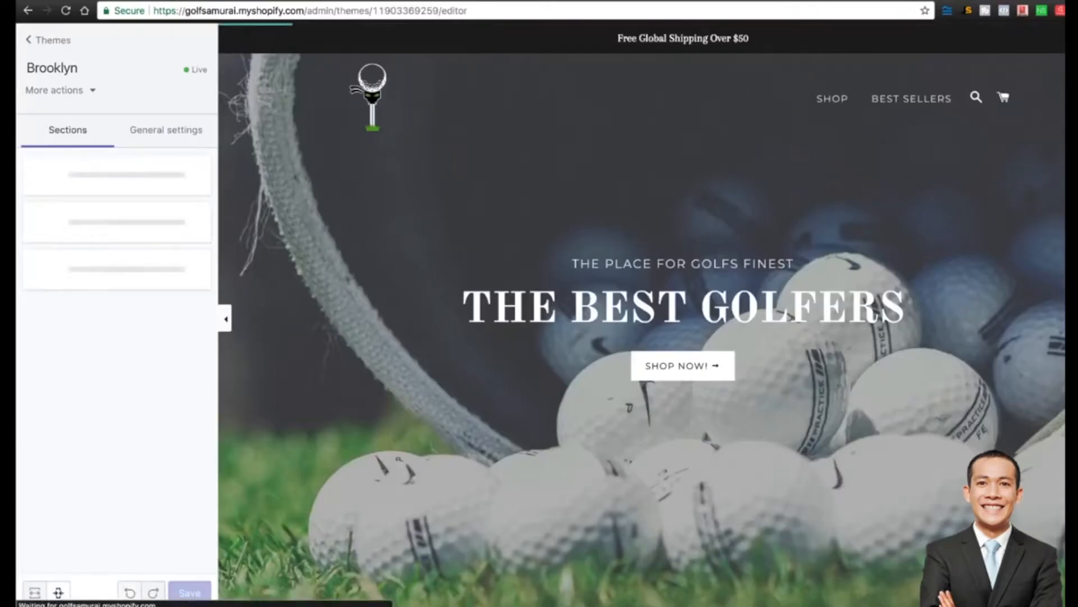
Exit the Brooklyn theme editor to Themes, then open the admin Settings.
{"action": "left_click", "coordinate": [39, 41]}
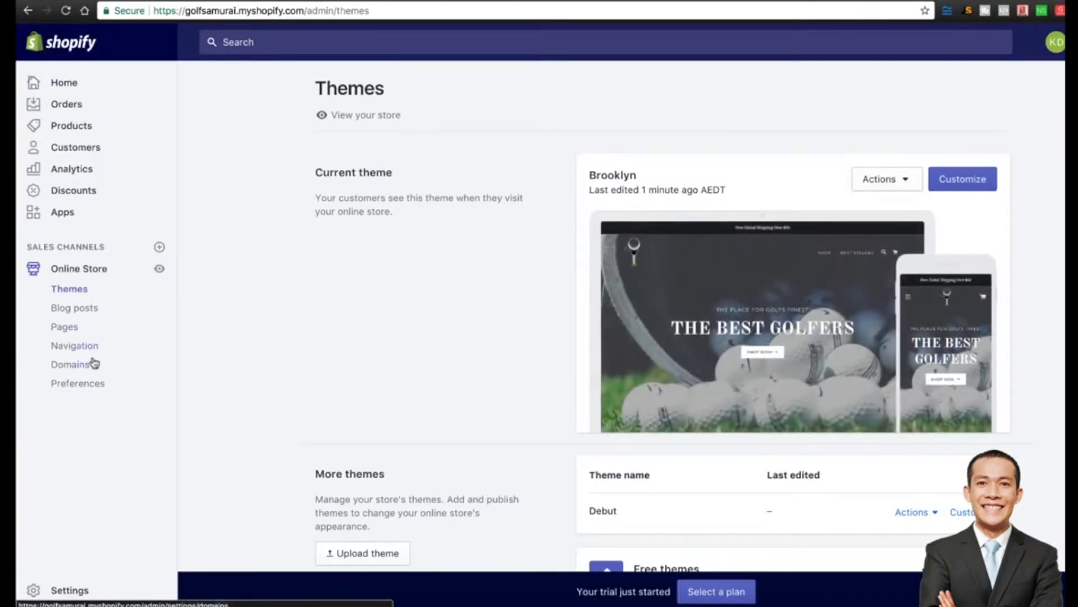
{"action": "left_click", "coordinate": [64, 594]}
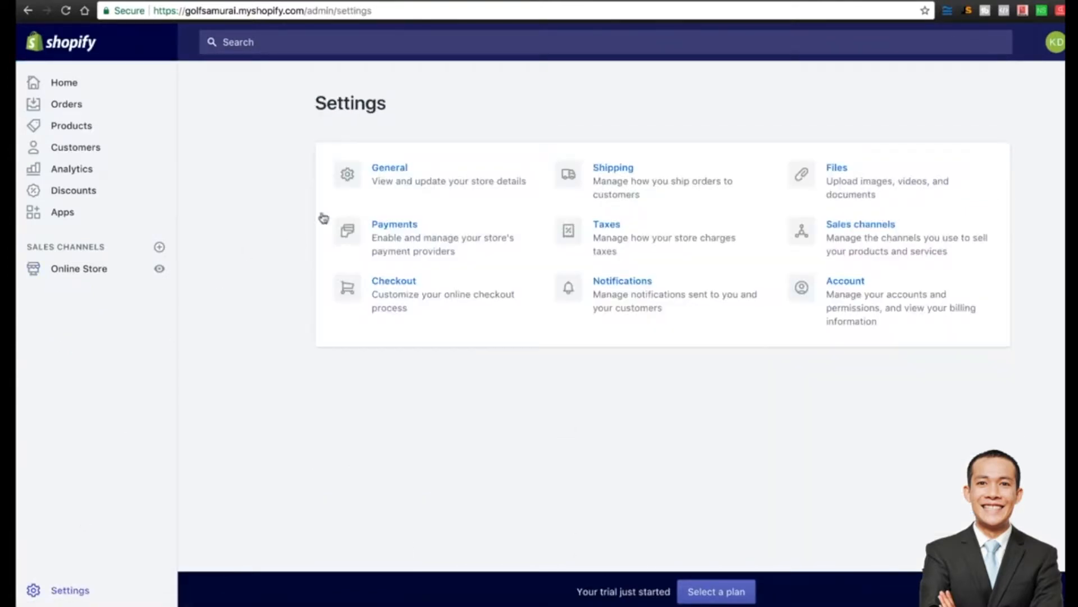
Open General settings and review the store details, including the legal business name.
{"action": "left_click", "coordinate": [405, 169]}
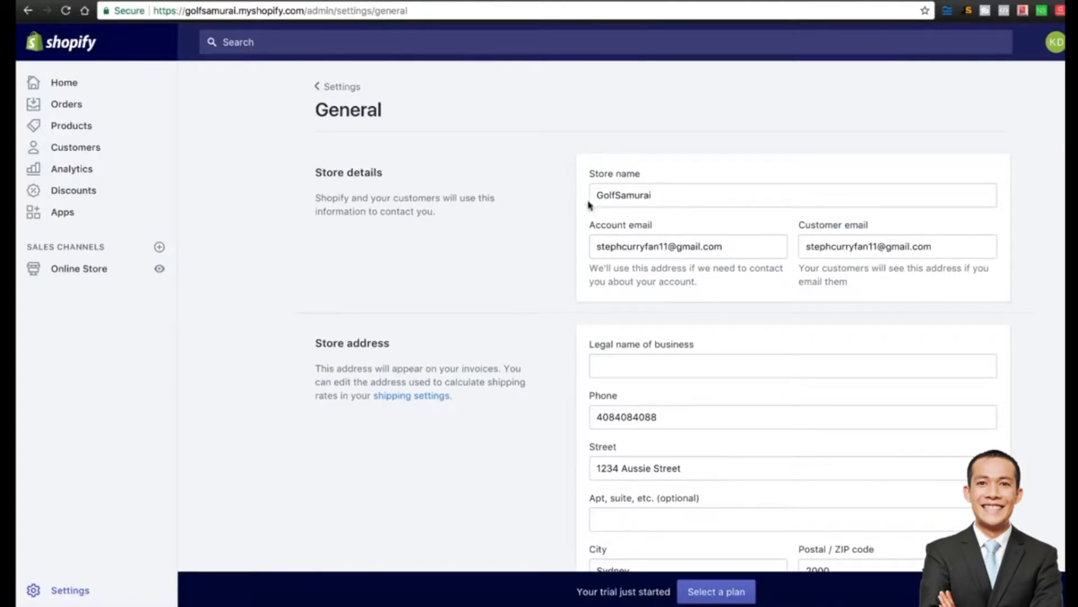
{"action": "scroll", "coordinate": [541, 335], "scroll_direction": "down", "scroll_amount": 2}
{"action": "scroll", "coordinate": [541, 335], "scroll_direction": "down", "scroll_amount": 3}
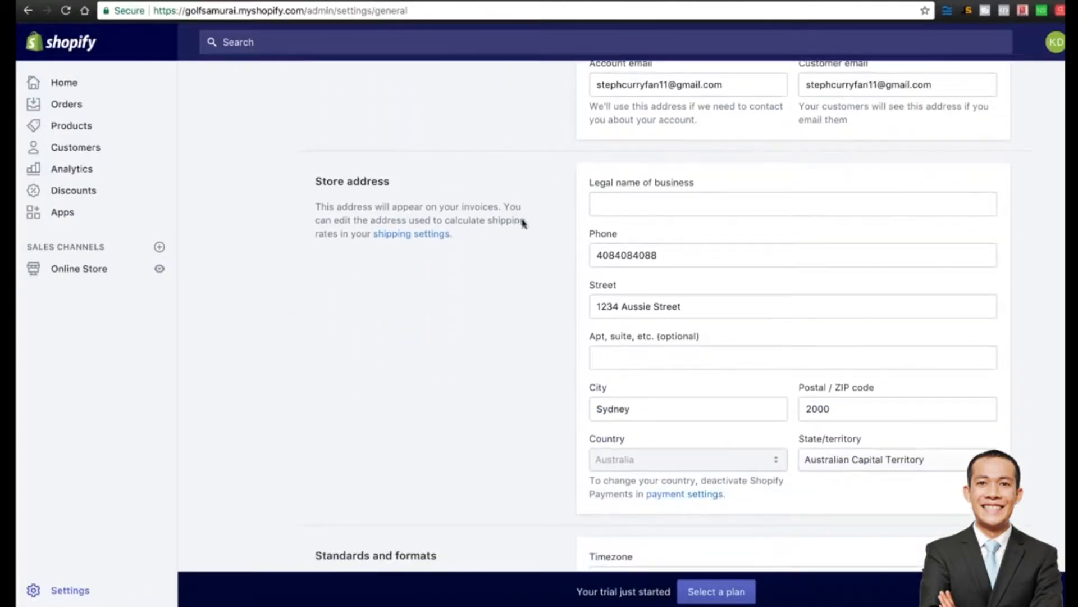
{"action": "left_click", "coordinate": [643, 203]}
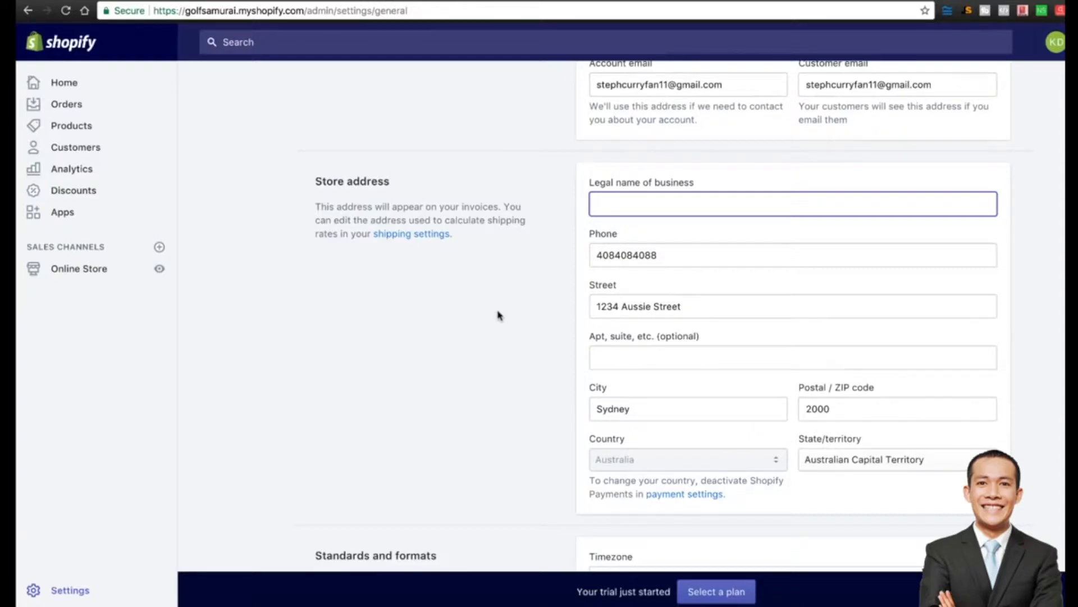
{"action": "scroll", "coordinate": [500, 315], "scroll_direction": "down", "scroll_amount": 6}
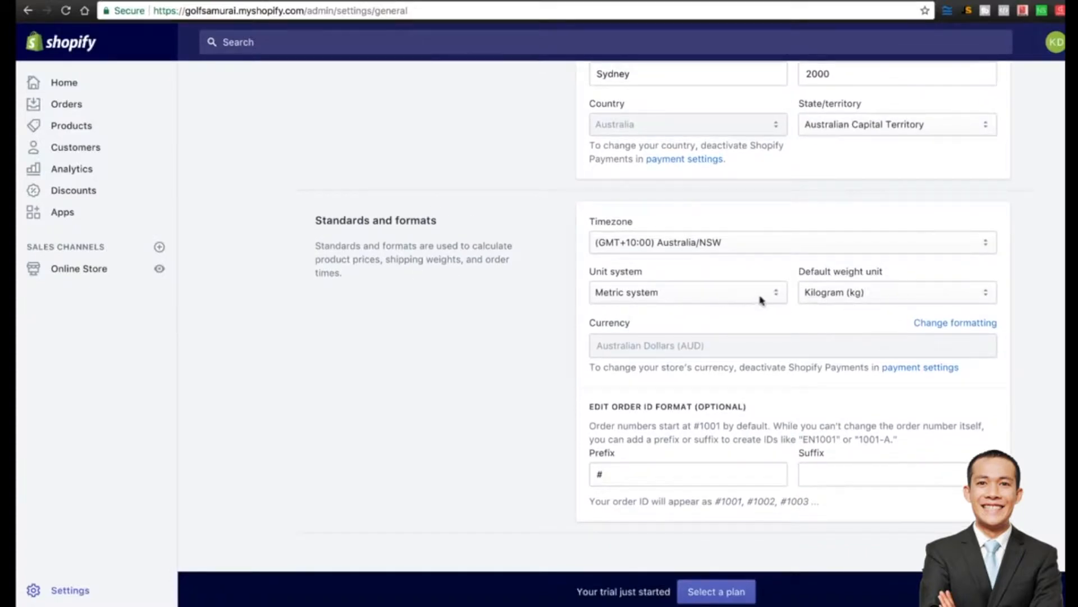
Keep Kilogram weight and (GMT+10:00) Australia/NSW timezone, then open Payments settings.
{"action": "left_click", "coordinate": [851, 290]}
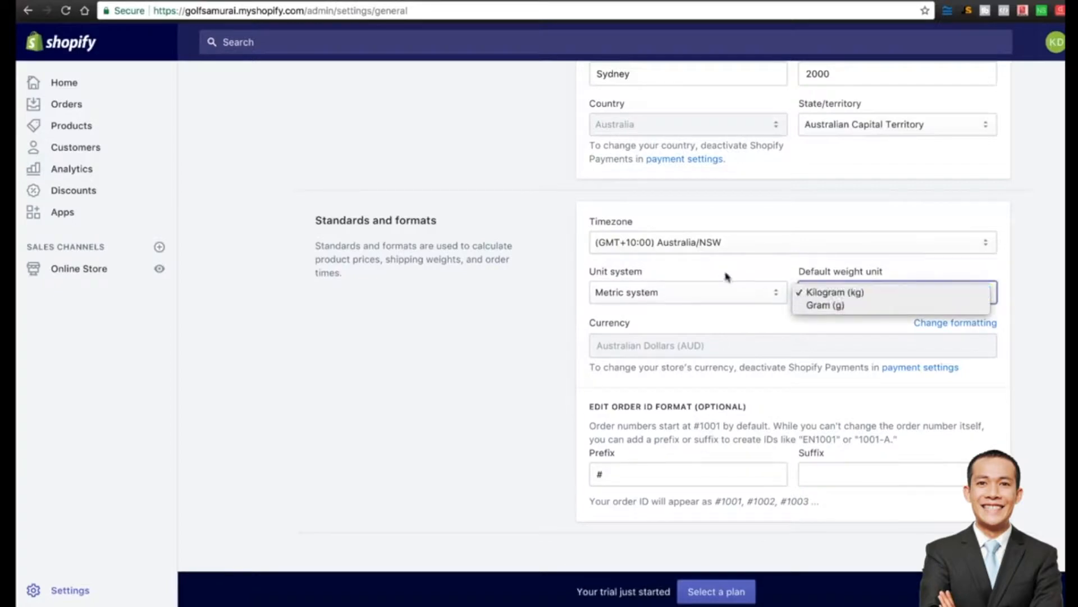
{"action": "left_click", "coordinate": [743, 277]}
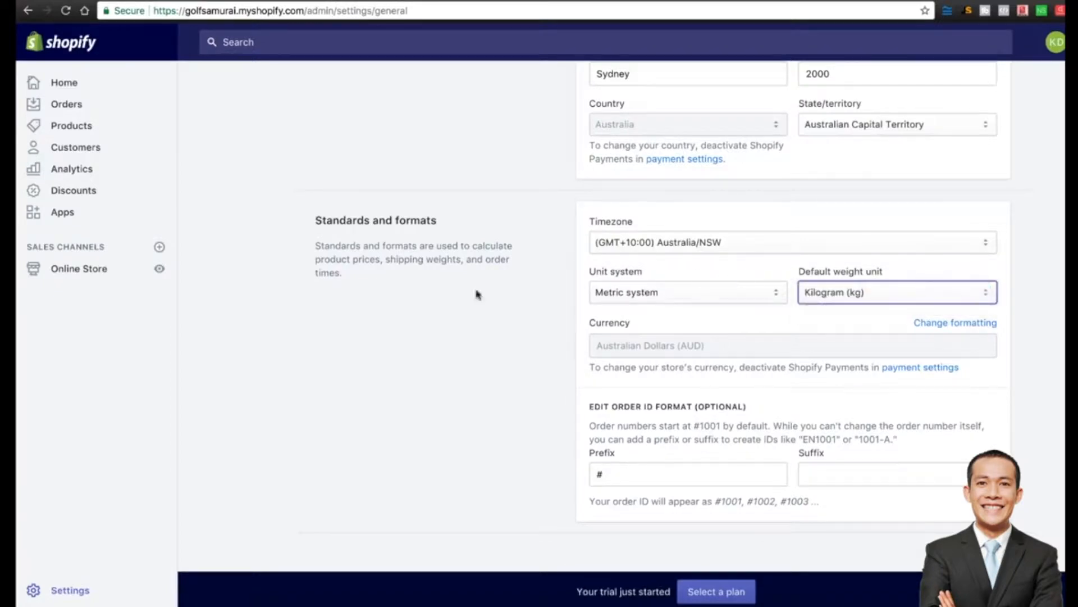
{"action": "left_click", "coordinate": [708, 247]}
{"action": "left_click", "coordinate": [629, 245]}
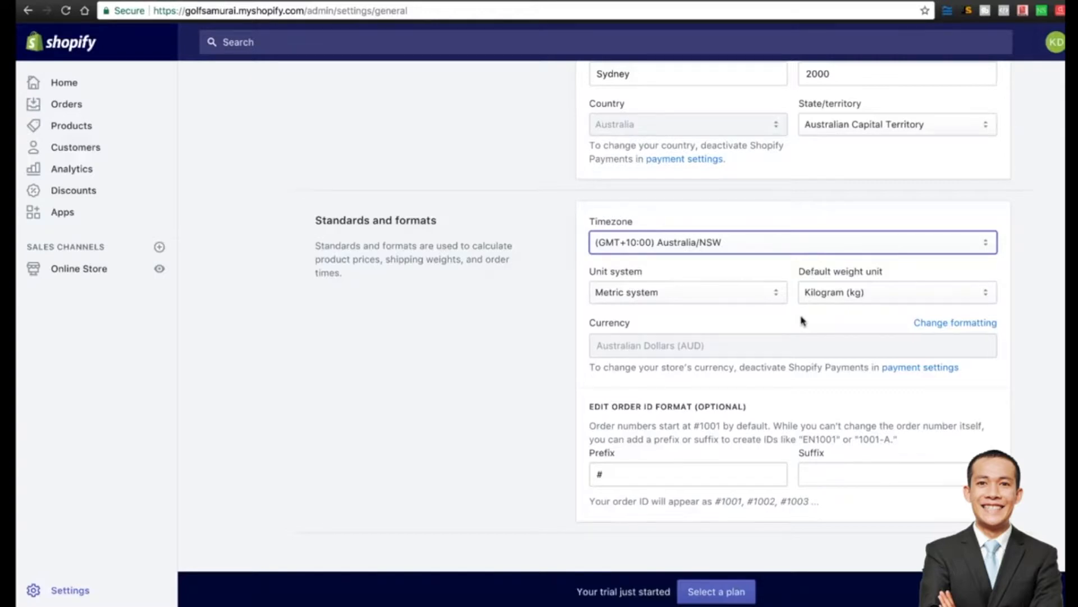
{"action": "scroll", "coordinate": [471, 334], "scroll_direction": "up", "scroll_amount": 1}
{"action": "scroll", "coordinate": [470, 333], "scroll_direction": "up", "scroll_amount": 10}
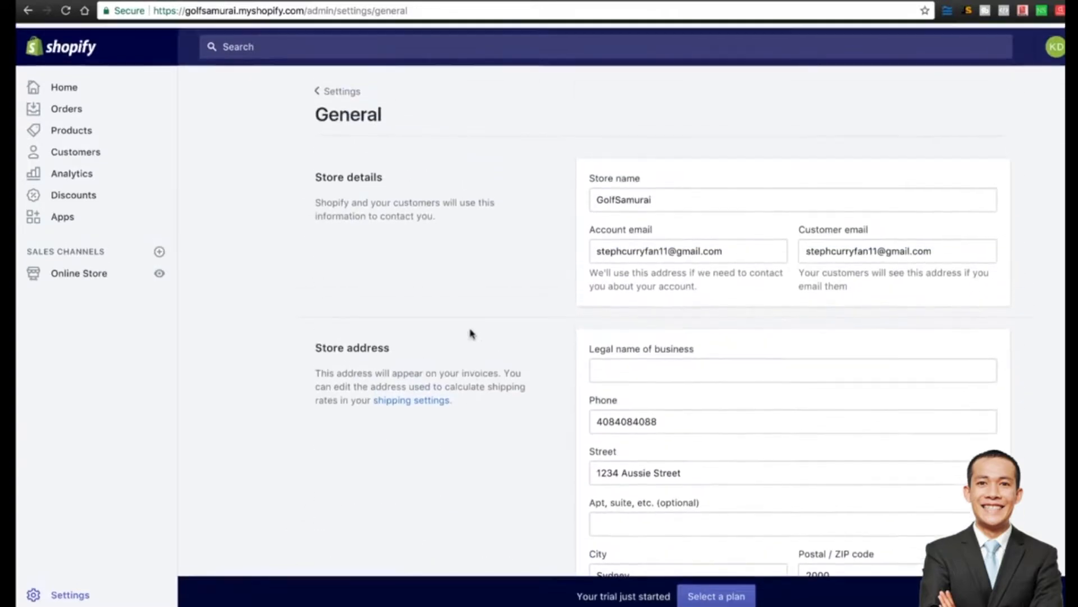
{"action": "left_click", "coordinate": [336, 91]}
{"action": "left_click", "coordinate": [401, 240]}
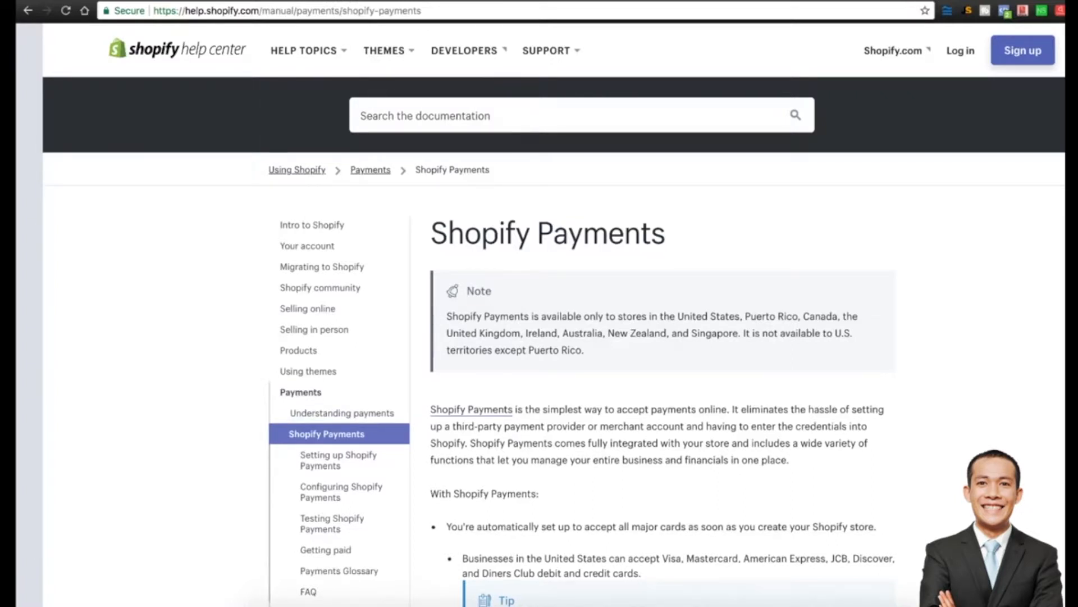
Highlight the note that Shopify Payments is only available in certain countries.
{"action": "left_click_drag", "start_coordinate": [447, 316], "coordinate": [586, 350]}
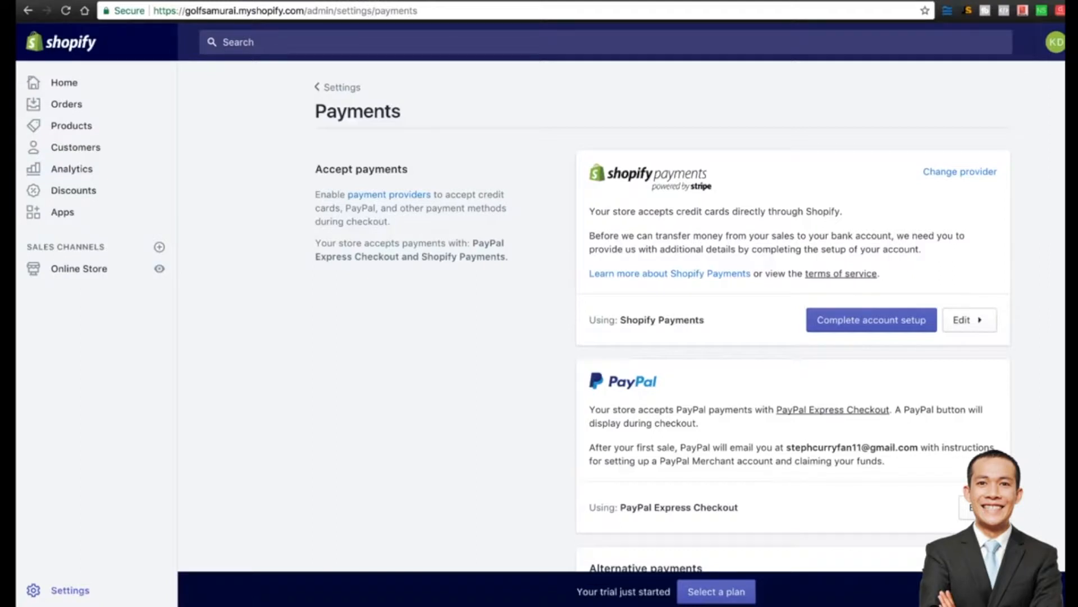
Review the alternative payment methods without adding one, then start Shopify Payments account setup.
{"action": "scroll", "coordinate": [621, 314], "scroll_direction": "down", "scroll_amount": 5}
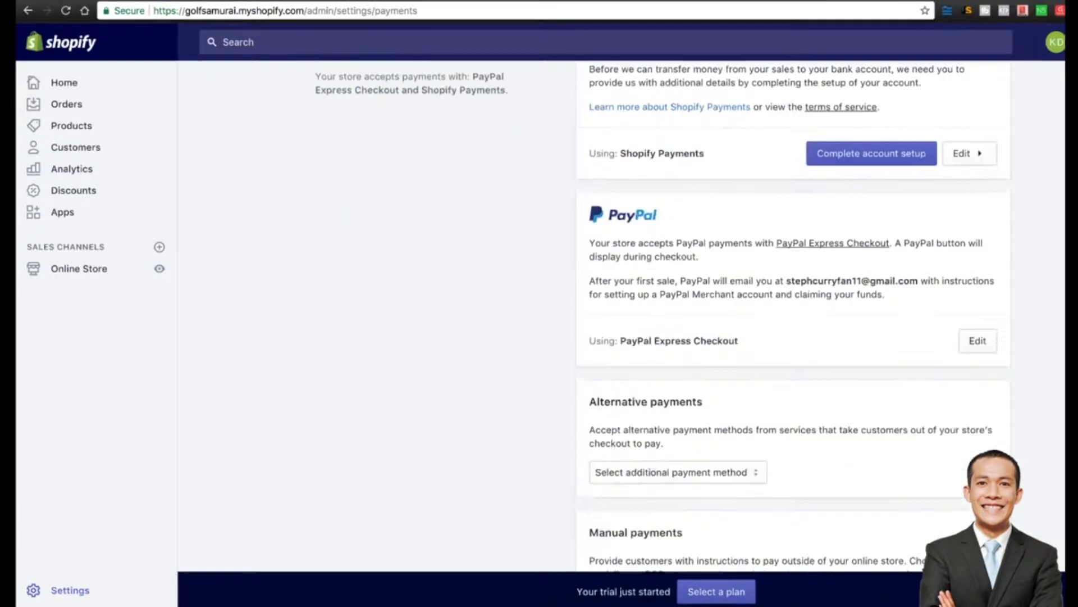
{"action": "left_click", "coordinate": [678, 398]}
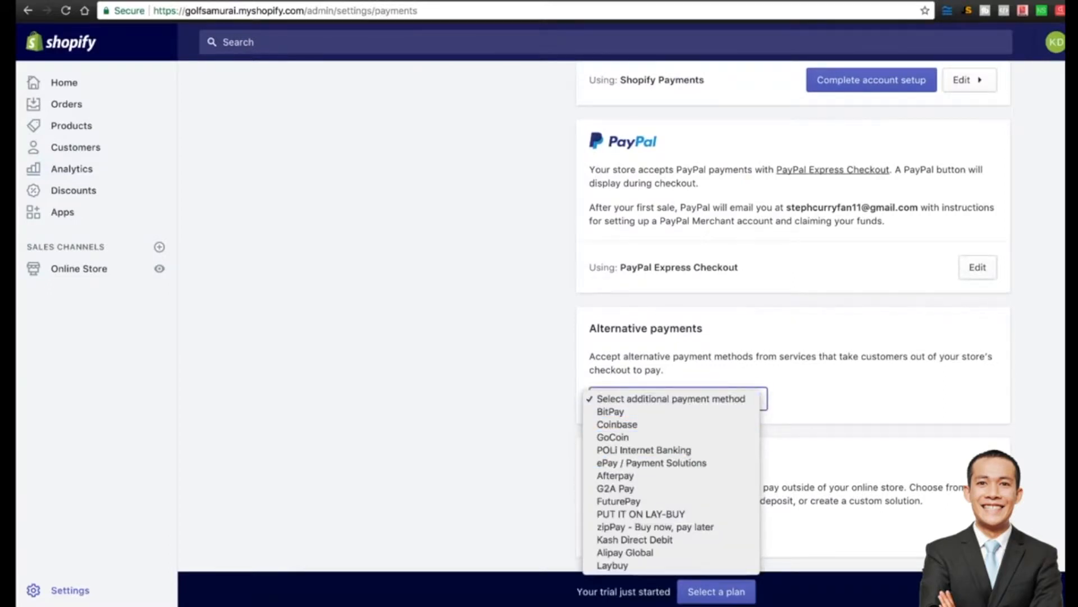
{"action": "key", "text": "Escape"}
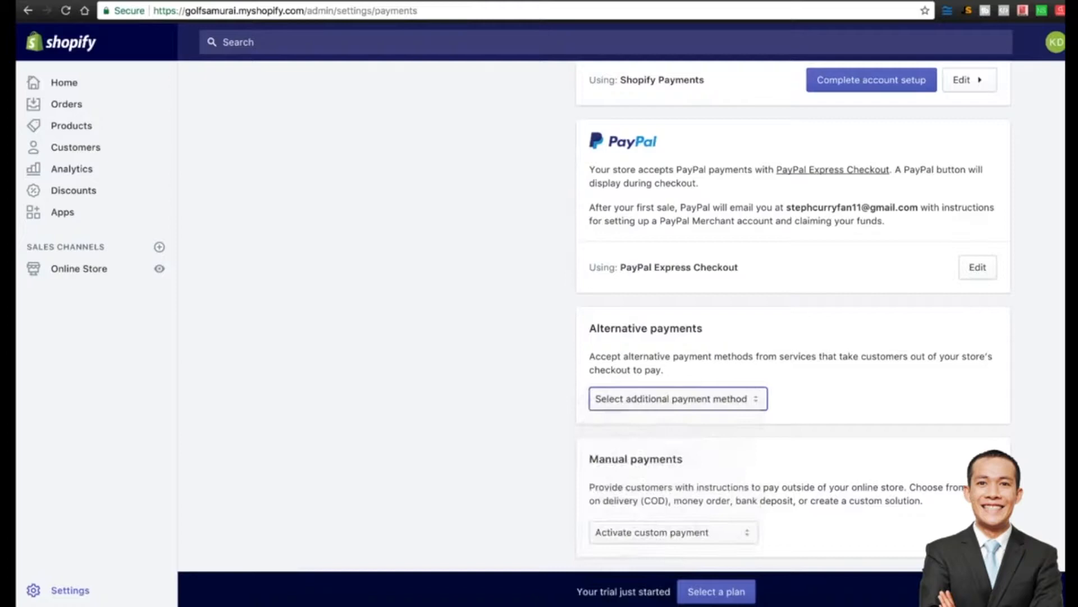
{"action": "scroll", "coordinate": [793, 316], "scroll_direction": "down", "scroll_amount": 1}
{"action": "scroll", "coordinate": [794, 316], "scroll_direction": "up", "scroll_amount": 3}
{"action": "scroll", "coordinate": [793, 315], "scroll_direction": "up", "scroll_amount": 2}
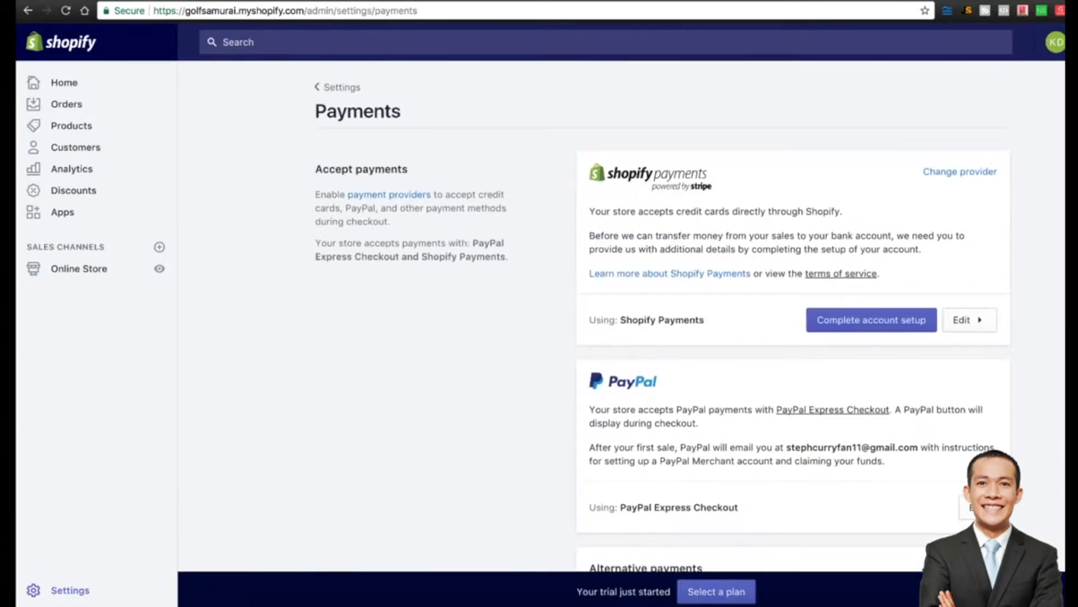
{"action": "scroll", "coordinate": [793, 315], "scroll_direction": "down", "scroll_amount": 3}
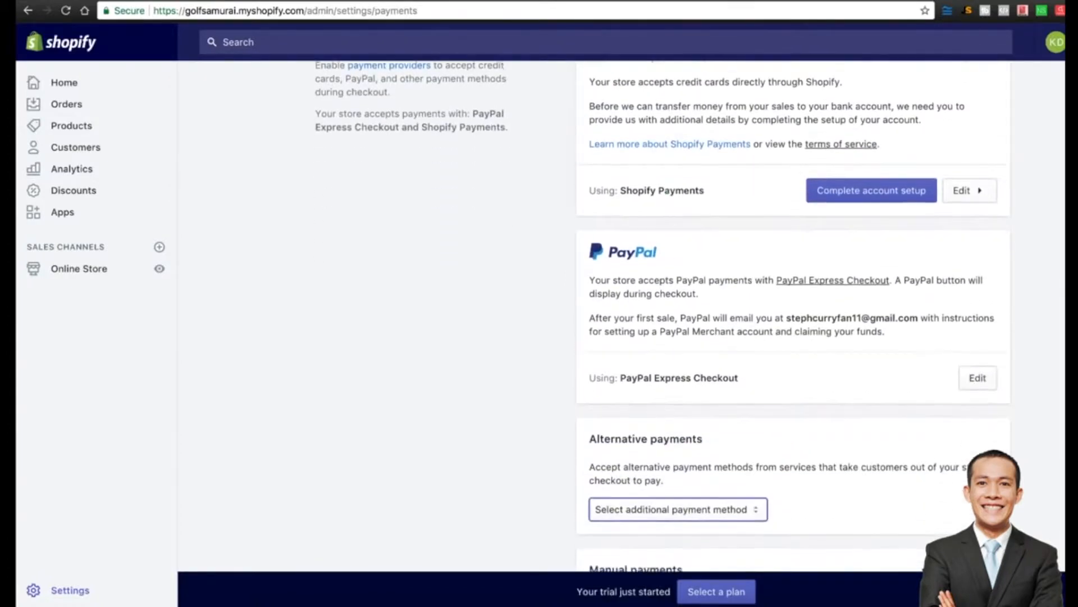
{"action": "scroll", "coordinate": [793, 316], "scroll_direction": "down", "scroll_amount": 1}
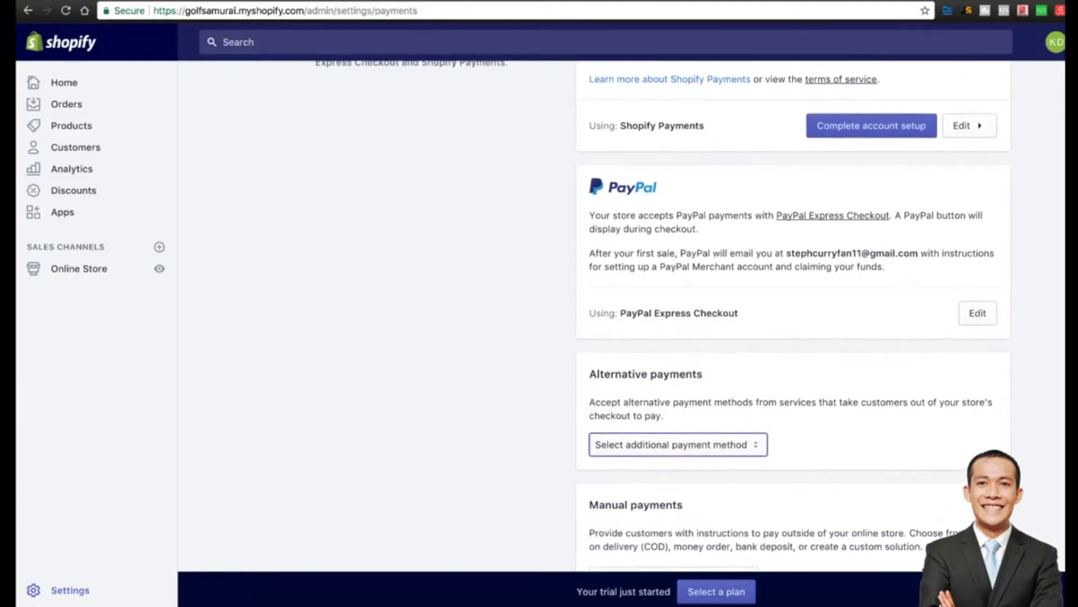
{"action": "scroll", "coordinate": [793, 316], "scroll_direction": "up", "scroll_amount": 4}
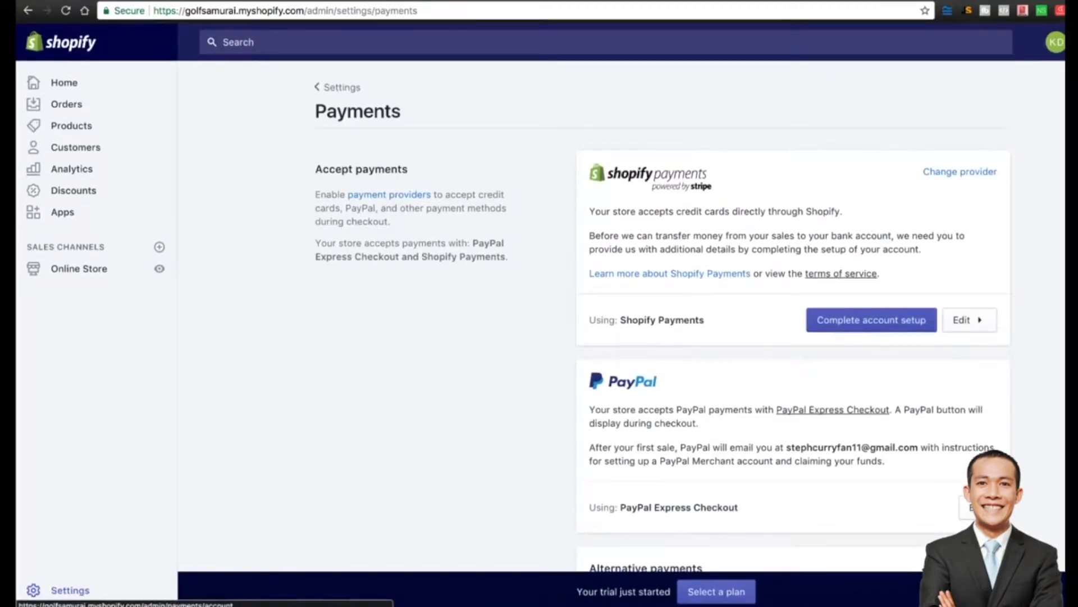
{"action": "left_click", "coordinate": [871, 320]}
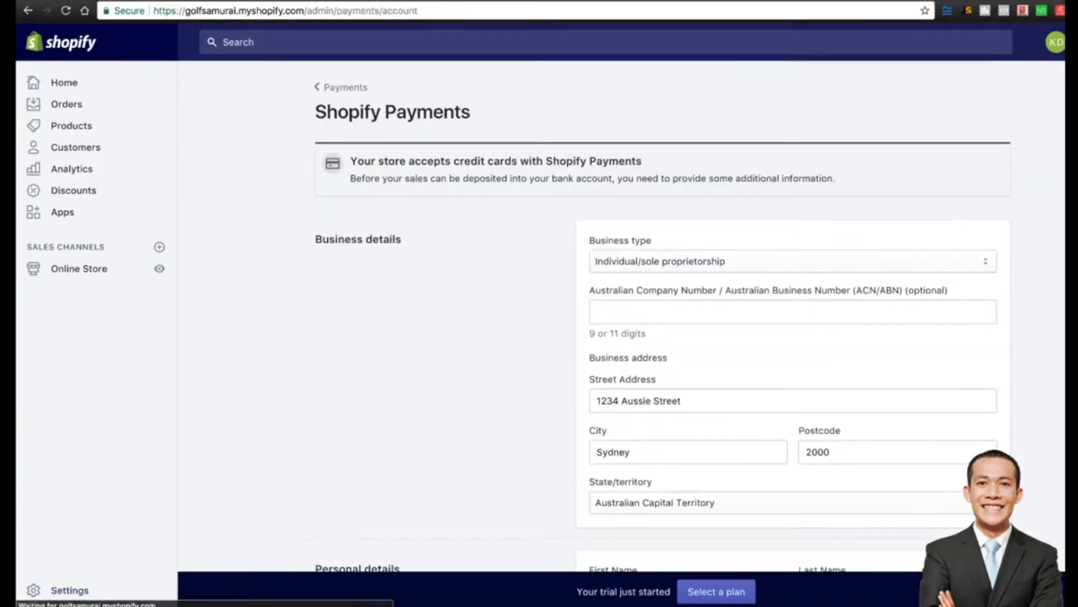
Review the Shopify Payments form, keeping the prefilled business address and SP * GOLFSAMURAI statement descriptor.
{"action": "scroll", "coordinate": [663, 315], "scroll_direction": "down", "scroll_amount": 2}
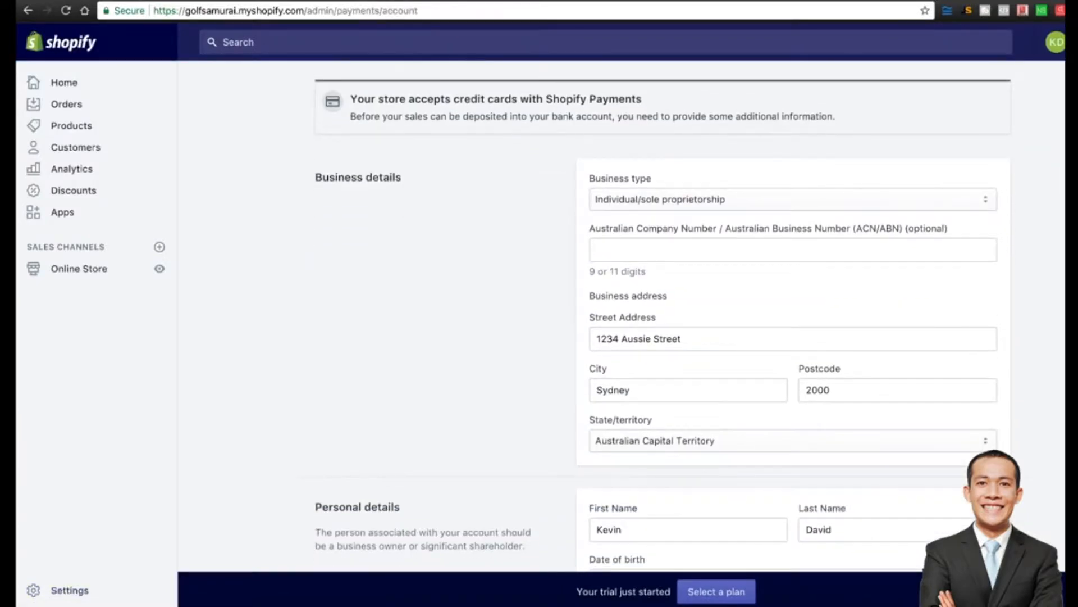
{"action": "scroll", "coordinate": [663, 314], "scroll_direction": "down", "scroll_amount": 8}
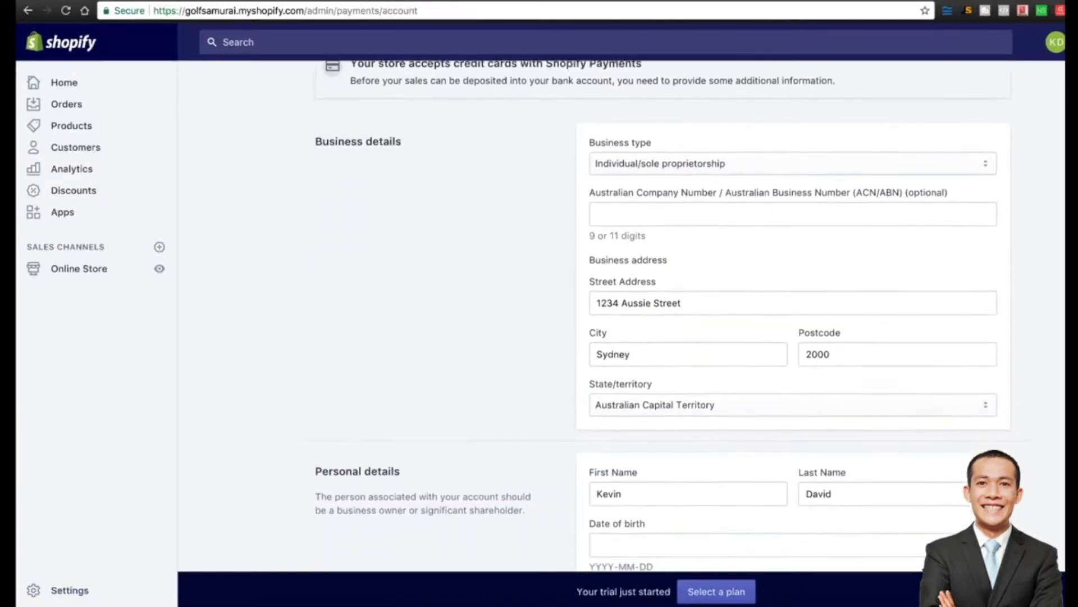
{"action": "scroll", "coordinate": [663, 314], "scroll_direction": "down", "scroll_amount": 15}
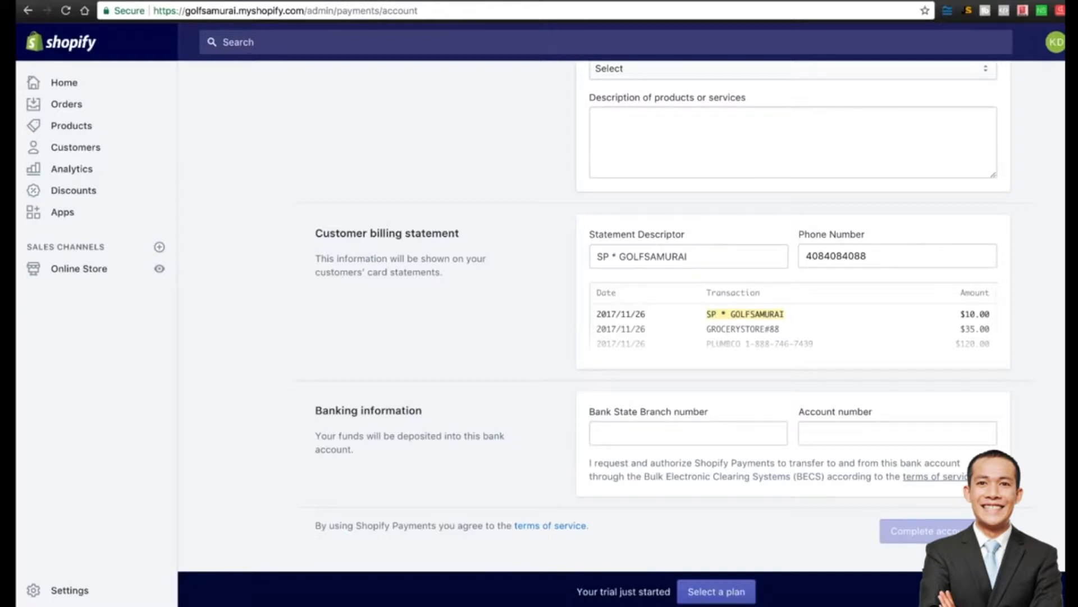
{"action": "scroll", "coordinate": [663, 309], "scroll_direction": "up", "scroll_amount": 1}
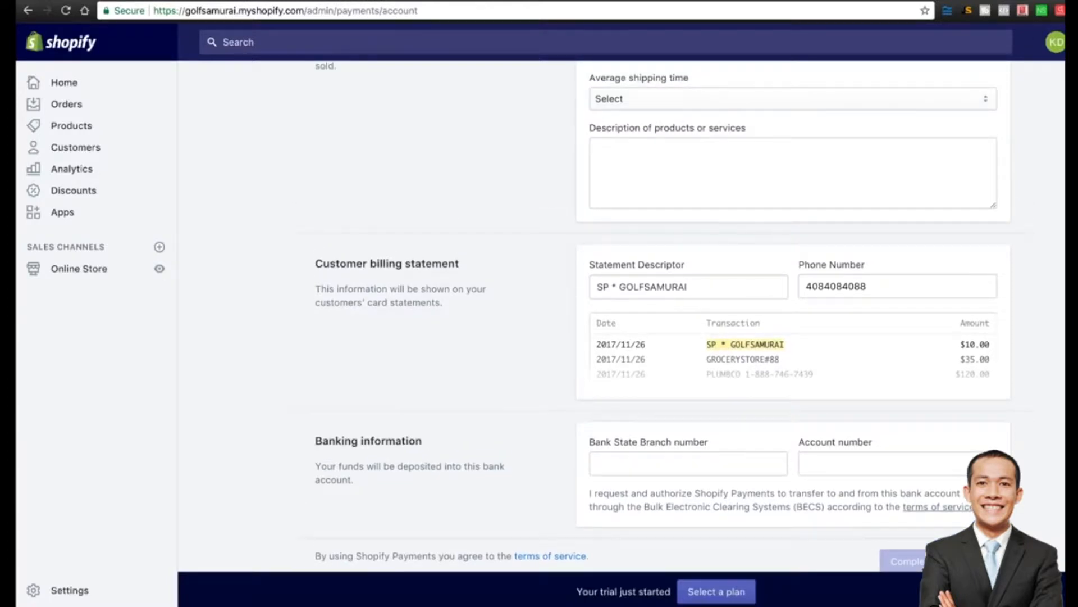
{"action": "left_click_drag", "start_coordinate": [620, 287], "coordinate": [690, 287]}
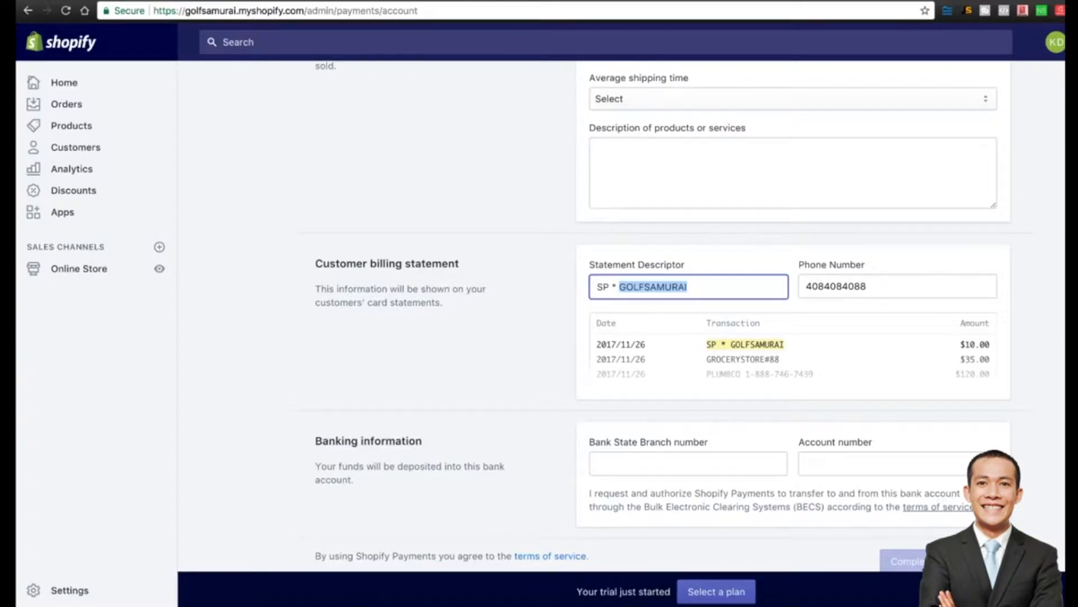
{"action": "scroll", "coordinate": [622, 315], "scroll_direction": "down", "scroll_amount": 1}
{"action": "scroll", "coordinate": [622, 314], "scroll_direction": "up", "scroll_amount": 10}
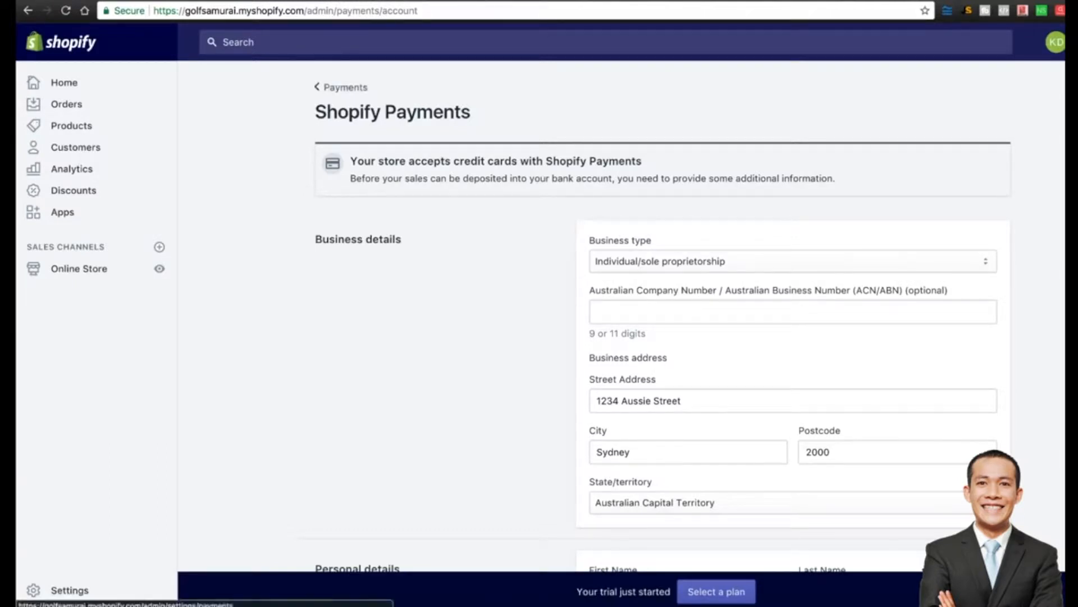
Go back through Payments and the Settings overview to the Checkout settings page.
{"action": "left_click", "coordinate": [341, 87]}
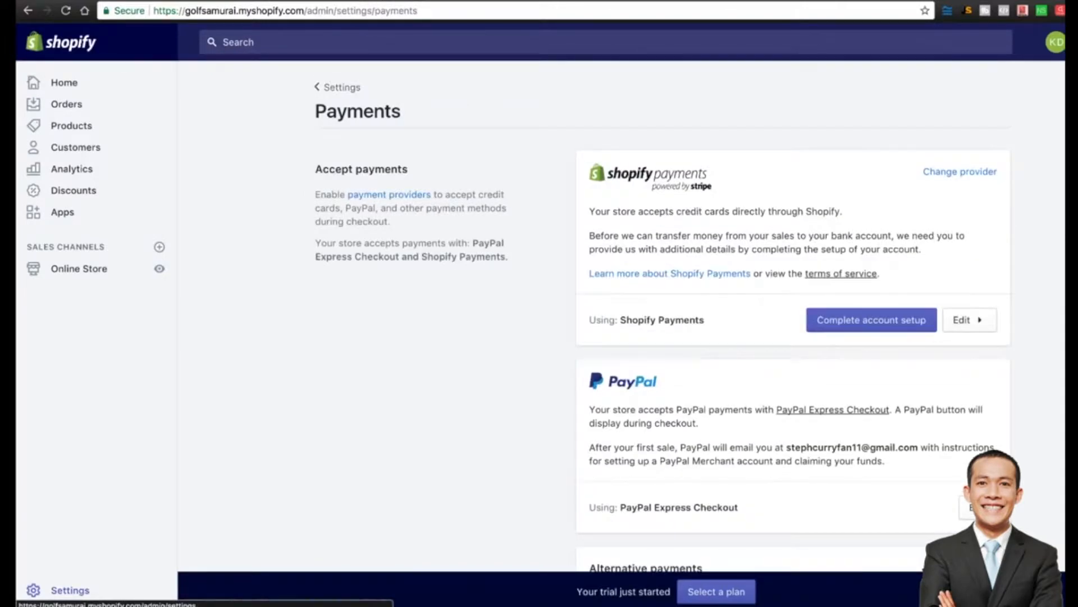
{"action": "scroll", "coordinate": [663, 315], "scroll_direction": "down", "scroll_amount": 5}
{"action": "scroll", "coordinate": [663, 315], "scroll_direction": "down", "scroll_amount": 3}
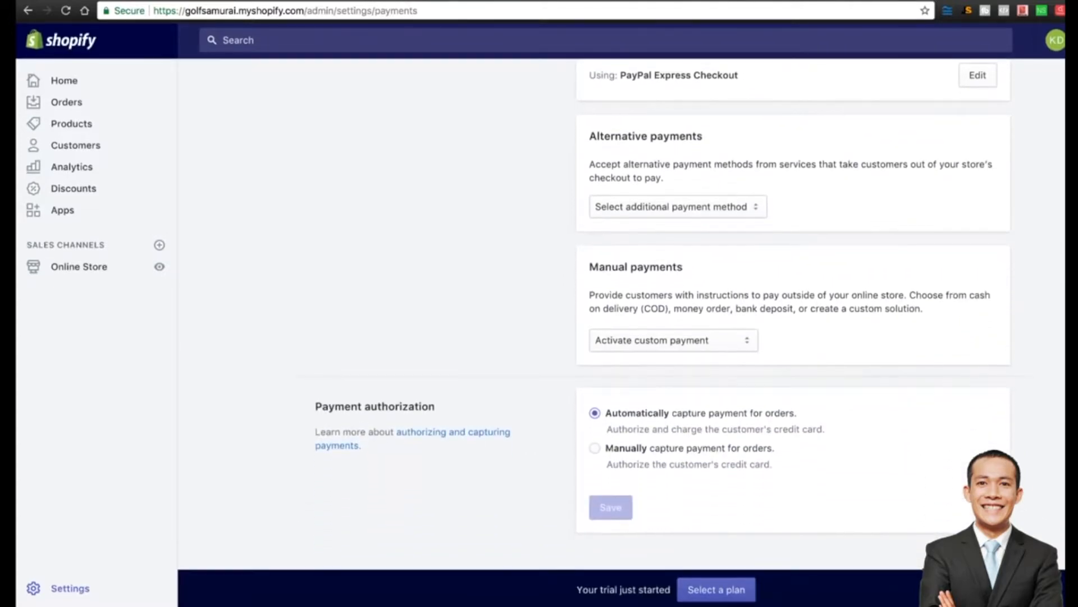
{"action": "scroll", "coordinate": [540, 315], "scroll_direction": "up", "scroll_amount": 8}
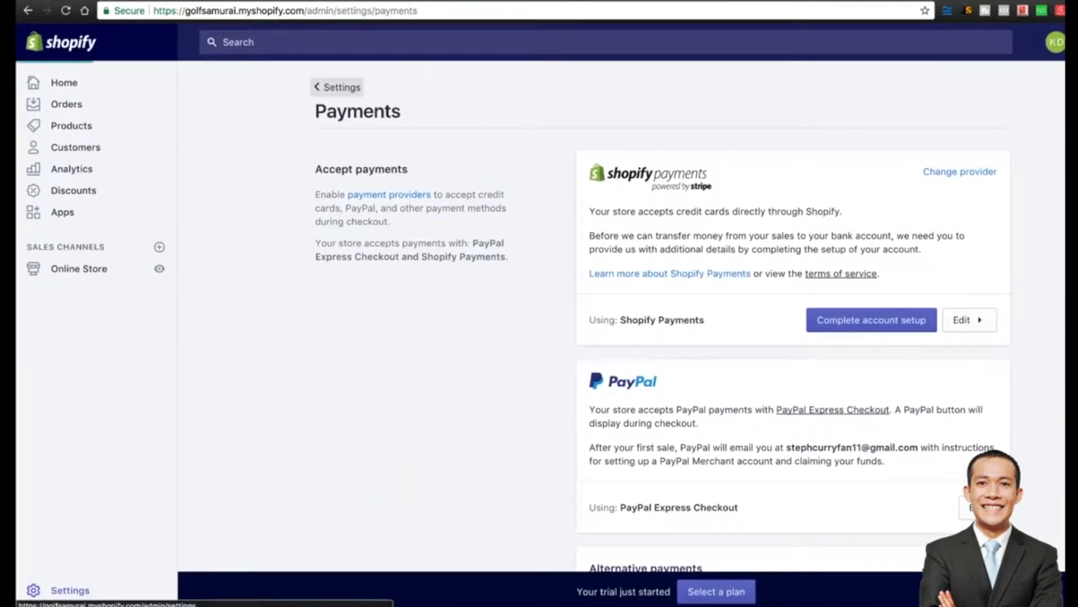
{"action": "left_click", "coordinate": [337, 87]}
{"action": "left_click", "coordinate": [393, 288]}
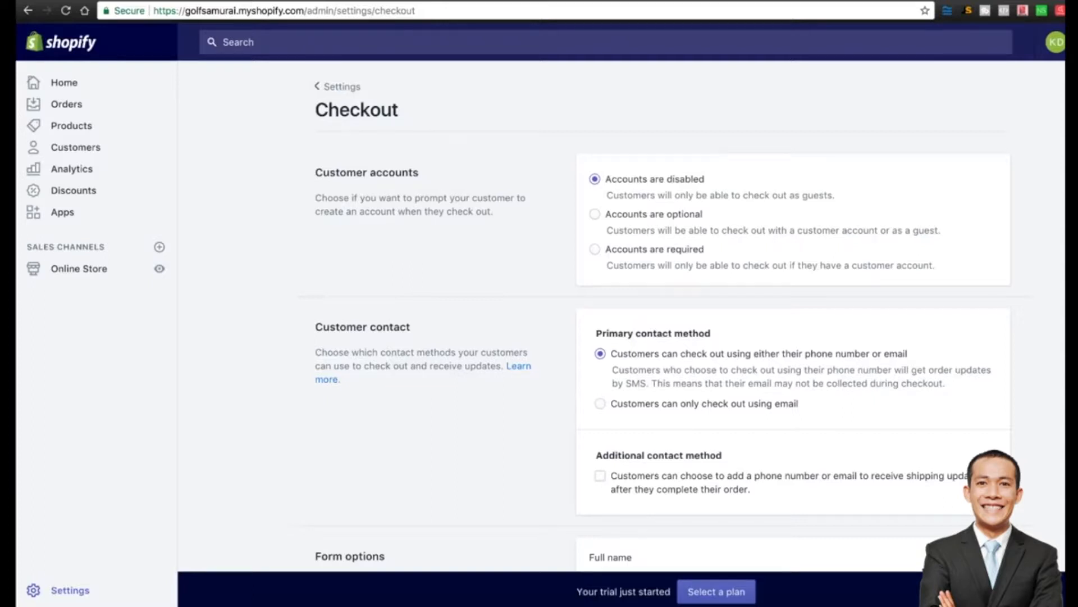
Set checkout so customers check out using email only.
{"action": "scroll", "coordinate": [662, 317], "scroll_direction": "down", "scroll_amount": 3}
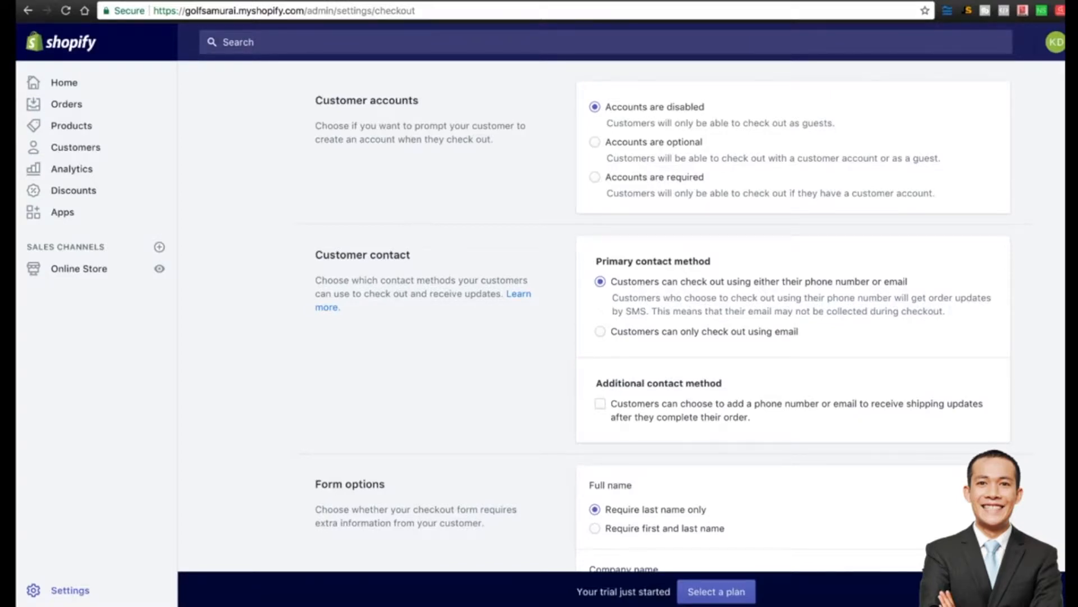
{"action": "scroll", "coordinate": [663, 324], "scroll_direction": "down", "scroll_amount": 3}
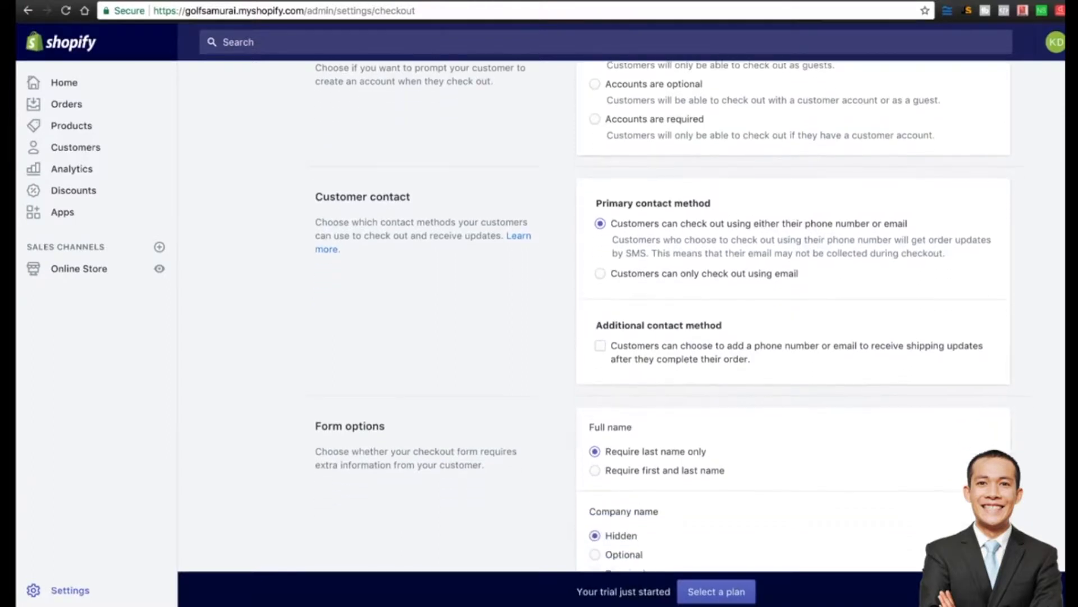
{"action": "scroll", "coordinate": [663, 313], "scroll_direction": "down", "scroll_amount": 1}
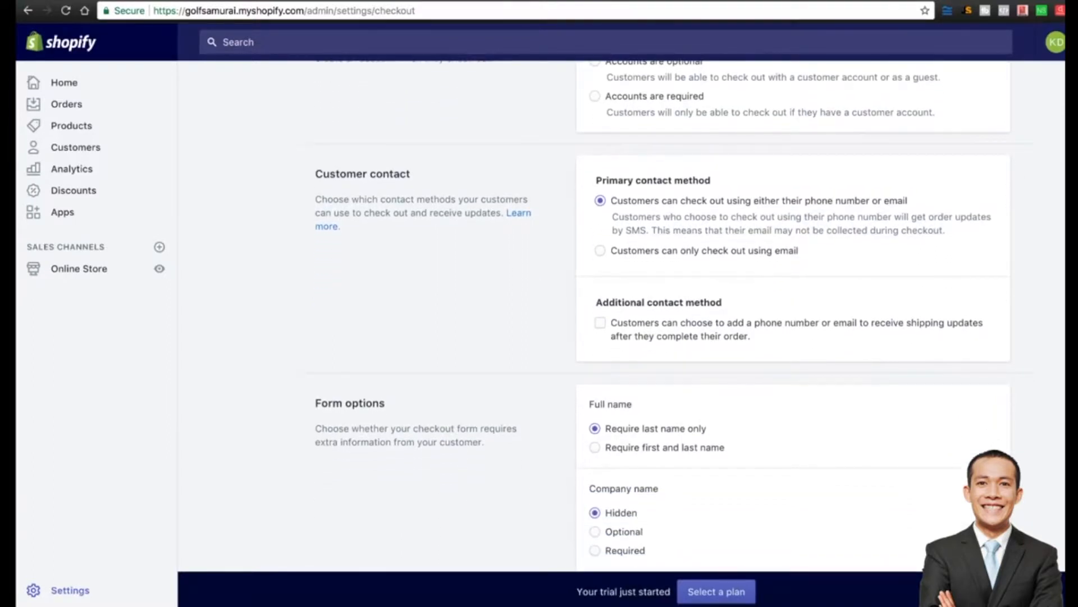
{"action": "scroll", "coordinate": [663, 313], "scroll_direction": "down", "scroll_amount": 1}
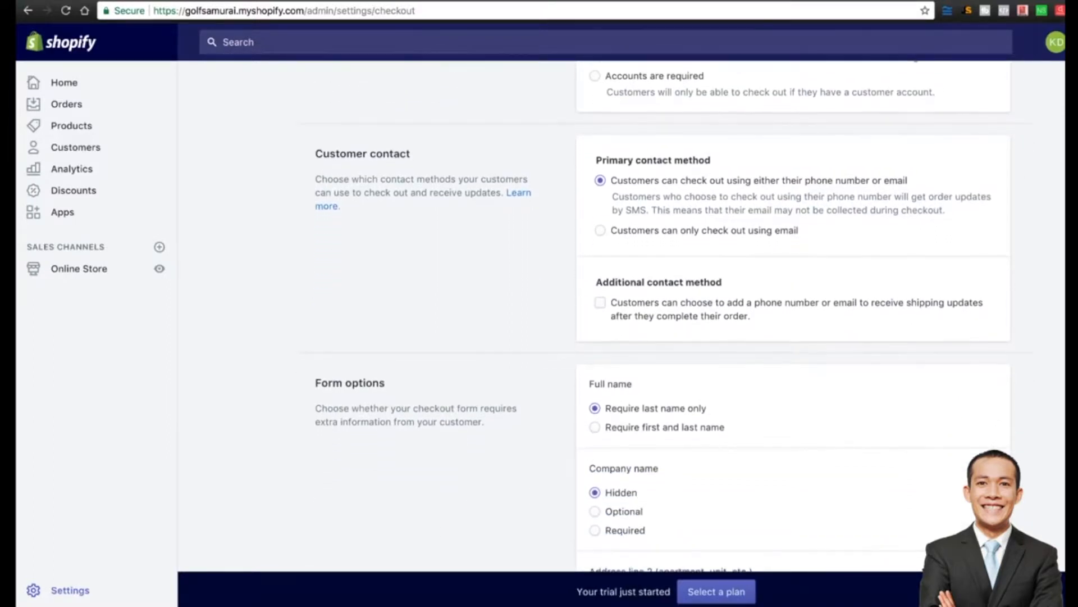
{"action": "left_click", "coordinate": [600, 231]}
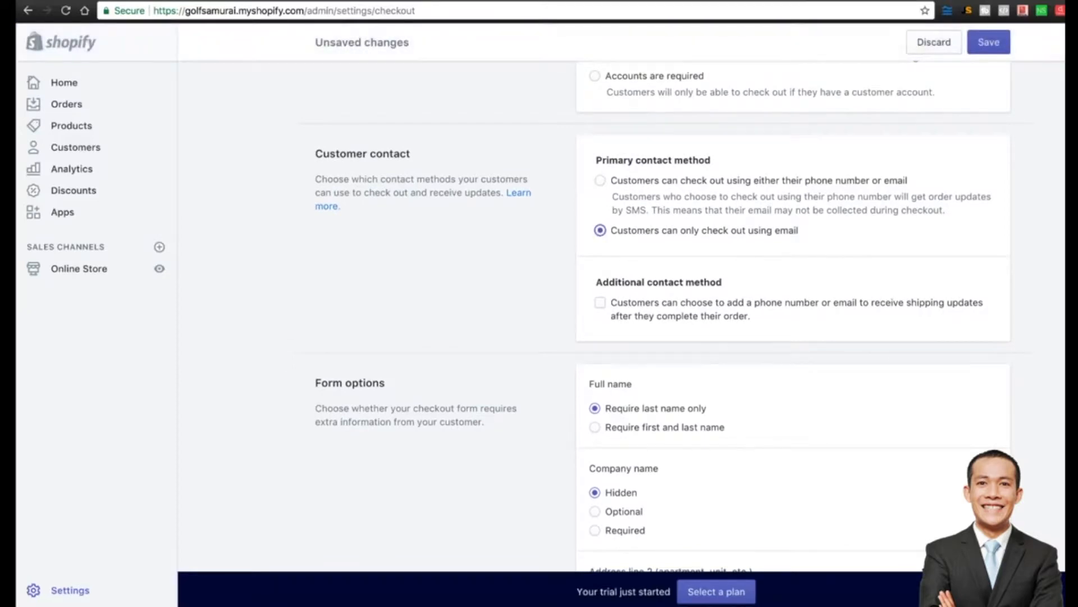
Require customers to enter both first and last name at checkout.
{"action": "scroll", "coordinate": [663, 313], "scroll_direction": "down", "scroll_amount": 2}
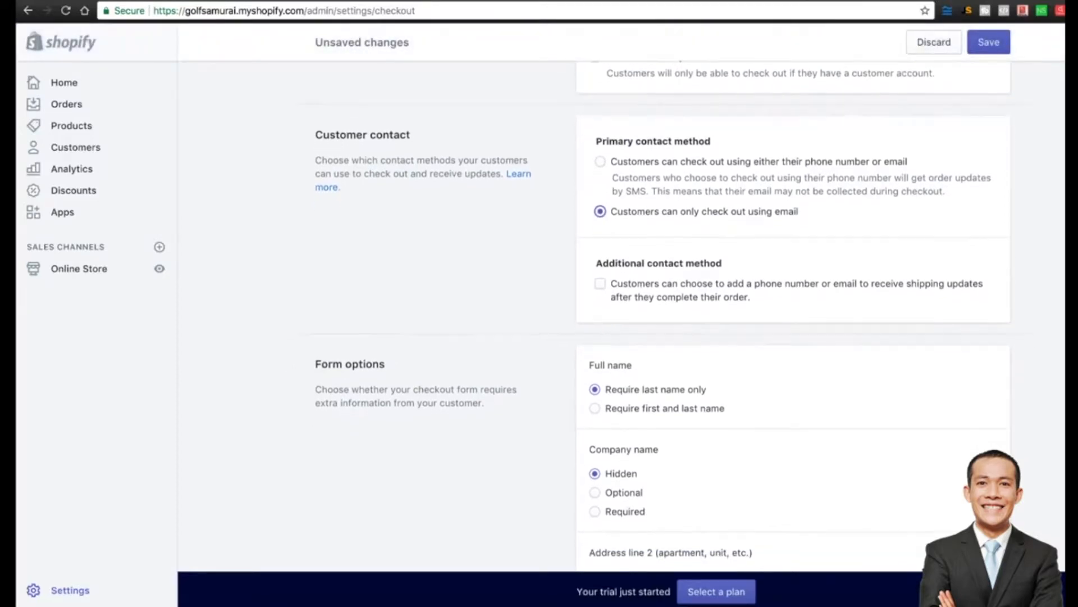
{"action": "scroll", "coordinate": [663, 314], "scroll_direction": "down", "scroll_amount": 2}
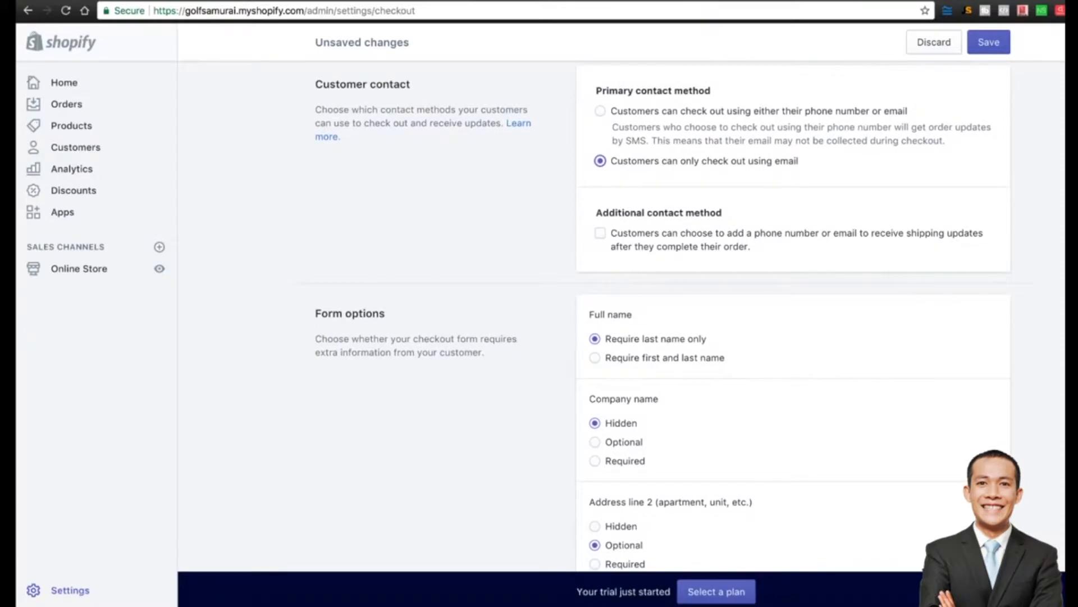
{"action": "scroll", "coordinate": [663, 313], "scroll_direction": "down", "scroll_amount": 1}
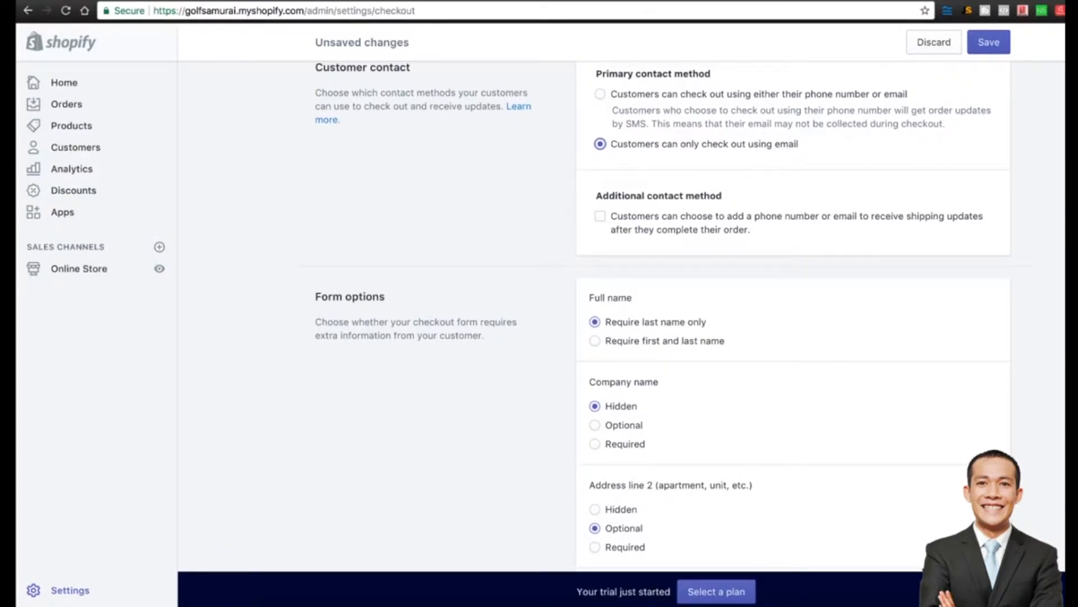
{"action": "scroll", "coordinate": [663, 314], "scroll_direction": "down", "scroll_amount": 3}
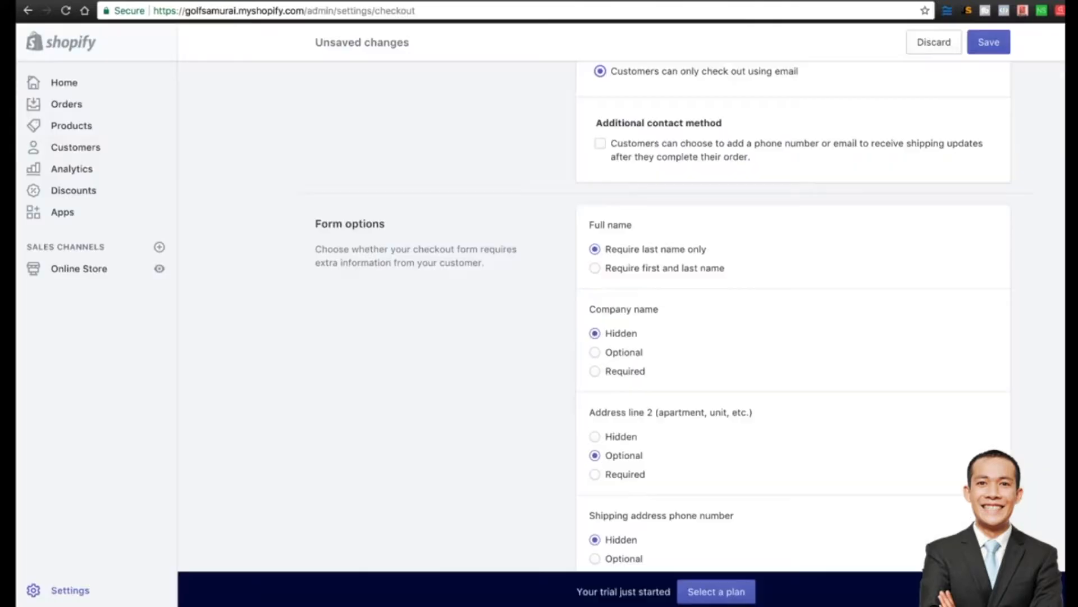
{"action": "left_click", "coordinate": [595, 268]}
{"action": "scroll", "coordinate": [662, 317], "scroll_direction": "down", "scroll_amount": 3}
{"action": "scroll", "coordinate": [662, 318], "scroll_direction": "down", "scroll_amount": 1}
{"action": "scroll", "coordinate": [663, 317], "scroll_direction": "down", "scroll_amount": 6}
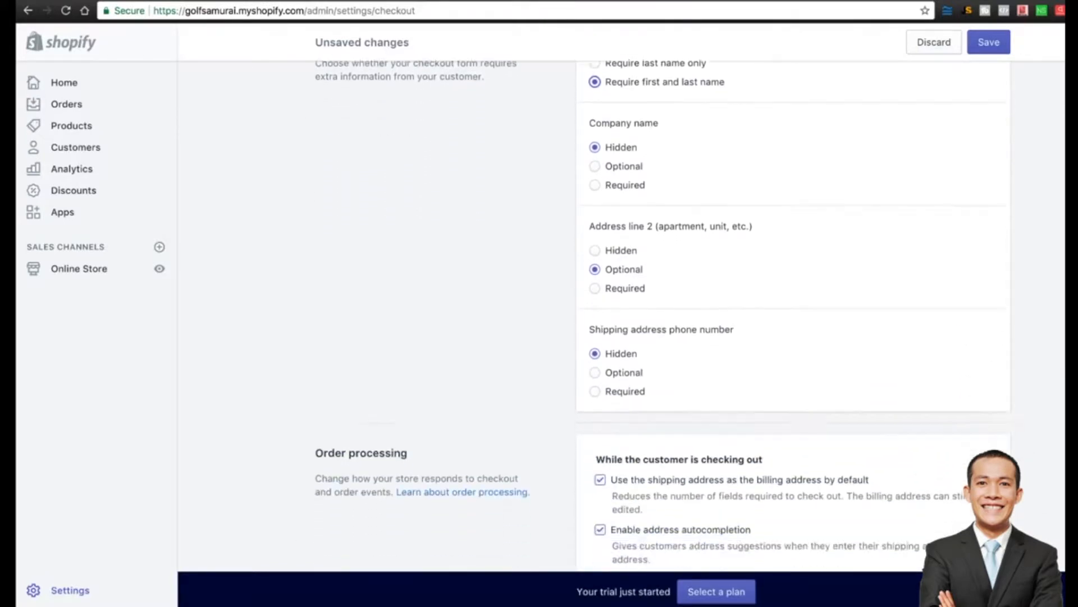
{"action": "scroll", "coordinate": [663, 317], "scroll_direction": "down", "scroll_amount": 6}
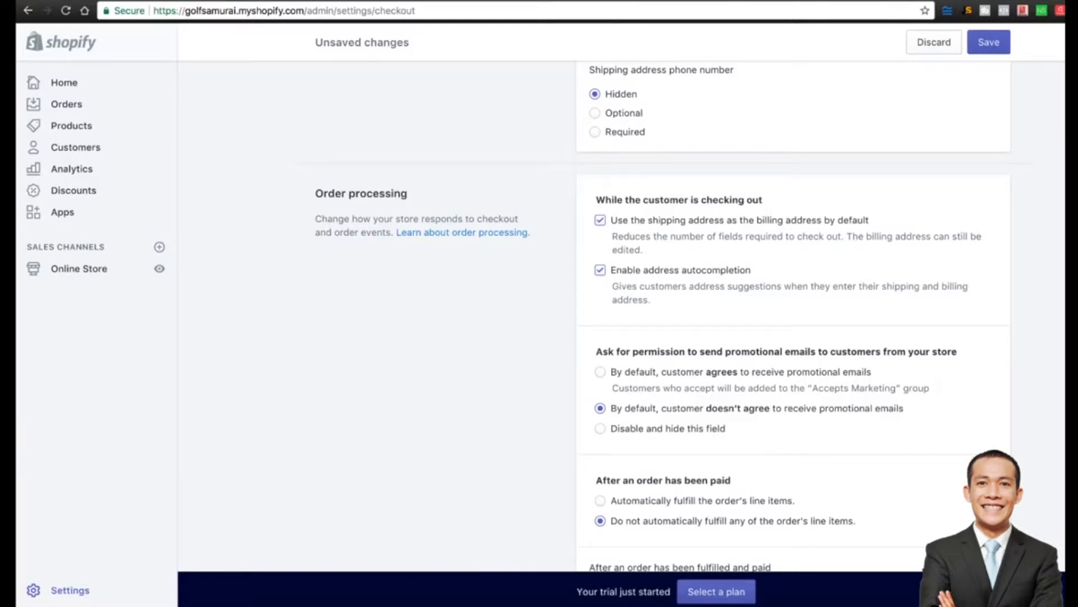
Set promotional email permission to 'By default, customer agrees'.
{"action": "scroll", "coordinate": [663, 318], "scroll_direction": "down", "scroll_amount": 4}
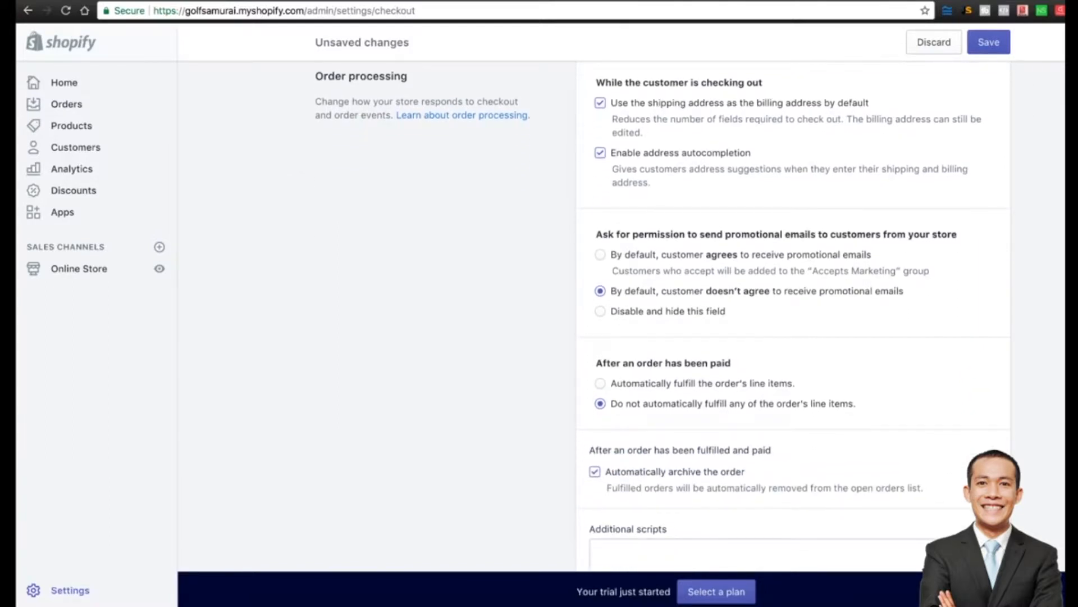
{"action": "triple_click", "coordinate": [623, 234]}
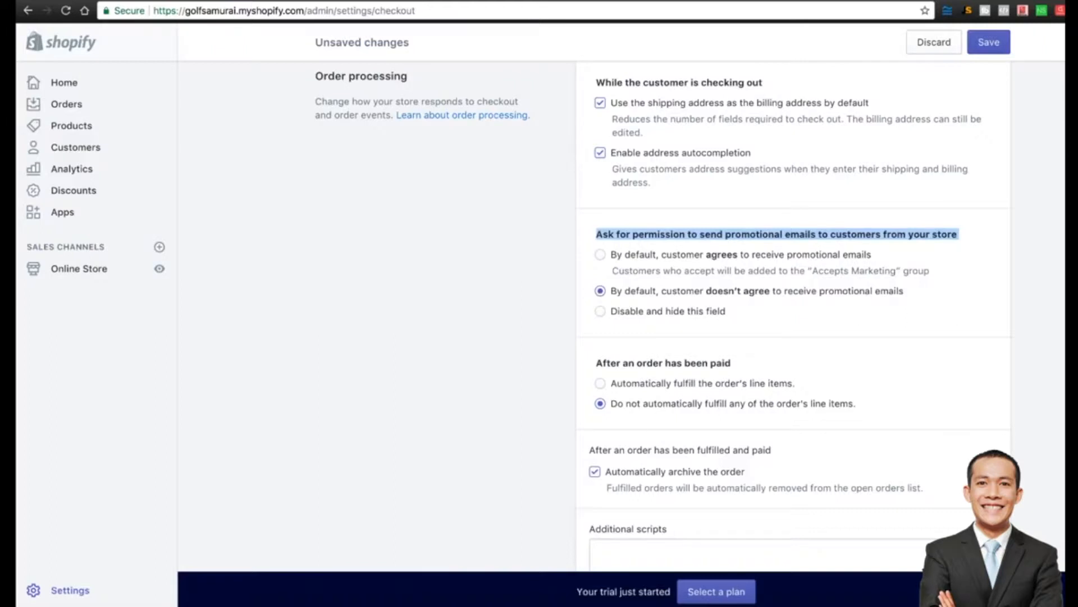
{"action": "left_click", "coordinate": [600, 254]}
{"action": "scroll", "coordinate": [661, 313], "scroll_direction": "down", "scroll_amount": 2}
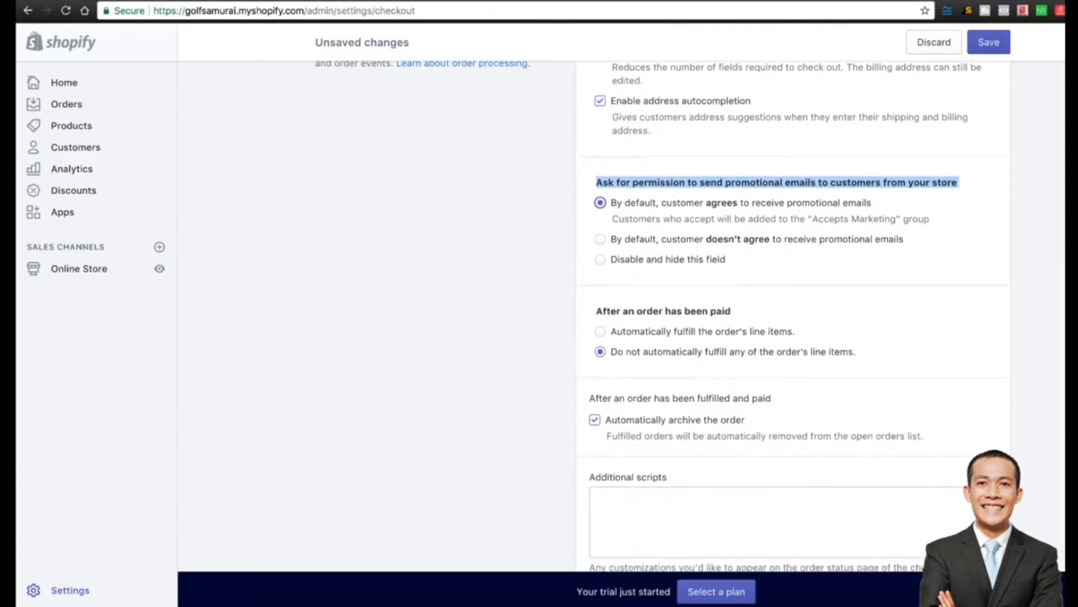
{"action": "scroll", "coordinate": [661, 313], "scroll_direction": "down", "scroll_amount": 3}
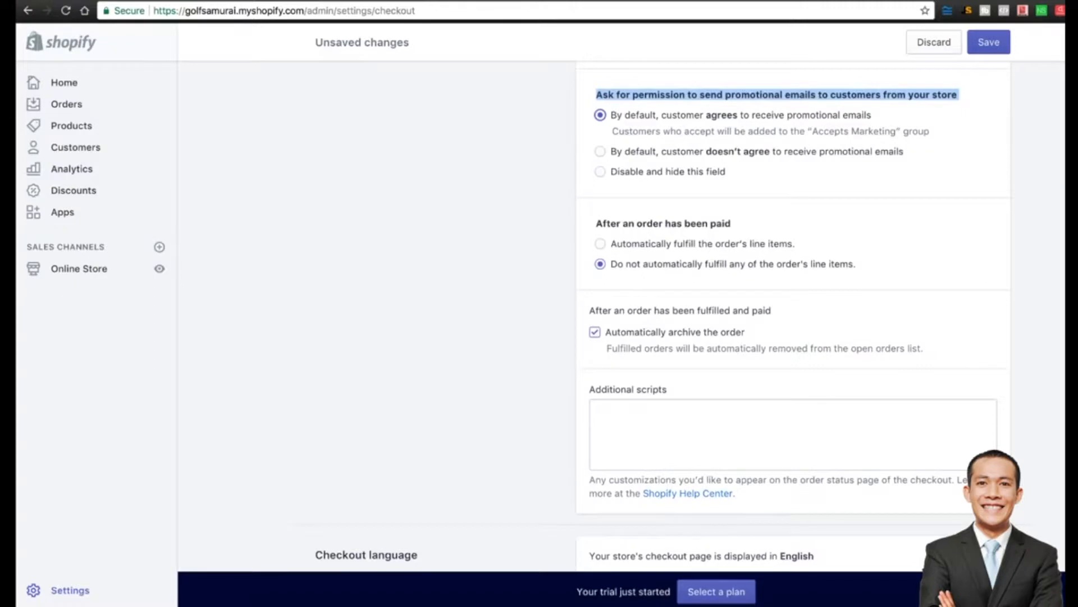
{"action": "scroll", "coordinate": [661, 314], "scroll_direction": "down", "scroll_amount": 8}
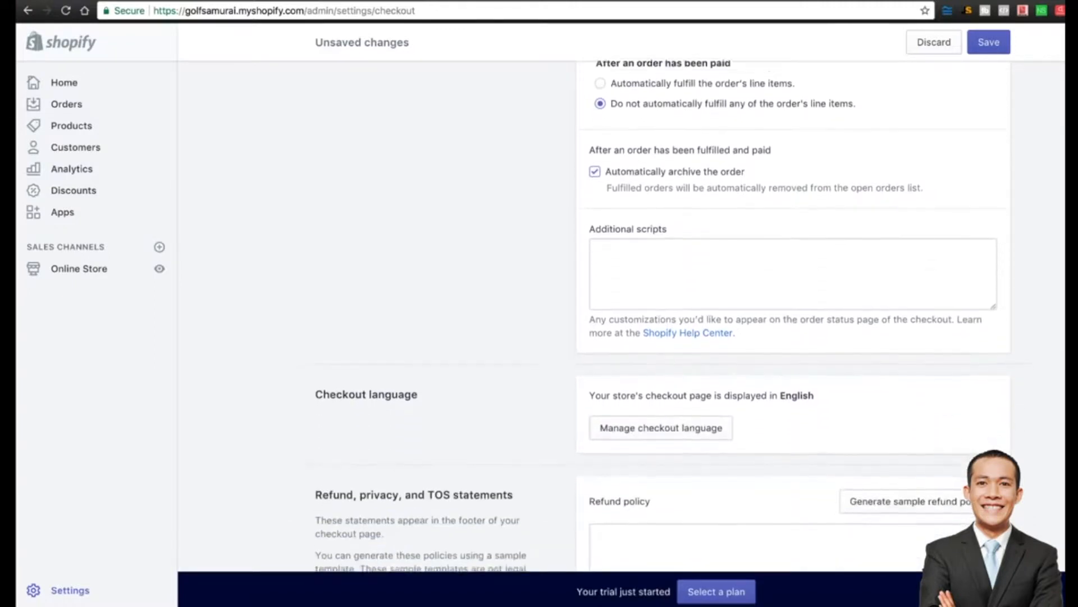
{"action": "scroll", "coordinate": [661, 313], "scroll_direction": "down", "scroll_amount": 5}
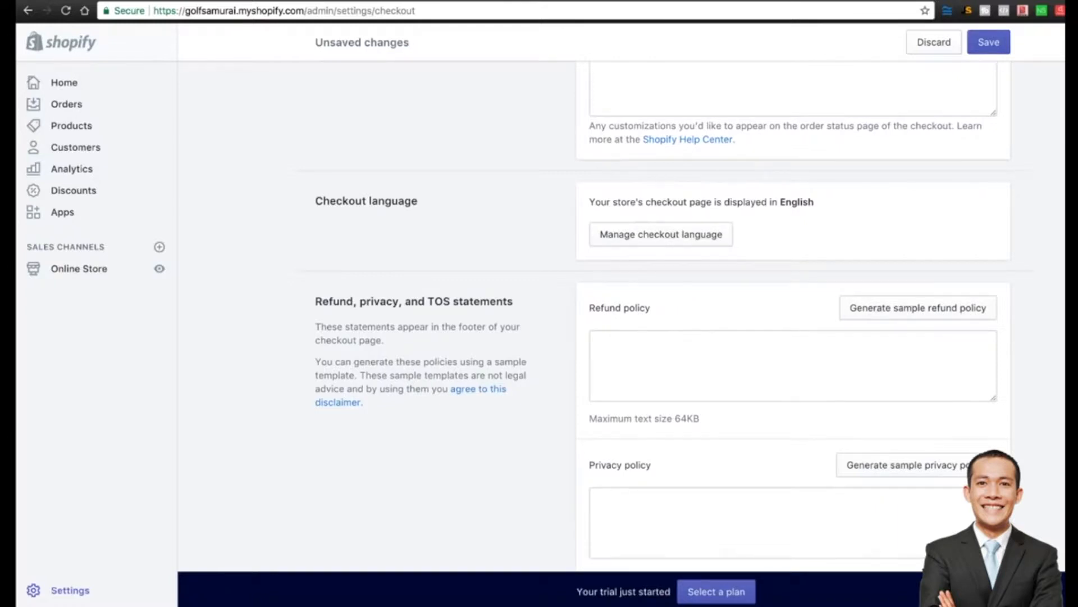
Generate a sample refund policy and replace its old contact e-mail with the store support address.
{"action": "left_click", "coordinate": [918, 308]}
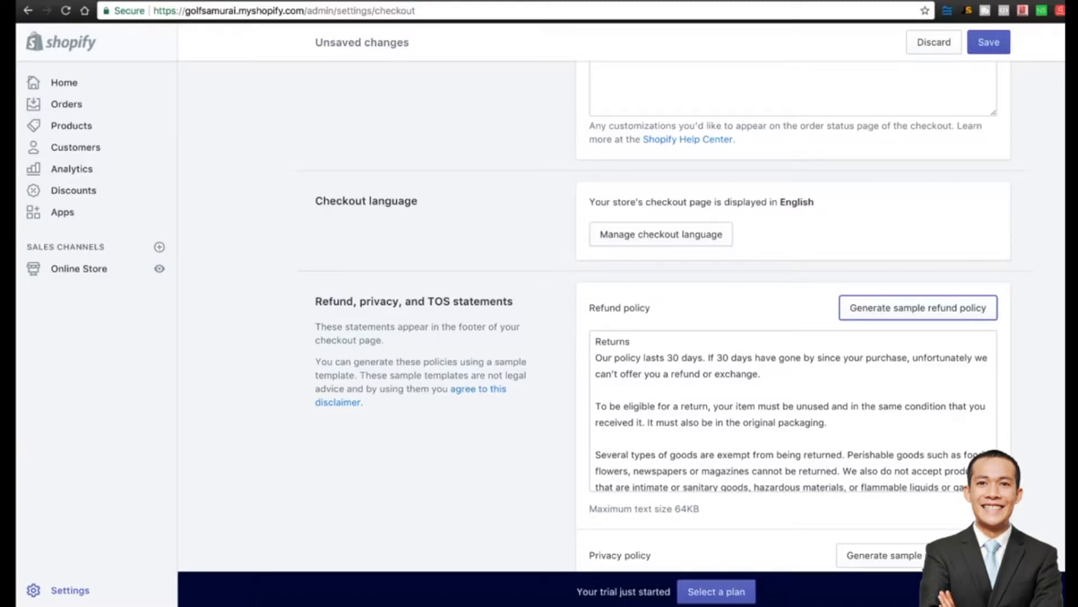
{"action": "scroll", "coordinate": [657, 324], "scroll_direction": "down", "scroll_amount": 2}
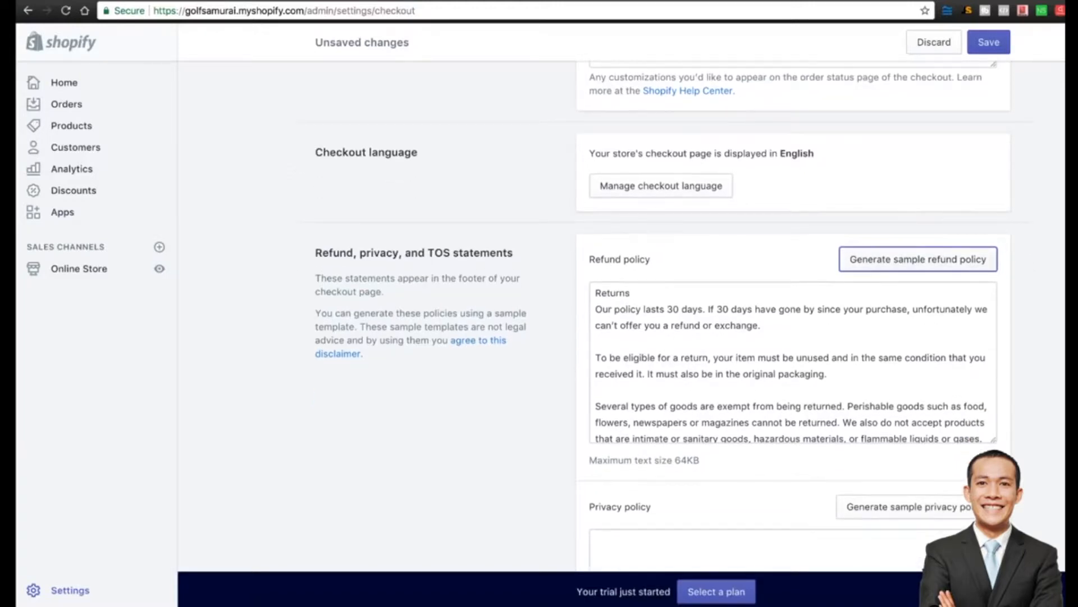
{"action": "scroll", "coordinate": [796, 363], "scroll_direction": "down", "scroll_amount": 2}
{"action": "key", "text": "ctrl+f"}
{"action": "type", "text": "steph"}
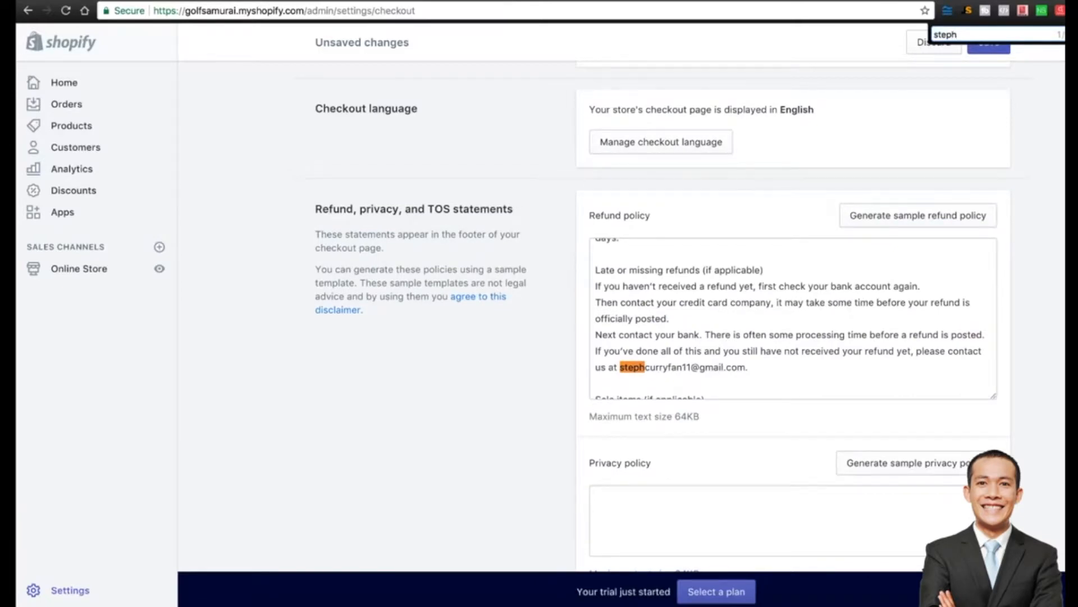
{"action": "left_click_drag", "start_coordinate": [620, 367], "coordinate": [748, 367]}
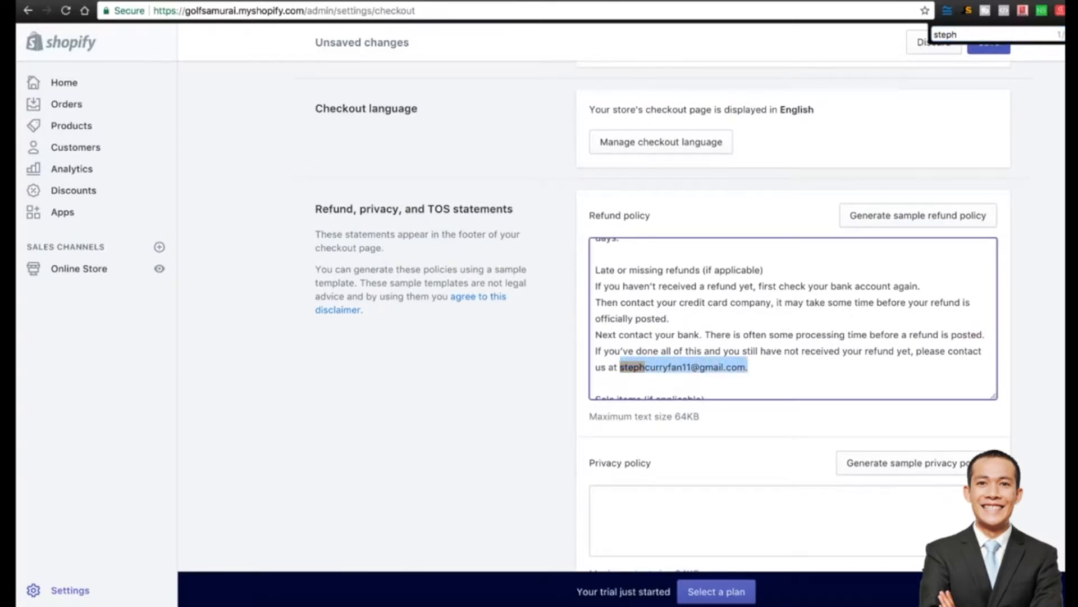
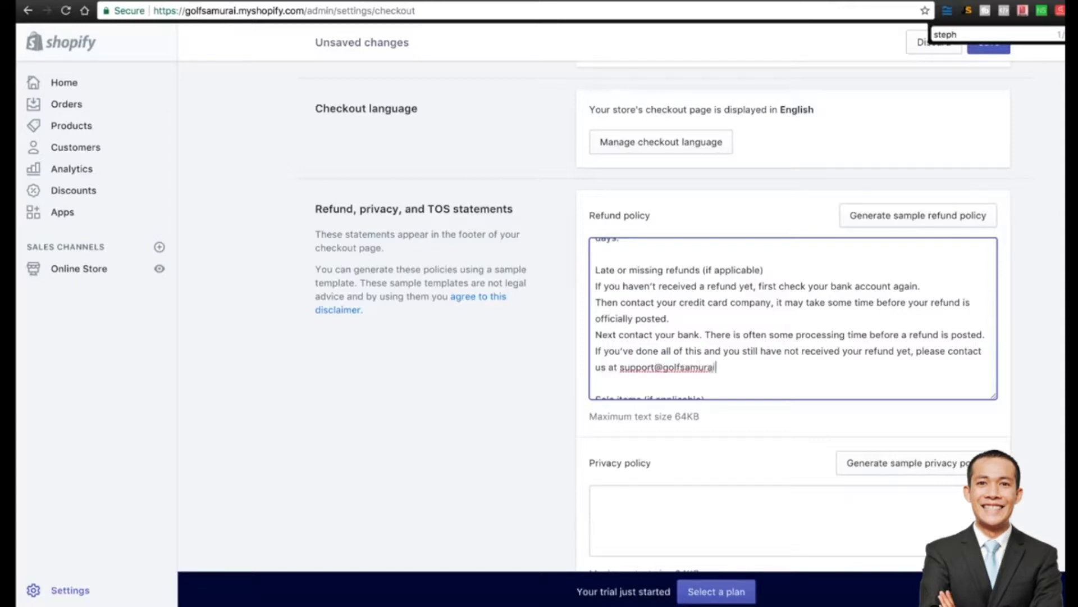
{"action": "left_click_drag", "start_coordinate": [620, 367], "coordinate": [737, 367]}
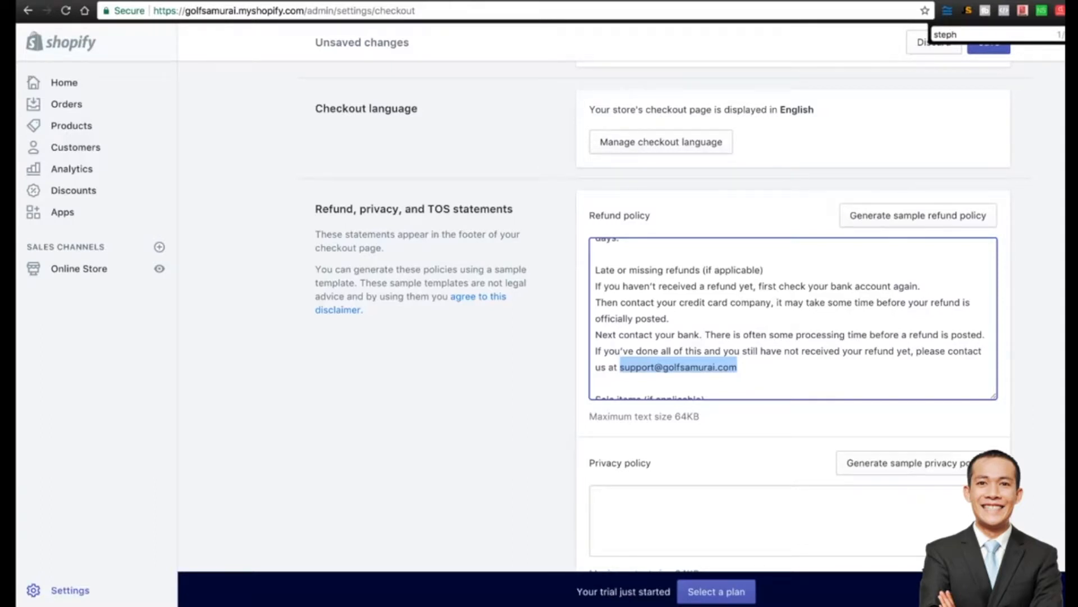
{"action": "left_click", "coordinate": [739, 368]}
{"action": "scroll", "coordinate": [793, 319], "scroll_direction": "down", "scroll_amount": 1}
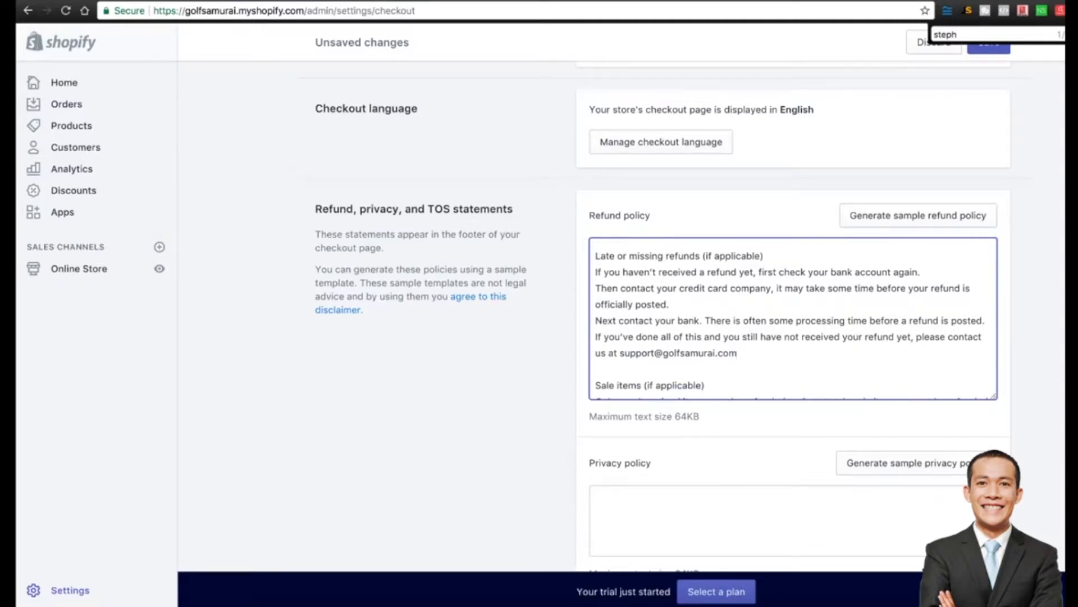
{"action": "scroll", "coordinate": [794, 319], "scroll_direction": "down", "scroll_amount": 5}
Generate a sample privacy policy and search it for the old contact e-mail.
{"action": "left_click", "coordinate": [916, 298]}
{"action": "scroll", "coordinate": [793, 319], "scroll_direction": "down", "scroll_amount": 4}
{"action": "scroll", "coordinate": [793, 319], "scroll_direction": "down", "scroll_amount": 1}
{"action": "key", "text": "super+f"}
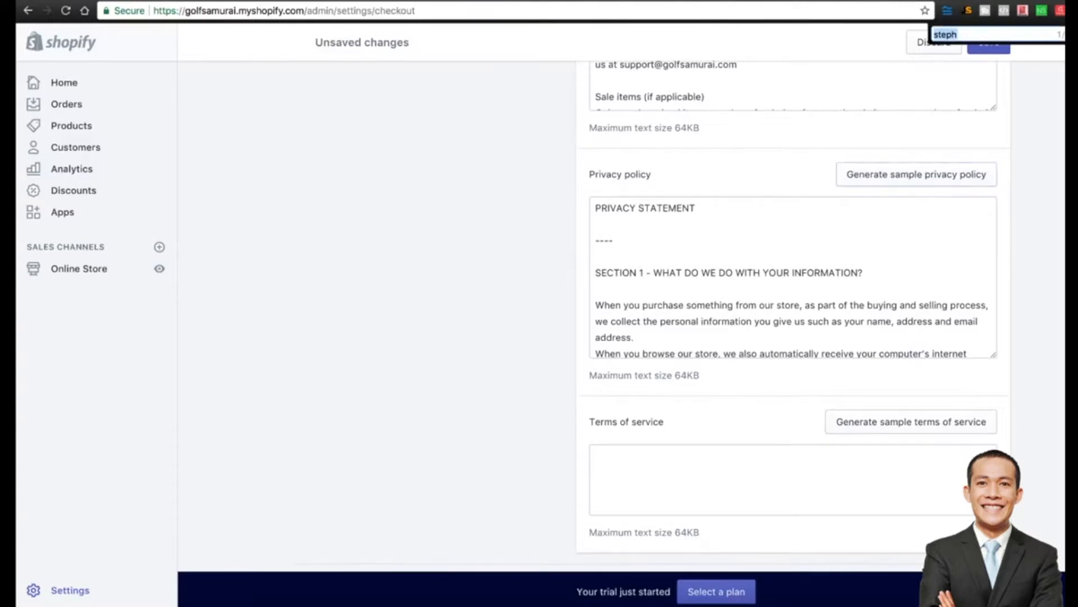
Locate the old contact e-mail within the privacy policy text.
{"action": "type", "text": "steph"}
{"action": "left_click", "coordinate": [637, 337]}
{"action": "key", "text": "Return"}
{"action": "key", "text": "Return"}
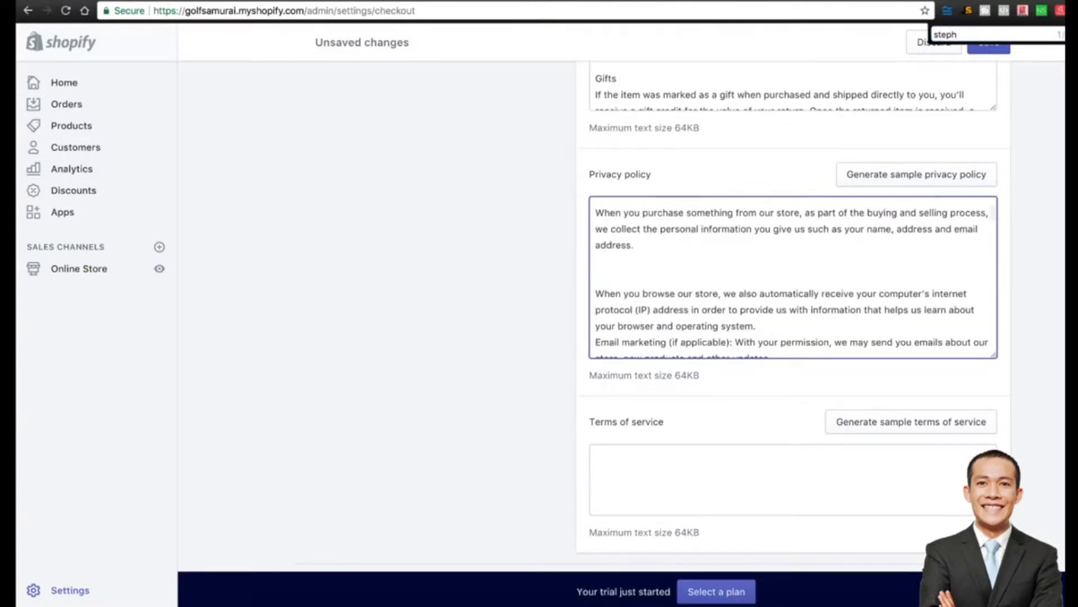
{"action": "key", "text": "super+g"}
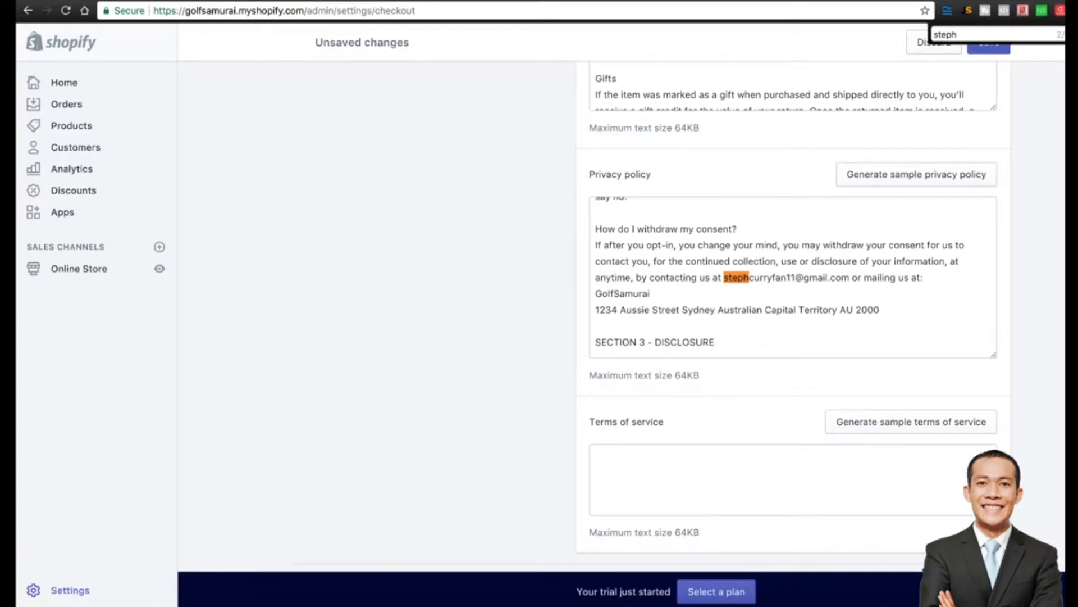
{"action": "scroll", "coordinate": [793, 393], "scroll_direction": "down", "scroll_amount": 1}
Generate a sample terms of service and save the checkout settings.
{"action": "left_click", "coordinate": [911, 377]}
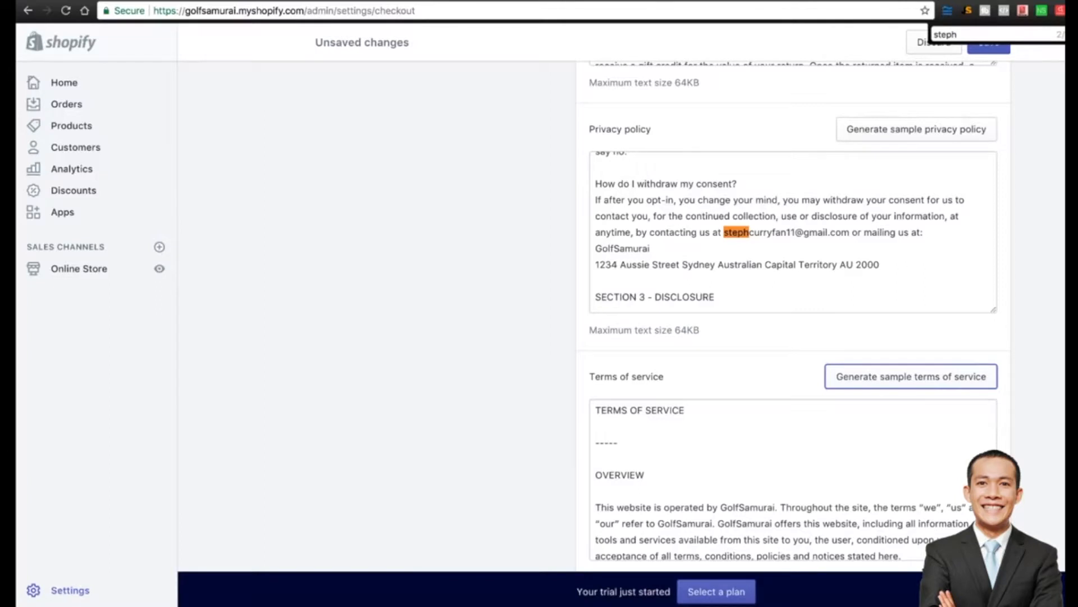
{"action": "scroll", "coordinate": [793, 337], "scroll_direction": "down", "scroll_amount": 2}
{"action": "left_click", "coordinate": [989, 49]}
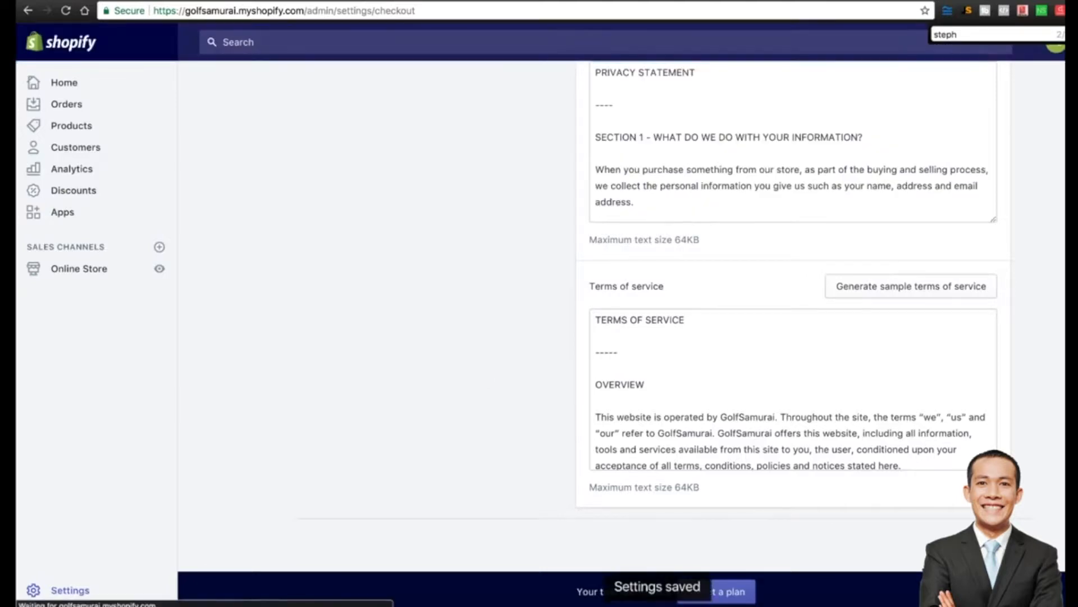
{"action": "scroll", "coordinate": [622, 314], "scroll_direction": "up", "scroll_amount": 20}
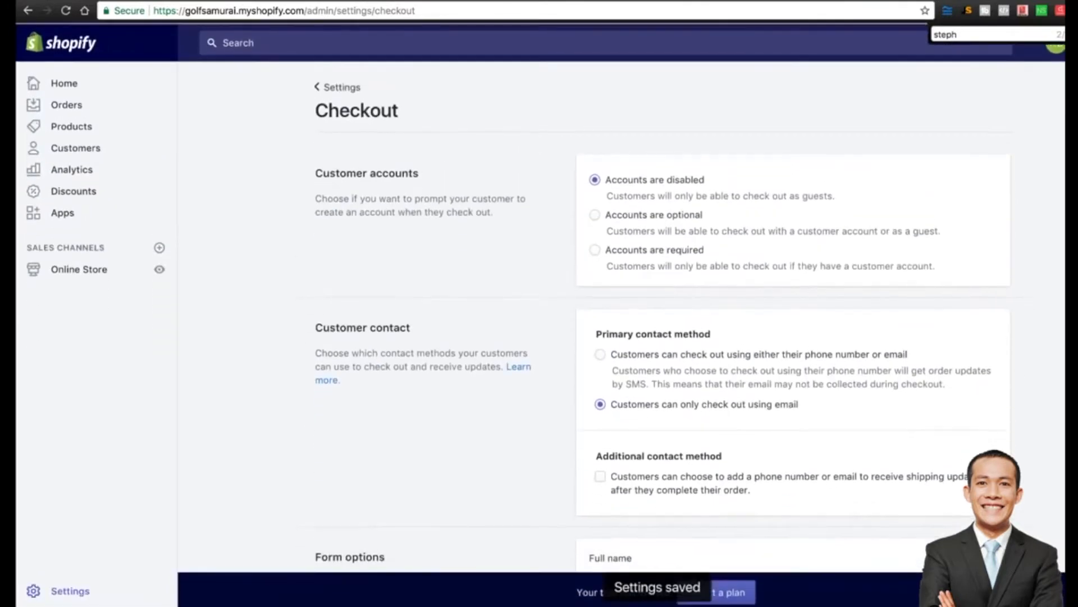
{"action": "left_click", "coordinate": [341, 87]}
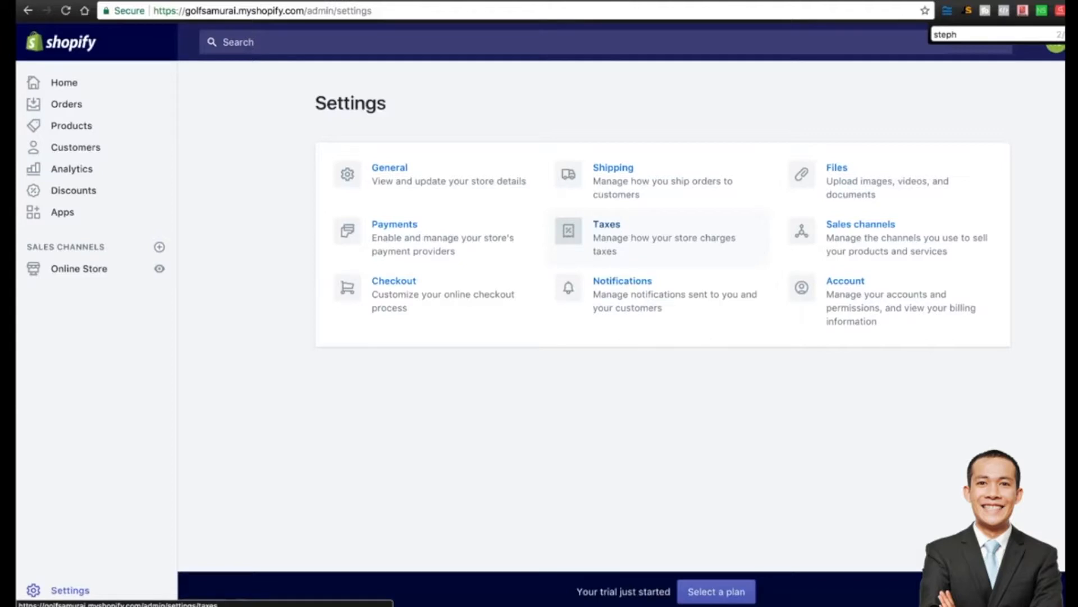
{"action": "left_click", "coordinate": [646, 237]}
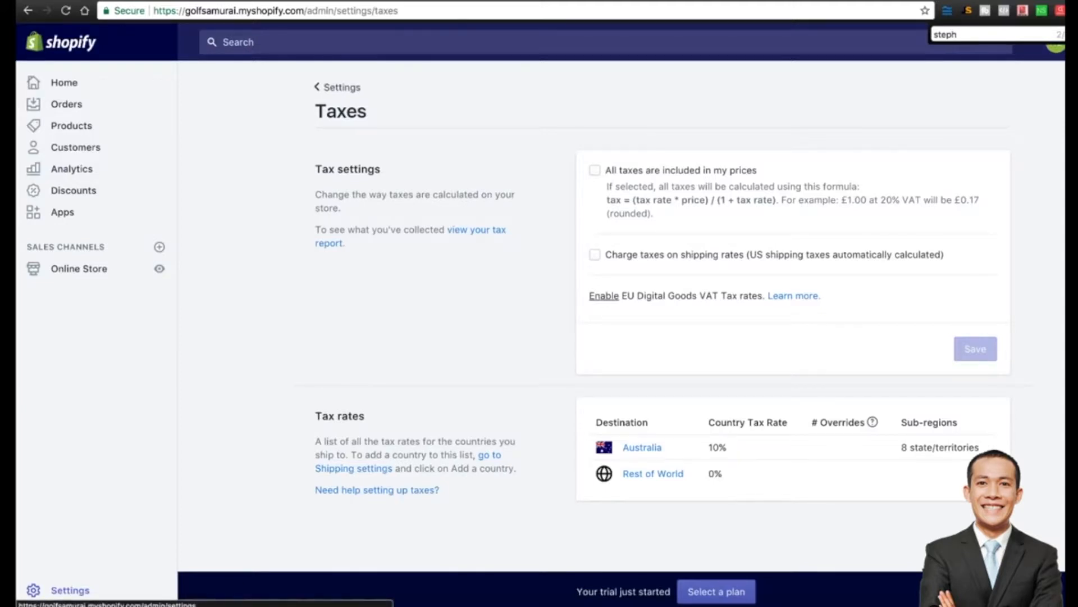
{"action": "left_click", "coordinate": [337, 87]}
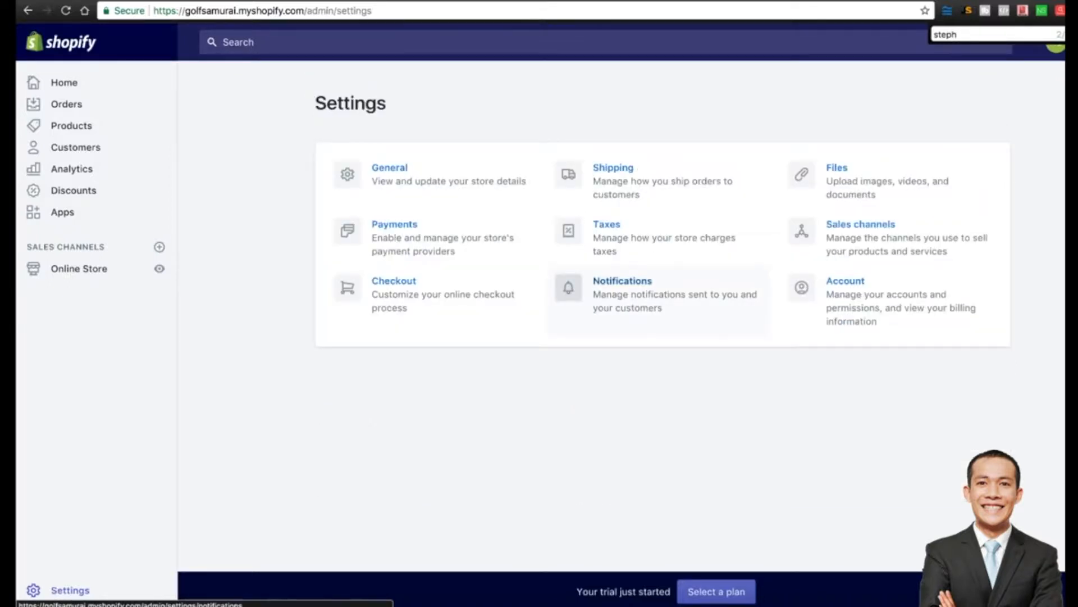
Open Notifications and browse the order, shipping and customer notification templates.
{"action": "left_click", "coordinate": [623, 286]}
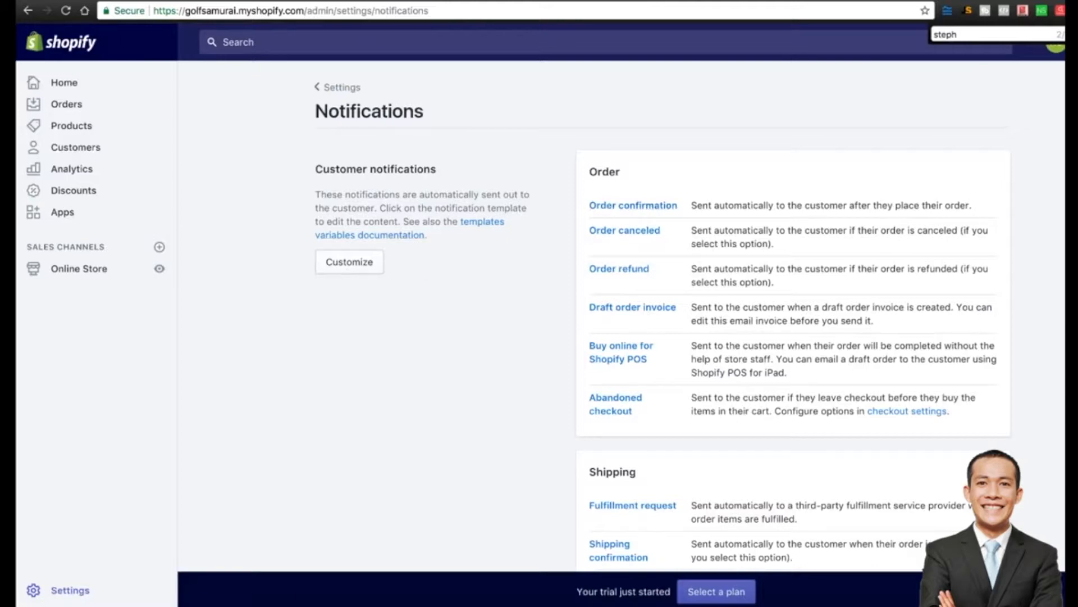
{"action": "scroll", "coordinate": [663, 315], "scroll_direction": "down", "scroll_amount": 5}
{"action": "scroll", "coordinate": [663, 315], "scroll_direction": "down", "scroll_amount": 7}
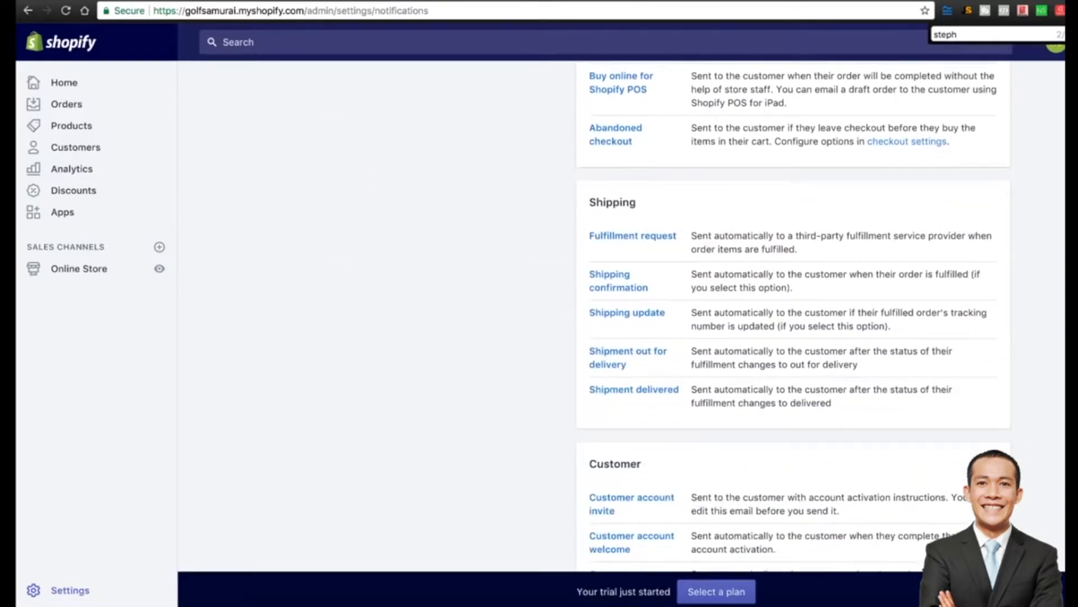
{"action": "scroll", "coordinate": [663, 314], "scroll_direction": "down", "scroll_amount": 3}
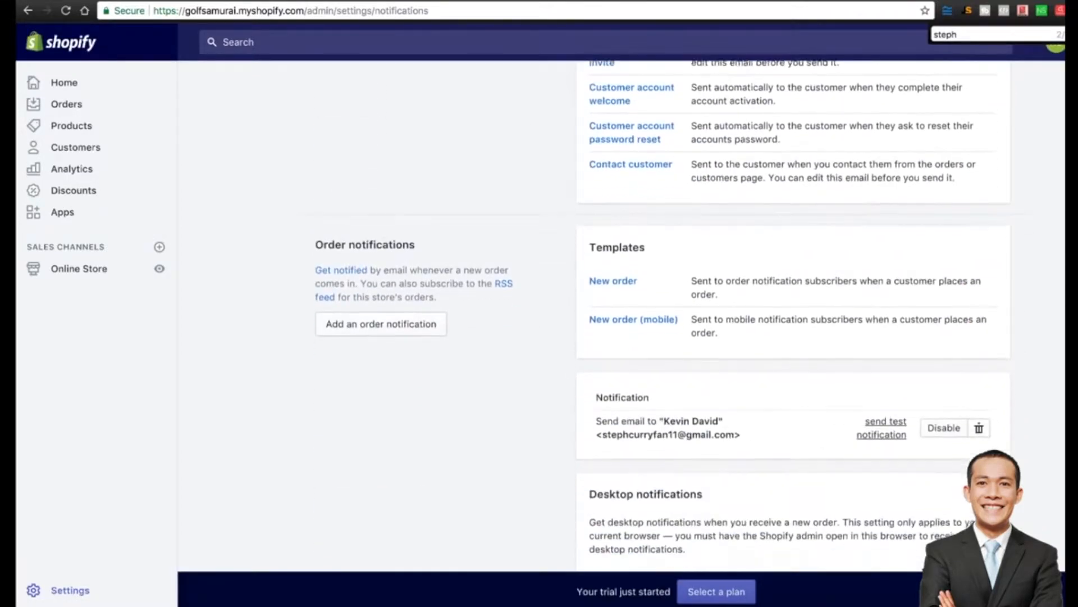
{"action": "scroll", "coordinate": [662, 315], "scroll_direction": "up", "scroll_amount": 14}
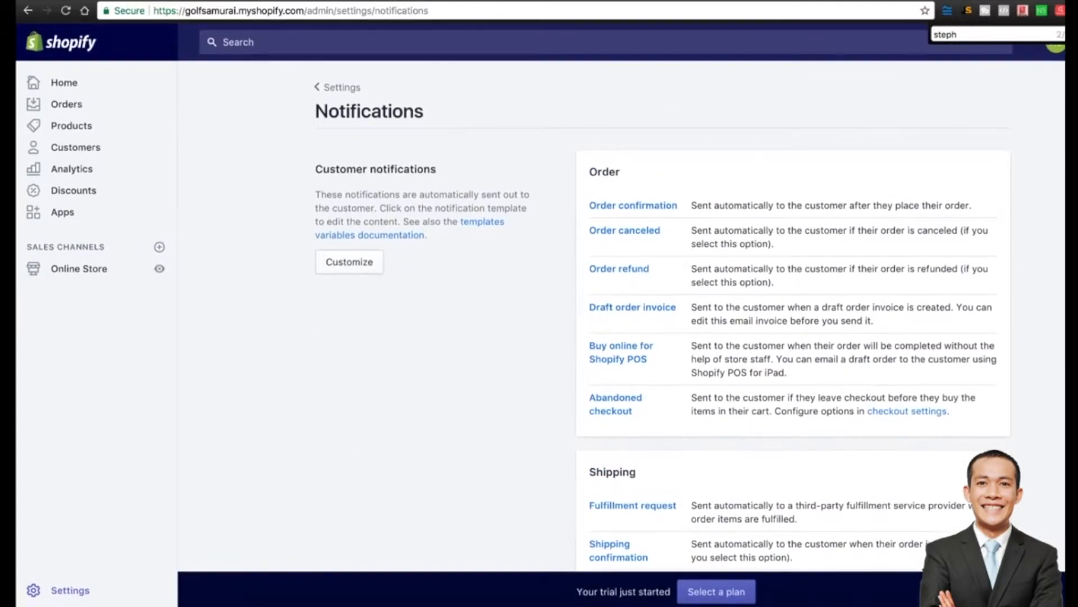
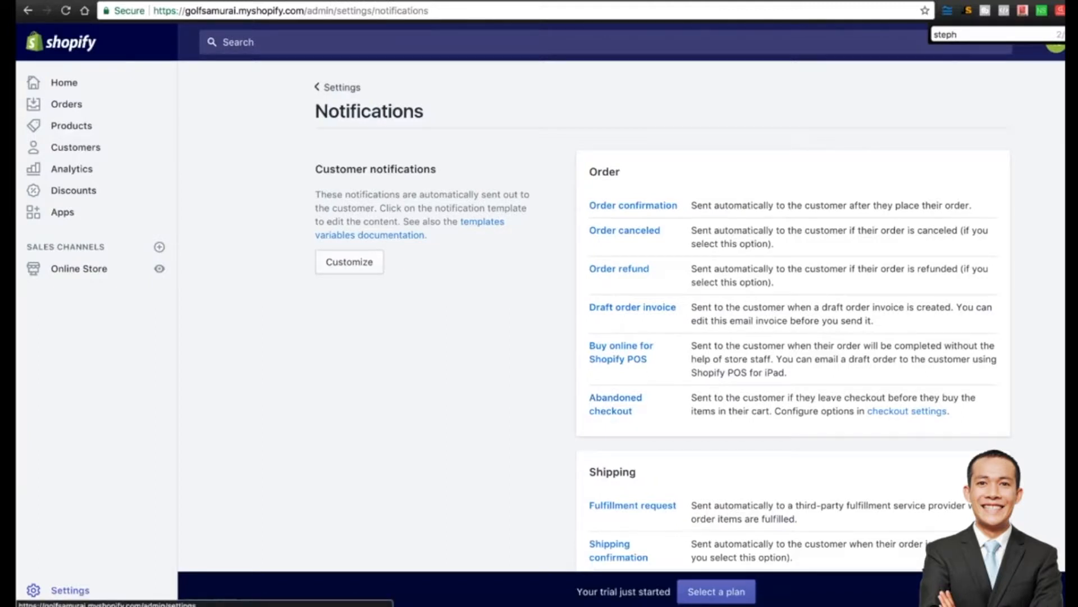
Go back from Notifications to the main Shopify Settings overview.
{"action": "left_click", "coordinate": [337, 87]}
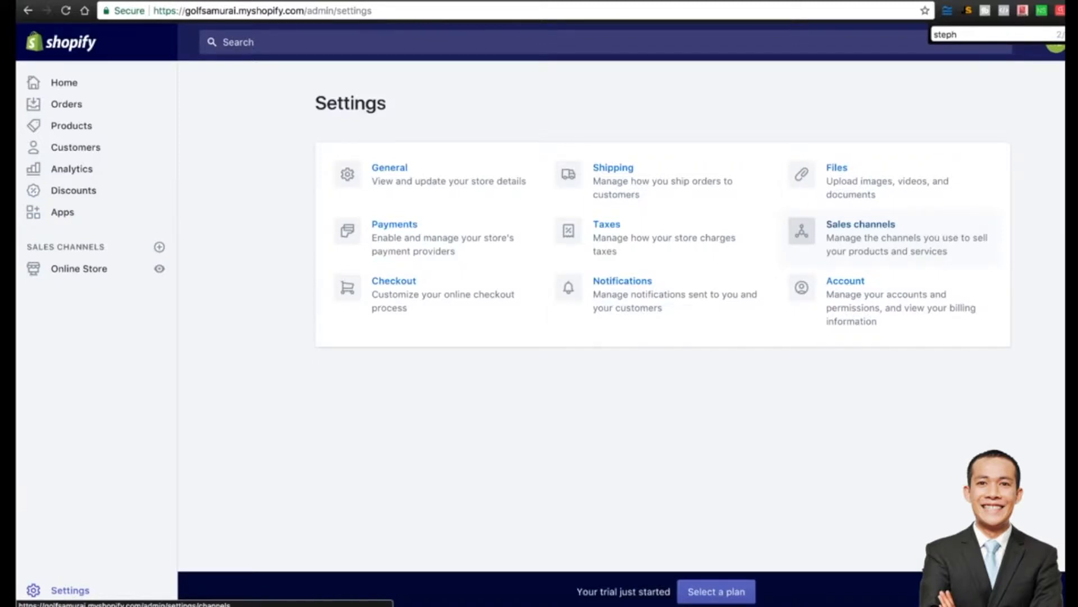
Open the Shipping settings, then enter 'mens polo' in the AliExpress product search.
{"action": "left_click", "coordinate": [654, 182]}
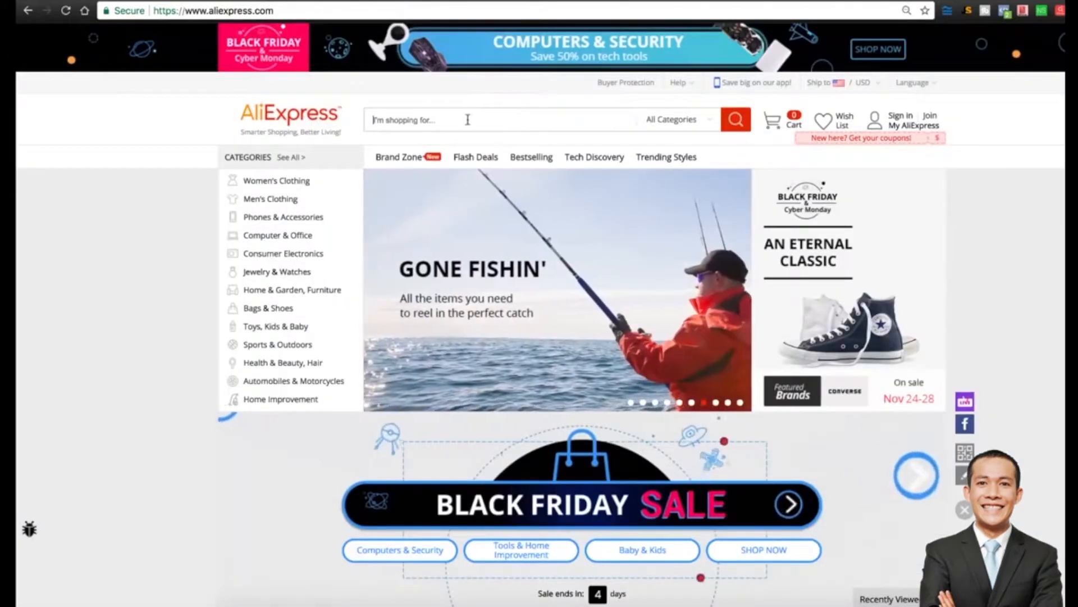
{"action": "type", "text": "mens polo"}
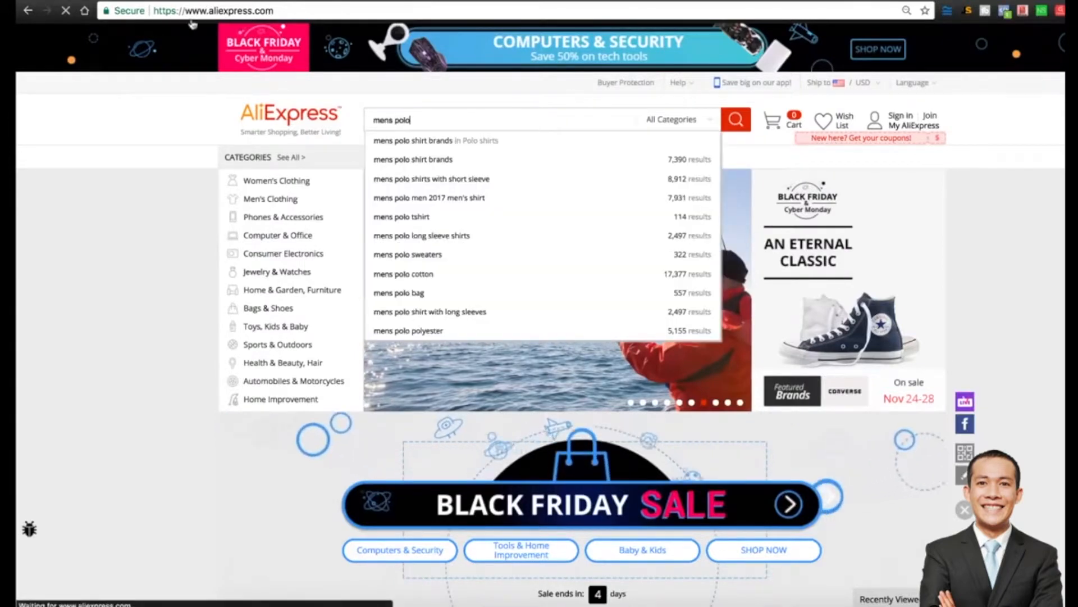
Search AliExpress for mens polo, note the red shirt's US $11.83 price, and return to Shopify.
{"action": "key", "text": "Return"}
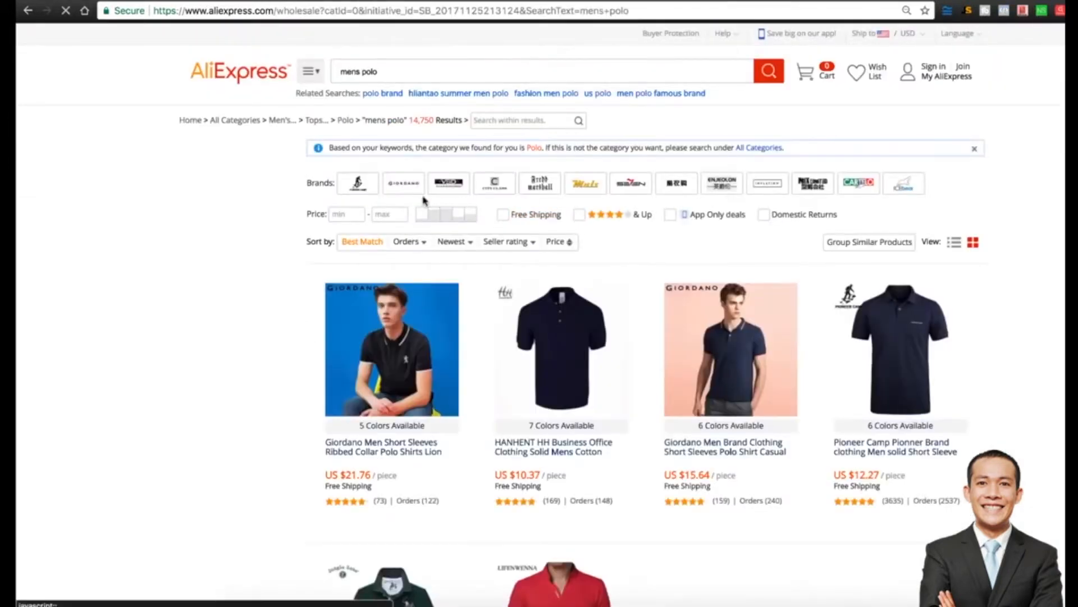
{"action": "scroll", "coordinate": [750, 192], "scroll_direction": "down", "scroll_amount": 3}
{"action": "scroll", "coordinate": [750, 192], "scroll_direction": "down", "scroll_amount": 2}
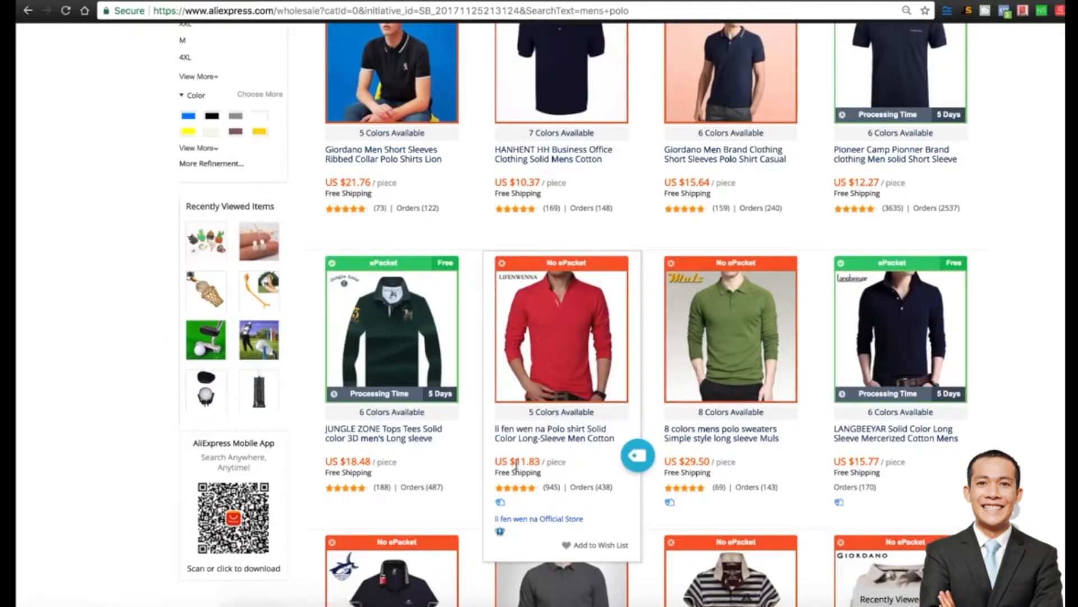
{"action": "left_click_drag", "start_coordinate": [495, 461], "coordinate": [540, 463]}
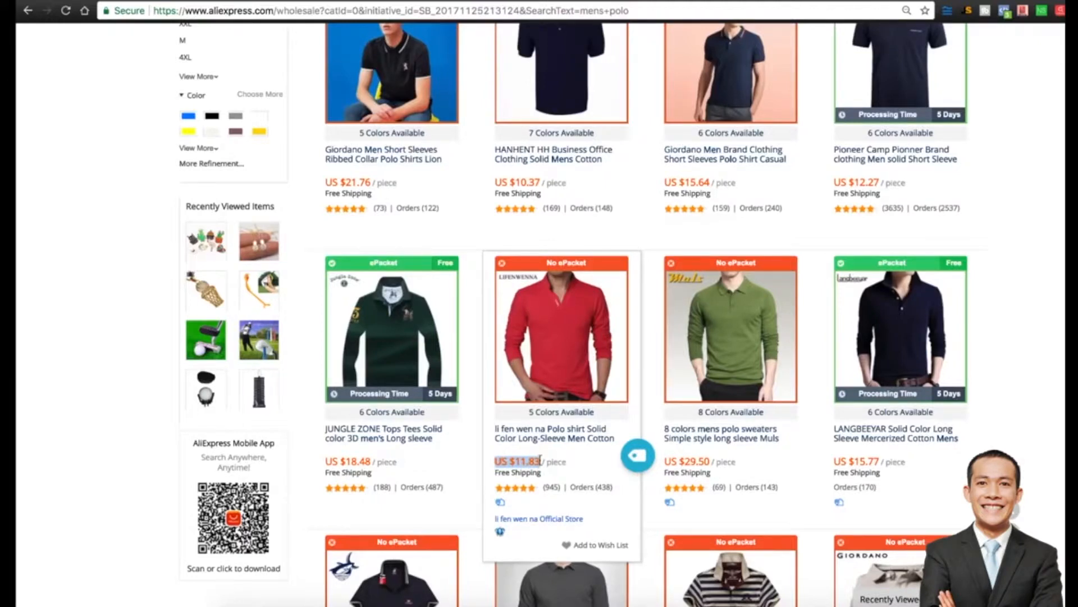
{"action": "left_click", "coordinate": [567, 464]}
{"action": "left_click_drag", "start_coordinate": [569, 464], "coordinate": [496, 459]}
{"action": "left_click", "coordinate": [495, 462]}
{"action": "left_click_drag", "start_coordinate": [494, 462], "coordinate": [571, 464]}
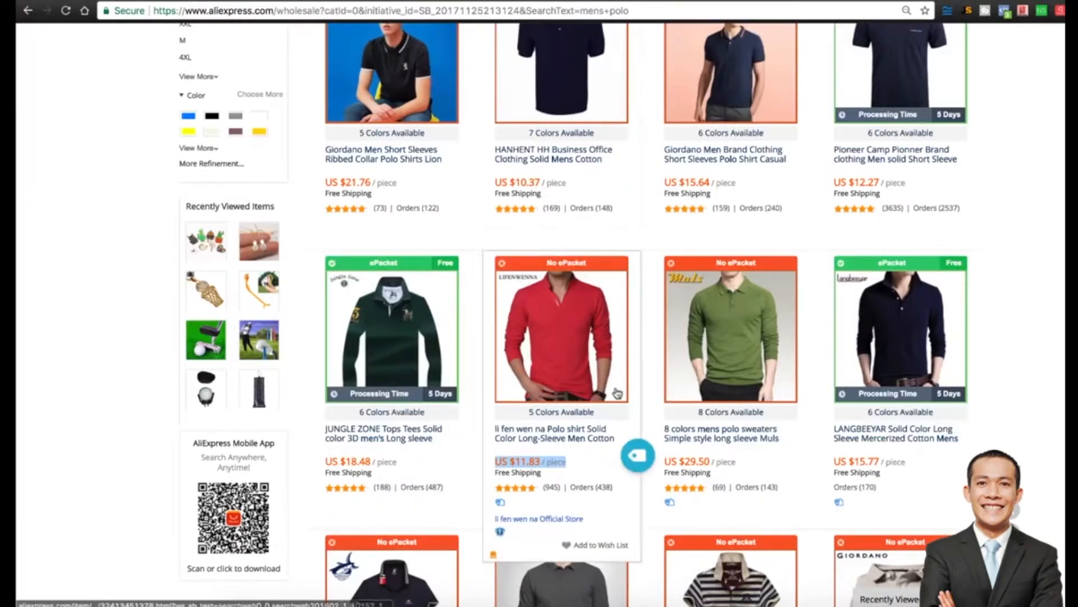
{"action": "left_click", "coordinate": [150, 2]}
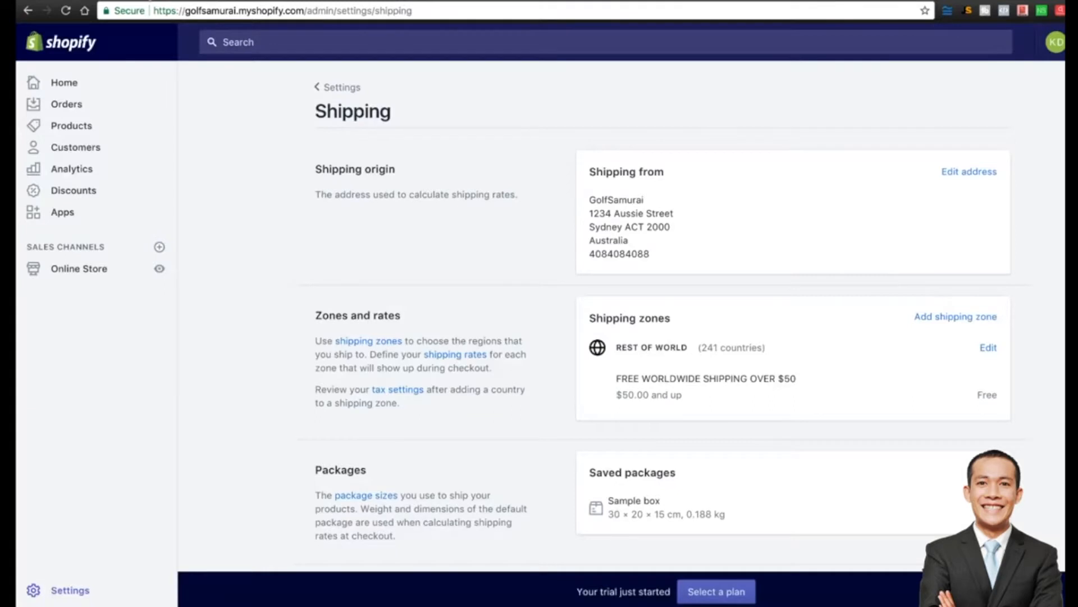
Delete the Rest of World shipping zone and start a new shipping zone.
{"action": "left_click", "coordinate": [989, 351]}
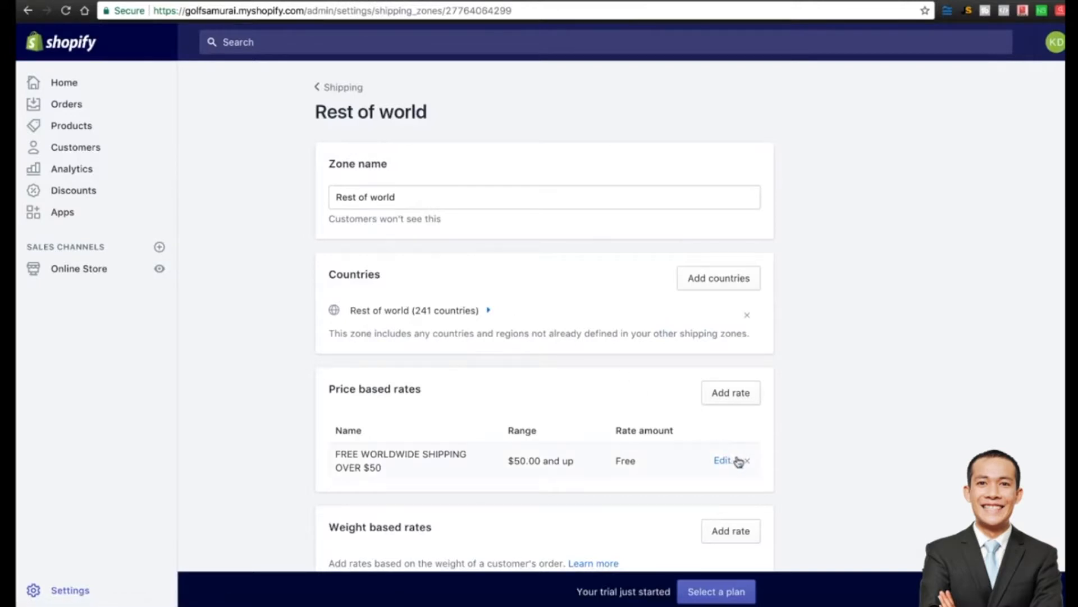
{"action": "scroll", "coordinate": [674, 444], "scroll_direction": "down", "scroll_amount": 5}
{"action": "left_click", "coordinate": [352, 464]}
{"action": "left_click", "coordinate": [739, 386]}
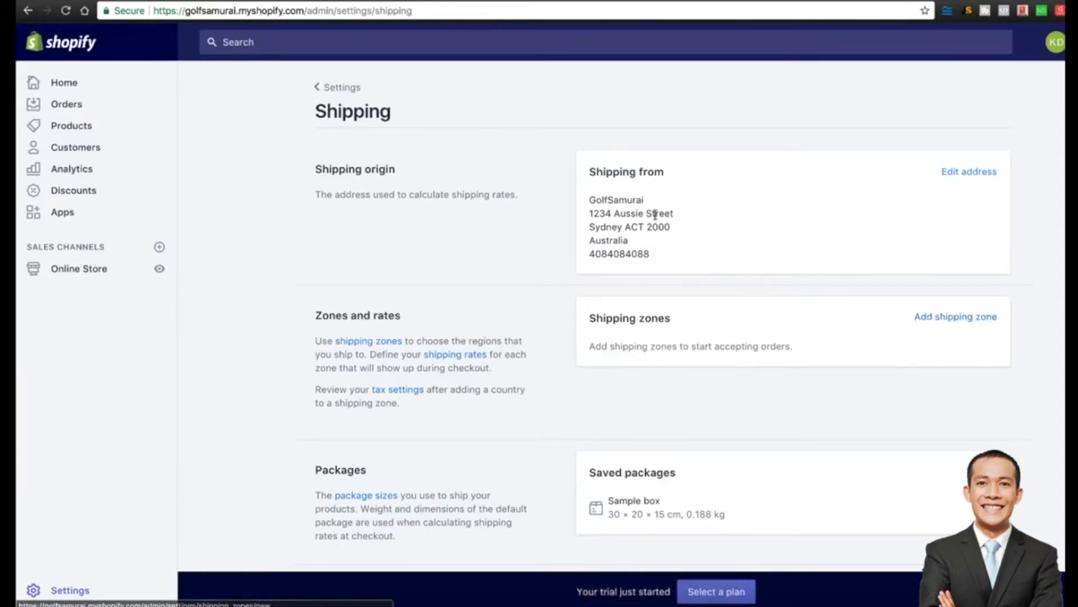
{"action": "left_click", "coordinate": [984, 321]}
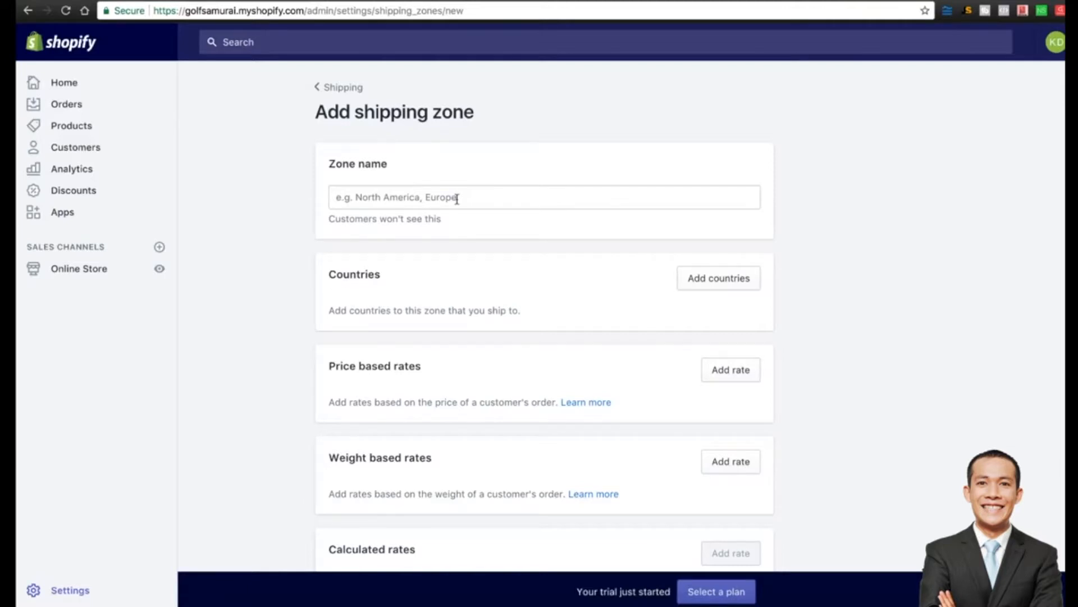
Name the new shipping zone 'big 4 free shipping over 50'.
{"action": "left_click", "coordinate": [456, 199]}
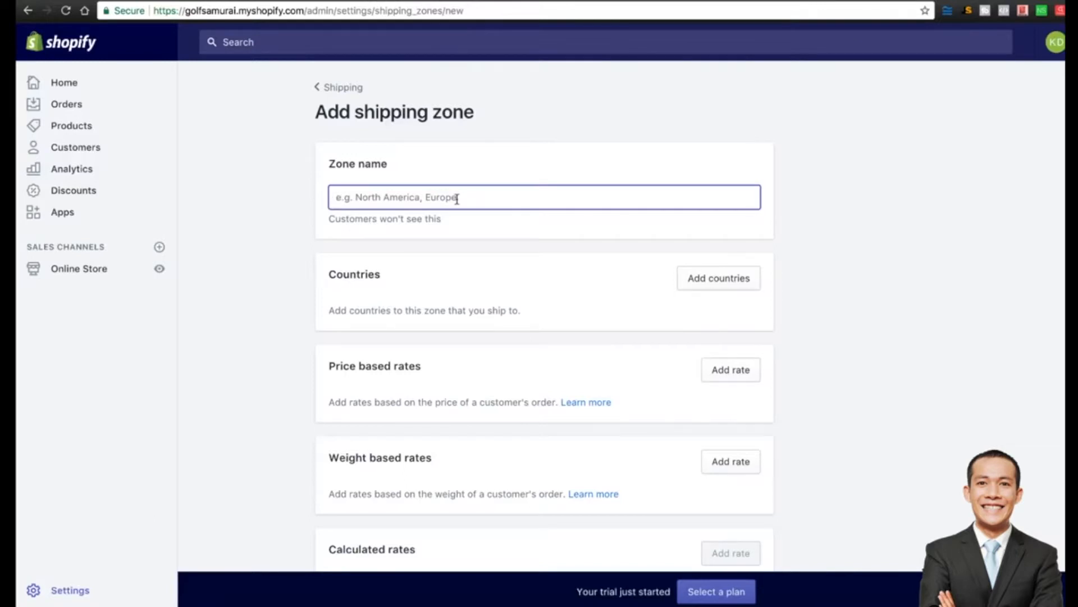
{"action": "type", "text": "united st"}
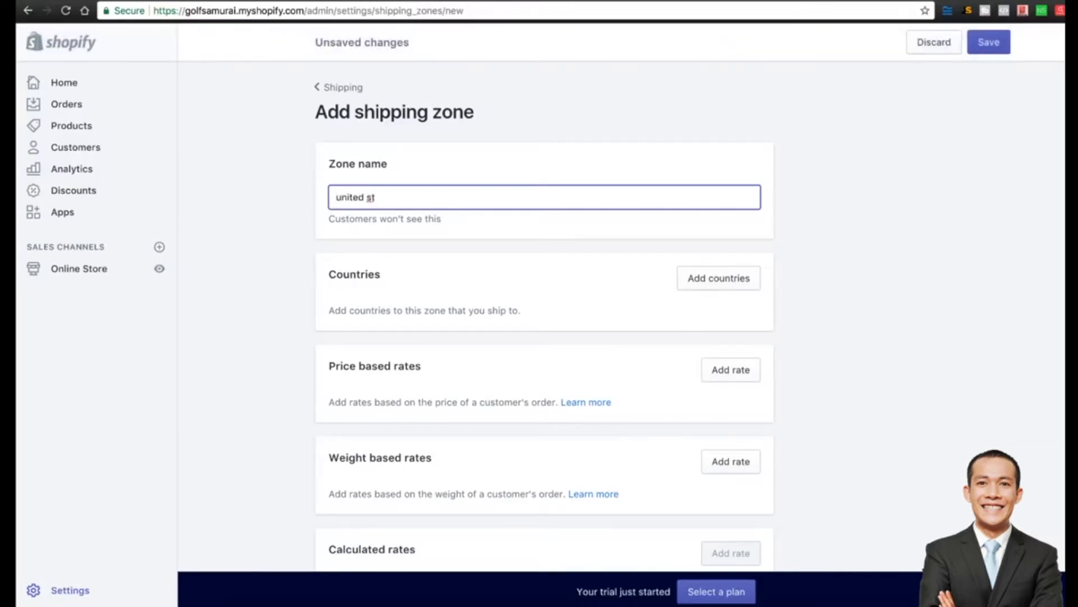
{"action": "key", "text": "super+a"}
{"action": "type", "text": "big 4 free shipoping o"}
{"action": "key", "text": "BackSpace"}
{"action": "key", "text": "BackSpace"}
{"action": "key", "text": "BackSpace"}
{"action": "key", "text": "BackSpace"}
{"action": "key", "text": "BackSpace"}
{"action": "key", "text": "BackSpace"}
{"action": "key", "text": "BackSpace"}
{"action": "type", "text": "ping over 50"}
Add United States to the zone's countries.
{"action": "left_click", "coordinate": [703, 281]}
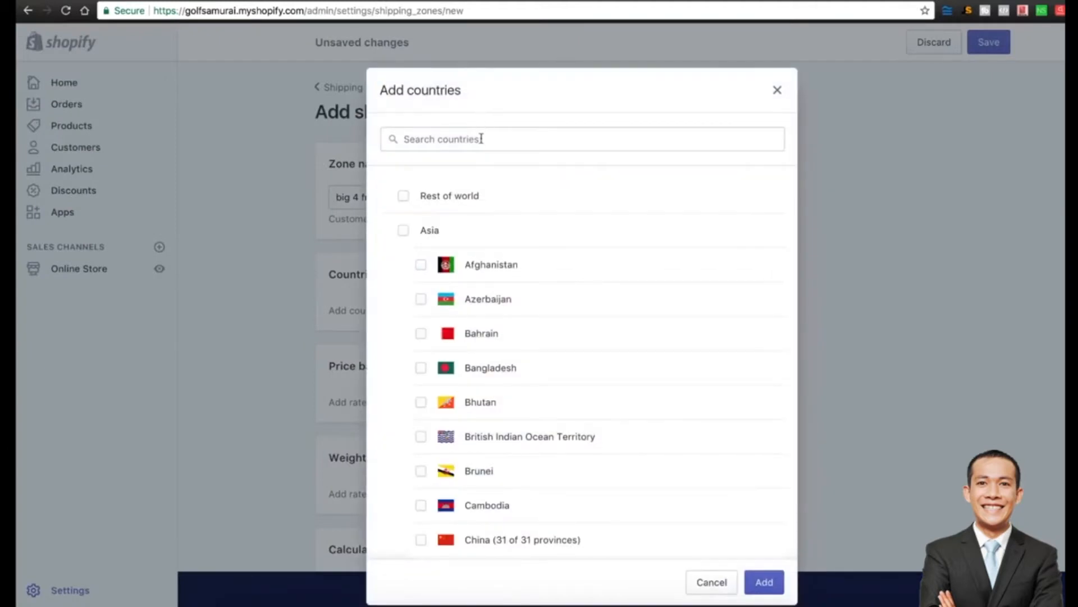
{"action": "left_click", "coordinate": [481, 138]}
{"action": "type", "text": "united stat"}
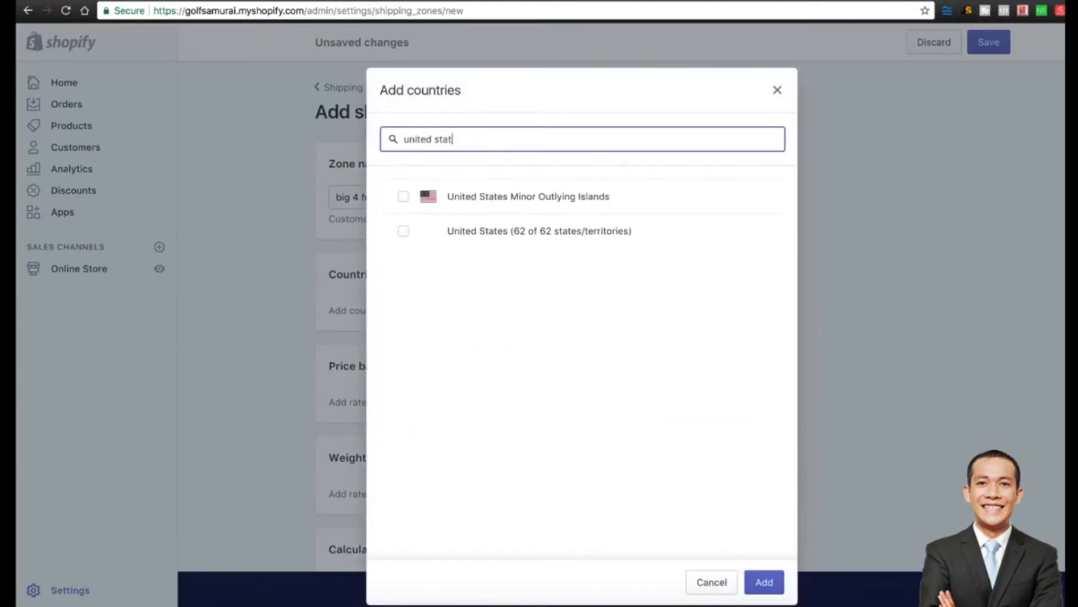
{"action": "left_click", "coordinate": [403, 231]}
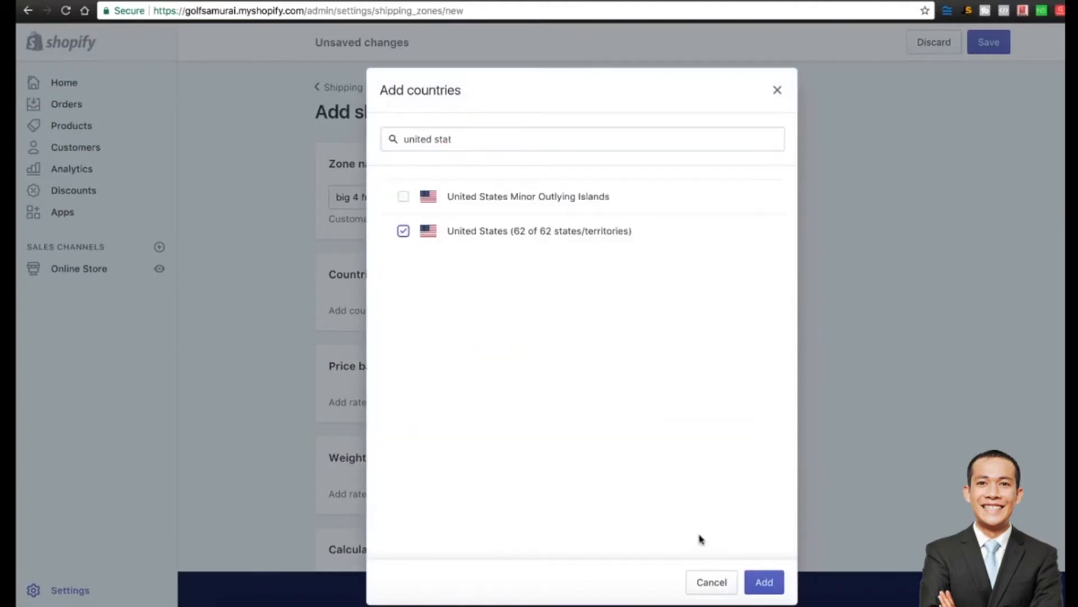
{"action": "left_click", "coordinate": [764, 582]}
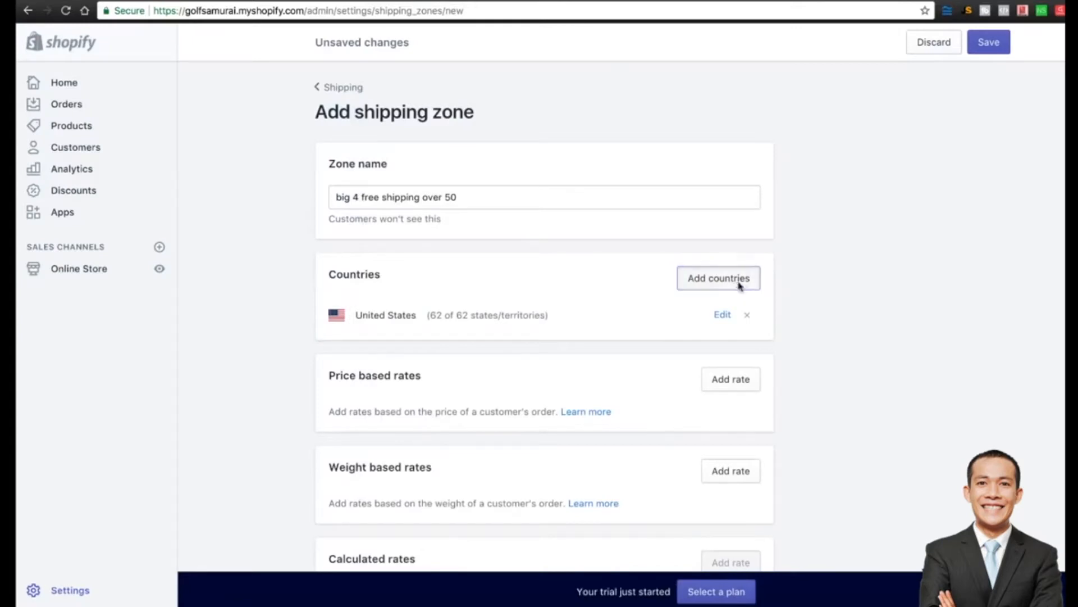
Add Australia, United Kingdom and Canada to the zone.
{"action": "left_click", "coordinate": [719, 278]}
{"action": "left_click", "coordinate": [482, 137]}
{"action": "type", "text": "aust"}
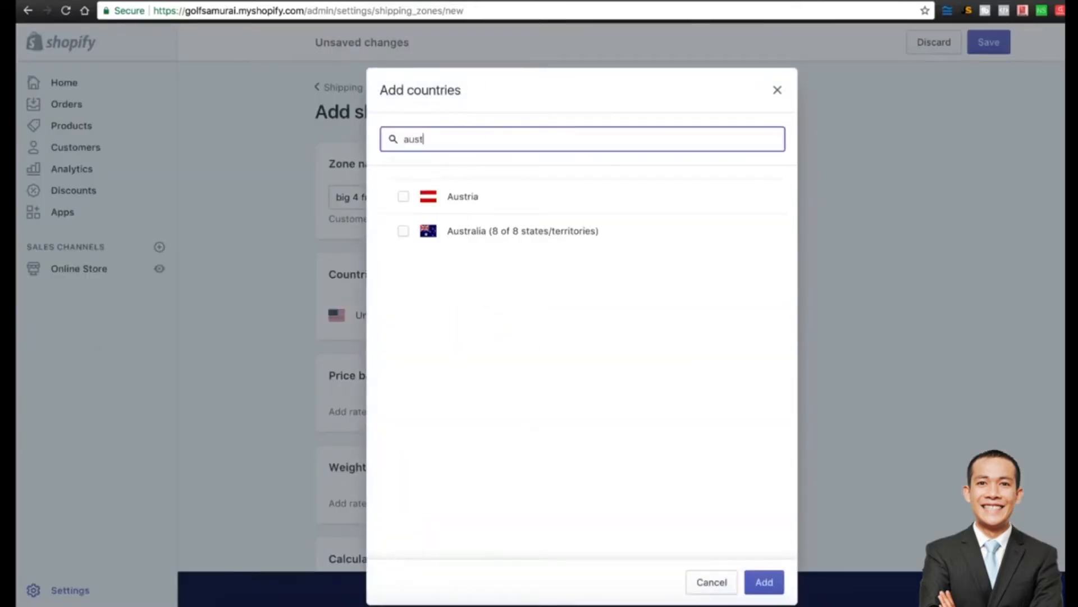
{"action": "left_click", "coordinate": [447, 233]}
{"action": "double_click", "coordinate": [433, 141]}
{"action": "type", "text": "unitaed"}
{"action": "key", "text": "BackSpace"}
{"action": "key", "text": "BackSpace"}
{"action": "key", "text": "BackSpace"}
{"action": "key", "text": "BackSpace"}
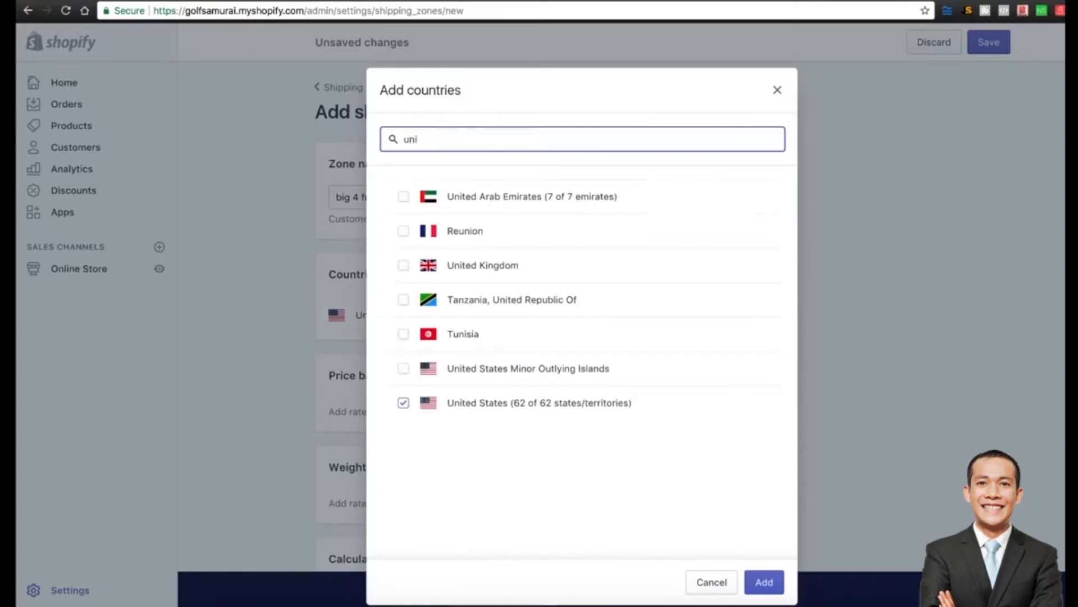
{"action": "type", "text": "ted"}
{"action": "left_click", "coordinate": [449, 230]}
{"action": "double_click", "coordinate": [441, 137]}
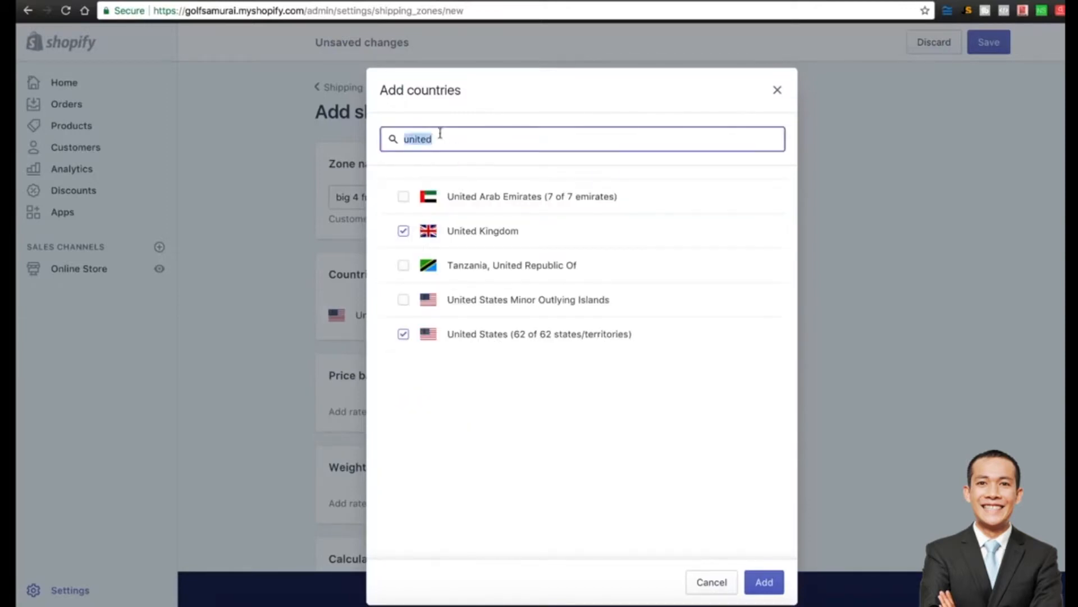
{"action": "type", "text": "c"}
{"action": "key", "text": "BackSpace"}
{"action": "type", "text": "canada"}
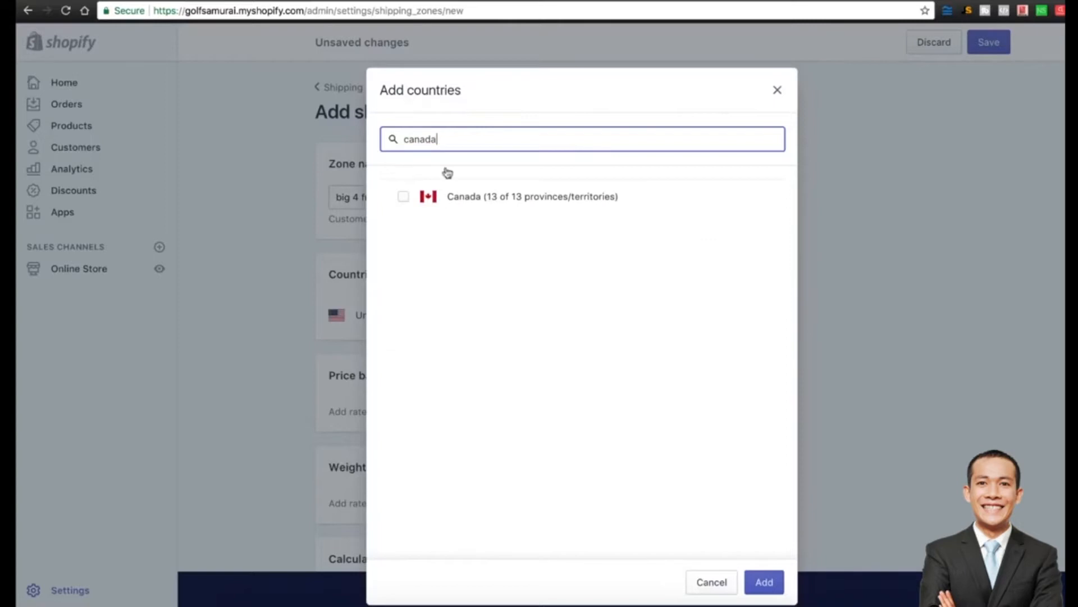
{"action": "left_click", "coordinate": [403, 196]}
{"action": "left_click", "coordinate": [764, 582]}
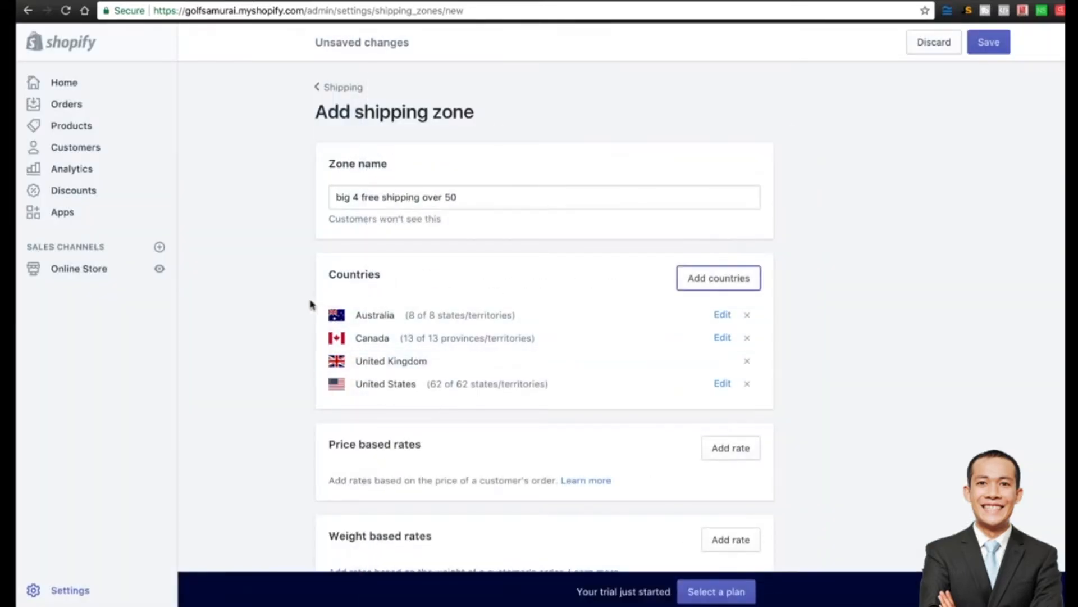
{"action": "scroll", "coordinate": [311, 305], "scroll_direction": "down", "scroll_amount": 3}
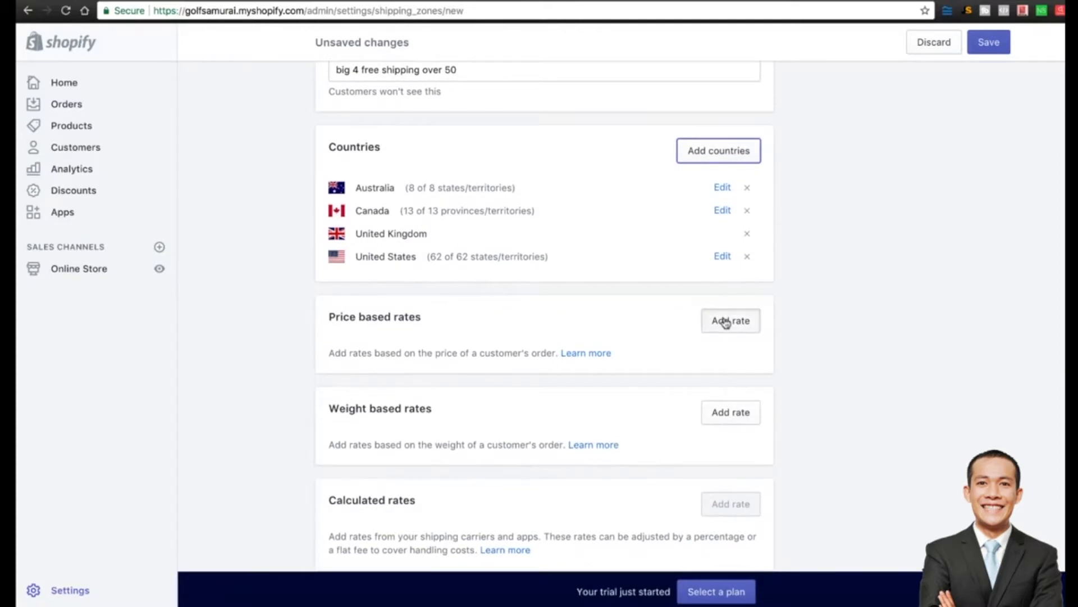
Add a free 'FREE GLOBAL SHIPPING' price-based rate for orders $50.00 and up, and save the zone.
{"action": "left_click", "coordinate": [725, 320]}
{"action": "left_click", "coordinate": [446, 334]}
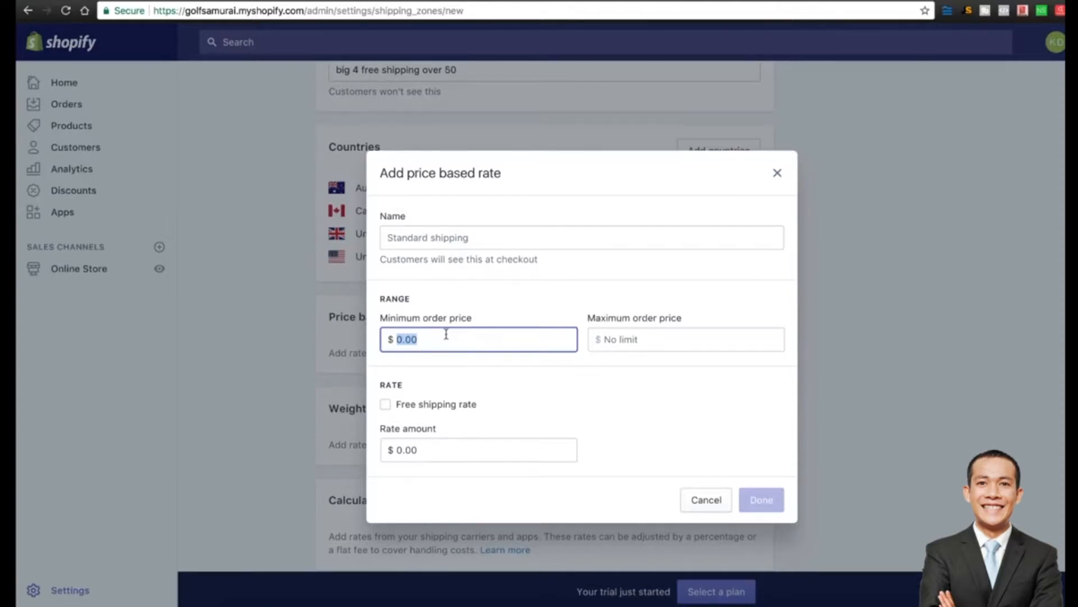
{"action": "type", "text": "50"}
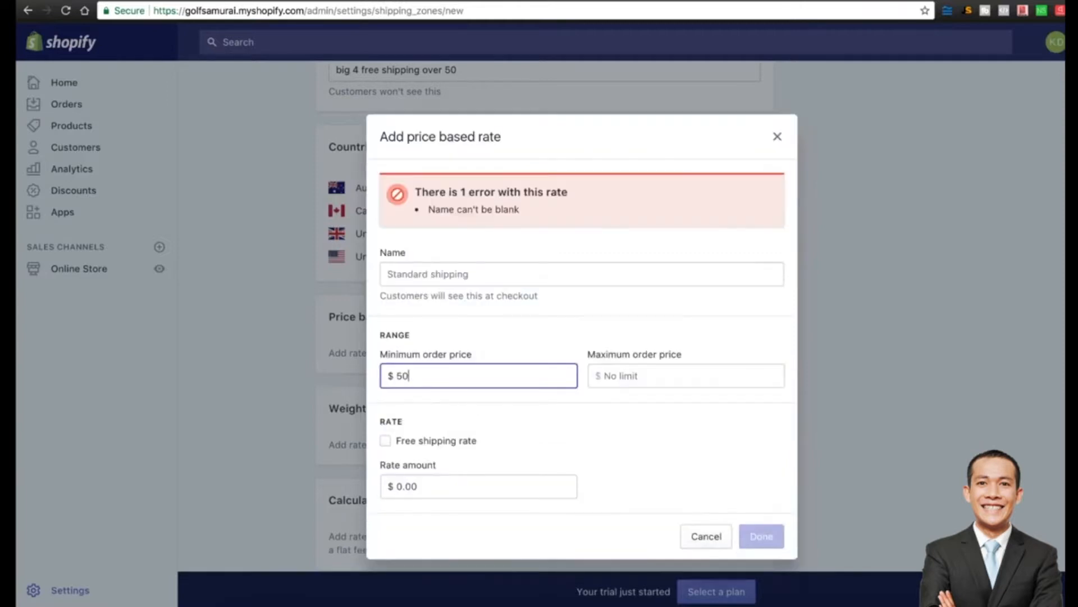
{"action": "left_click", "coordinate": [385, 441]}
{"action": "left_click", "coordinate": [425, 273]}
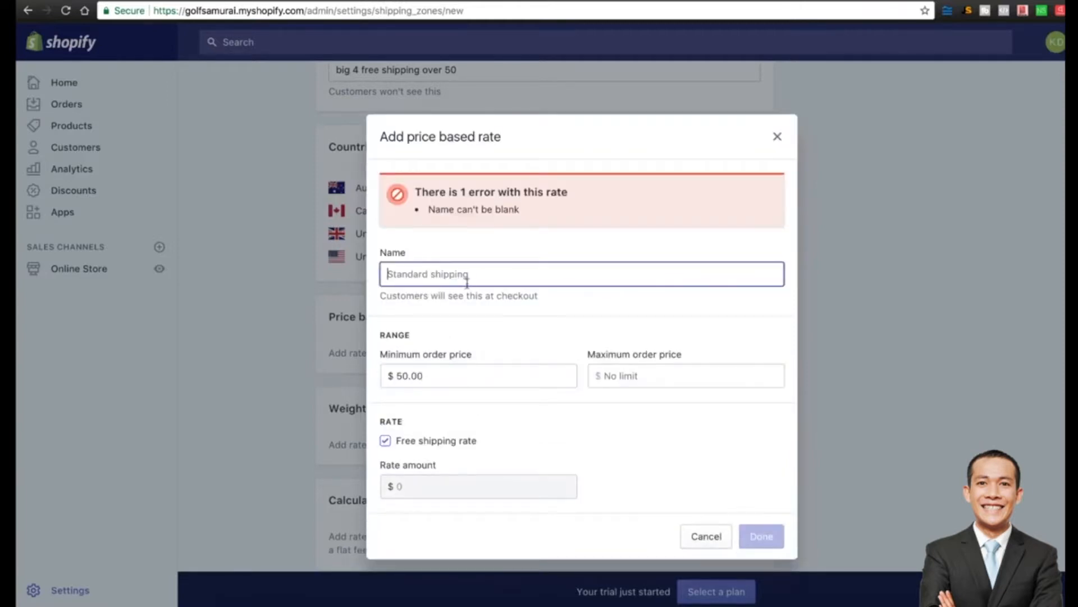
{"action": "type", "text": "FREE"}
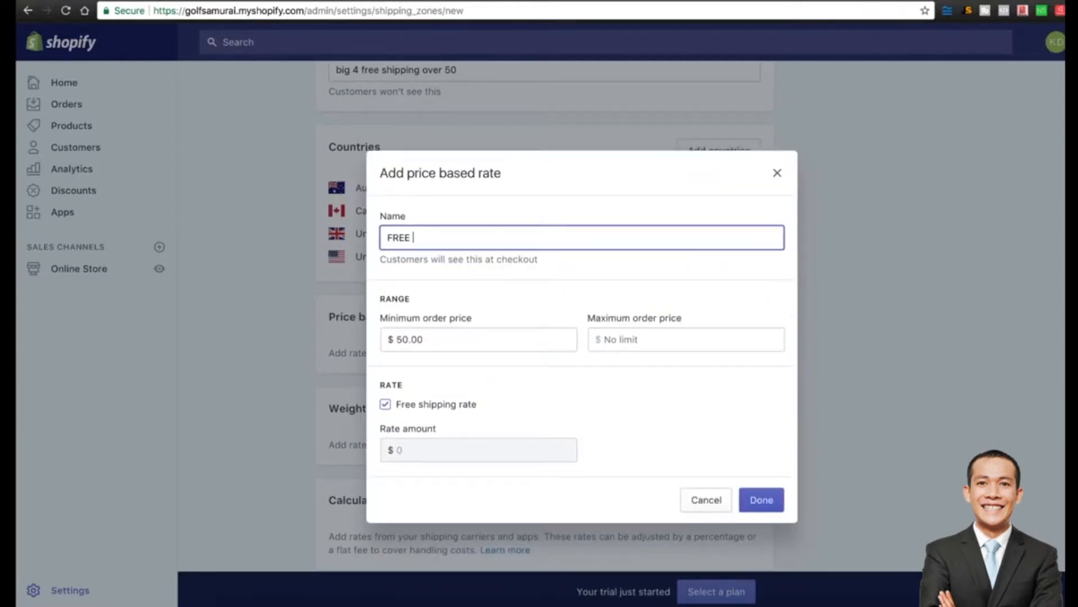
{"action": "type", "text": " GLOBAL SHIPPING"}
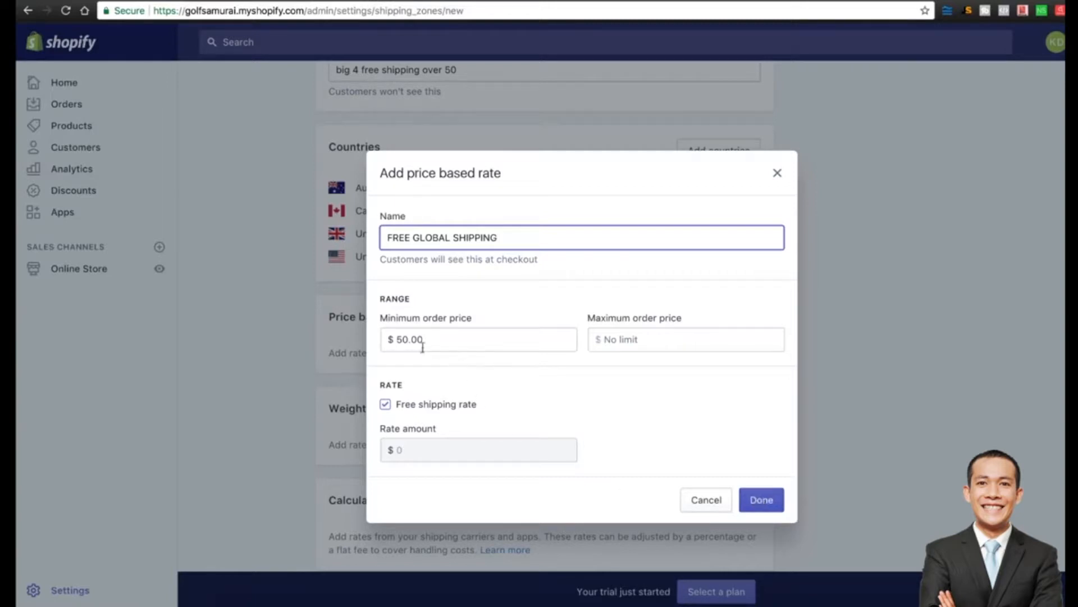
{"action": "left_click_drag", "start_coordinate": [381, 319], "coordinate": [478, 325]}
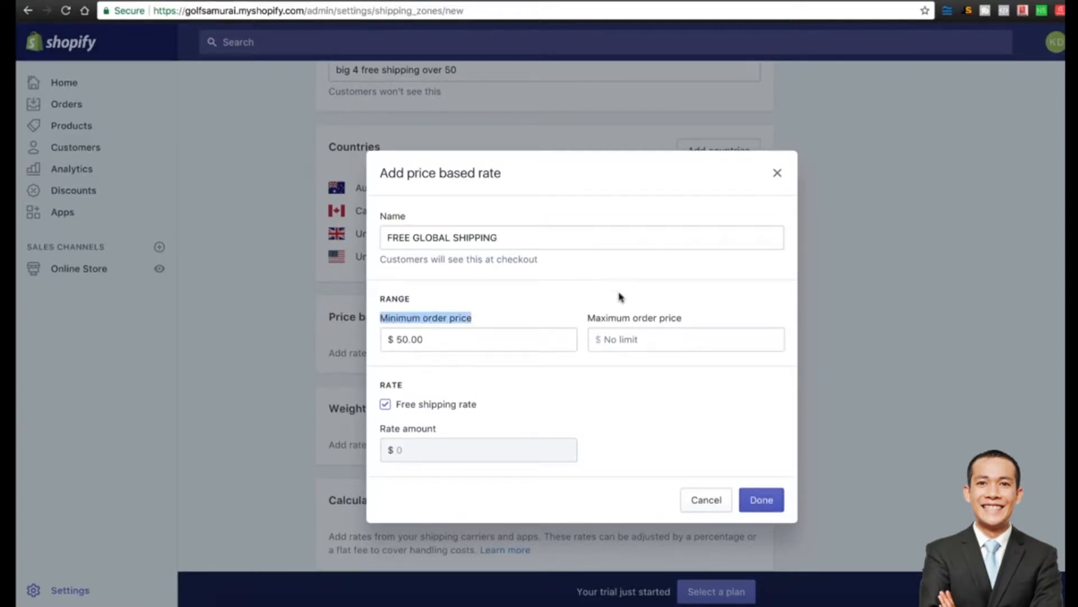
{"action": "left_click", "coordinate": [762, 501]}
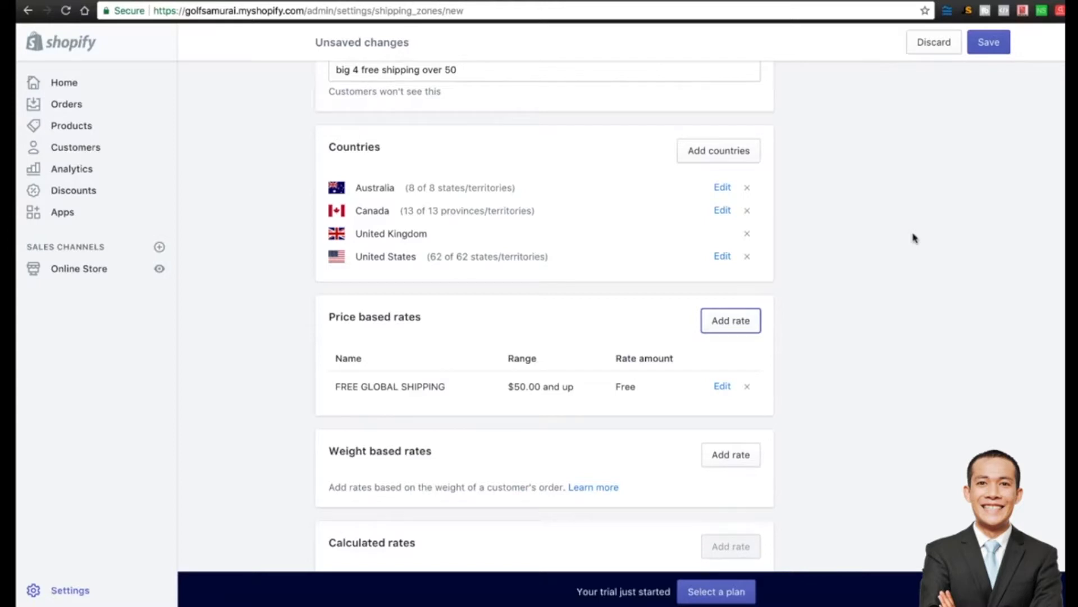
{"action": "left_click", "coordinate": [988, 42]}
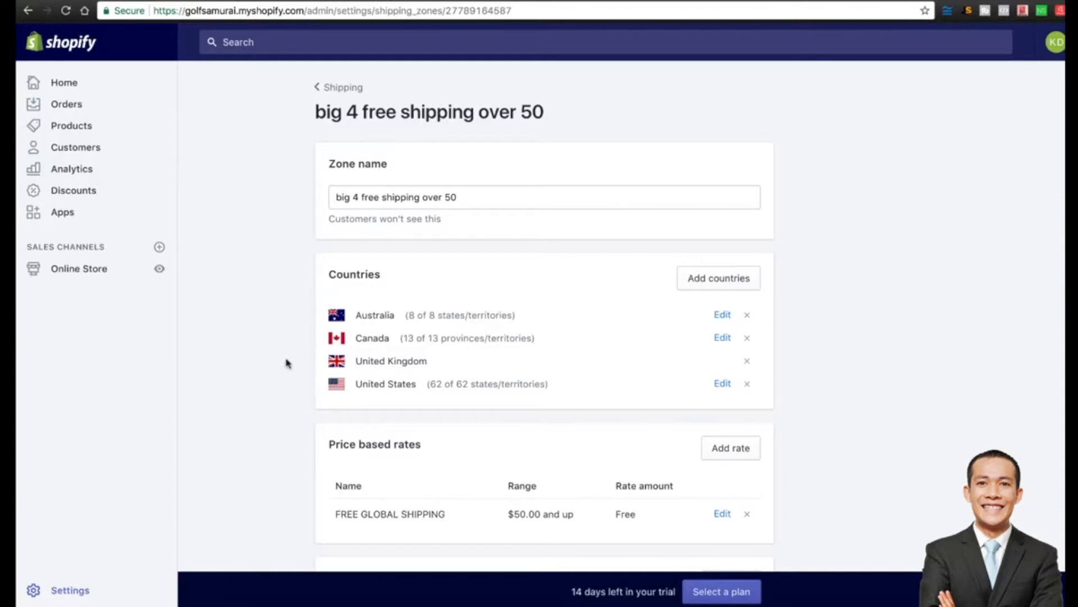
{"action": "scroll", "coordinate": [282, 401], "scroll_direction": "down", "scroll_amount": 5}
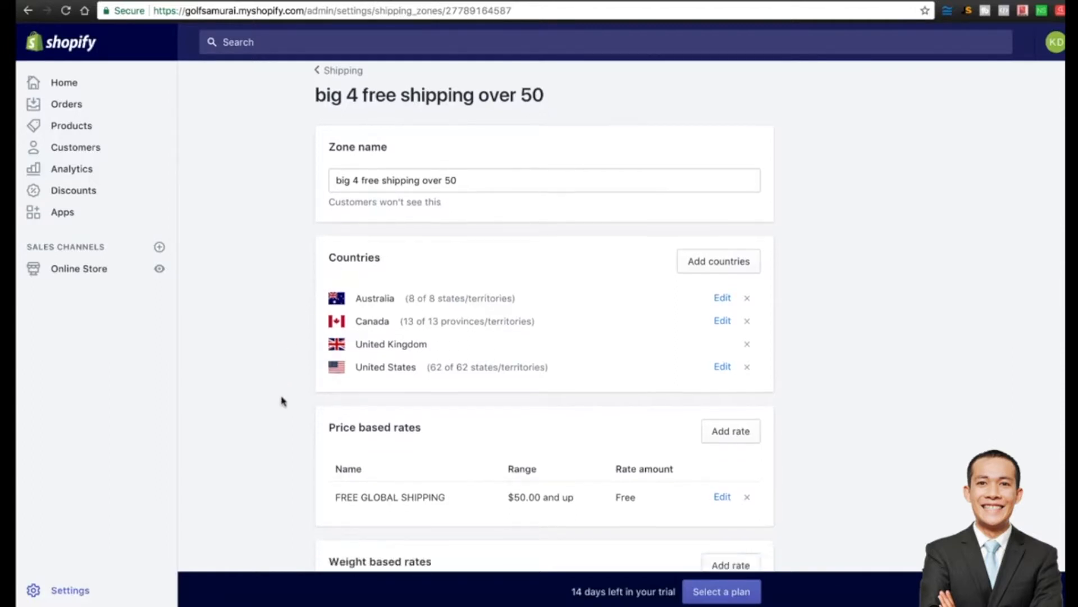
{"action": "scroll", "coordinate": [282, 401], "scroll_direction": "down", "scroll_amount": 3}
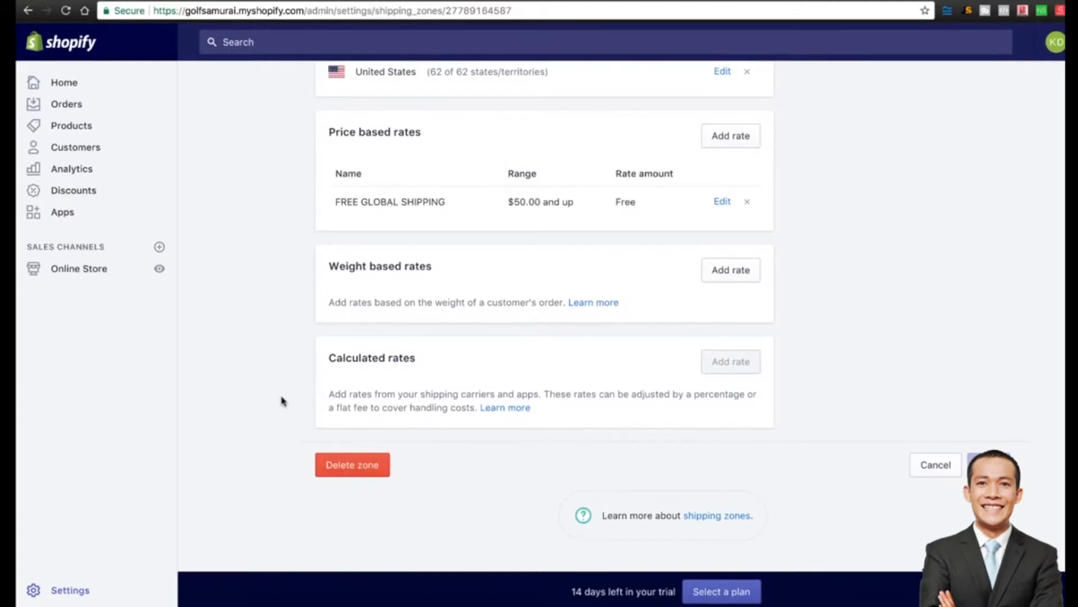
{"action": "scroll", "coordinate": [282, 401], "scroll_direction": "up", "scroll_amount": 8}
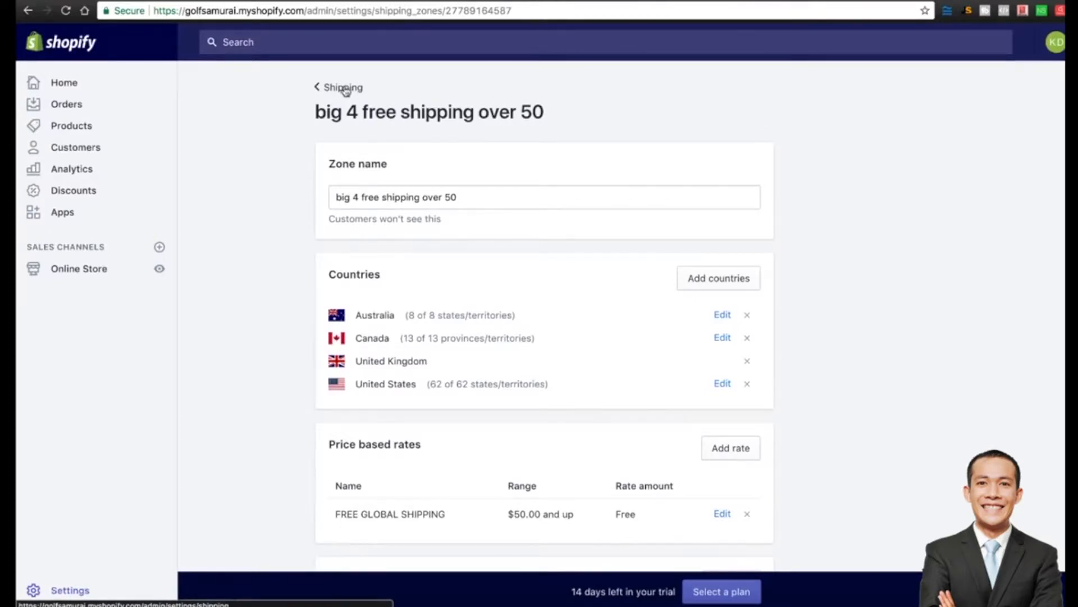
{"action": "left_click", "coordinate": [345, 88]}
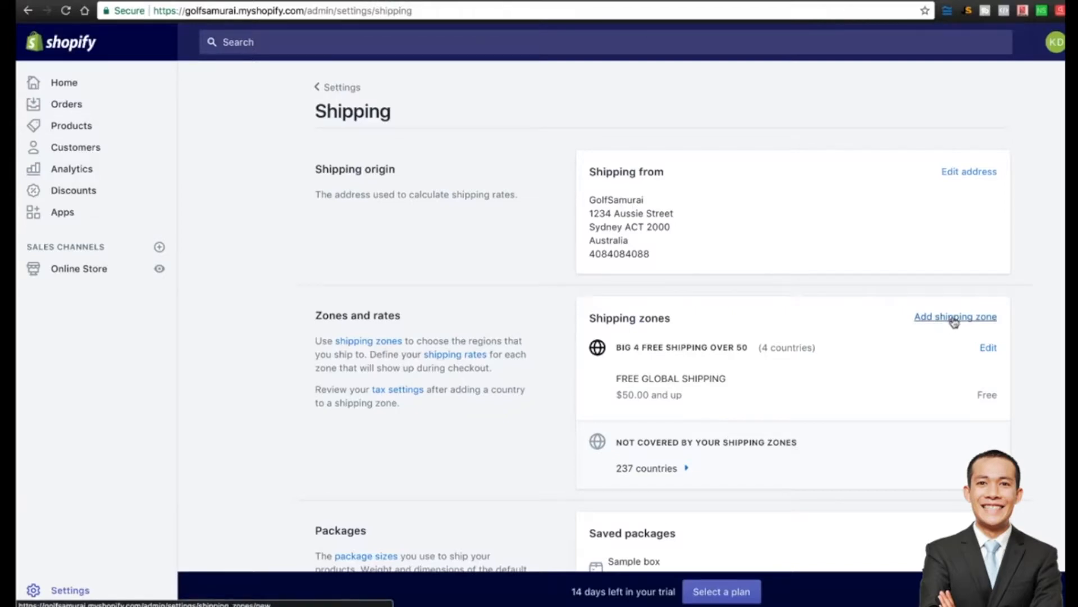
{"action": "left_click", "coordinate": [990, 350]}
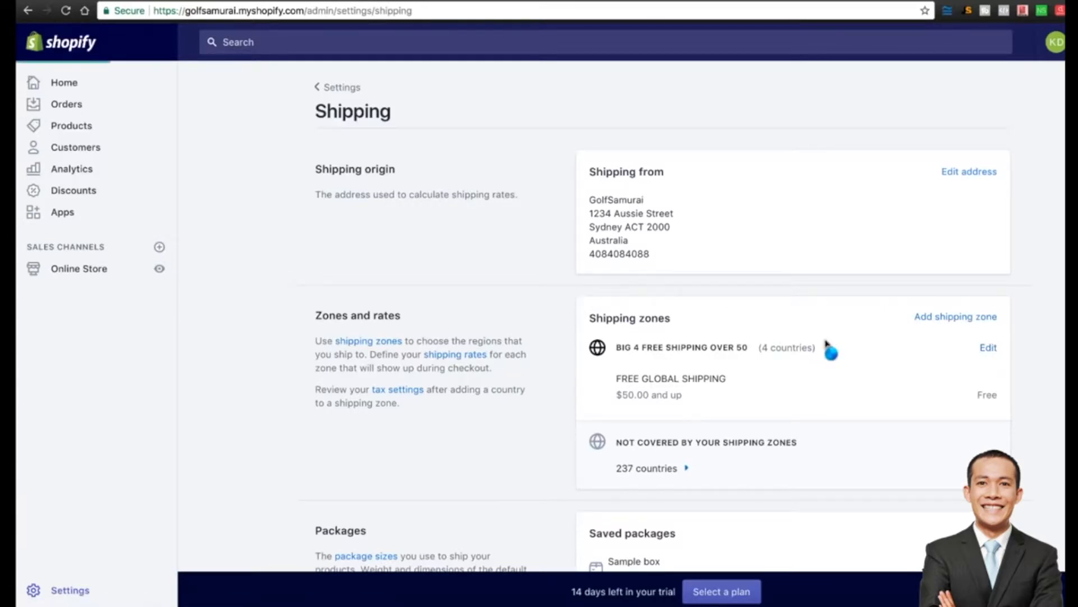
{"action": "scroll", "coordinate": [826, 343], "scroll_direction": "down", "scroll_amount": 5}
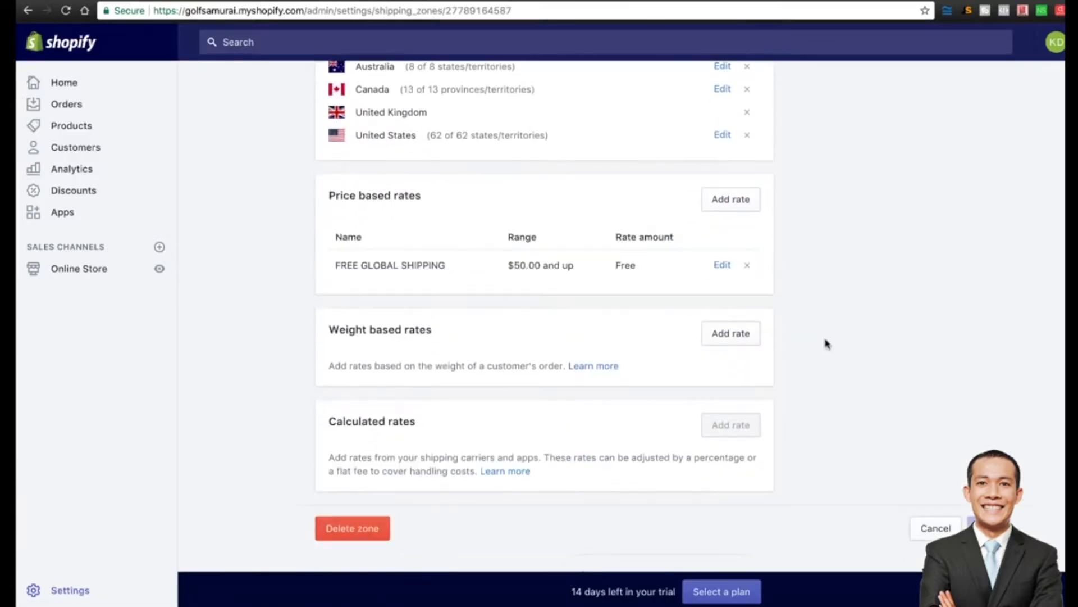
Add a 'STANDARD SHIPPING' rate charging $10.95 for orders $0.00 to $49.99.
{"action": "left_click", "coordinate": [723, 204]}
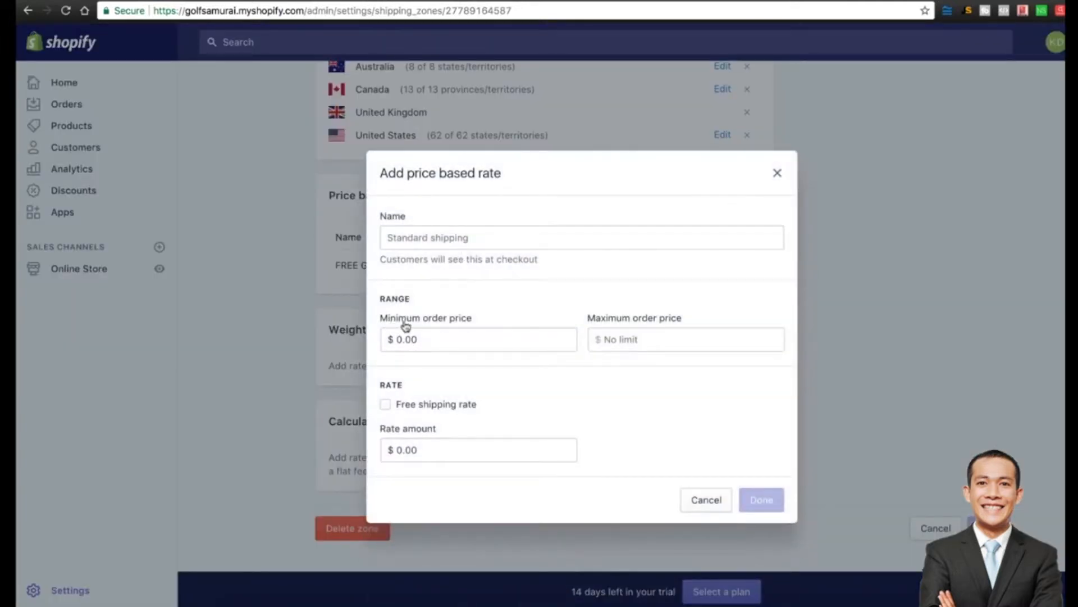
{"action": "left_click", "coordinate": [621, 333]}
{"action": "type", "text": "49"}
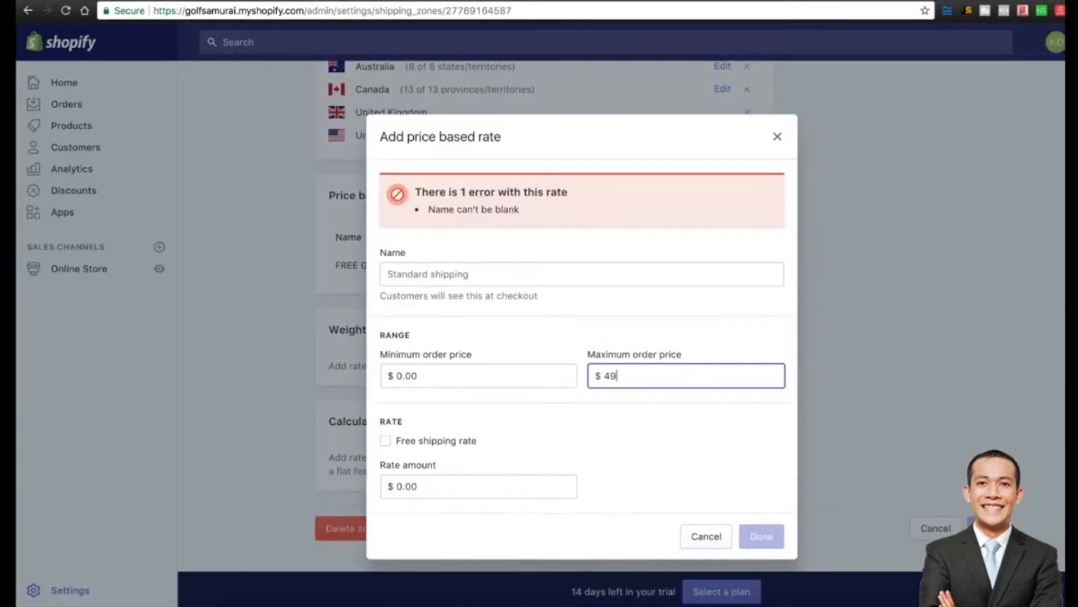
{"action": "type", "text": ".99"}
{"action": "left_click", "coordinate": [425, 274]}
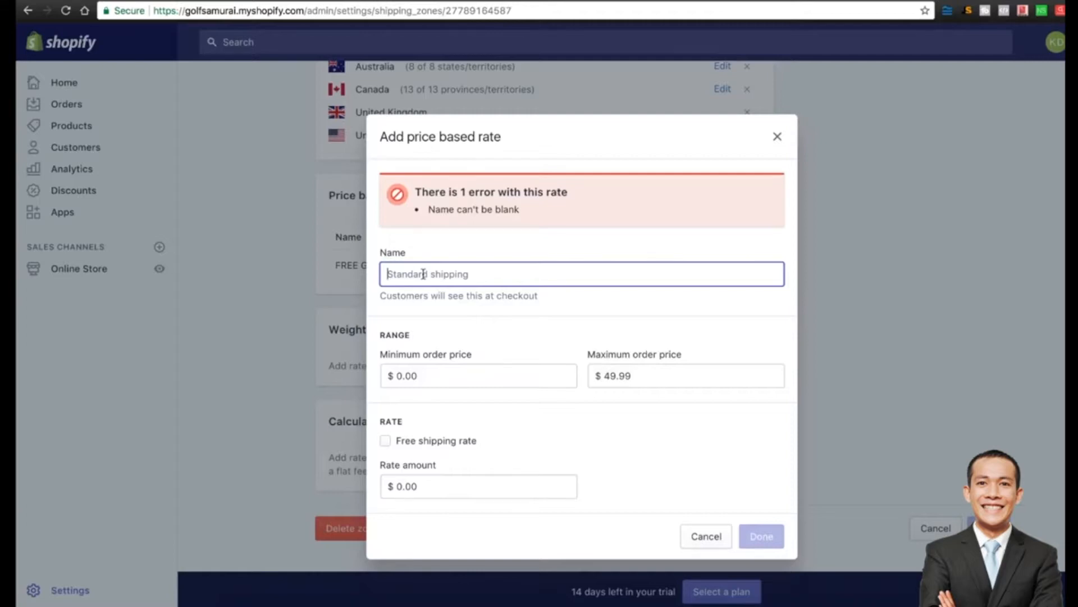
{"action": "type", "text": "STANDARD SHIPPING"}
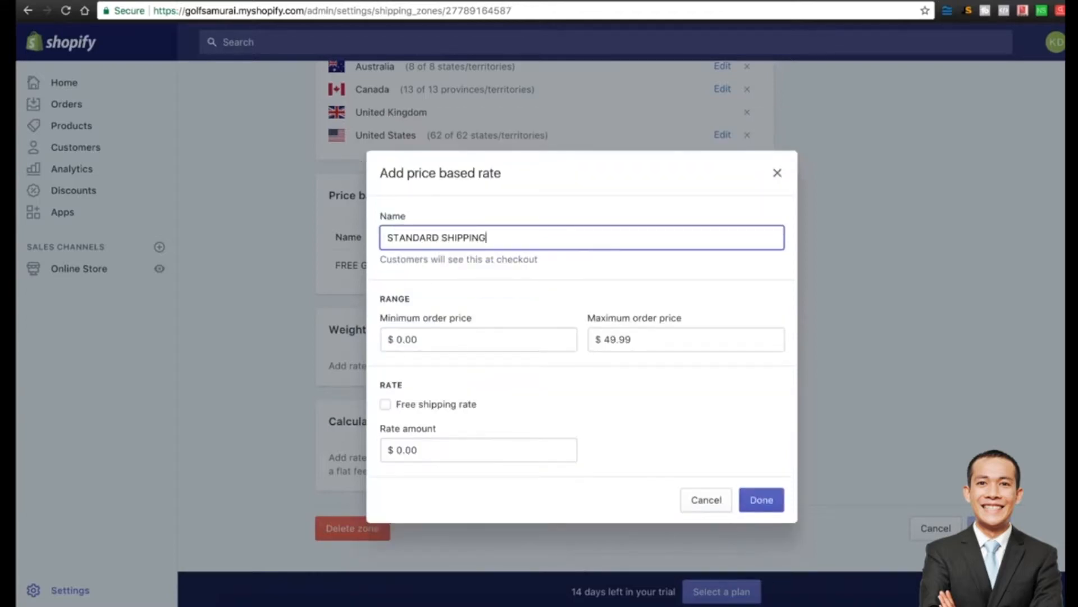
{"action": "left_click", "coordinate": [436, 450]}
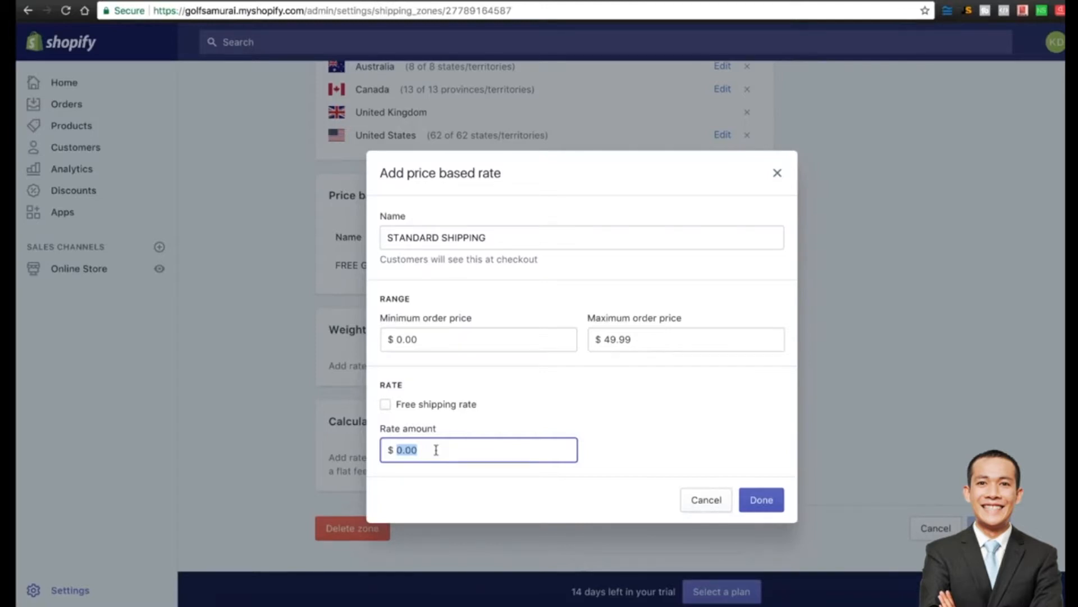
{"action": "type", "text": "10.95"}
{"action": "left_click", "coordinate": [627, 423]}
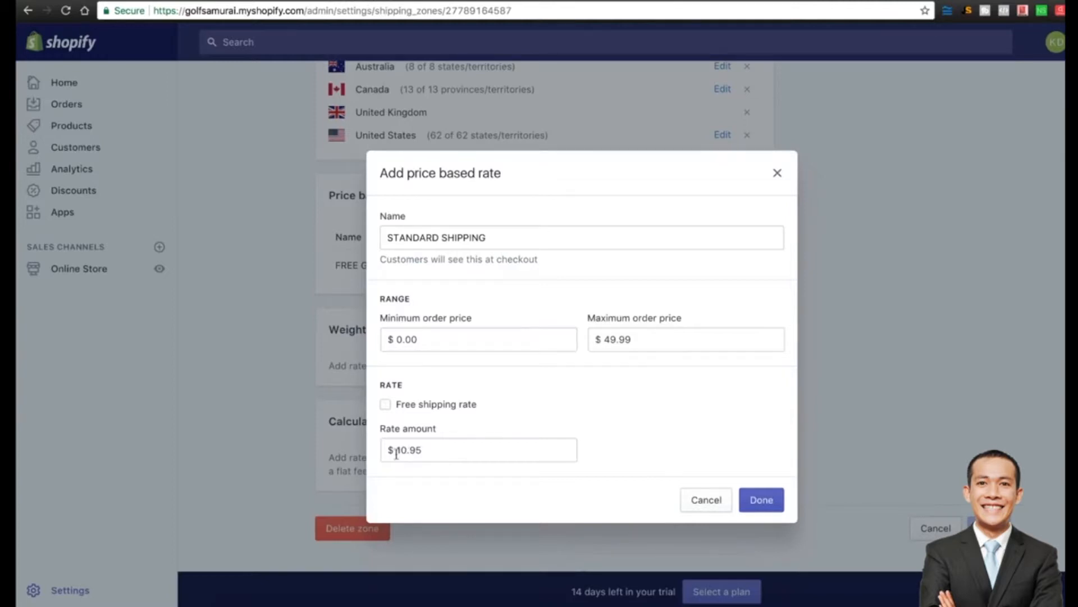
{"action": "left_click", "coordinate": [432, 449]}
{"action": "double_click", "coordinate": [432, 450]}
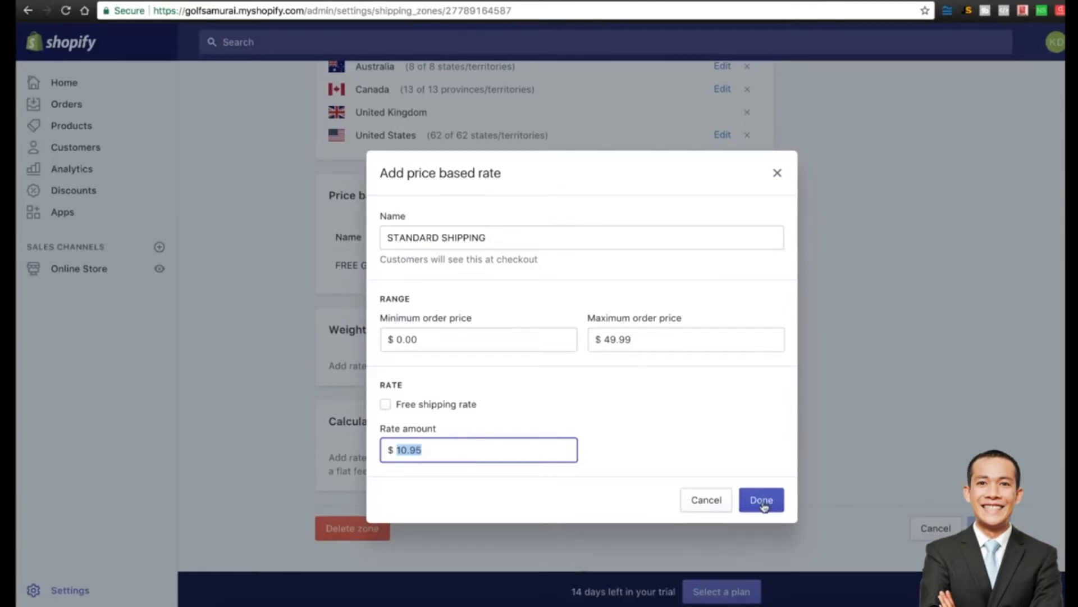
{"action": "left_click", "coordinate": [764, 506]}
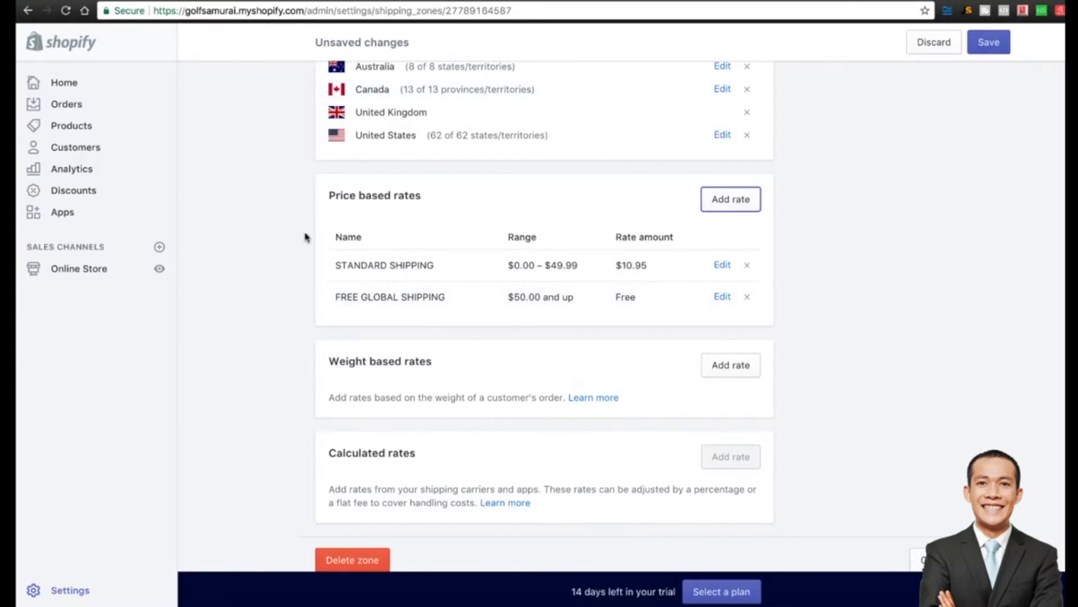
Save the big 4 zone with both rates and return to the Settings overview.
{"action": "scroll", "coordinate": [281, 338], "scroll_direction": "up", "scroll_amount": 3}
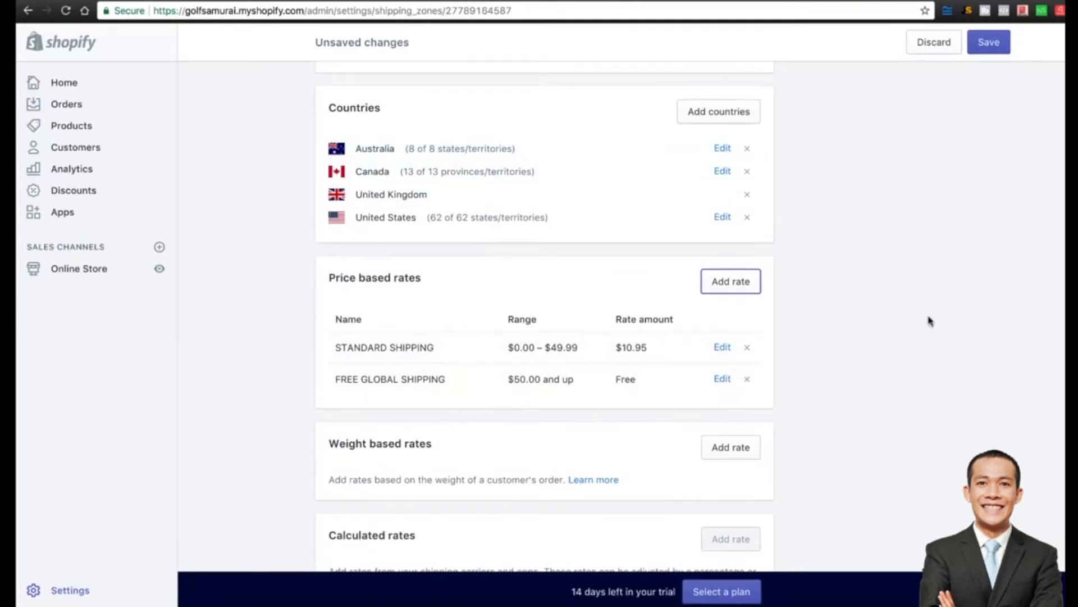
{"action": "left_click", "coordinate": [989, 49]}
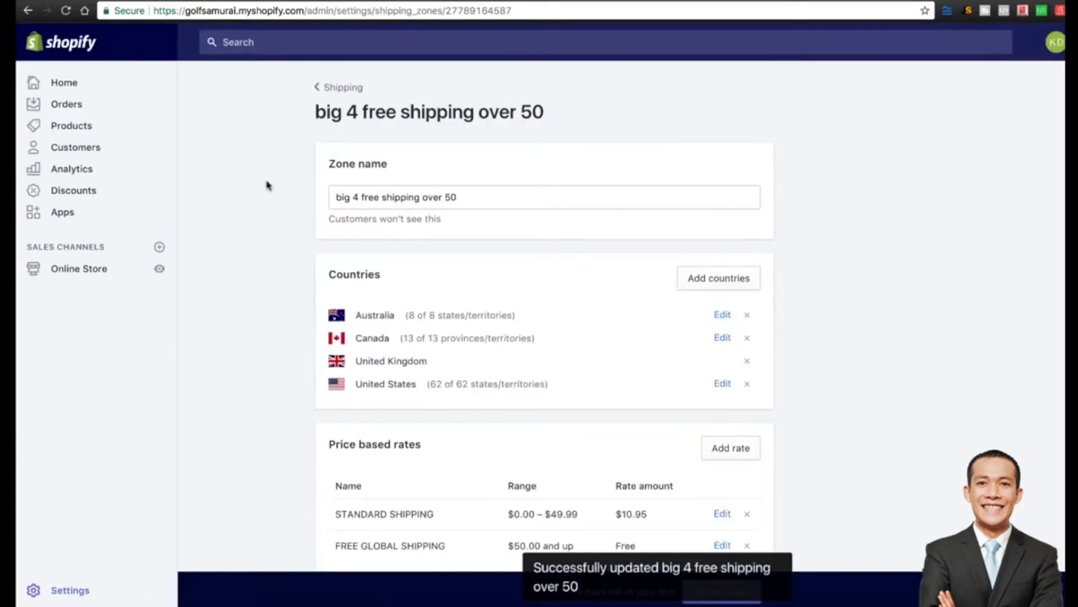
{"action": "left_click", "coordinate": [341, 90]}
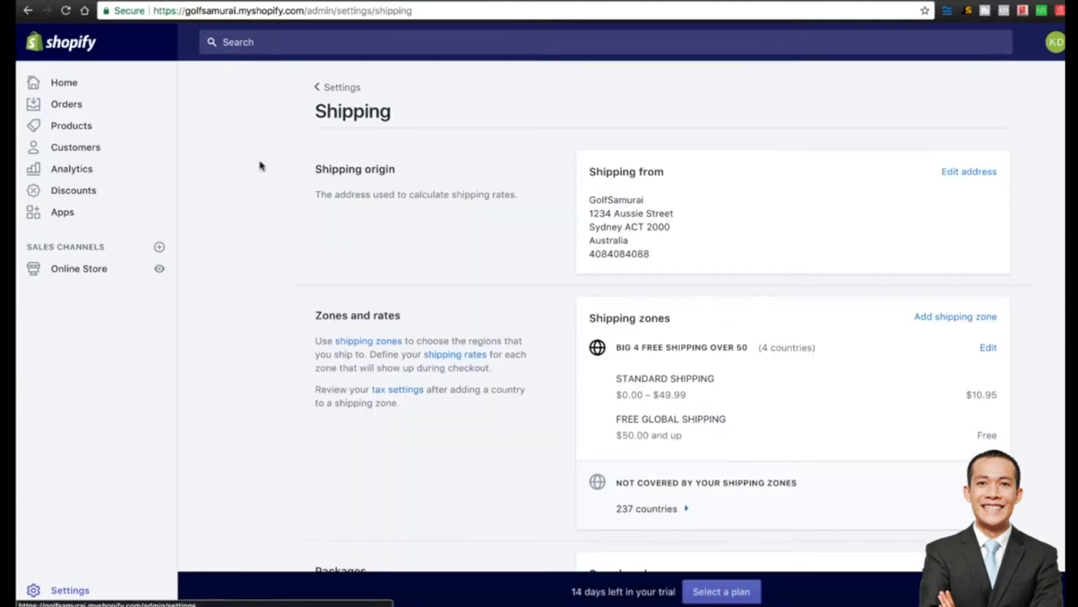
{"action": "scroll", "coordinate": [268, 286], "scroll_direction": "down", "scroll_amount": 3}
{"action": "scroll", "coordinate": [269, 285], "scroll_direction": "down", "scroll_amount": 5}
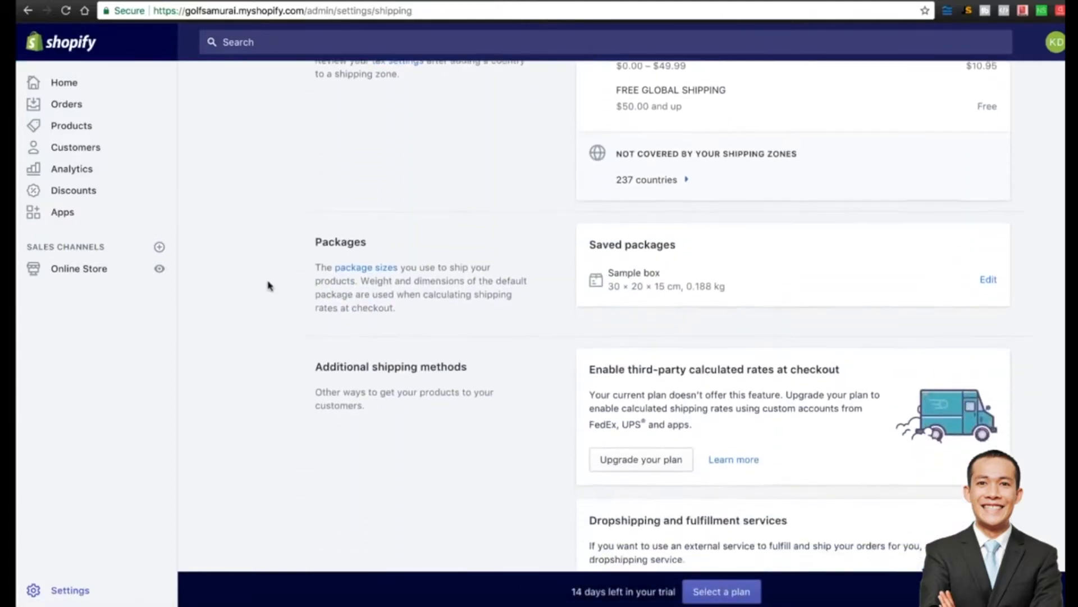
{"action": "scroll", "coordinate": [269, 285], "scroll_direction": "up", "scroll_amount": 10}
{"action": "left_click", "coordinate": [344, 89]}
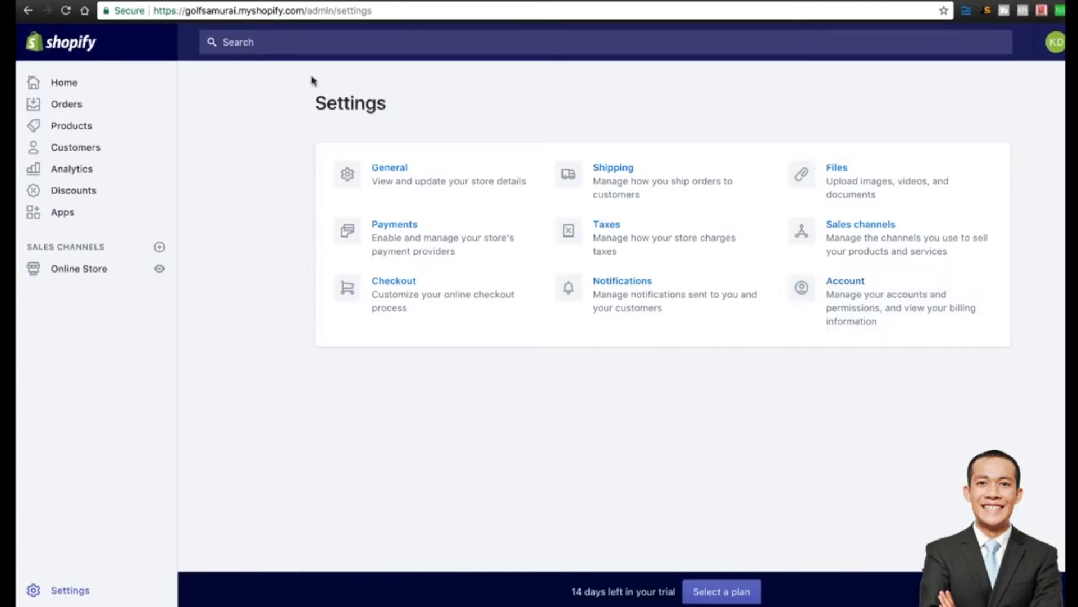
Highlight the Settings page heading text.
{"action": "double_click", "coordinate": [352, 106]}
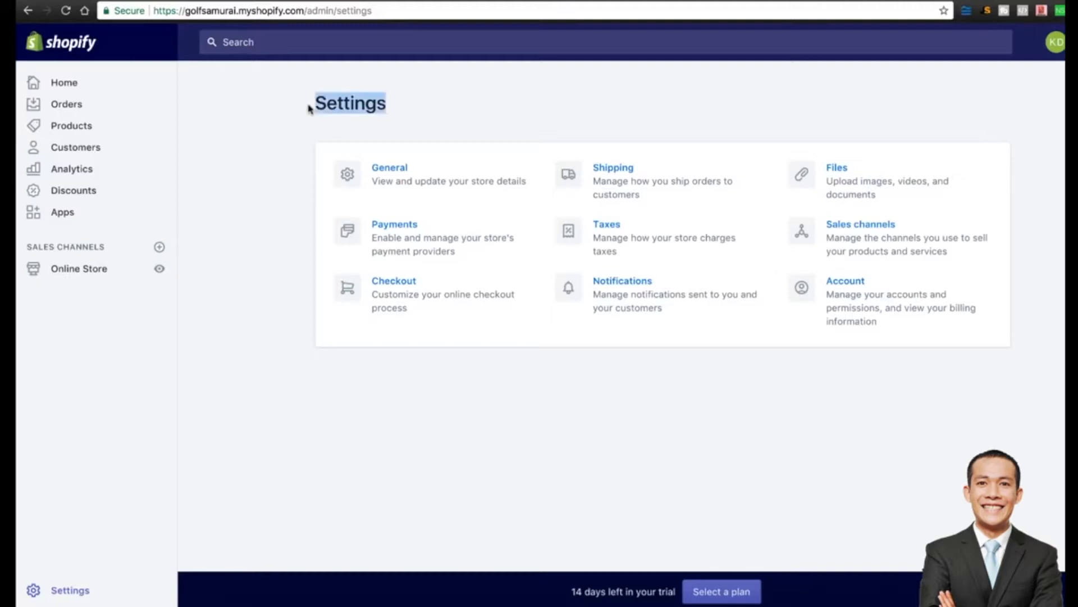
{"action": "left_click", "coordinate": [375, 103]}
{"action": "left_click_drag", "start_coordinate": [395, 103], "coordinate": [312, 104]}
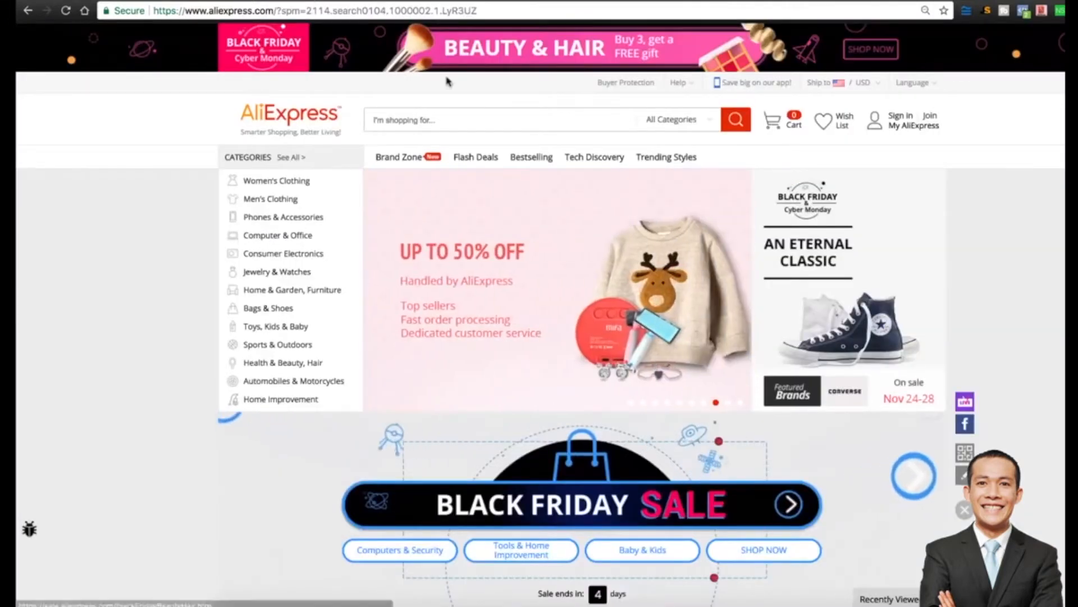
Look at AliExpress's Bestselling products page, then go back to the homepage.
{"action": "left_click", "coordinate": [432, 119]}
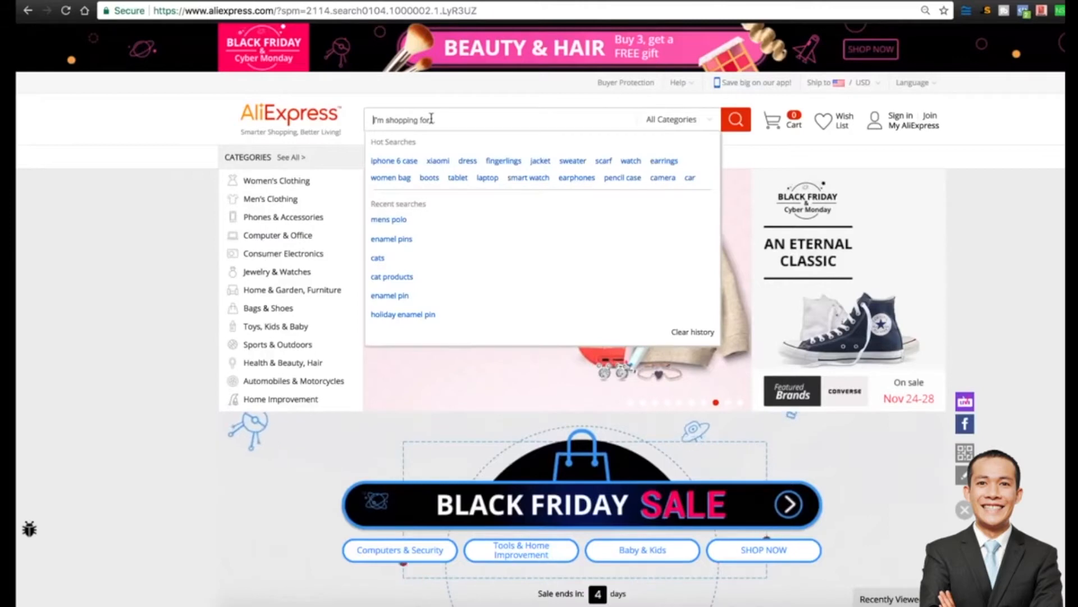
{"action": "left_click", "coordinate": [140, 152]}
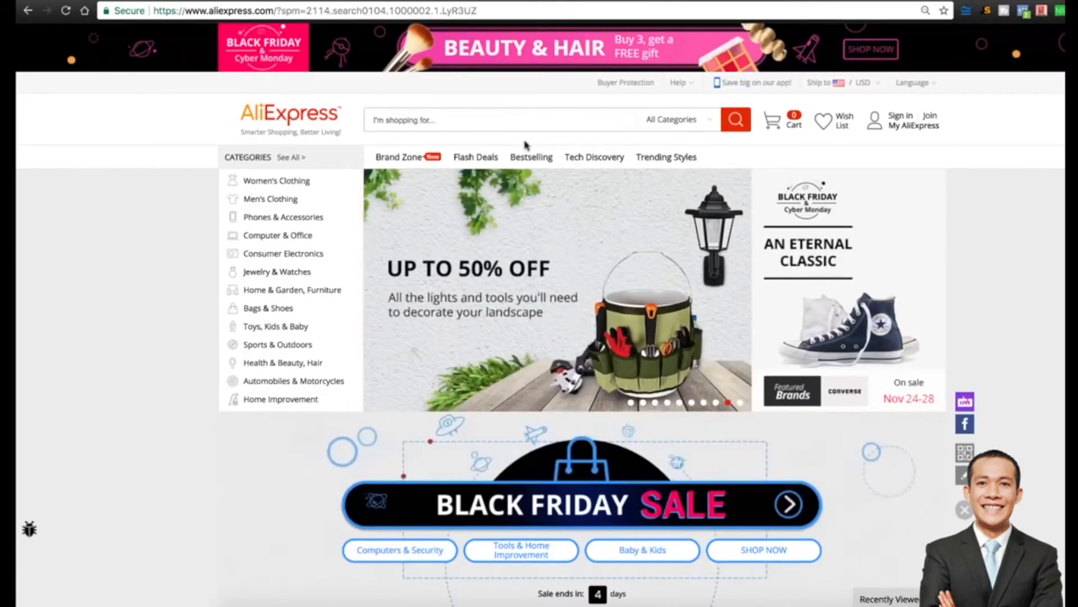
{"action": "left_click", "coordinate": [522, 158]}
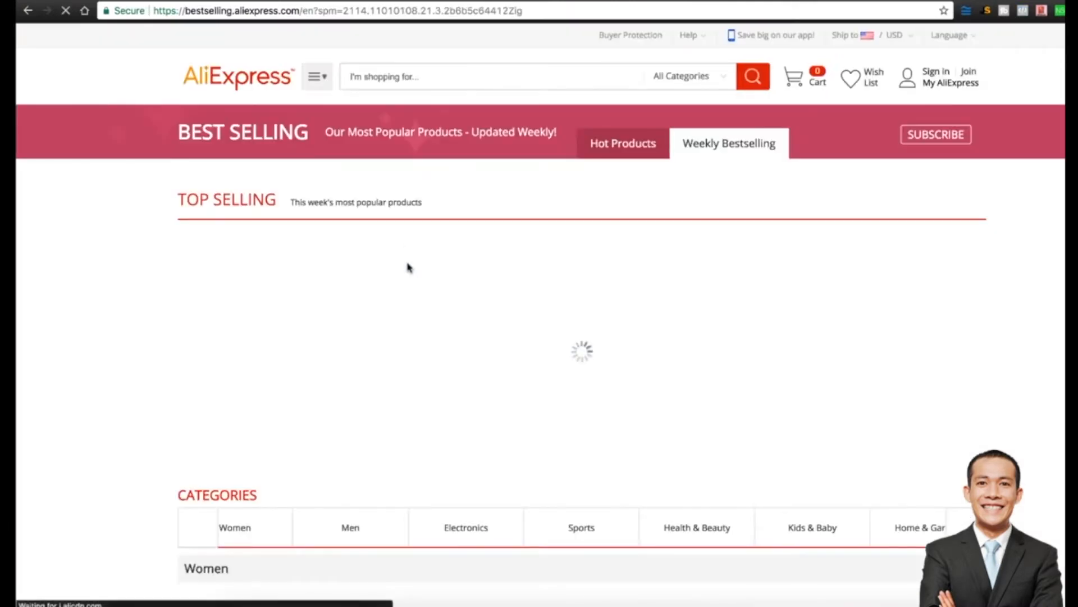
{"action": "left_click", "coordinate": [29, 14]}
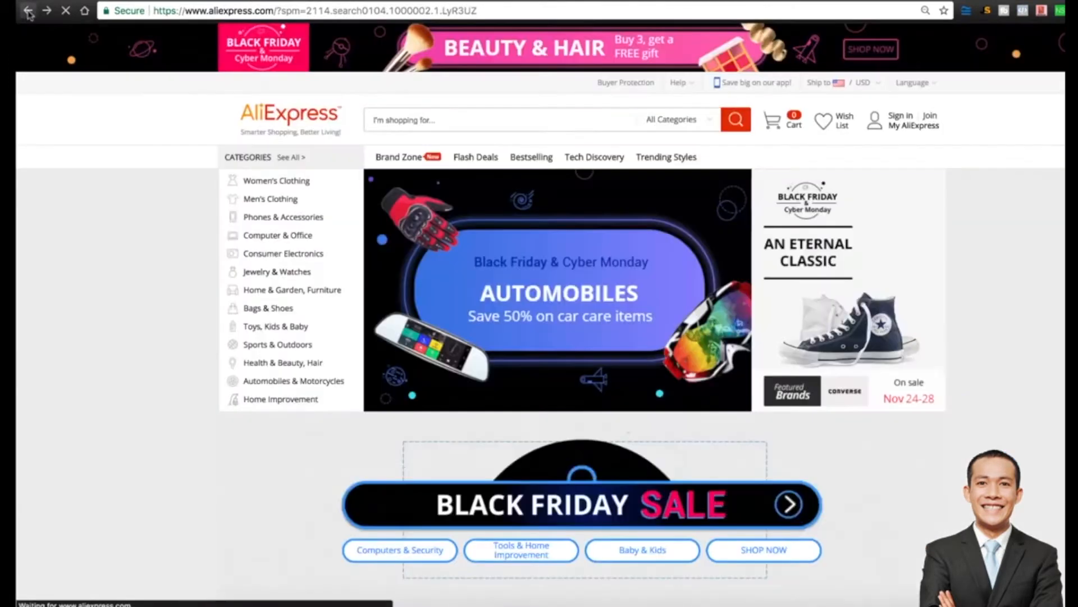
Search AliExpress for 'golf' and sort the results by most orders.
{"action": "left_click", "coordinate": [382, 120]}
{"action": "type", "text": "golf"}
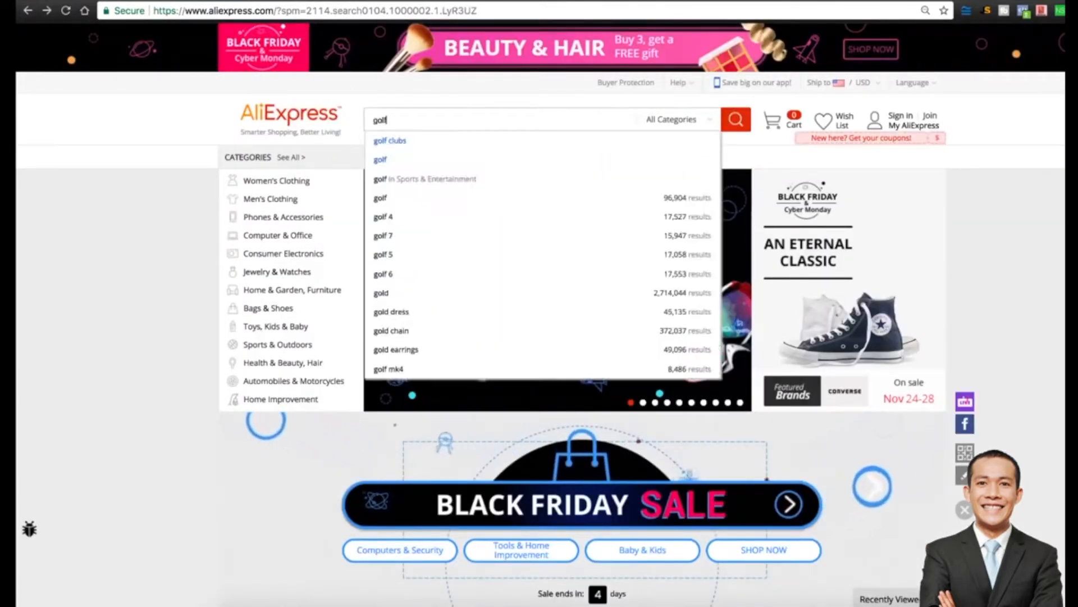
{"action": "key", "text": "Return"}
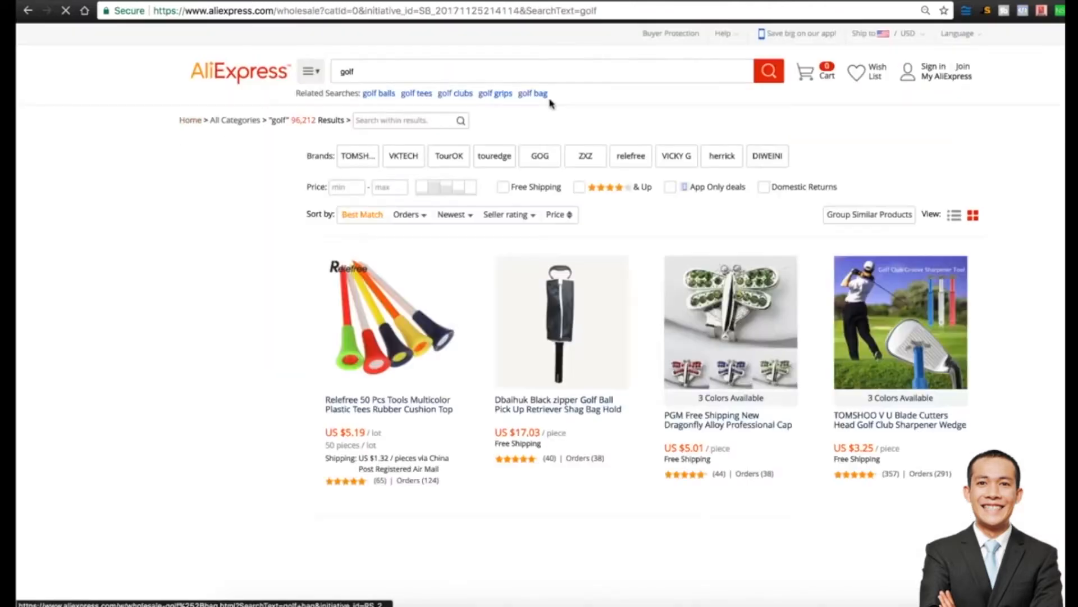
{"action": "left_click", "coordinate": [413, 216]}
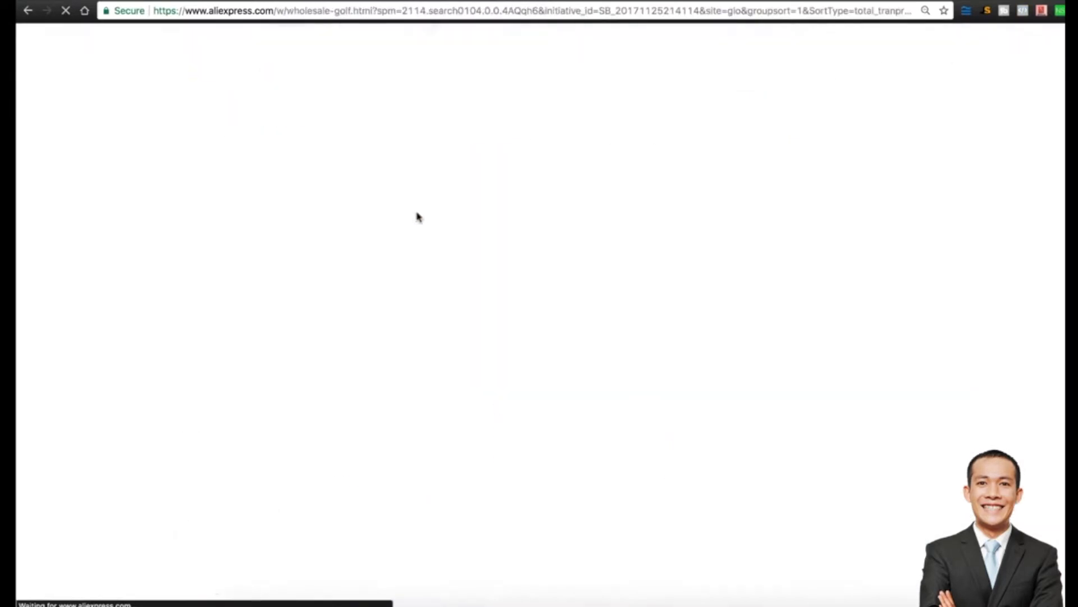
{"action": "scroll", "coordinate": [1037, 280], "scroll_direction": "down", "scroll_amount": 4}
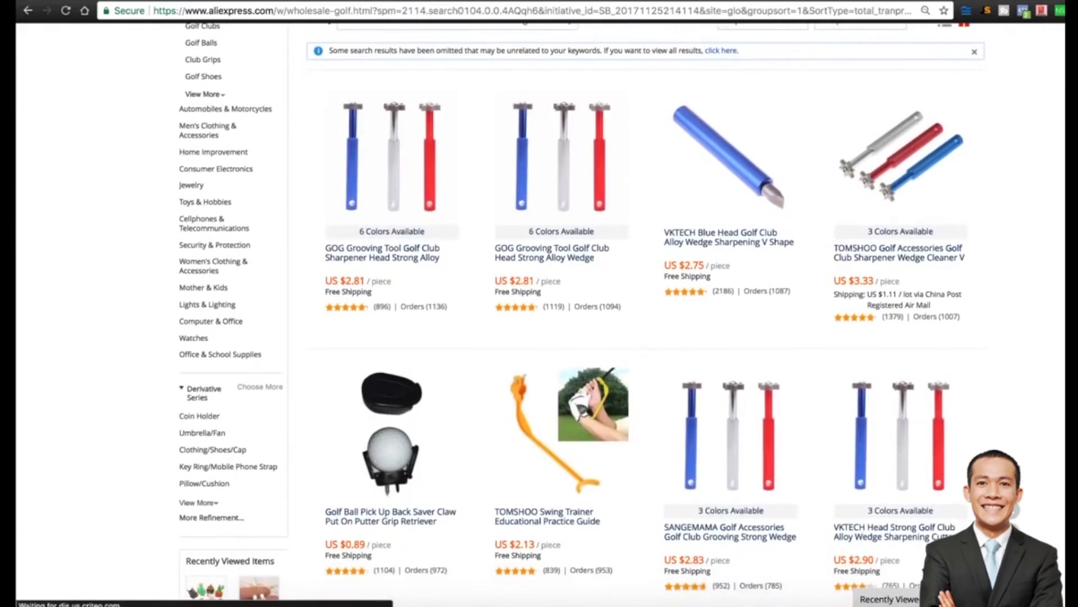
{"action": "scroll", "coordinate": [646, 314], "scroll_direction": "down", "scroll_amount": 1}
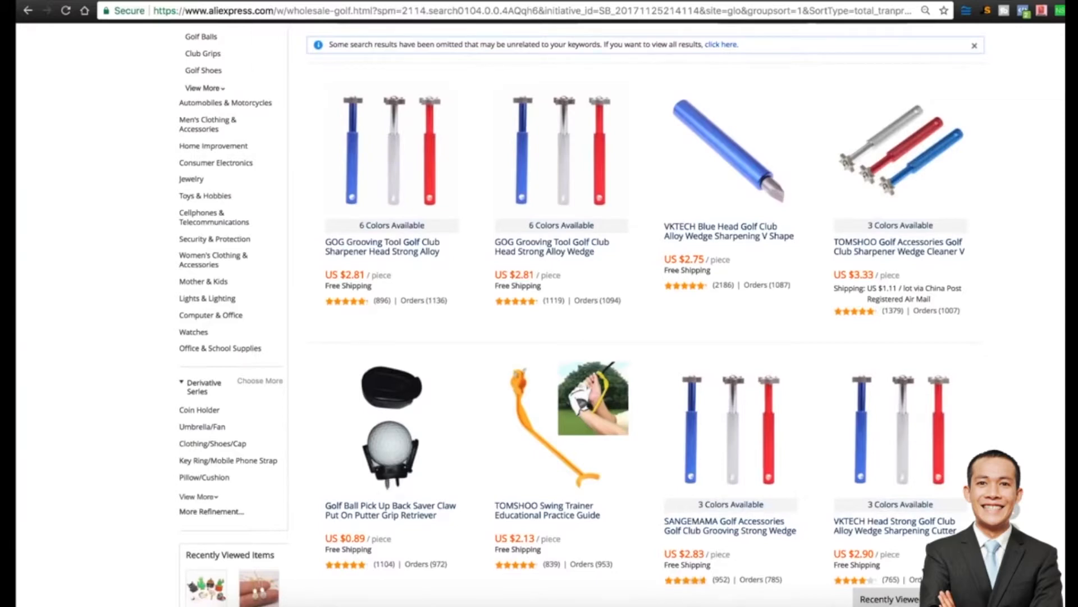
{"action": "scroll", "coordinate": [551, 313], "scroll_direction": "down", "scroll_amount": 2}
{"action": "scroll", "coordinate": [551, 313], "scroll_direction": "up", "scroll_amount": 2}
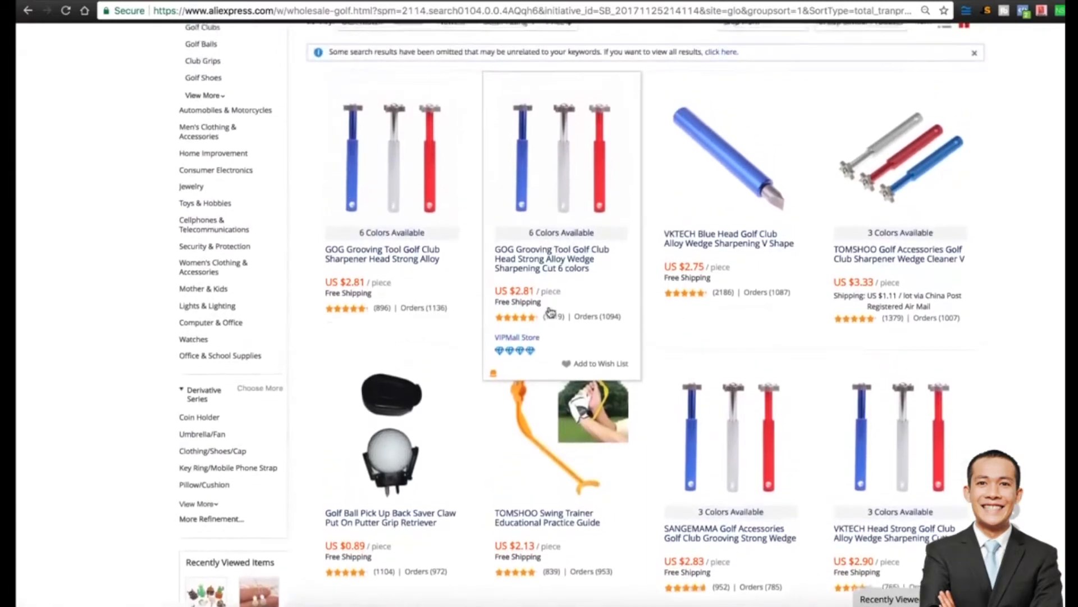
{"action": "scroll", "coordinate": [551, 312], "scroll_direction": "up", "scroll_amount": 3}
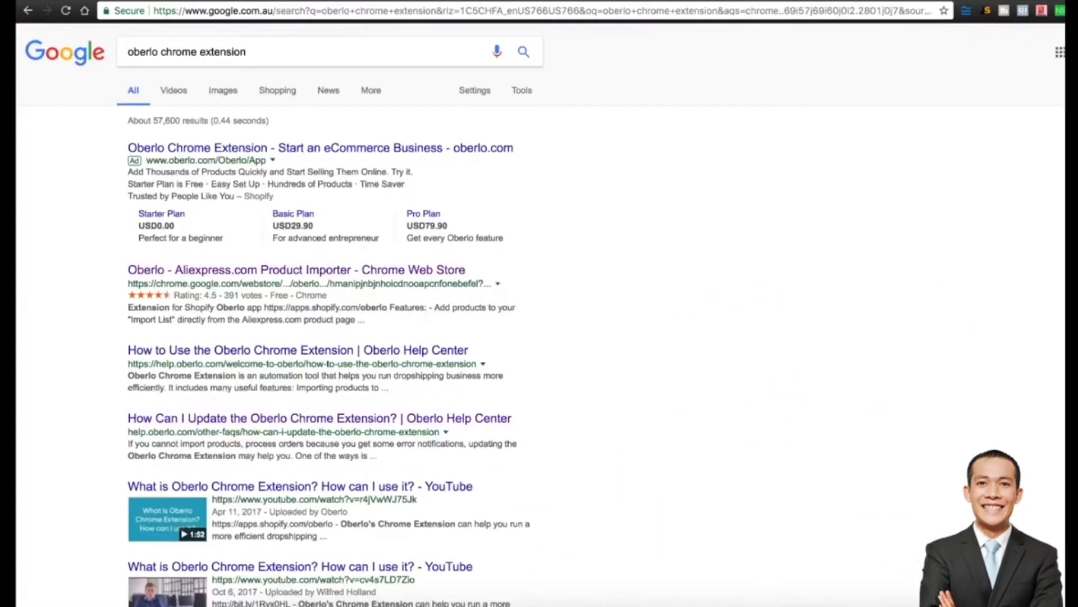
Install the Oberlo Aliexpress.com Product Importer extension in Chrome and open its panel.
{"action": "left_click", "coordinate": [260, 274]}
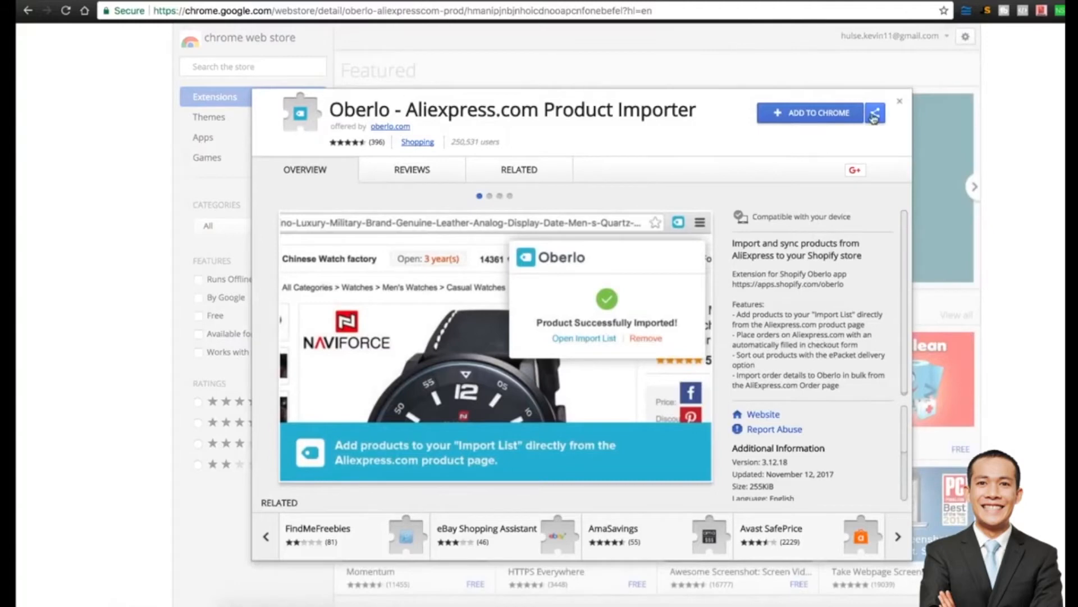
{"action": "left_click", "coordinate": [812, 114]}
{"action": "left_click", "coordinate": [708, 135]}
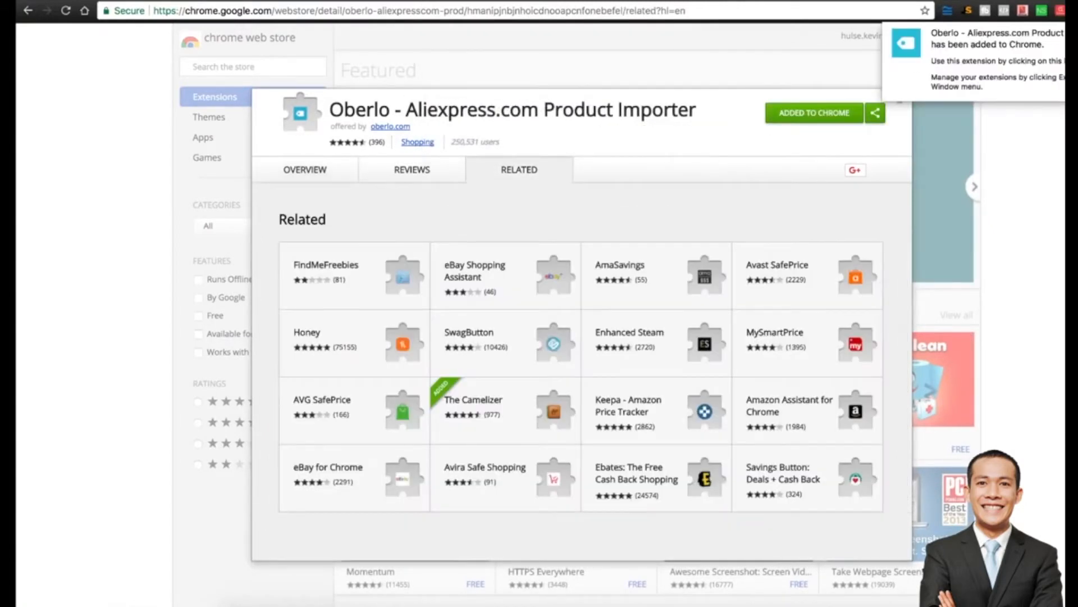
{"action": "left_click", "coordinate": [1072, 10]}
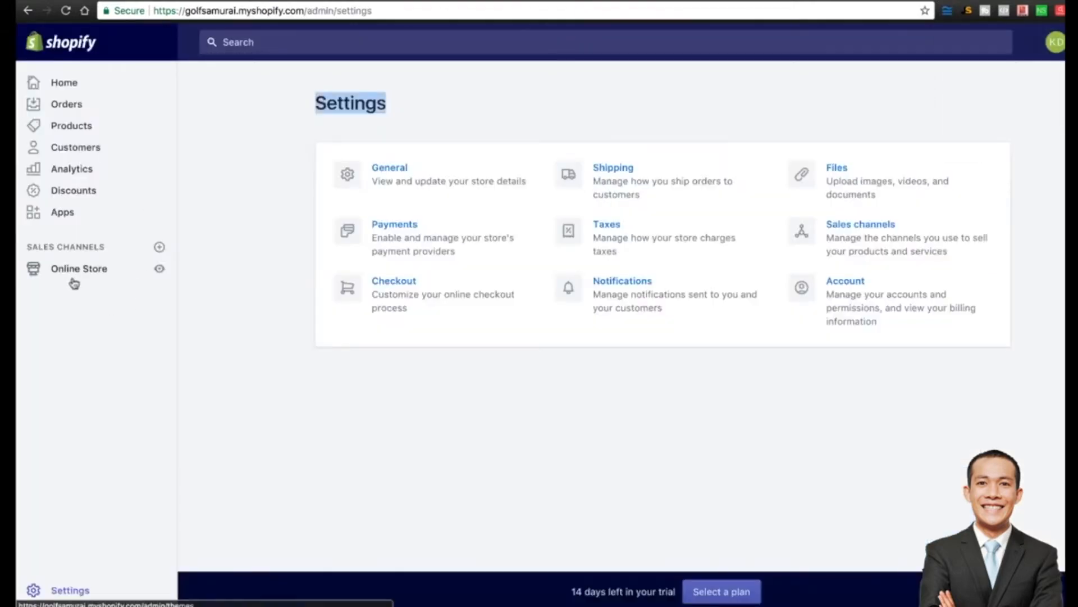
Find 'oberlo' in the Shopify App Store and install Oberlo on the golfsamurai store.
{"action": "left_click", "coordinate": [66, 215]}
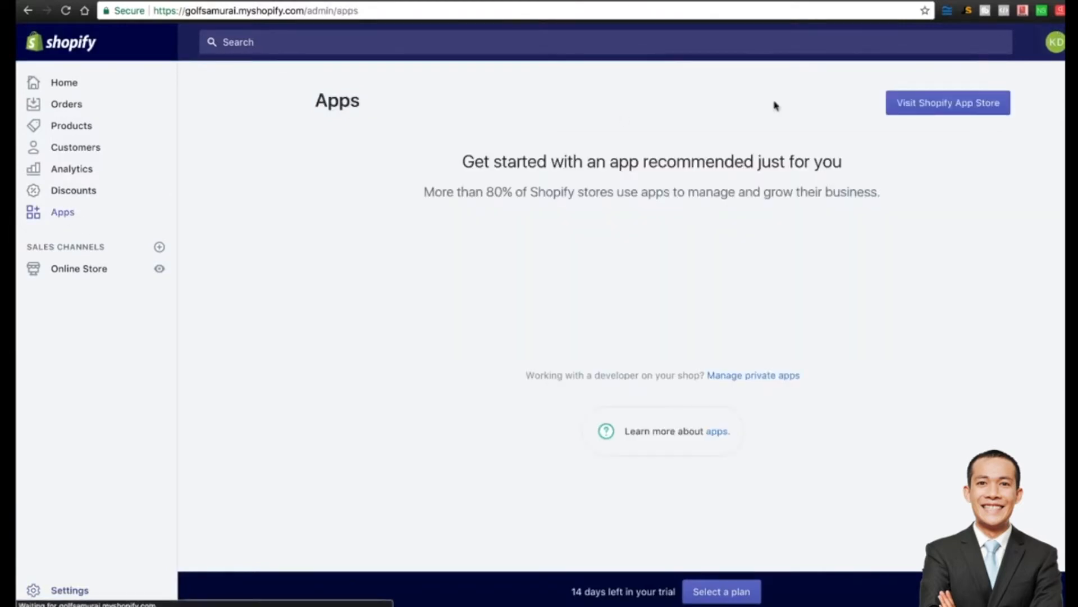
{"action": "left_click", "coordinate": [942, 108]}
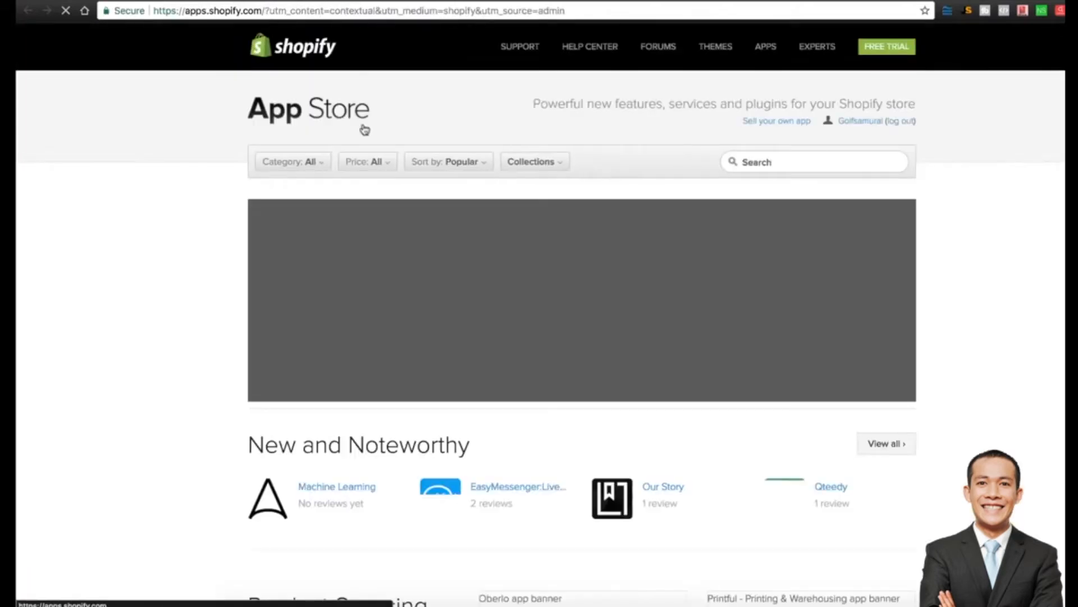
{"action": "left_click", "coordinate": [743, 155]}
{"action": "type", "text": "oberlo"}
{"action": "key", "text": "Return"}
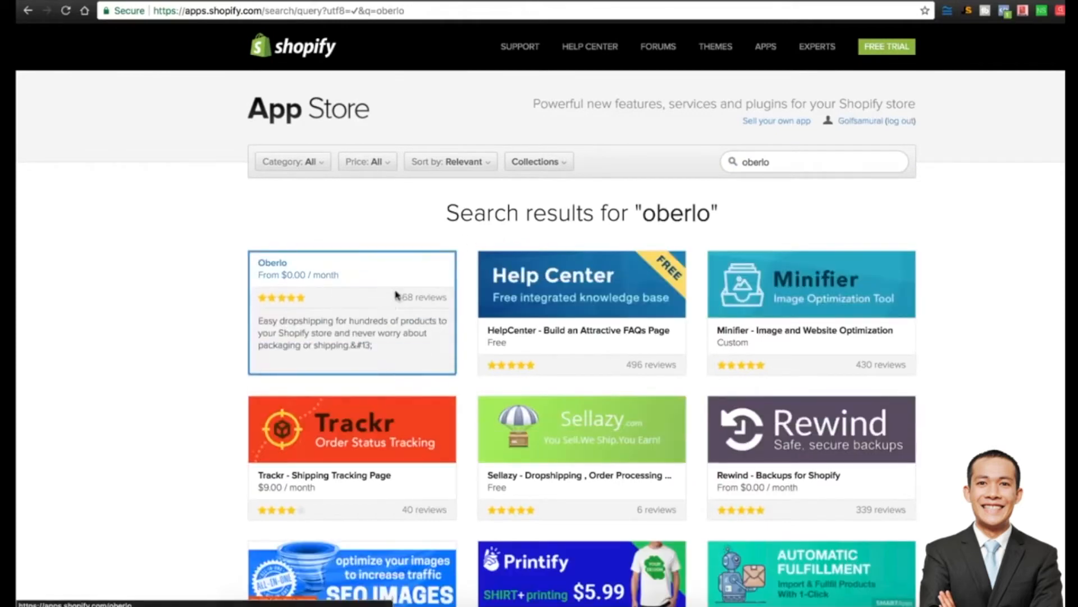
{"action": "left_click", "coordinate": [397, 297]}
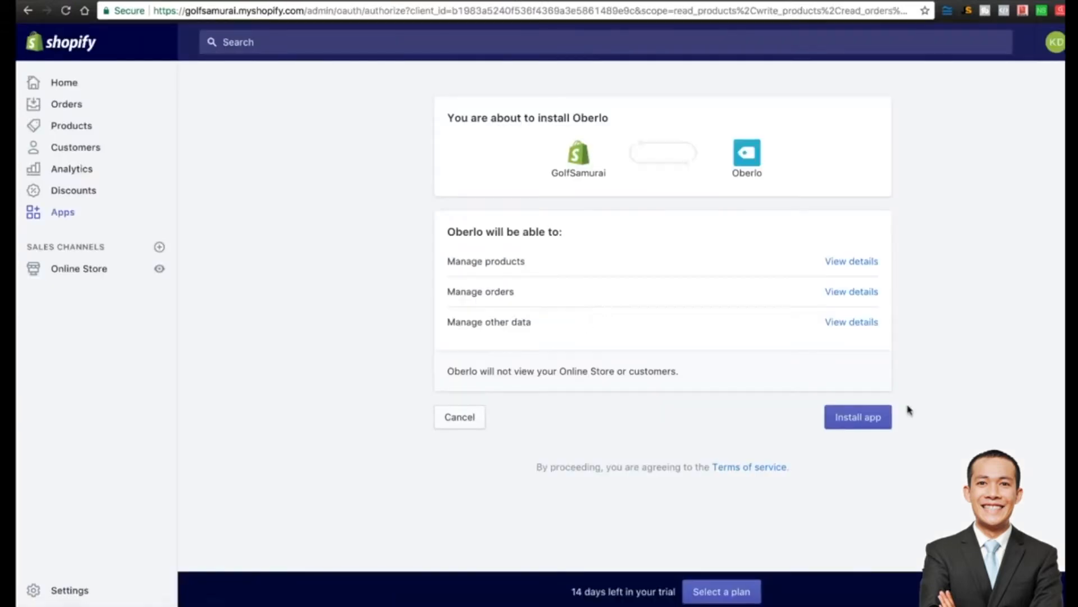
{"action": "left_click", "coordinate": [877, 422]}
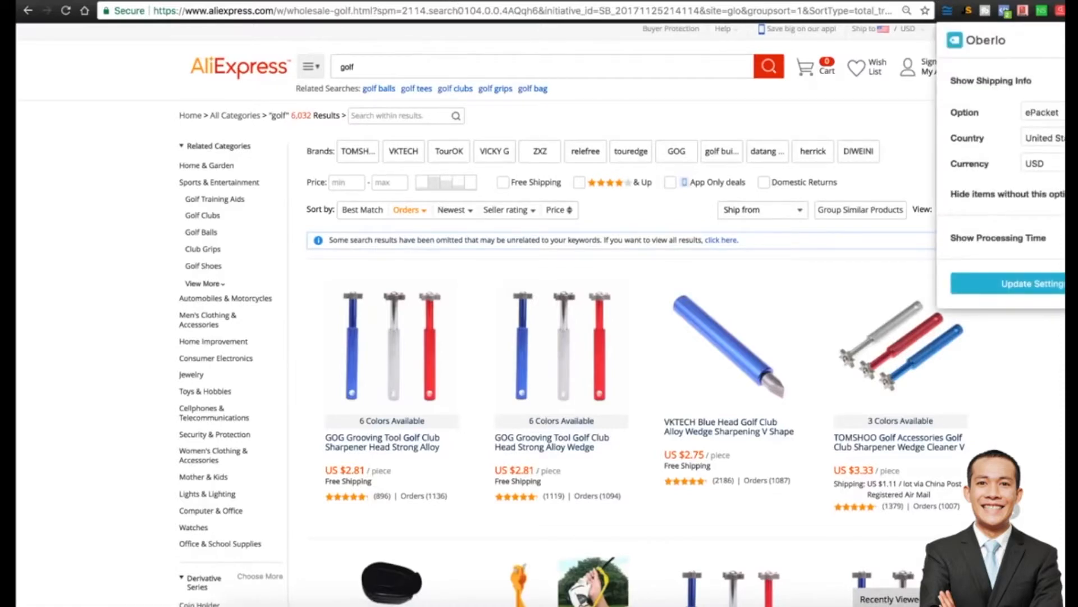
Save Oberlo's ePacket, United States, USD shipping settings and reload the AliExpress golf results.
{"action": "left_click", "coordinate": [1005, 283]}
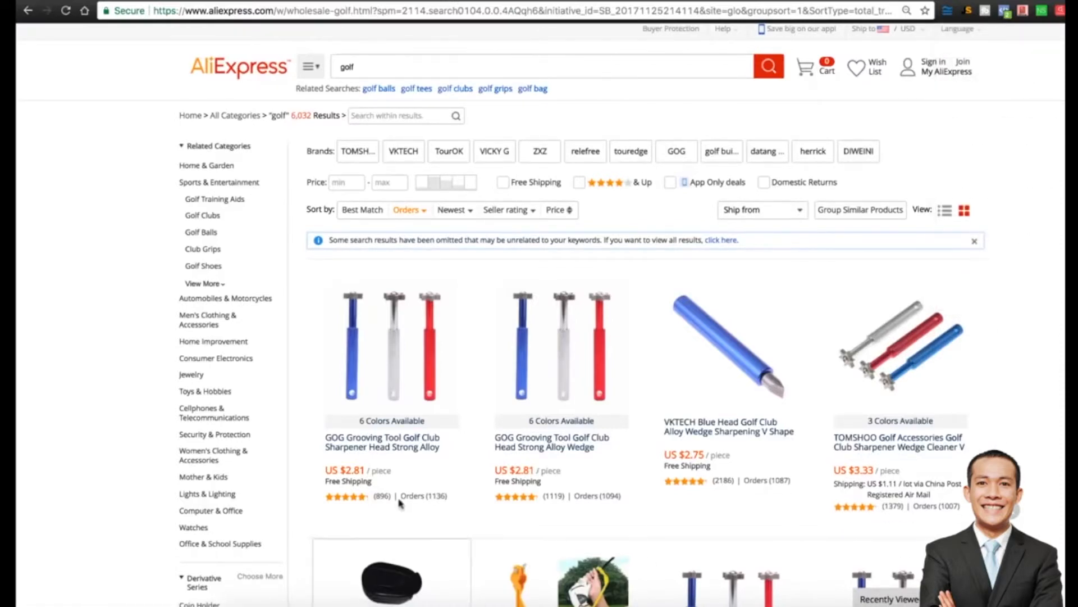
{"action": "left_click", "coordinate": [412, 345]}
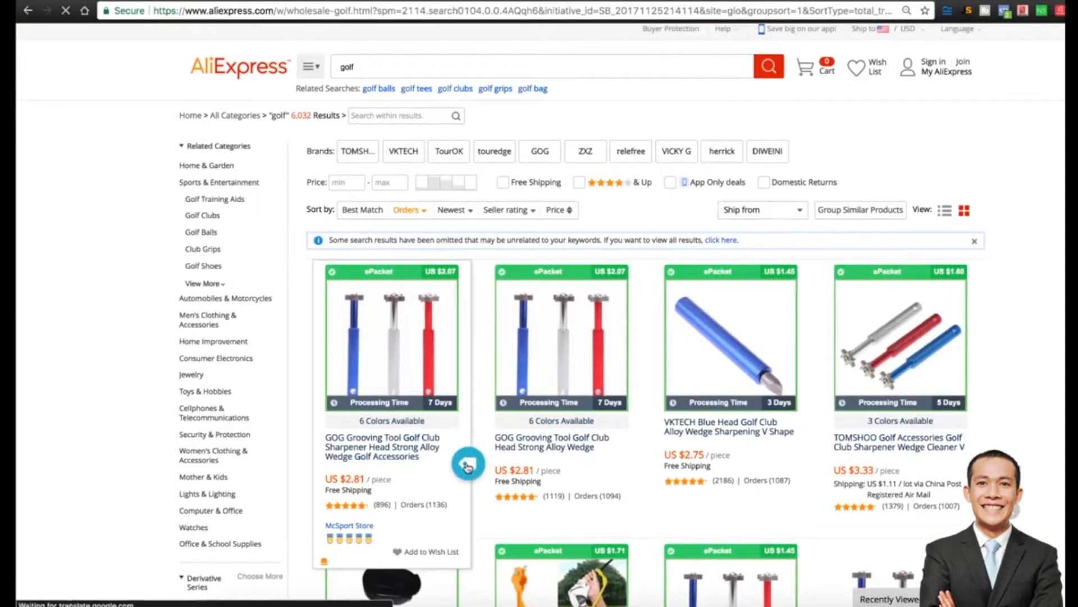
{"action": "scroll", "coordinate": [440, 365], "scroll_direction": "down", "scroll_amount": 2}
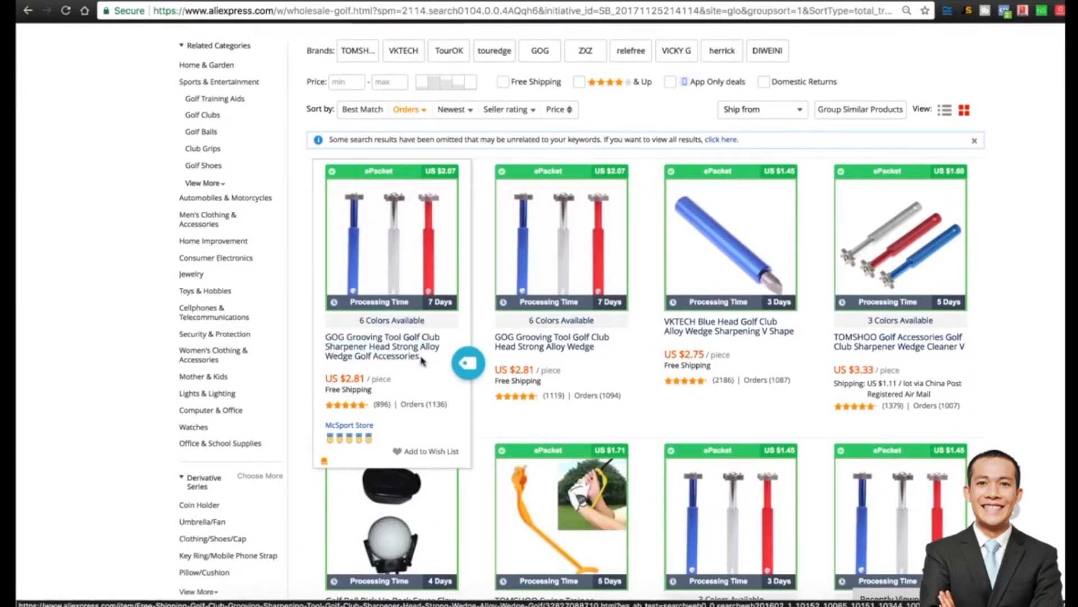
{"action": "scroll", "coordinate": [444, 357], "scroll_direction": "down", "scroll_amount": 1}
Import the GOG Grooving Tool into Oberlo and open the import list.
{"action": "left_click", "coordinate": [470, 327]}
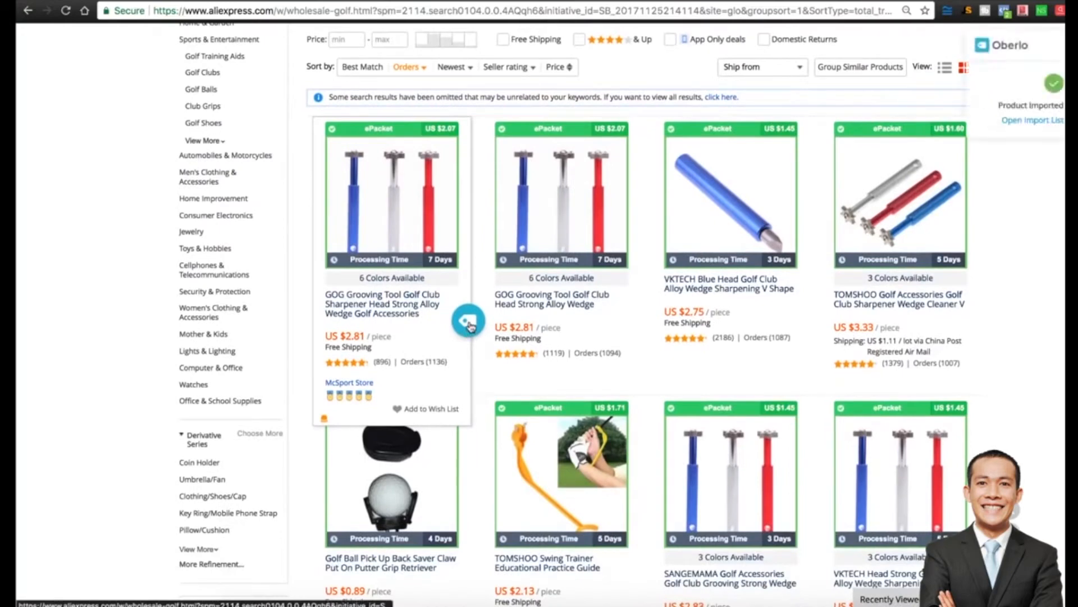
{"action": "scroll", "coordinate": [731, 280], "scroll_direction": "down", "scroll_amount": 2}
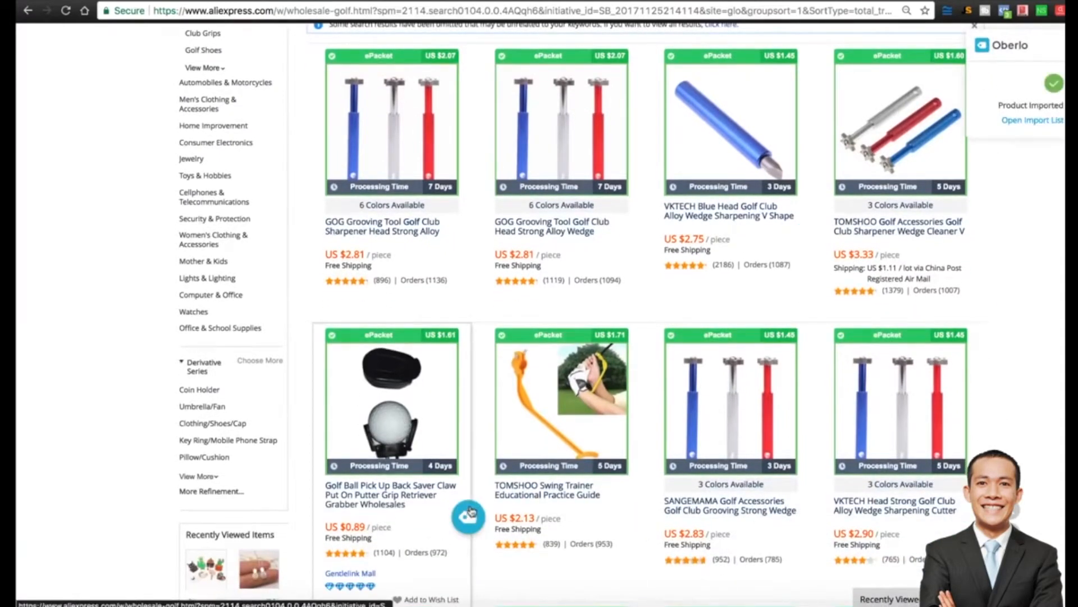
{"action": "scroll", "coordinate": [635, 439], "scroll_direction": "down", "scroll_amount": 2}
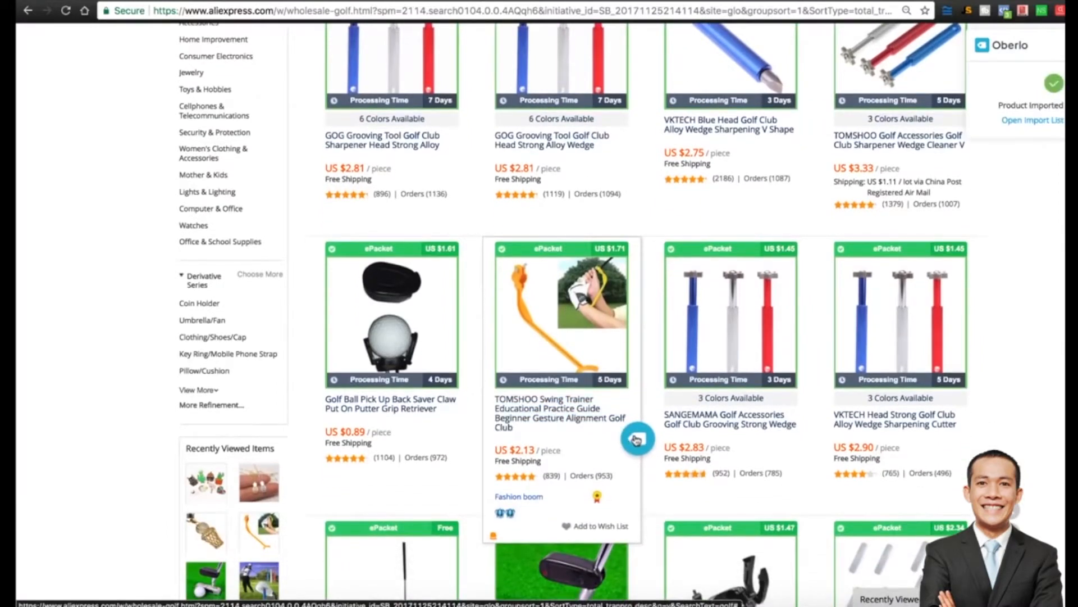
{"action": "left_click", "coordinate": [1034, 121]}
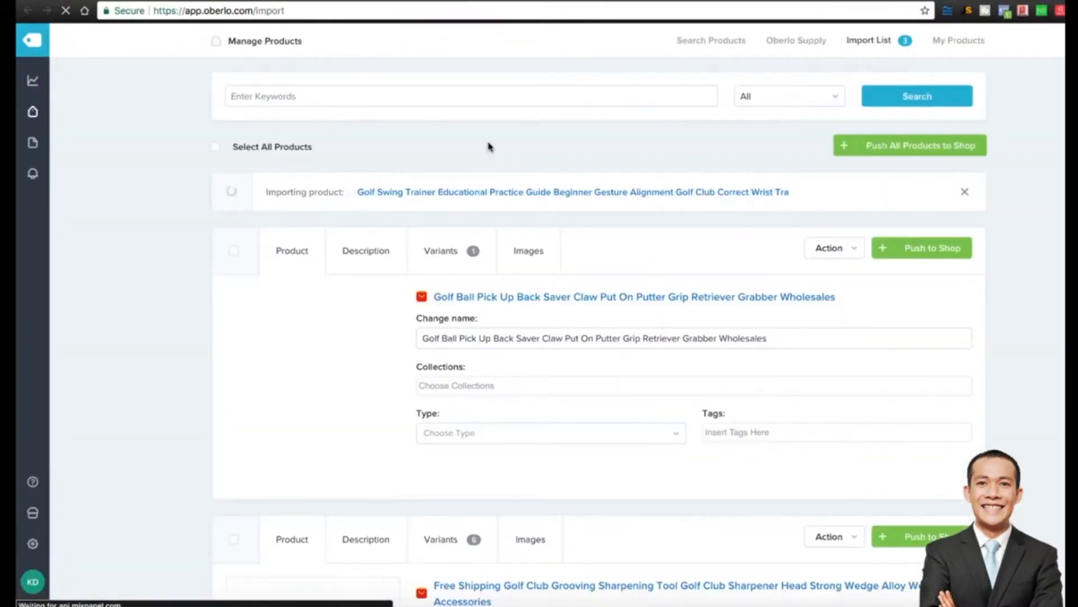
Add the golf swing trainer to Oberlo's import list.
{"action": "scroll", "coordinate": [73, 196], "scroll_direction": "down", "scroll_amount": 4}
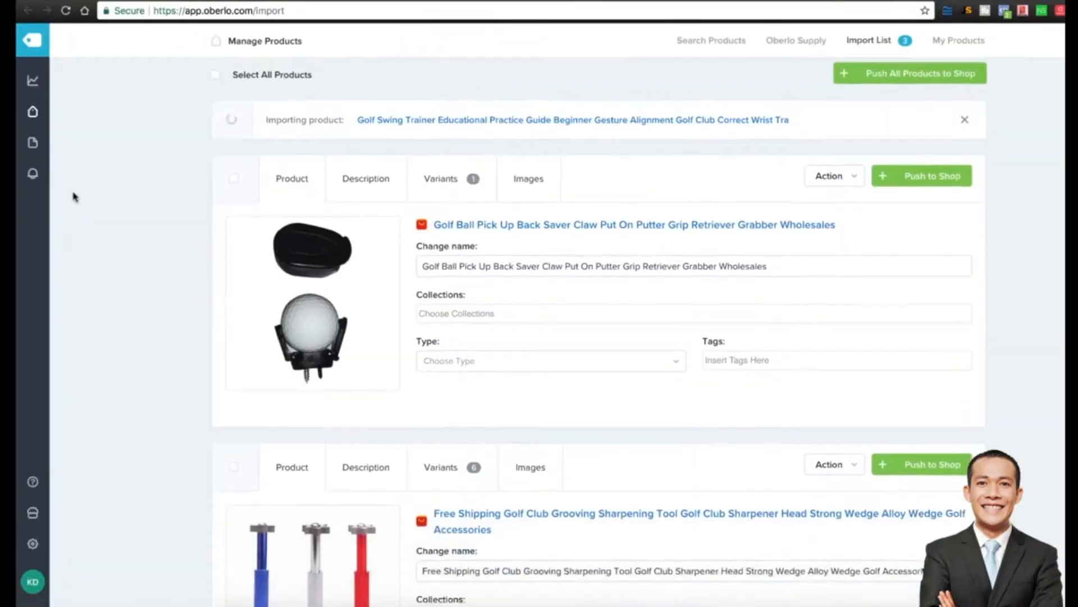
{"action": "scroll", "coordinate": [73, 197], "scroll_direction": "down", "scroll_amount": 6}
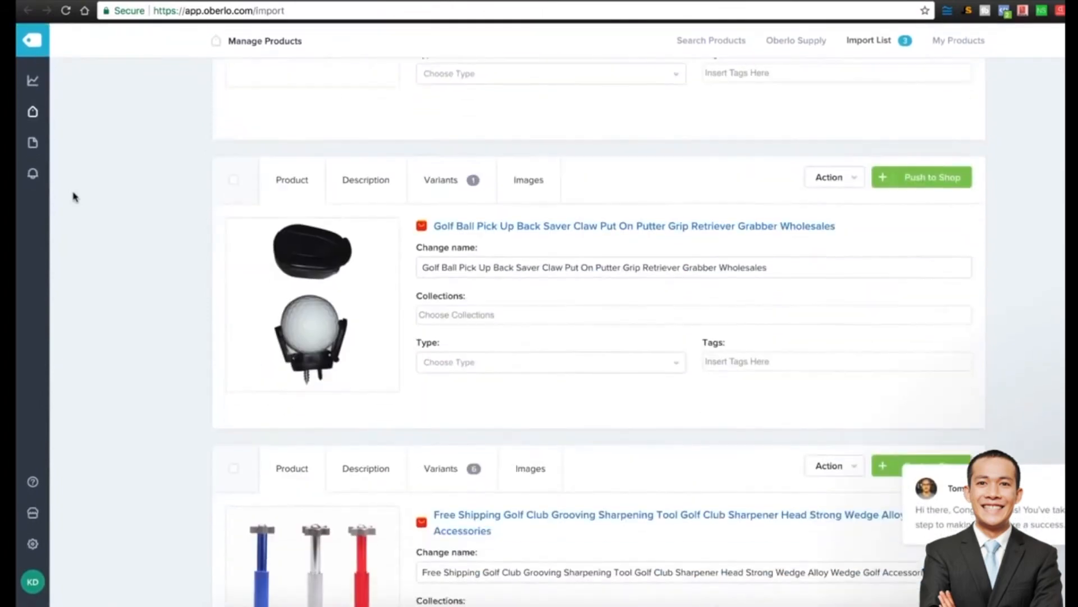
{"action": "scroll", "coordinate": [73, 197], "scroll_direction": "down", "scroll_amount": 3}
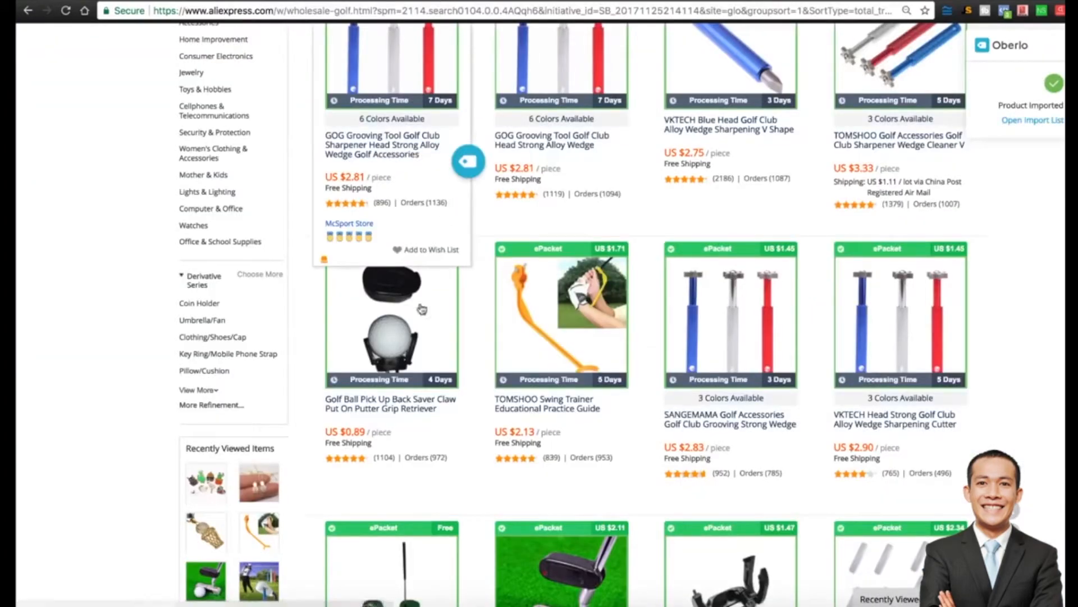
{"action": "left_click", "coordinate": [637, 439]}
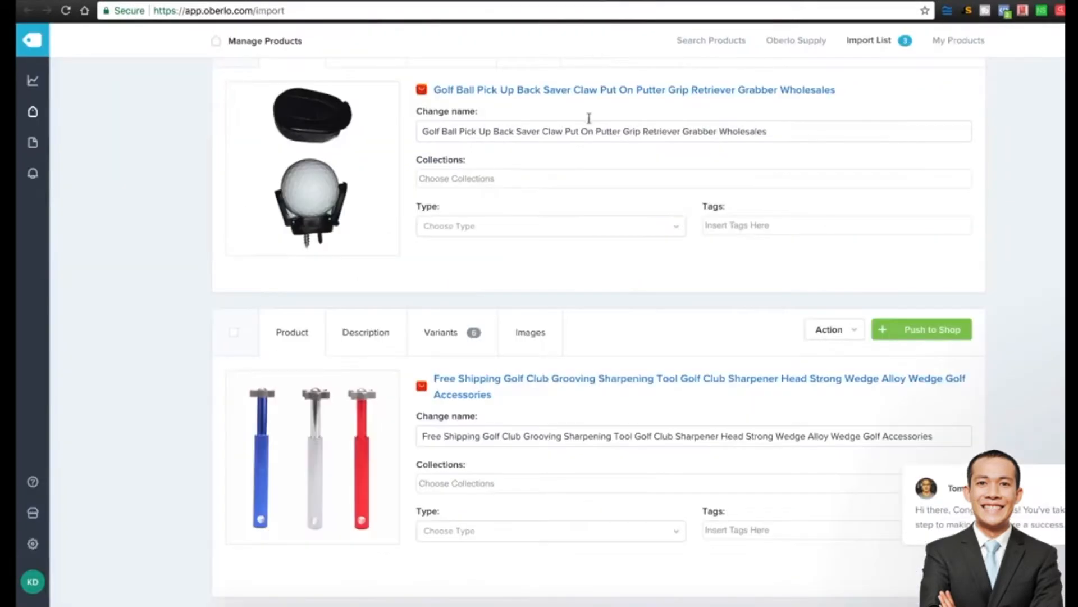
Push all three imported golf products to the Shopify store.
{"action": "scroll", "coordinate": [587, 200], "scroll_direction": "up", "scroll_amount": 3}
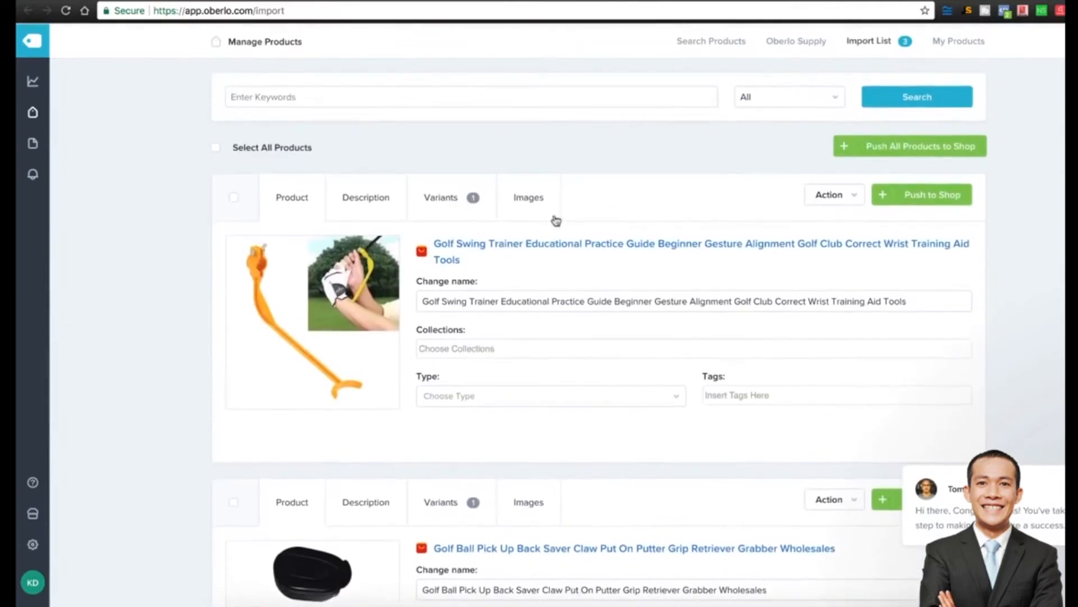
{"action": "scroll", "coordinate": [235, 345], "scroll_direction": "down", "scroll_amount": 6}
{"action": "scroll", "coordinate": [665, 140], "scroll_direction": "up", "scroll_amount": 6}
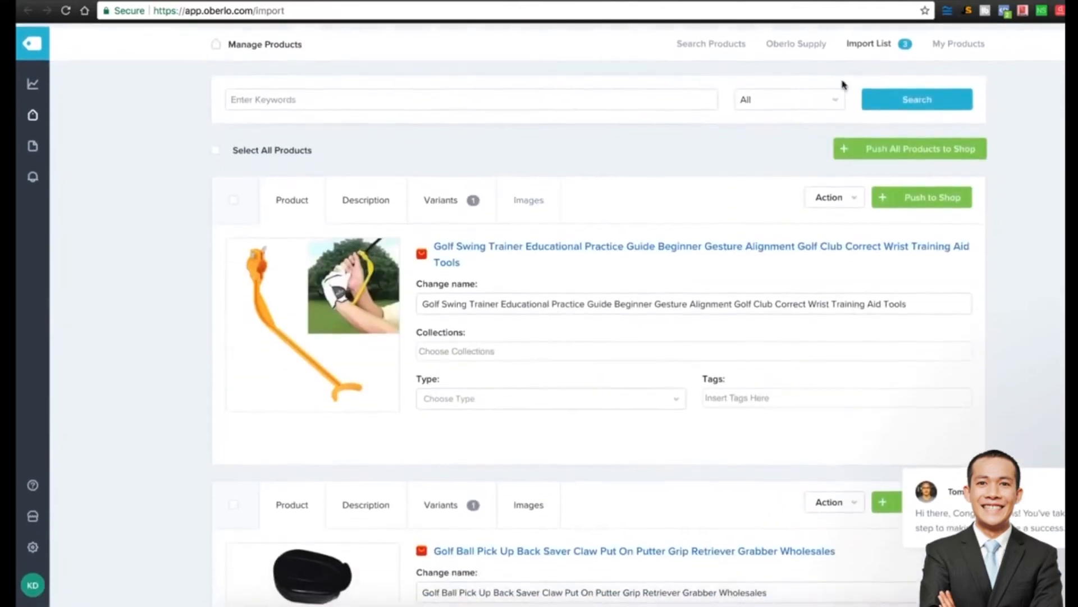
{"action": "left_click", "coordinate": [897, 149]}
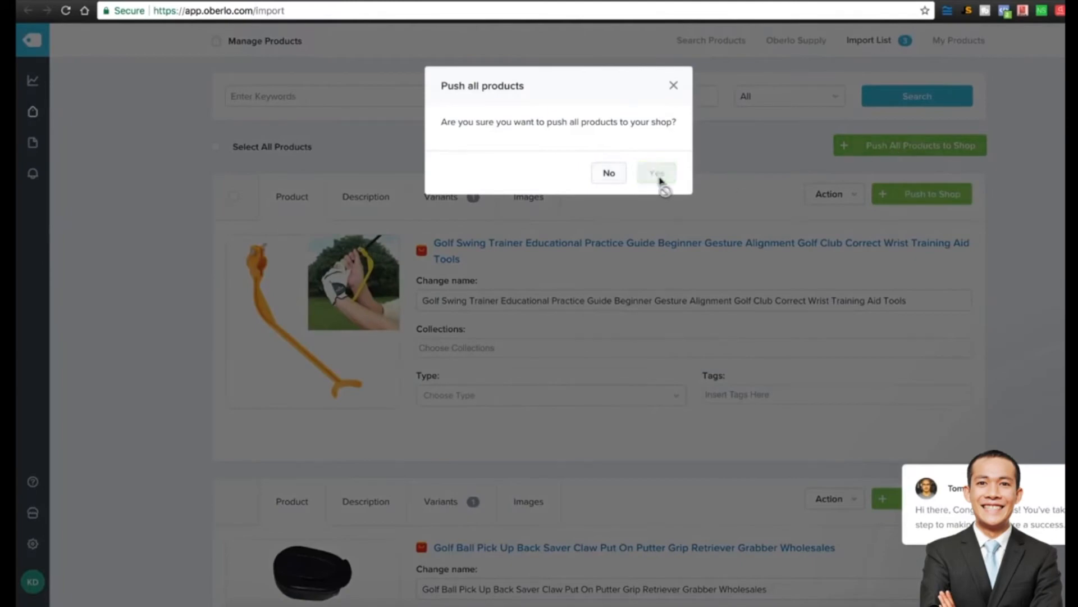
{"action": "left_click", "coordinate": [661, 180]}
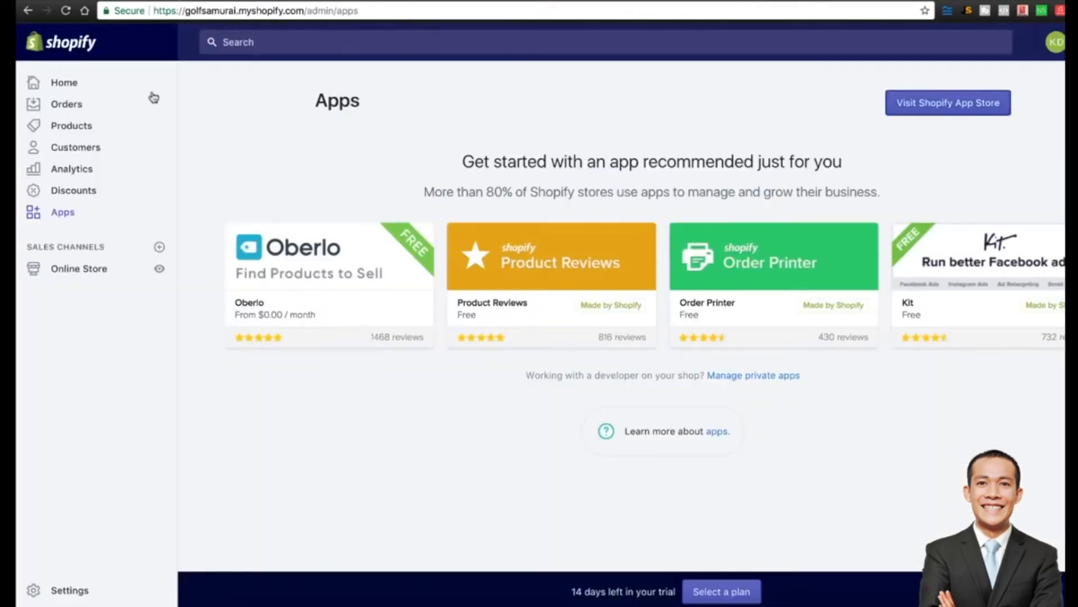
Open the Free Shipping Golf Club Grooving Sharpening Tool from All products for editing.
{"action": "left_click", "coordinate": [67, 131]}
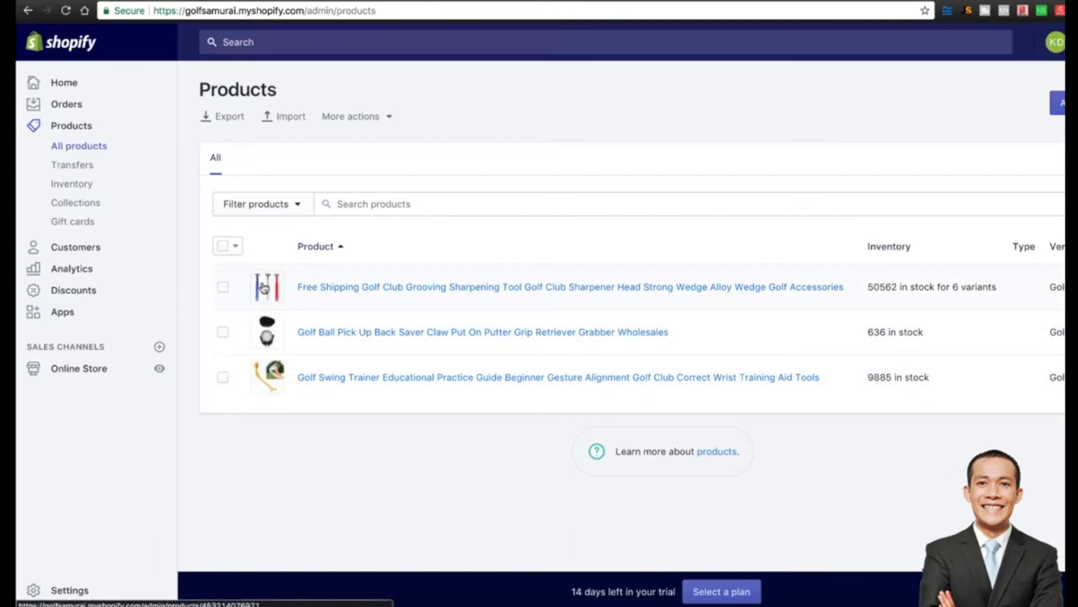
{"action": "left_click", "coordinate": [326, 289]}
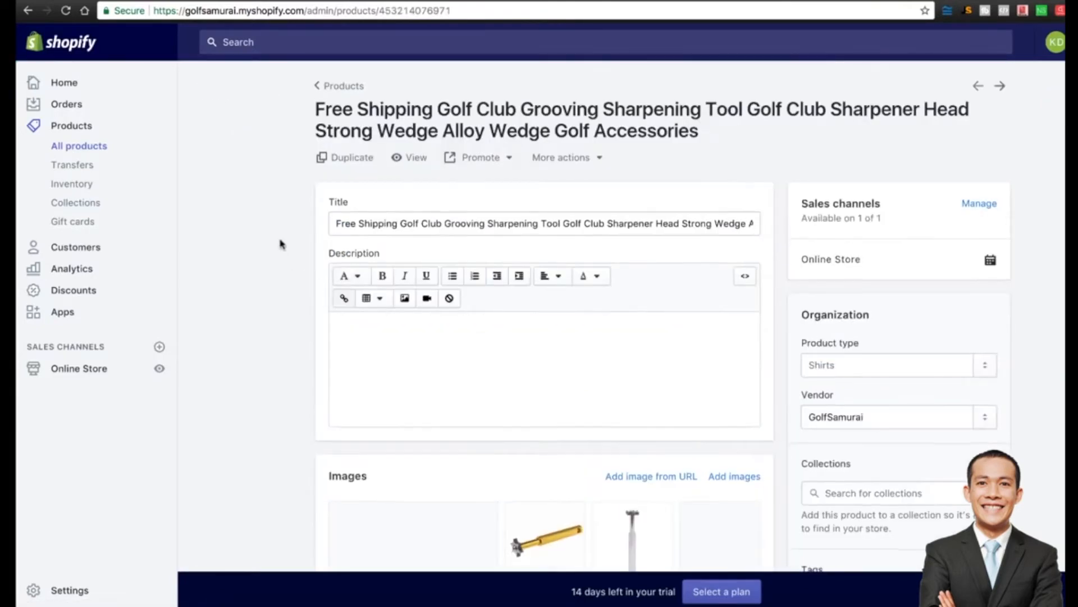
Retitle the product 'Premium Golf Club Grooving Sharpener (Perfect Gift for Dads!)' and delete its description.
{"action": "scroll", "coordinate": [282, 240], "scroll_direction": "down", "scroll_amount": 3}
{"action": "scroll", "coordinate": [429, 204], "scroll_direction": "up", "scroll_amount": 2}
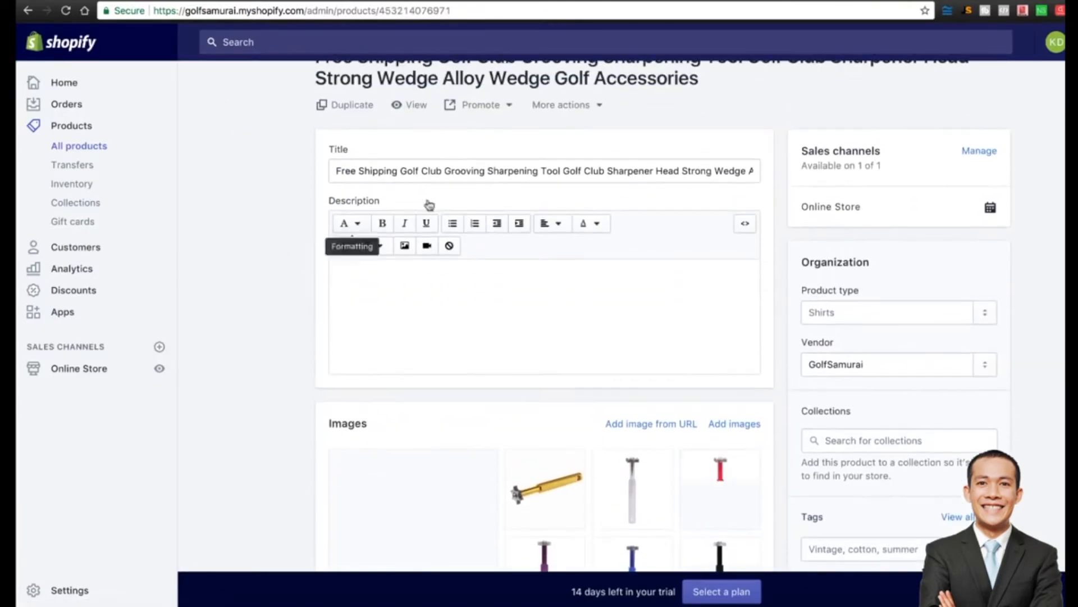
{"action": "triple_click", "coordinate": [504, 175]}
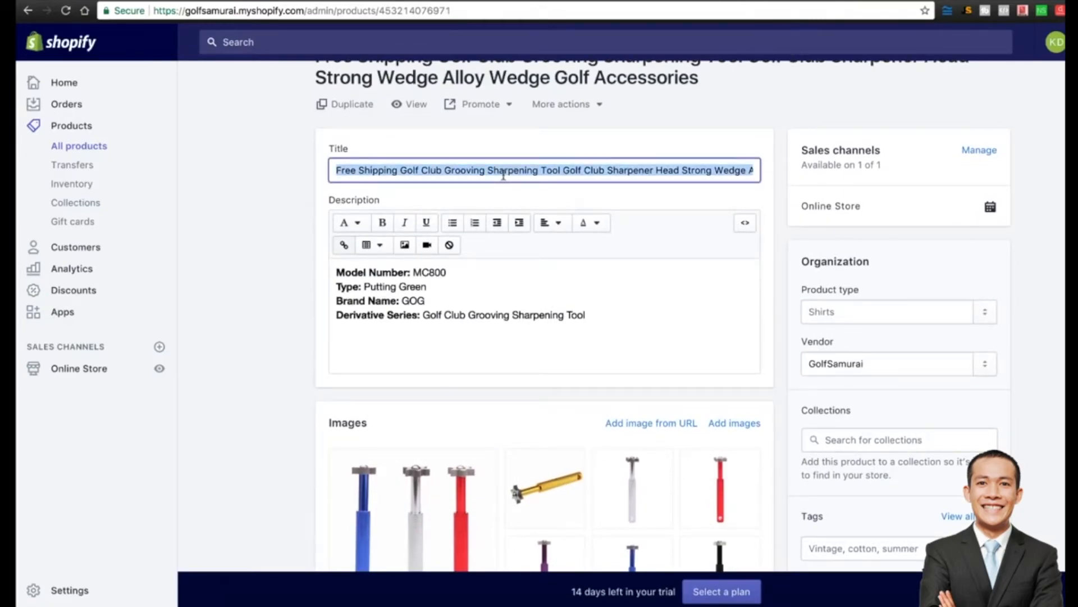
{"action": "type", "text": "GOLF GLUB"}
{"action": "key", "text": "BackSpace"}
{"action": "key", "text": "BackSpace"}
{"action": "key", "text": "BackSpace"}
{"action": "key", "text": "BackSpace"}
{"action": "key", "text": "BackSpace"}
{"action": "key", "text": "BackSpace"}
{"action": "key", "text": "BackSpace"}
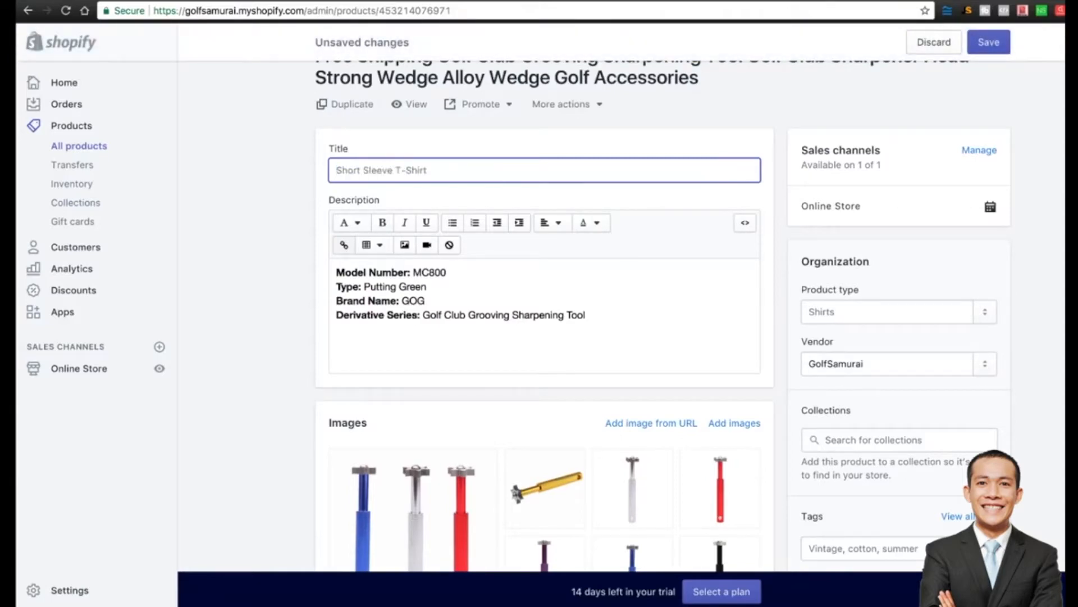
{"action": "type", "text": "Premium Golf Club Gro"}
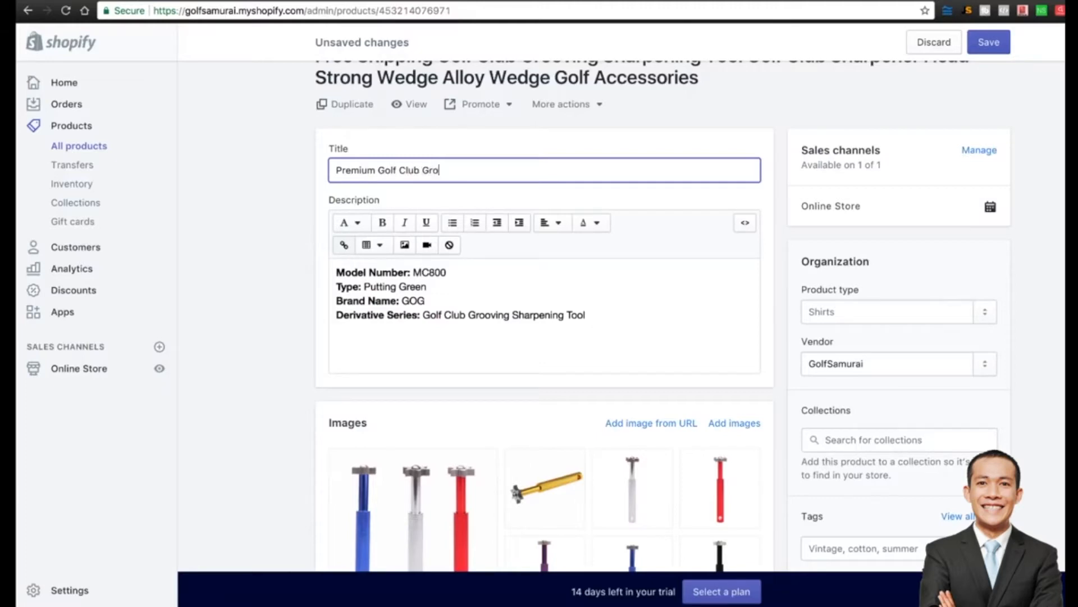
{"action": "type", "text": "oving Sharpener (Perfect Gift for"}
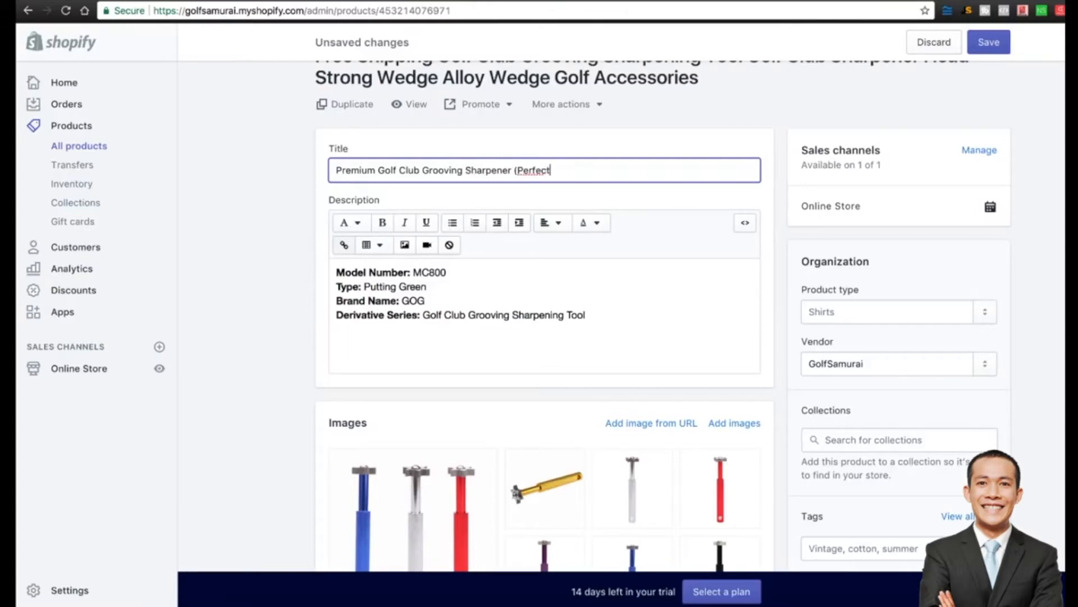
{"action": "type", "text": " Dads!)"}
{"action": "left_click_drag", "start_coordinate": [597, 317], "coordinate": [322, 266]}
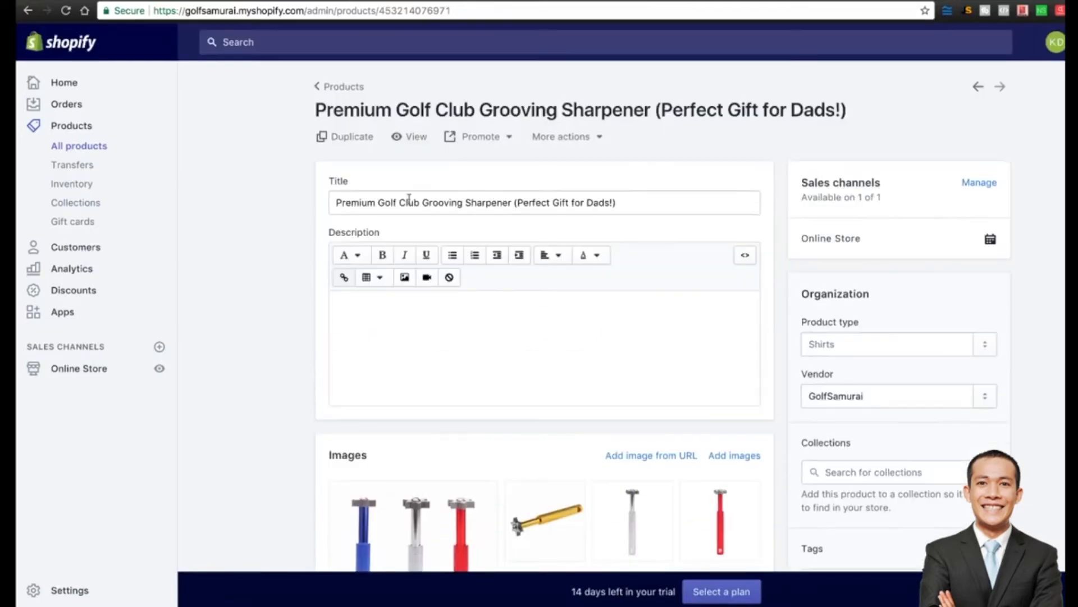
{"action": "left_click", "coordinate": [394, 340]}
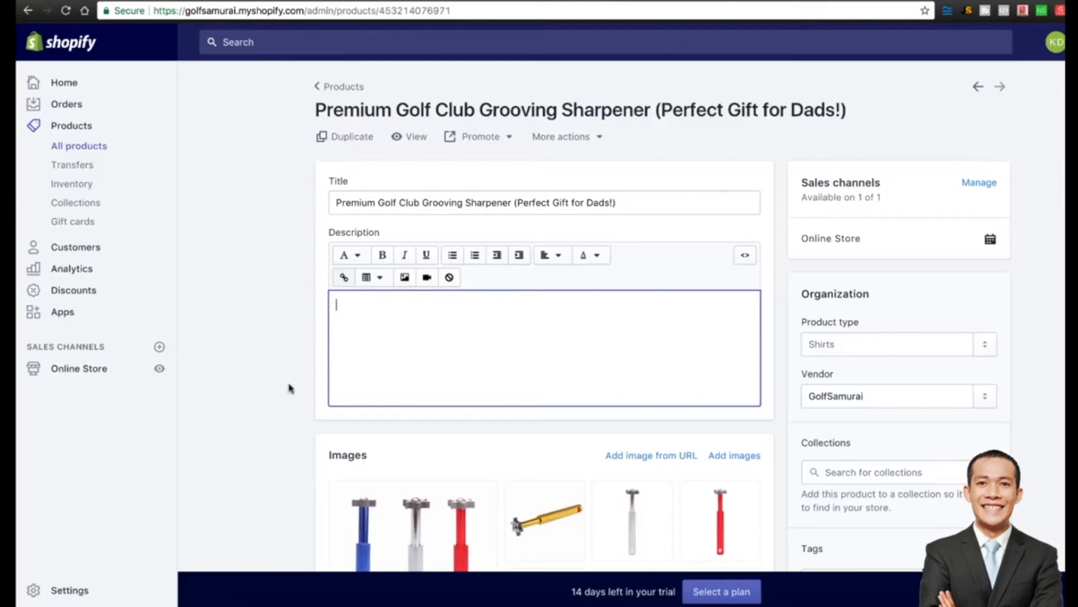
Review the product's images and six $5.62 colour variants, then switch to Oberlo's dashboard.
{"action": "scroll", "coordinate": [289, 386], "scroll_direction": "down", "scroll_amount": 1}
{"action": "scroll", "coordinate": [289, 388], "scroll_direction": "down", "scroll_amount": 2}
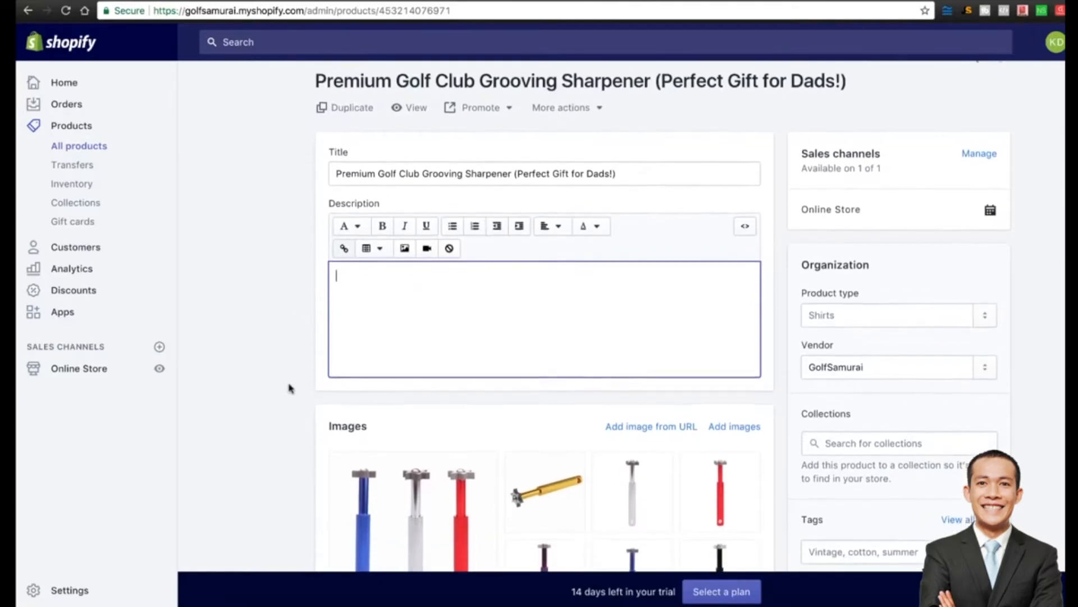
{"action": "scroll", "coordinate": [289, 387], "scroll_direction": "down", "scroll_amount": 9}
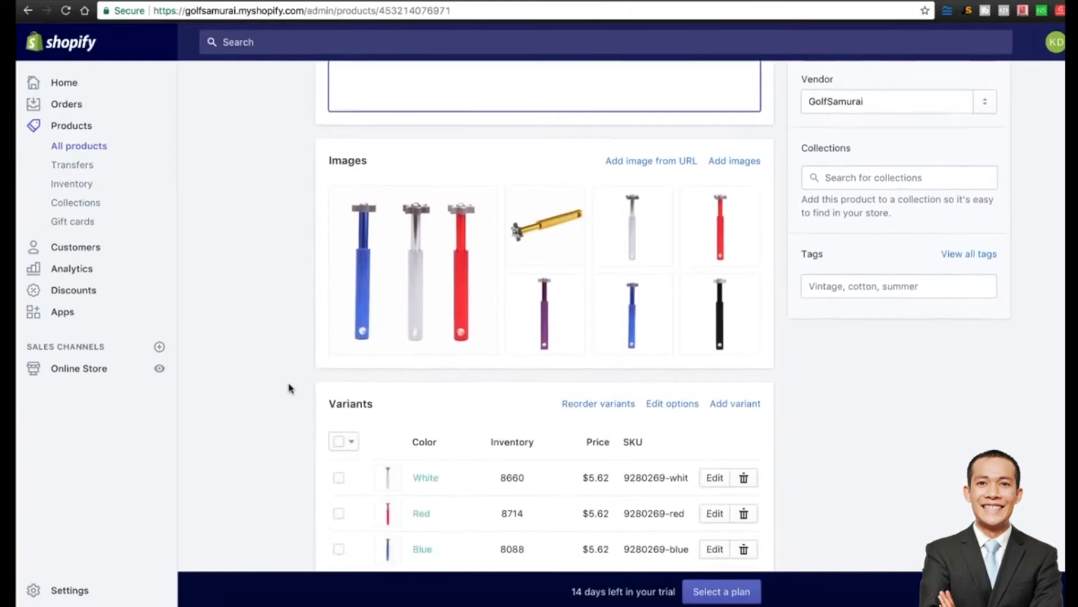
{"action": "mouse_move", "coordinate": [415, 273]}
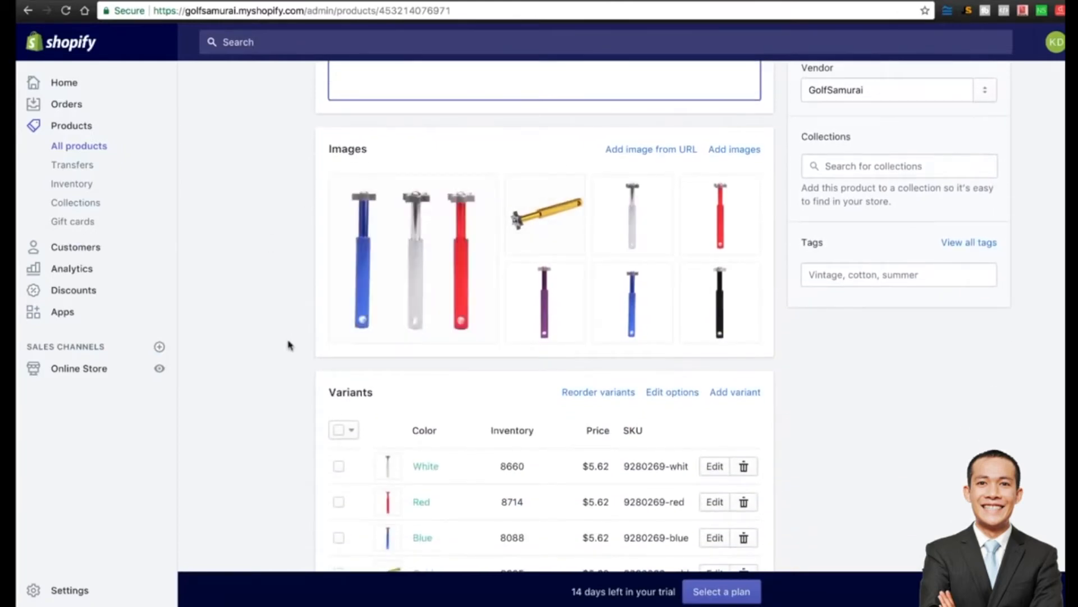
{"action": "scroll", "coordinate": [289, 344], "scroll_direction": "down", "scroll_amount": 6}
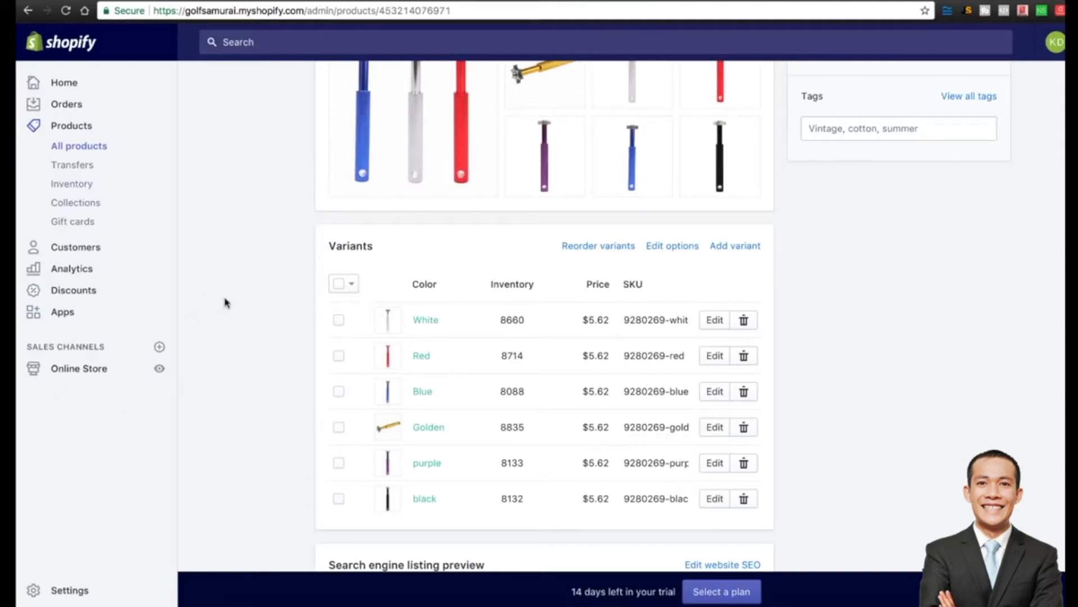
{"action": "scroll", "coordinate": [270, 257], "scroll_direction": "down", "scroll_amount": 1}
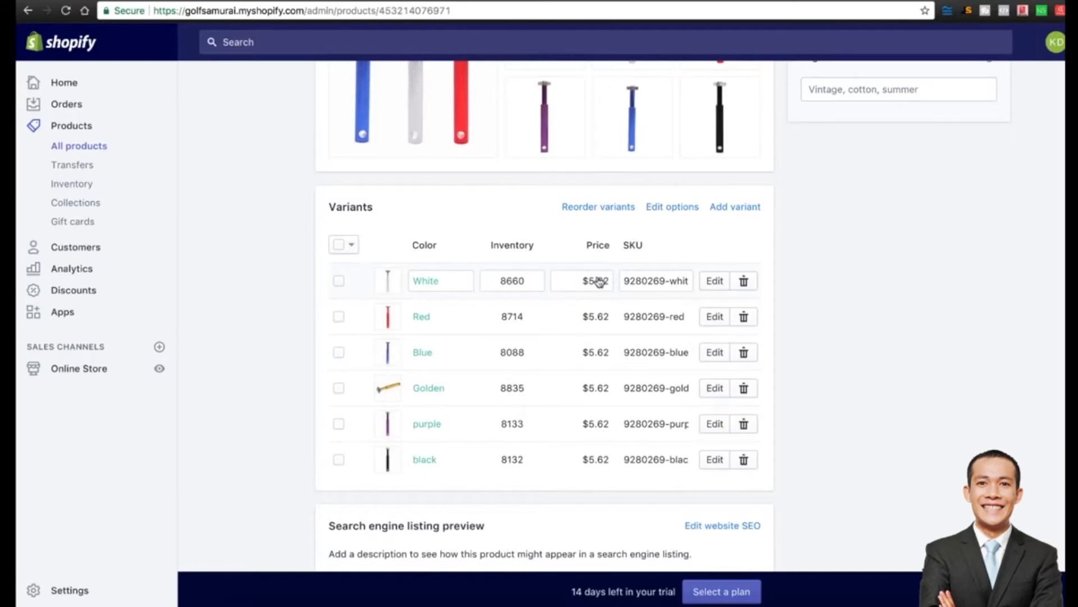
{"action": "left_click", "coordinate": [296, 2]}
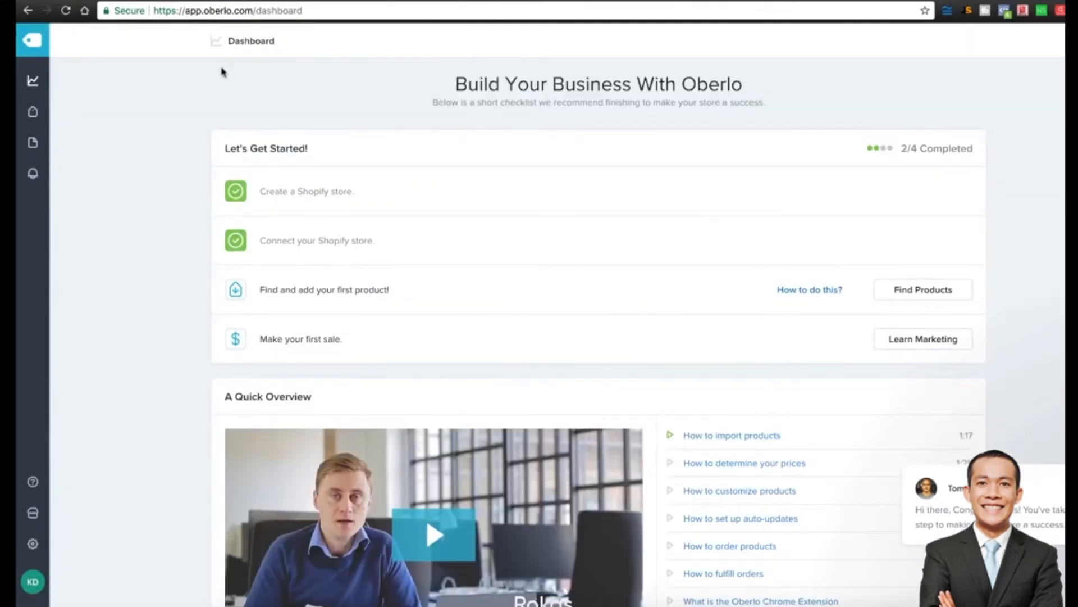
Check Oberlo's global pricing rules: product cost ×2 for price and compare-at price.
{"action": "left_click", "coordinate": [33, 544]}
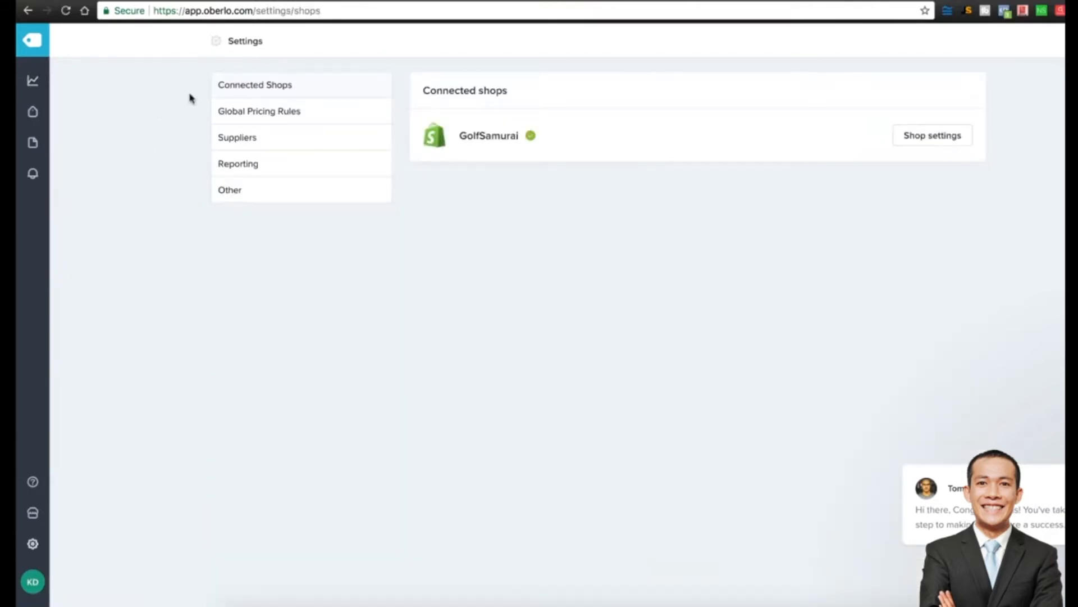
{"action": "left_click", "coordinate": [283, 112]}
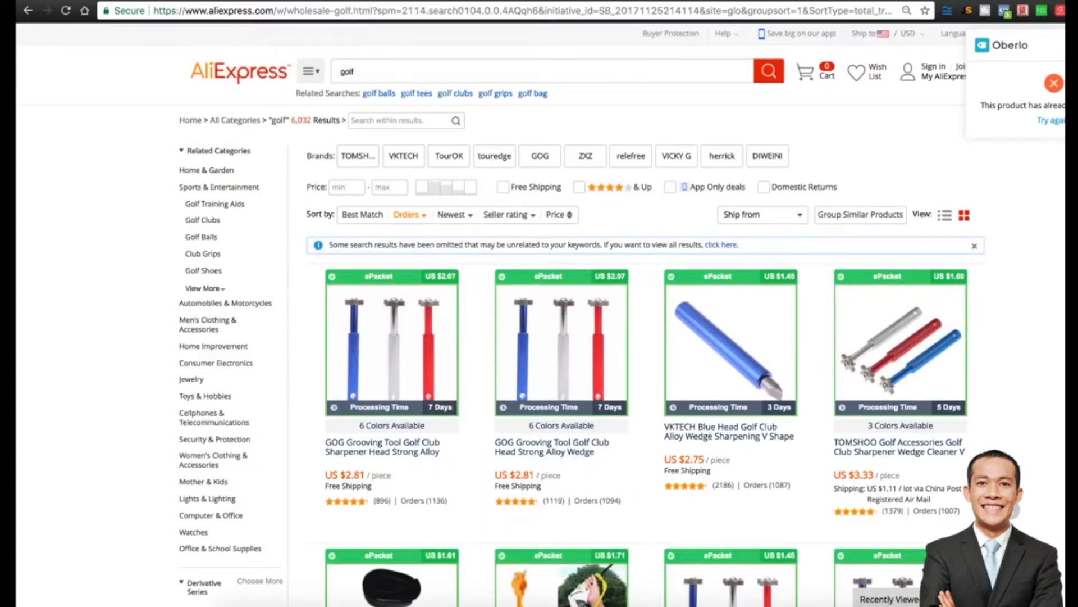
{"action": "left_click", "coordinate": [332, 0]}
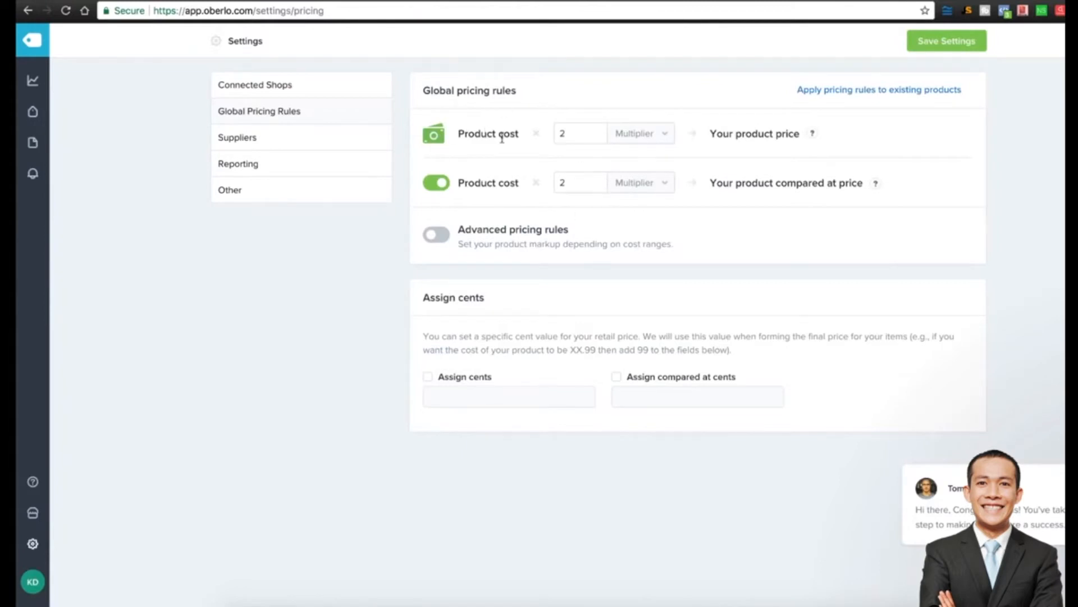
{"action": "triple_click", "coordinate": [479, 133]}
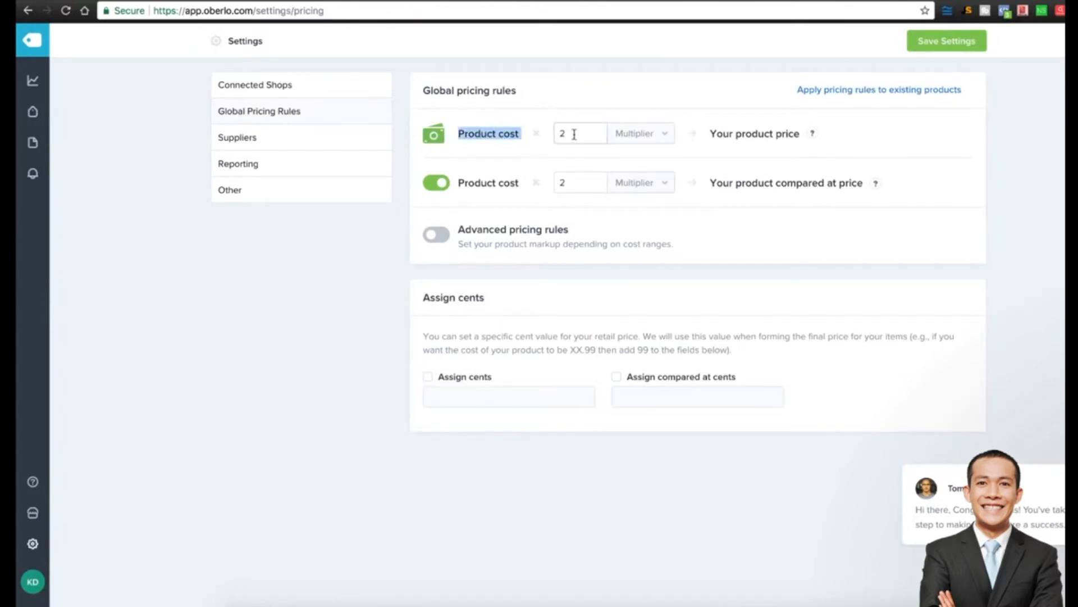
{"action": "mouse_move", "coordinate": [813, 135]}
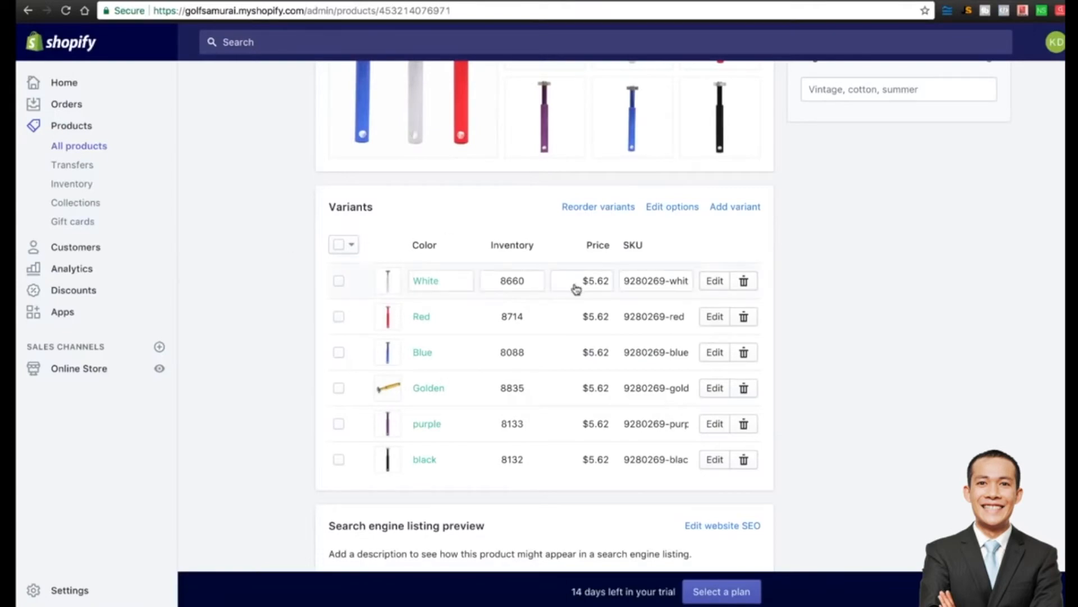
Set the golf sharpener's White variant price to 19.97.
{"action": "left_click", "coordinate": [424, 2]}
{"action": "left_click", "coordinate": [709, 284]}
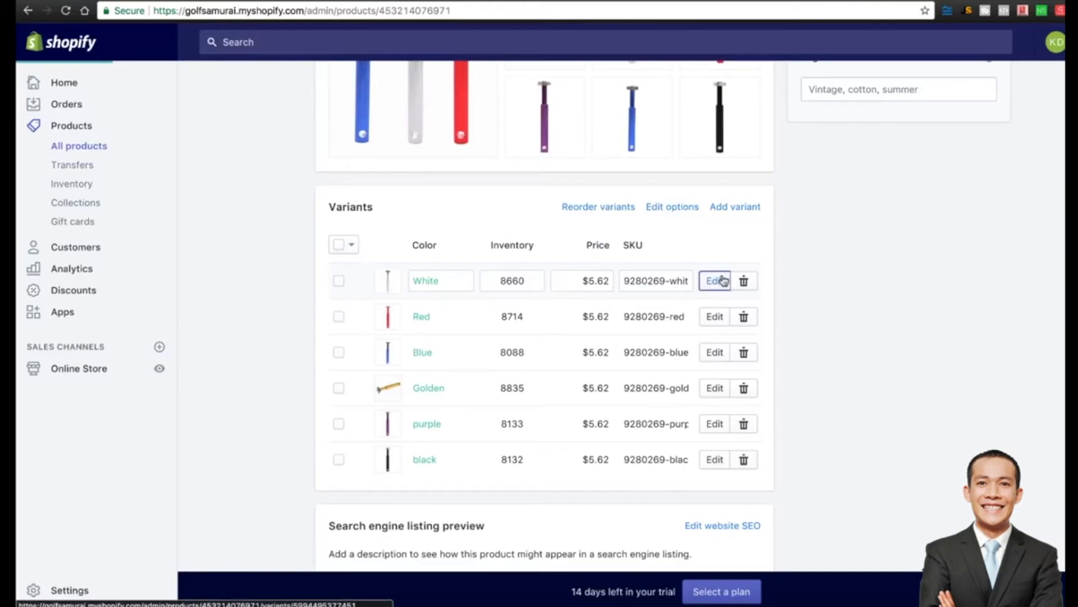
{"action": "scroll", "coordinate": [245, 299], "scroll_direction": "down", "scroll_amount": 2}
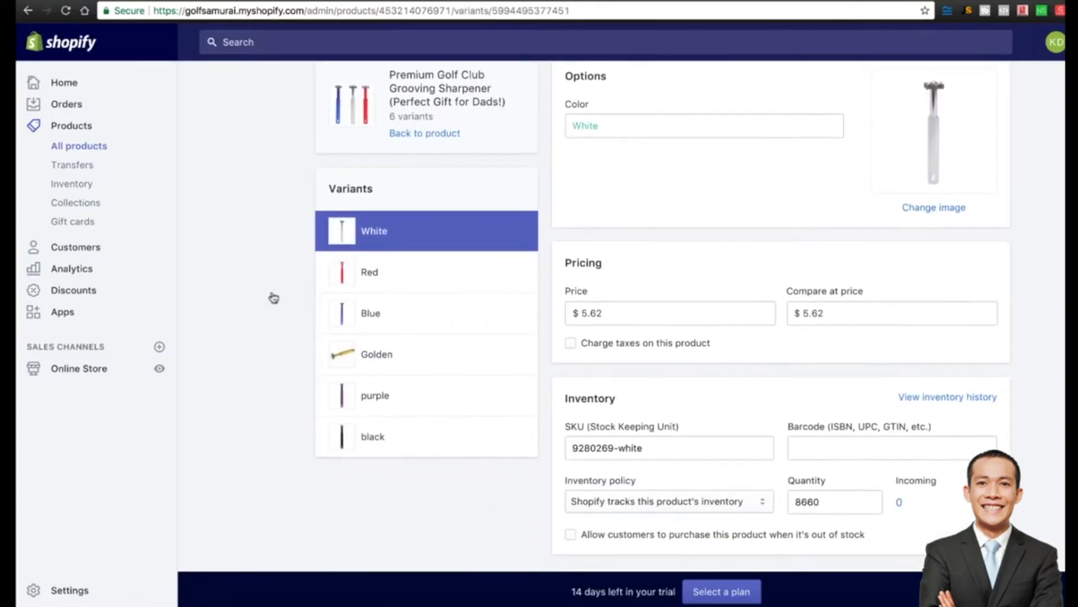
{"action": "double_click", "coordinate": [619, 312]}
{"action": "type", "text": "19.97"}
{"action": "scroll", "coordinate": [668, 318], "scroll_direction": "left", "scroll_amount": 3}
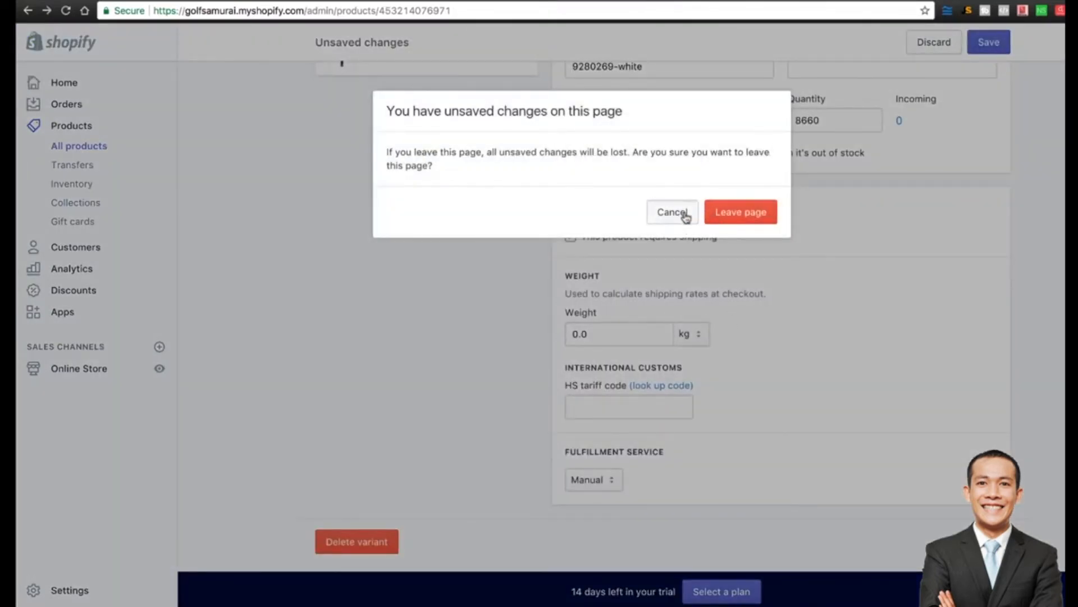
{"action": "left_click", "coordinate": [685, 214]}
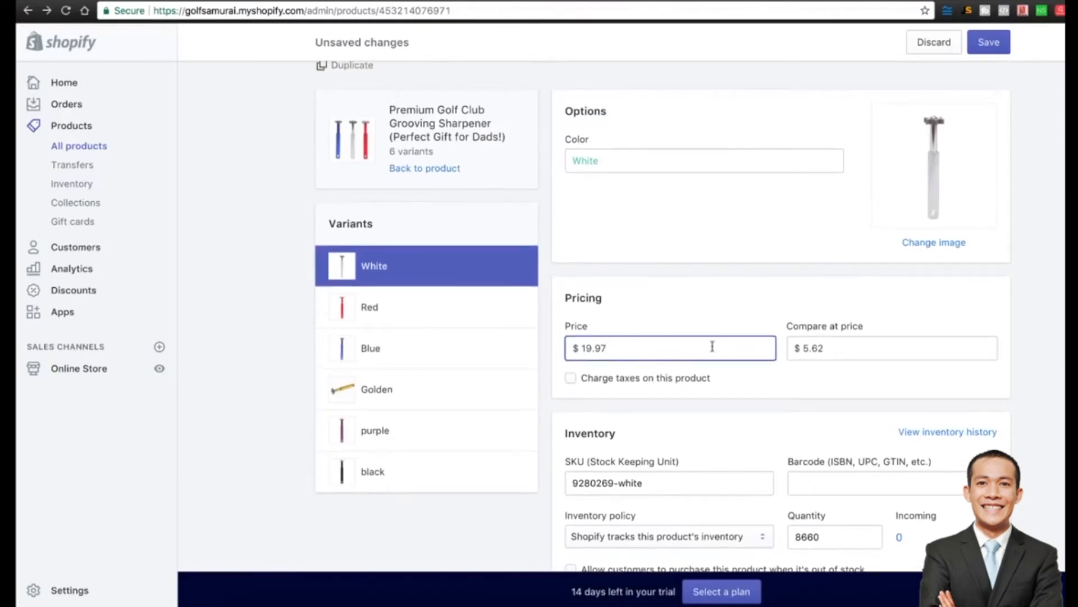
Give the White variant a 39.95 compare-at price and save with Cmd+S.
{"action": "double_click", "coordinate": [841, 346]}
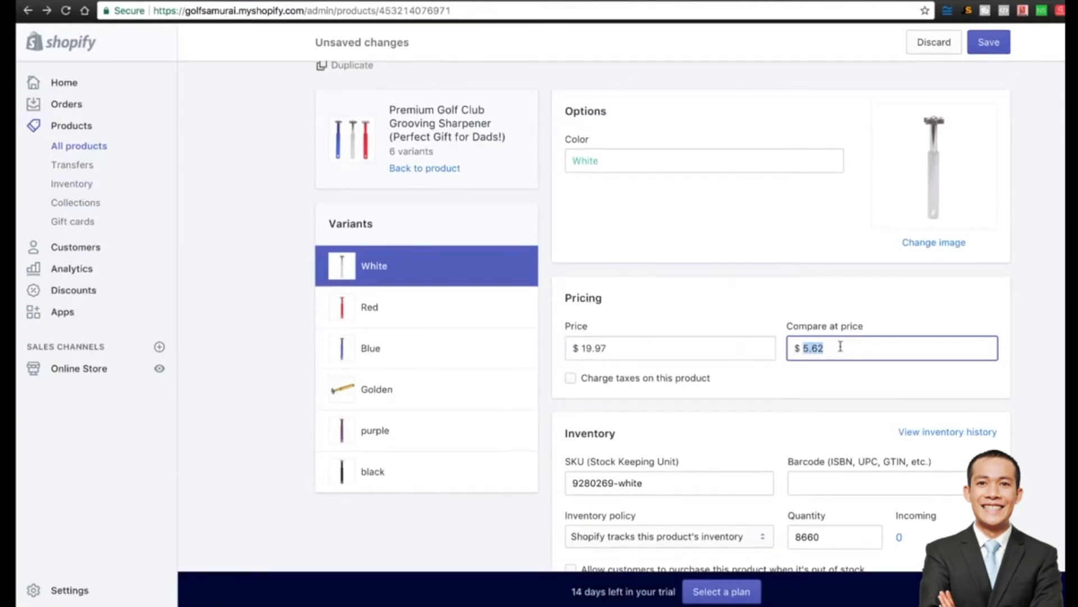
{"action": "type", "text": "39"}
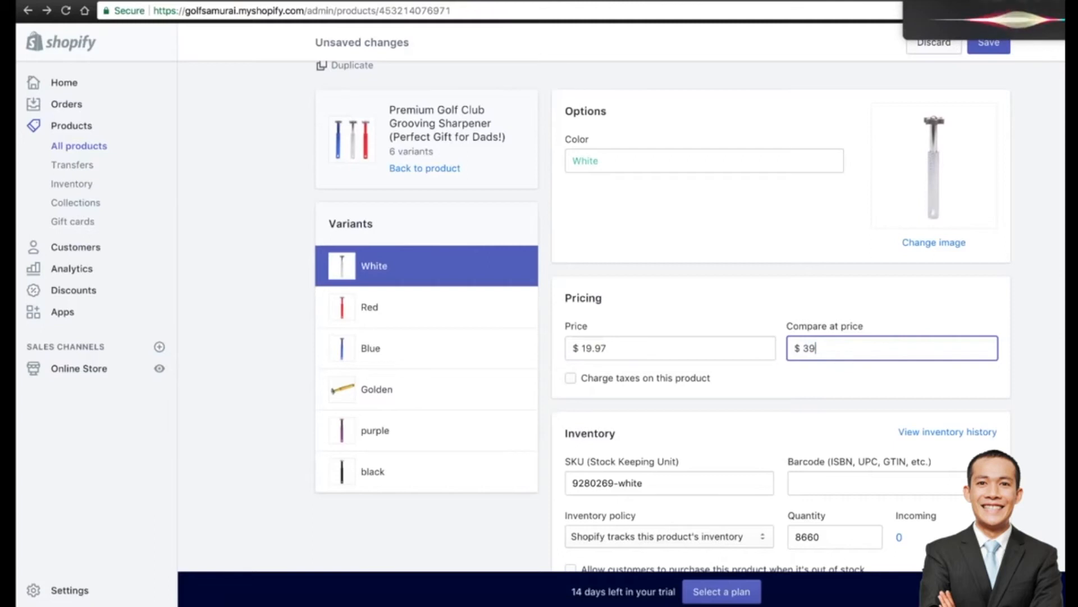
{"action": "type", "text": ".95"}
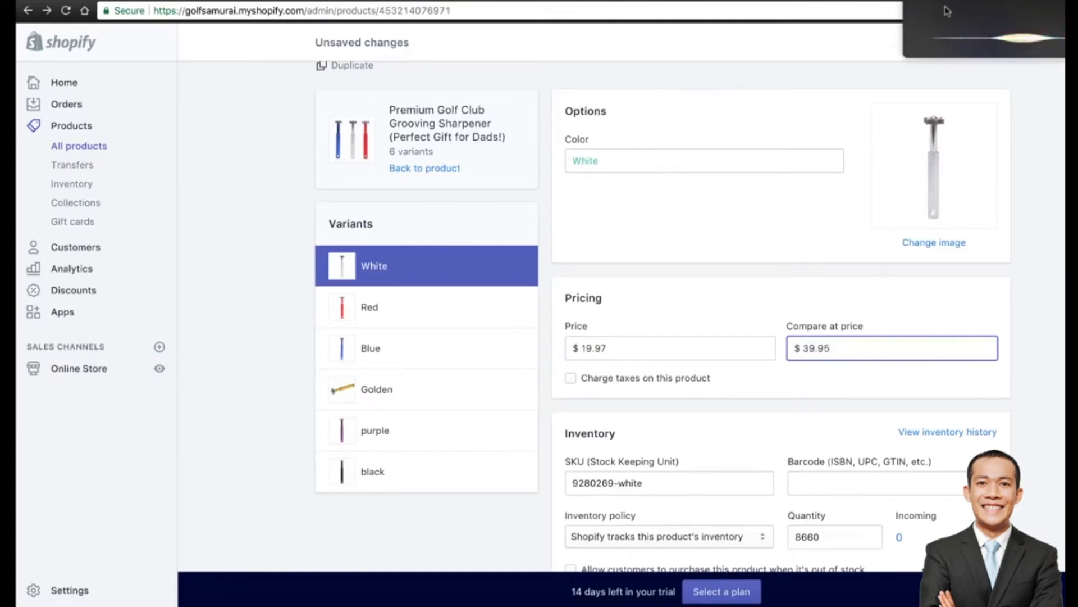
{"action": "scroll", "coordinate": [1019, 250], "scroll_direction": "down", "scroll_amount": 2}
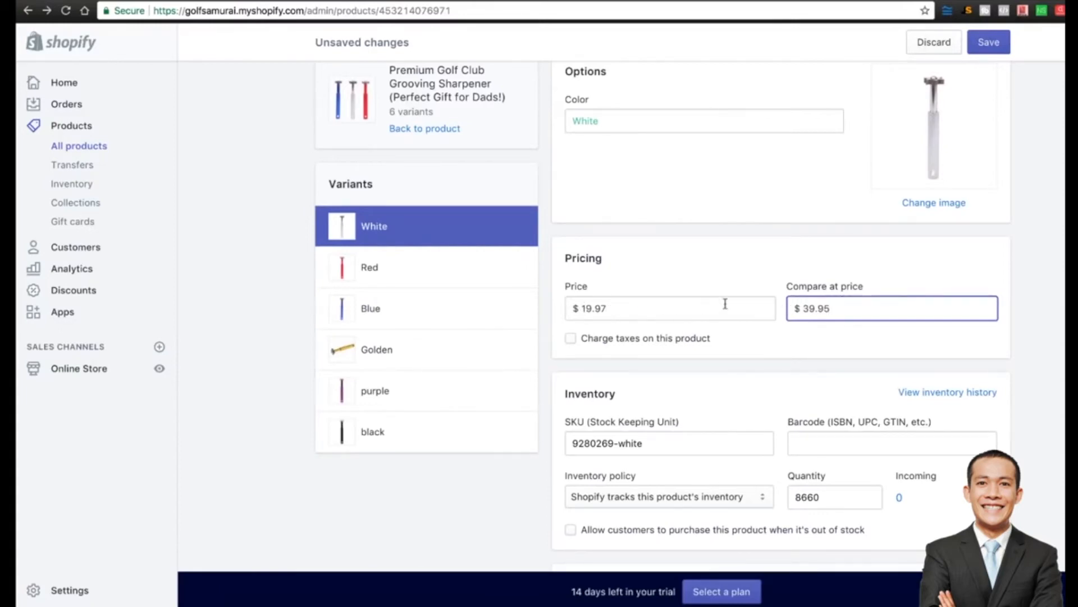
{"action": "scroll", "coordinate": [725, 304], "scroll_direction": "down", "scroll_amount": 5}
{"action": "scroll", "coordinate": [725, 304], "scroll_direction": "down", "scroll_amount": 3}
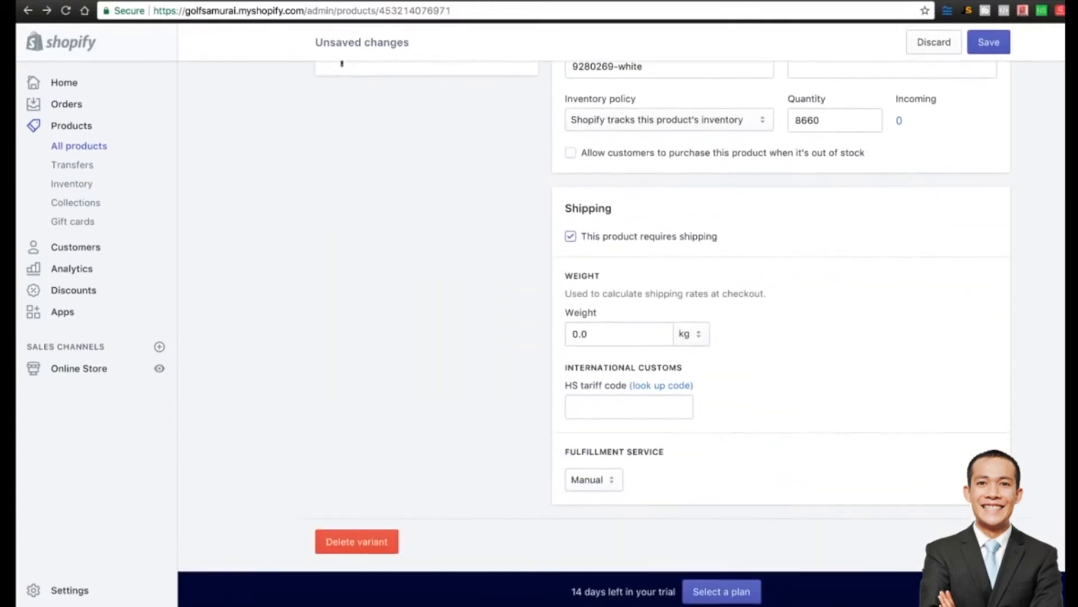
{"action": "key", "text": "super+s"}
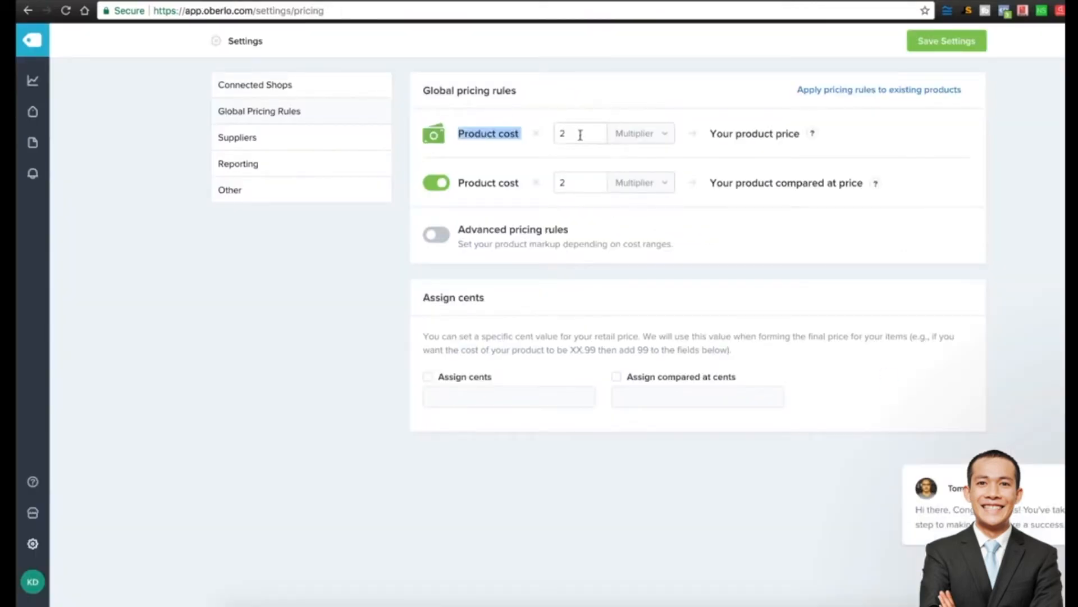
Confirm Oberlo's price multiplier stays at 2 and browse the AliExpress golf results.
{"action": "double_click", "coordinate": [580, 134]}
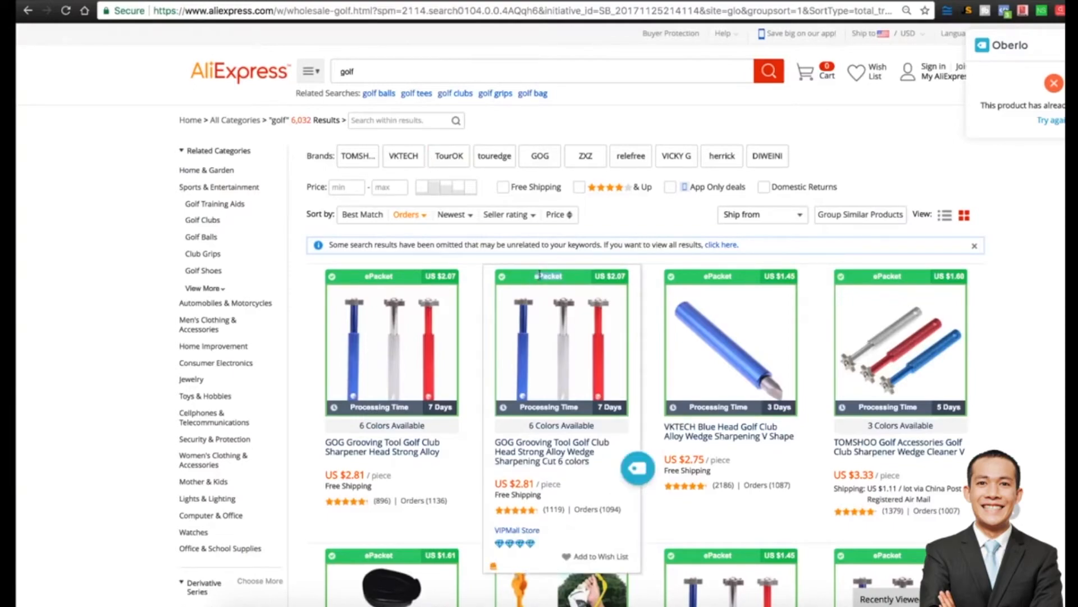
{"action": "scroll", "coordinate": [457, 360], "scroll_direction": "down", "scroll_amount": 3}
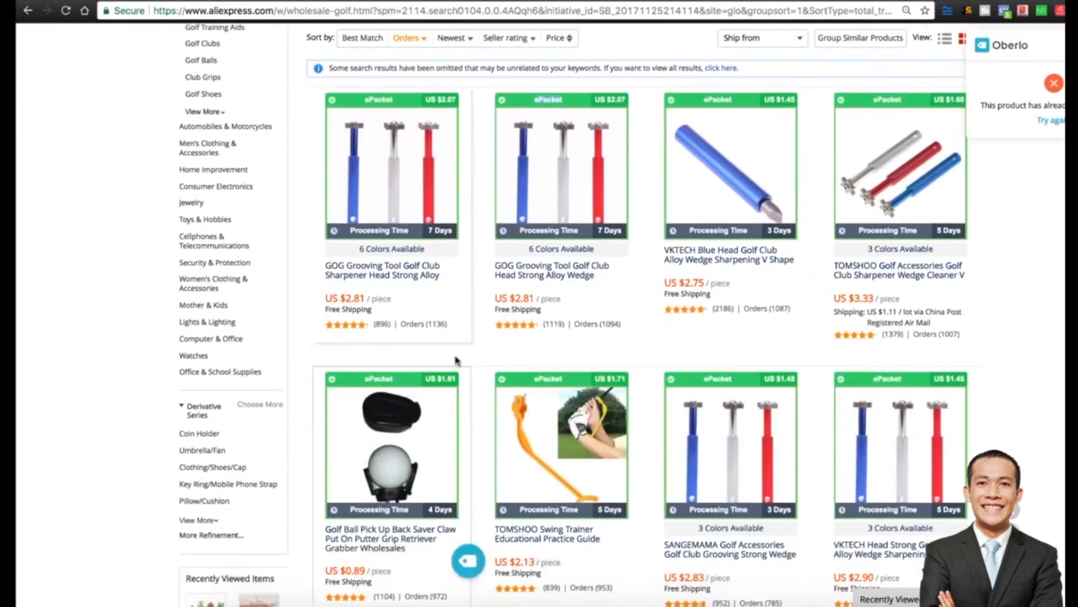
{"action": "scroll", "coordinate": [427, 270], "scroll_direction": "up", "scroll_amount": 3}
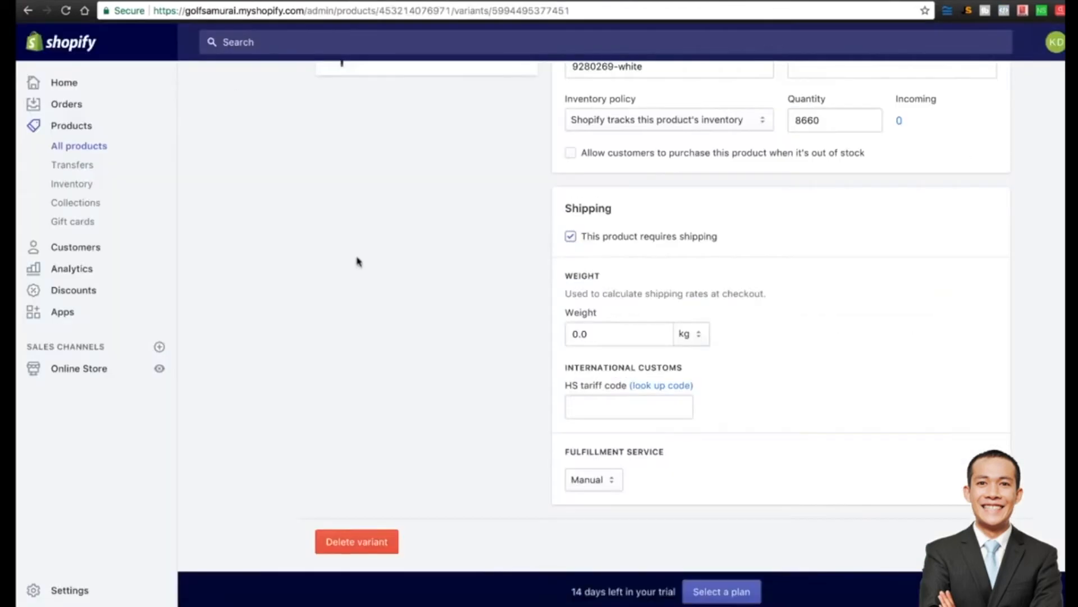
Open the Brooklyn theme's Featured collection section and keep its Collage grid style.
{"action": "scroll", "coordinate": [356, 261], "scroll_direction": "up", "scroll_amount": 9}
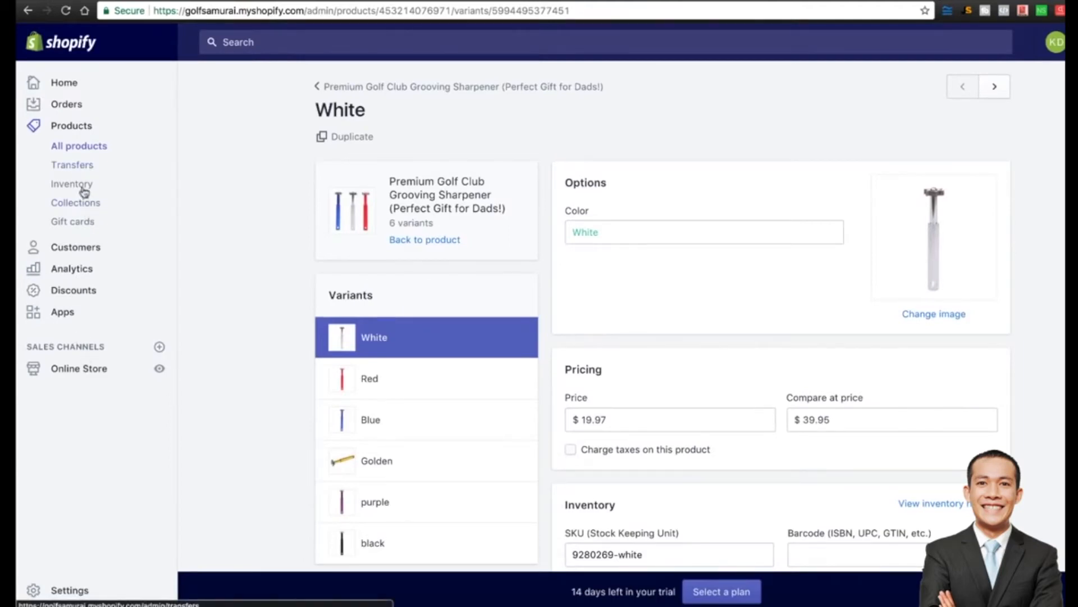
{"action": "left_click", "coordinate": [78, 373]}
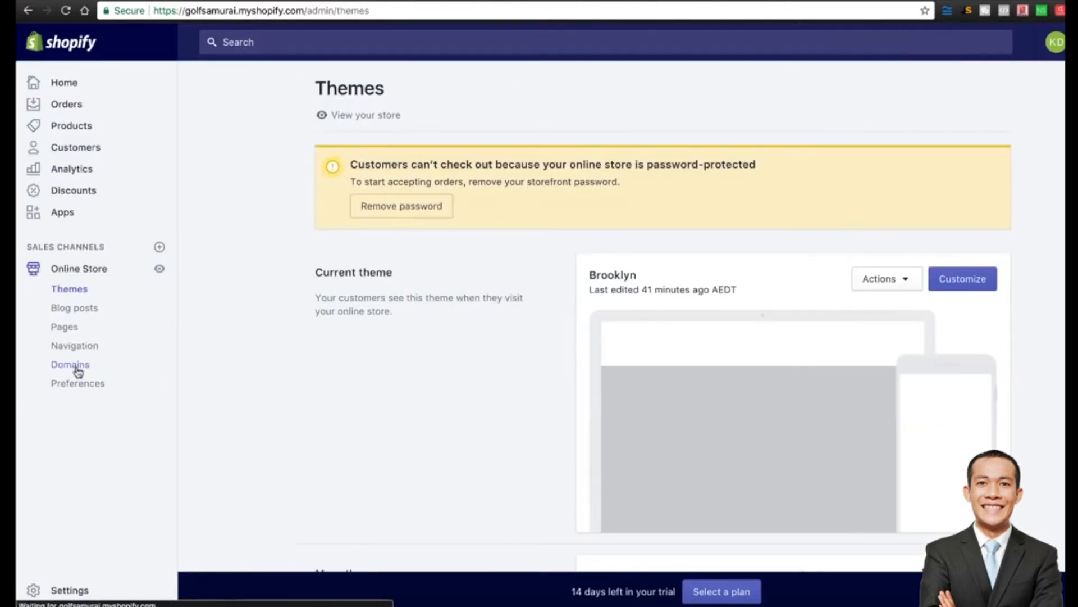
{"action": "left_click", "coordinate": [974, 283]}
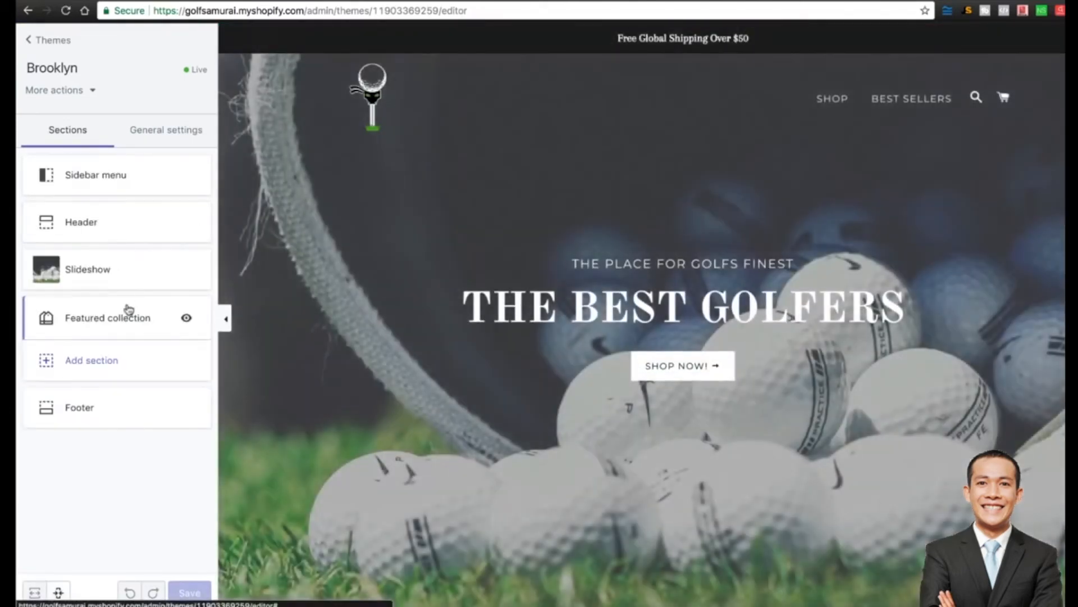
{"action": "left_click", "coordinate": [127, 309]}
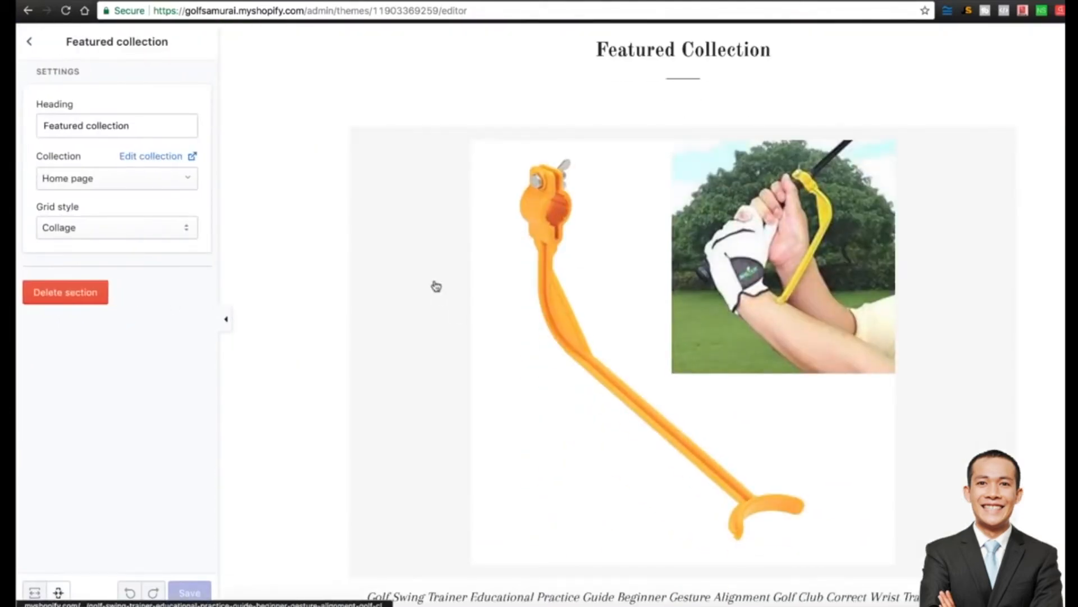
{"action": "scroll", "coordinate": [433, 284], "scroll_direction": "down", "scroll_amount": 2}
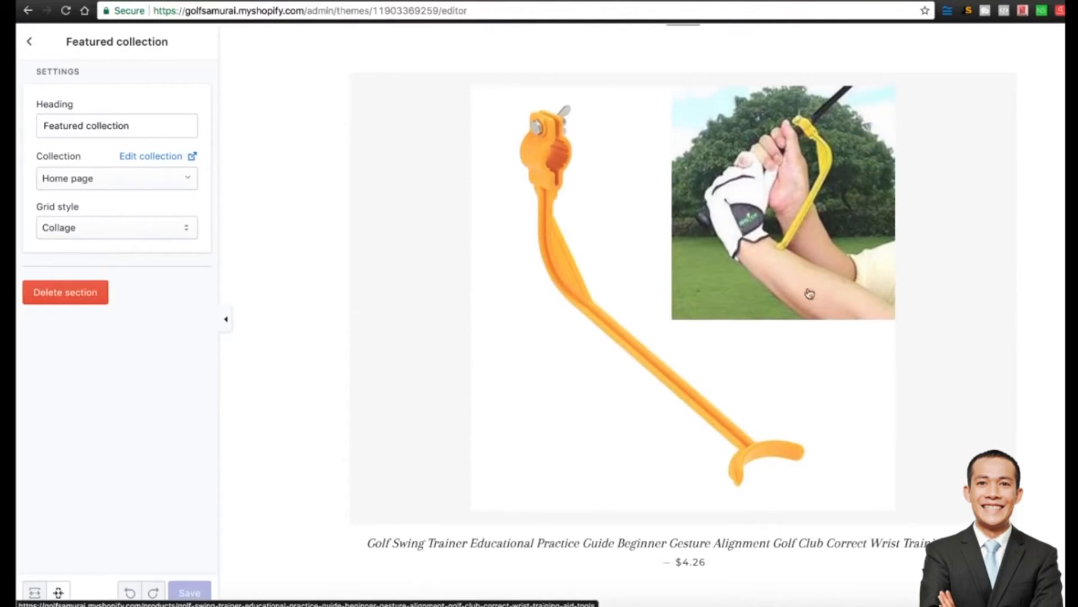
{"action": "scroll", "coordinate": [678, 505], "scroll_direction": "down", "scroll_amount": 3}
{"action": "scroll", "coordinate": [732, 148], "scroll_direction": "up", "scroll_amount": 4}
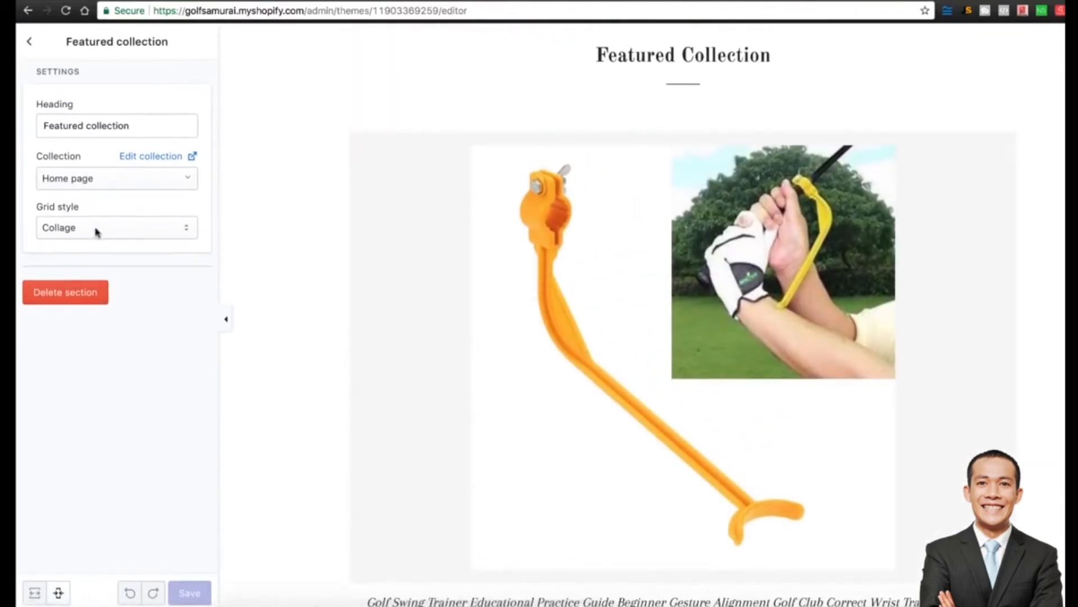
{"action": "left_click", "coordinate": [98, 230]}
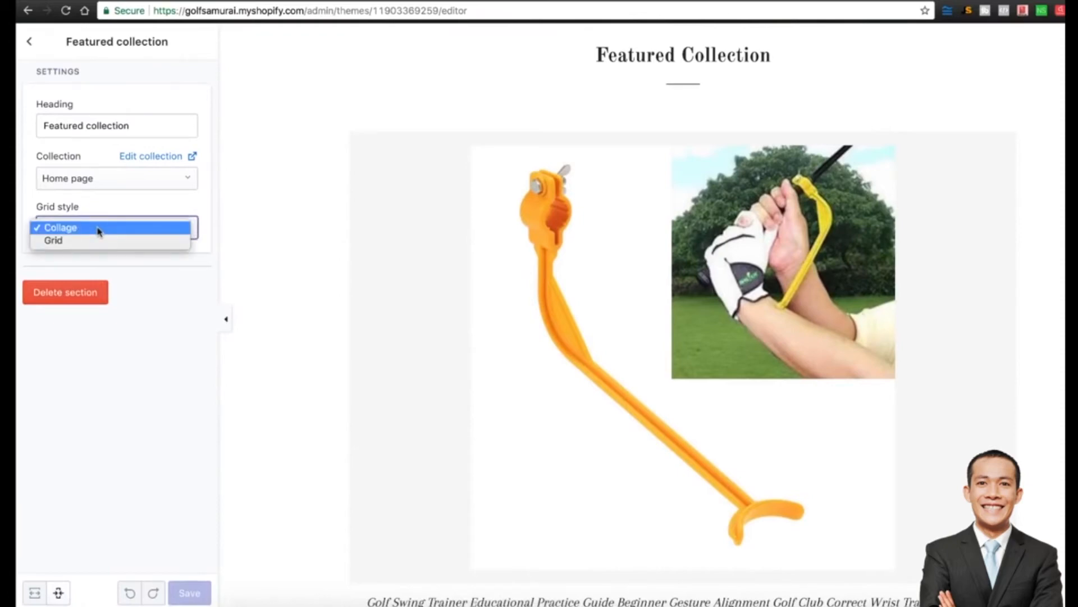
{"action": "left_click", "coordinate": [99, 231]}
{"action": "left_click", "coordinate": [28, 43]}
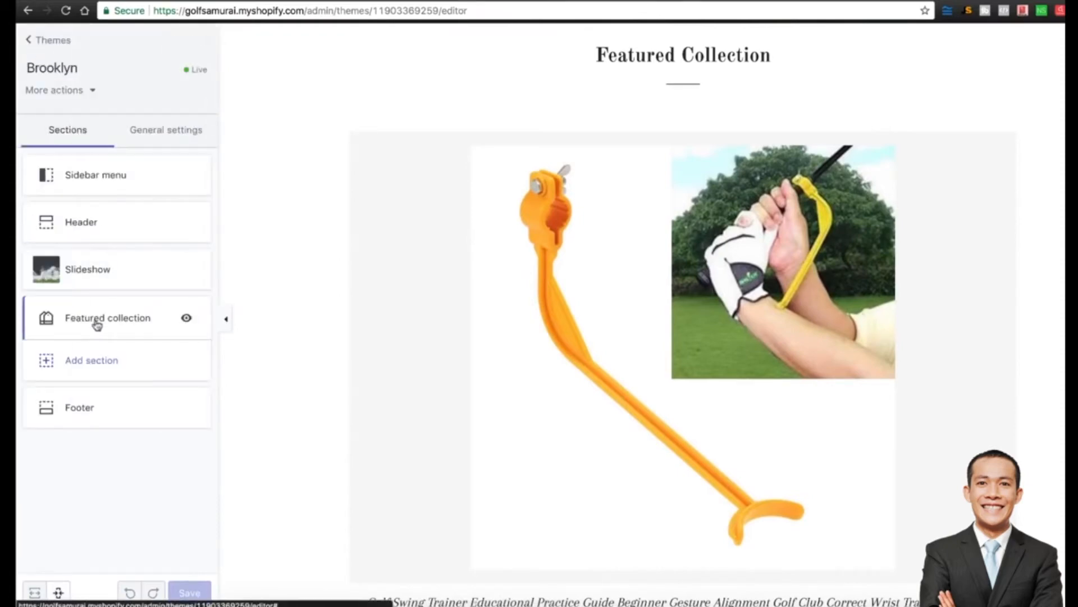
Set the Featured collection section's collection to None, then choose Add collection.
{"action": "left_click", "coordinate": [54, 318]}
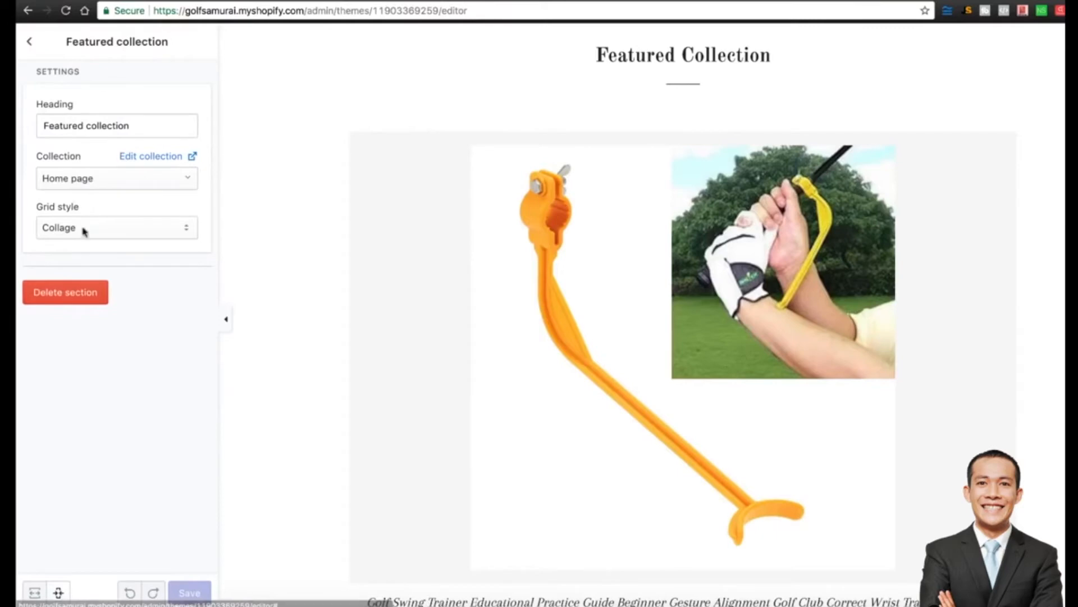
{"action": "left_click", "coordinate": [103, 183]}
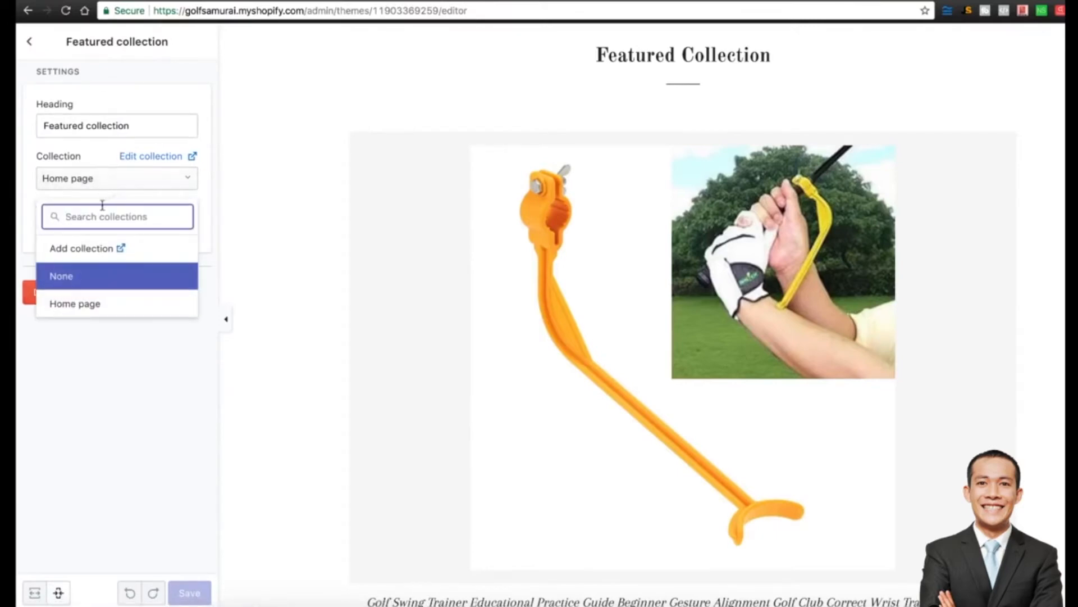
{"action": "left_click", "coordinate": [91, 276]}
{"action": "left_click", "coordinate": [152, 174]}
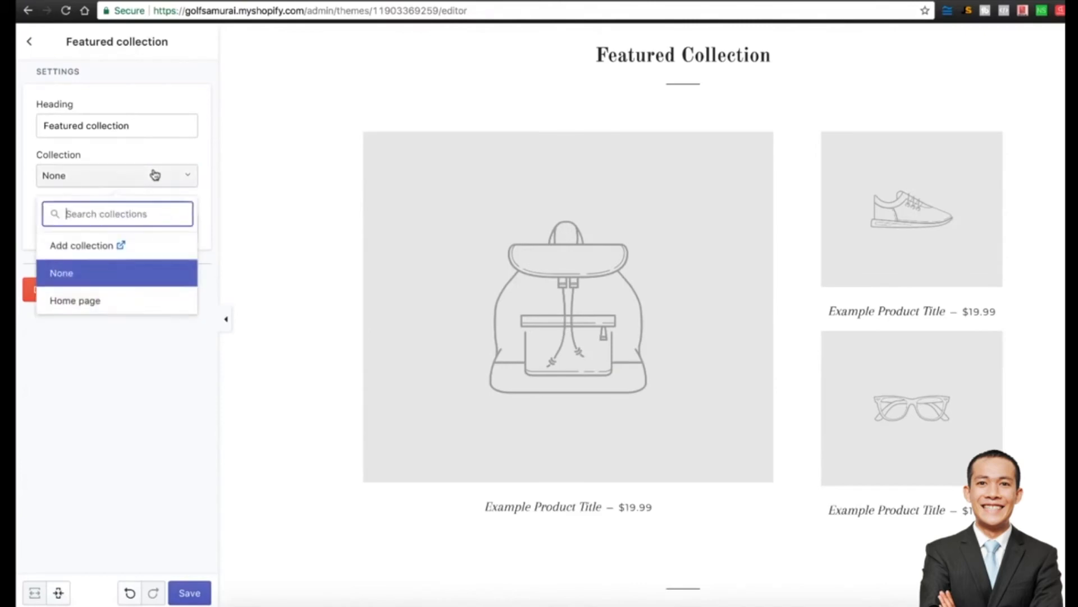
{"action": "left_click", "coordinate": [95, 250]}
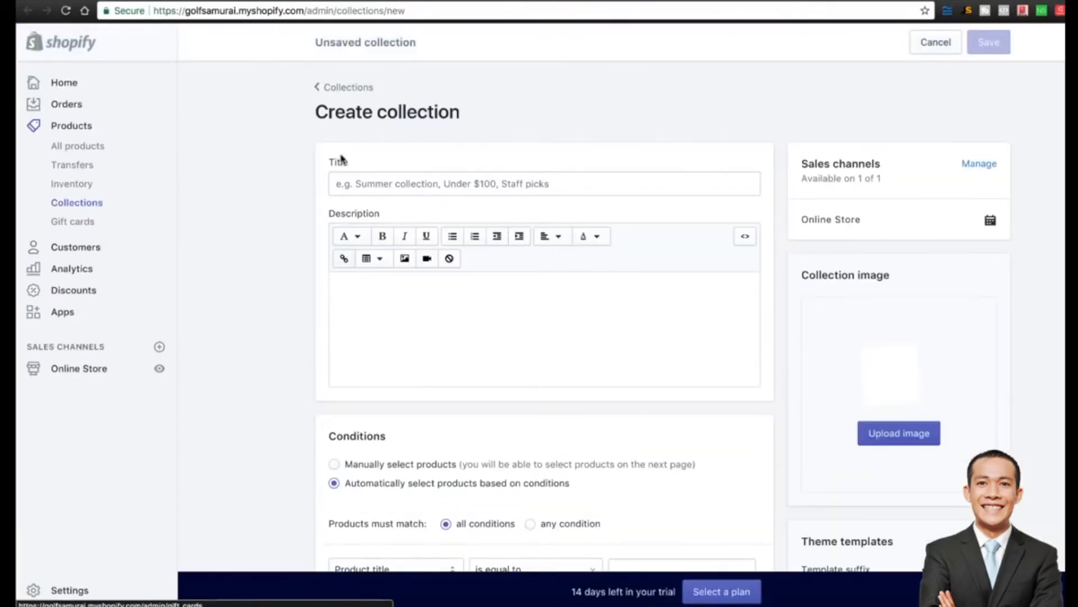
Title the collection 'Featured Collection 1' with the description 'est Colf Accessories for the Modern Golfer'.
{"action": "left_click", "coordinate": [382, 184]}
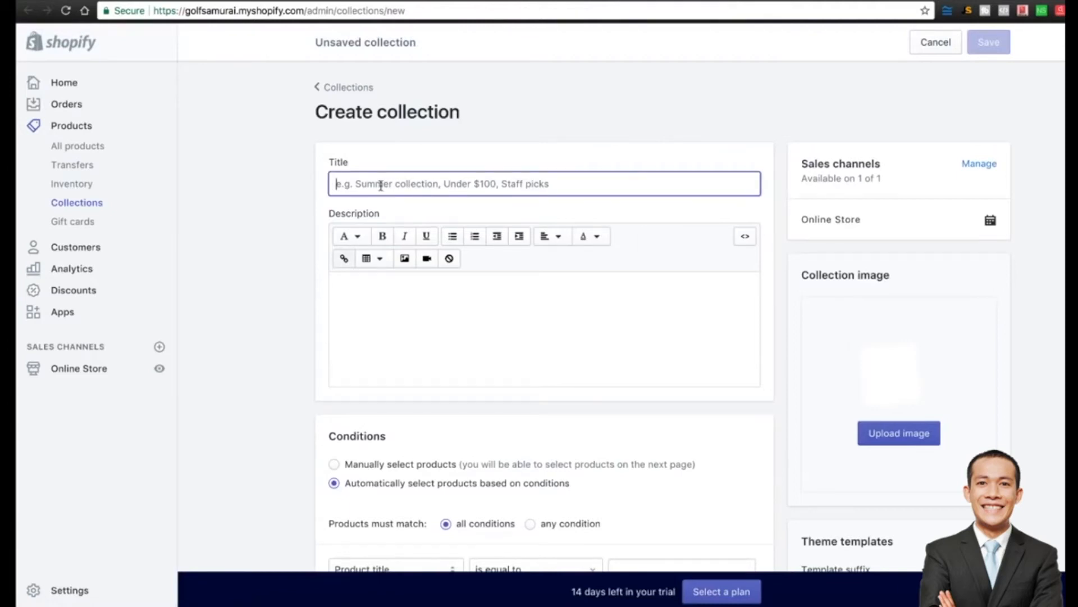
{"action": "type", "text": "Featured Collection 1"}
{"action": "left_click", "coordinate": [392, 360]}
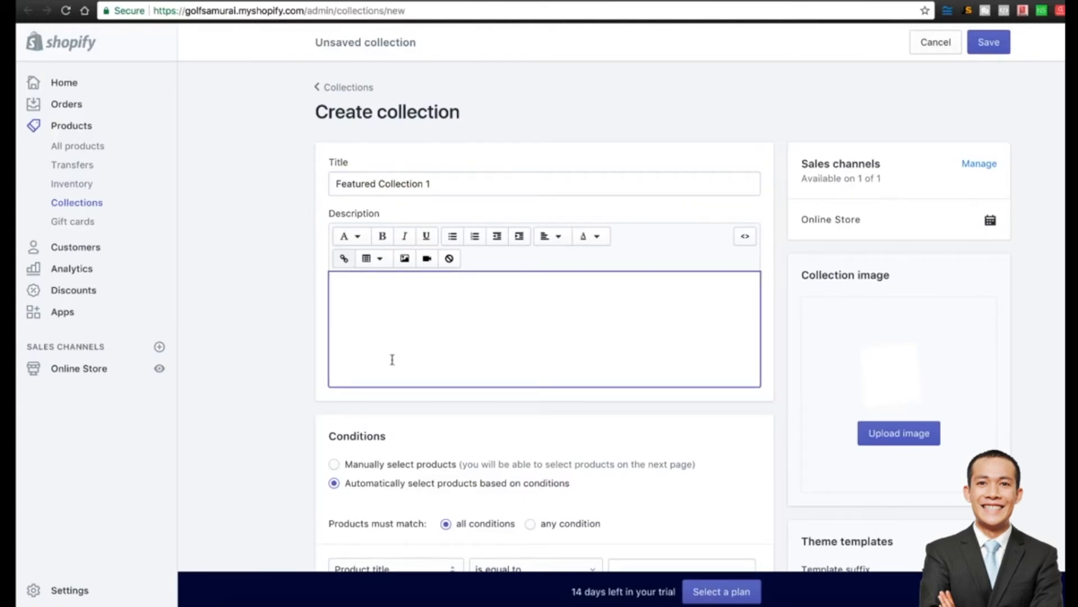
{"action": "scroll", "coordinate": [392, 359], "scroll_direction": "down", "scroll_amount": 4}
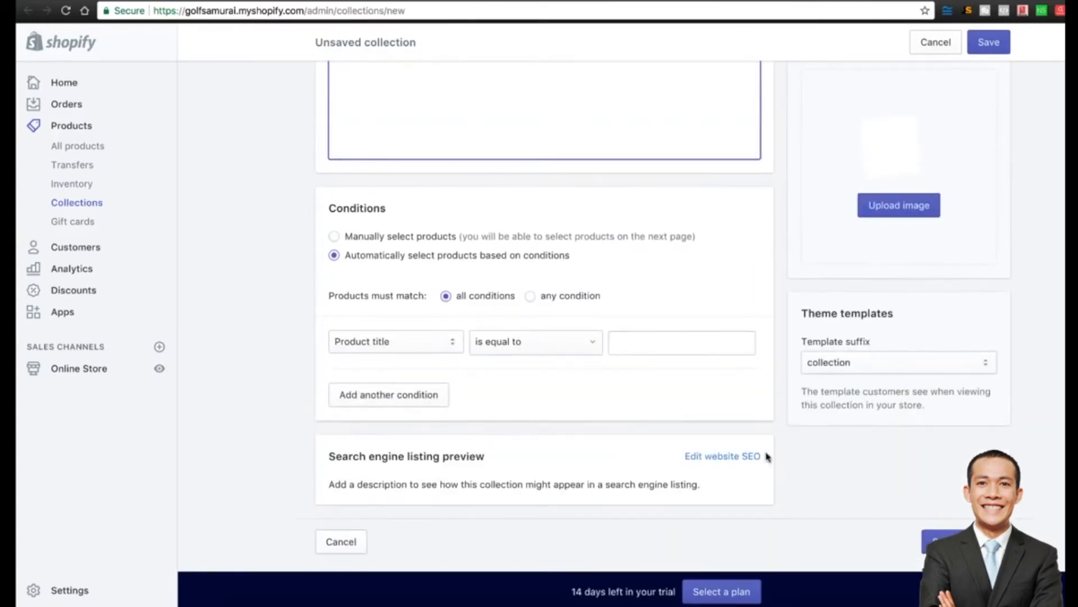
{"action": "scroll", "coordinate": [737, 295], "scroll_direction": "up", "scroll_amount": 4}
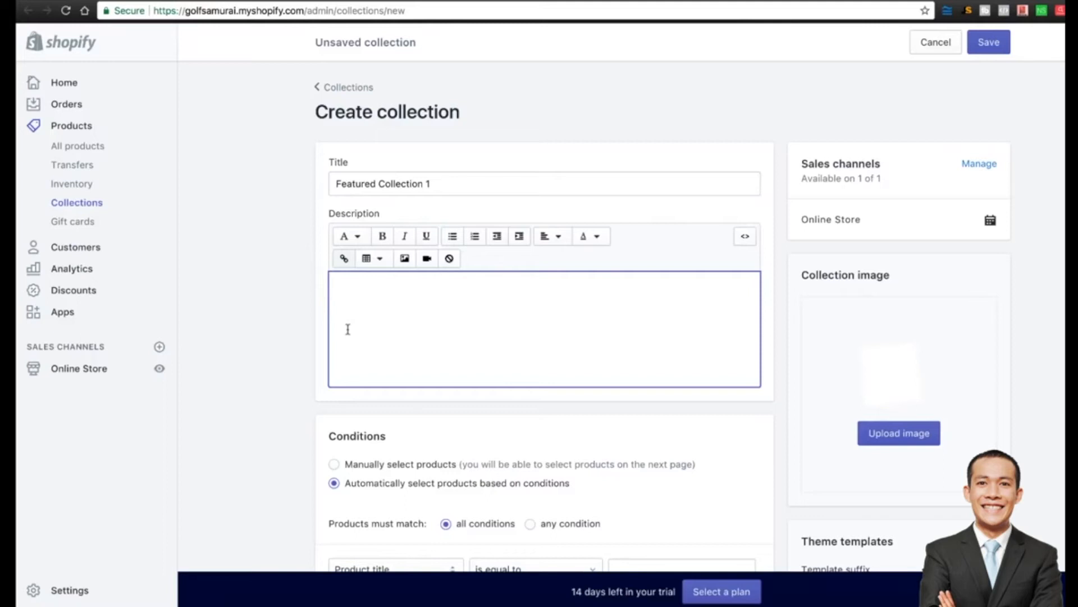
{"action": "scroll", "coordinate": [288, 337], "scroll_direction": "down", "scroll_amount": 3}
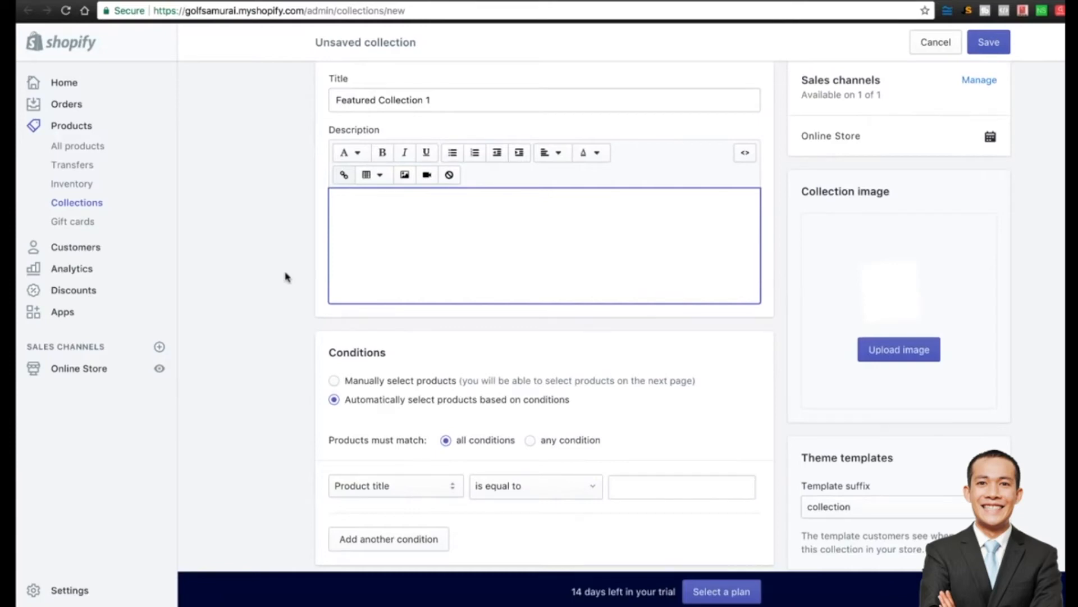
{"action": "type", "text": "est C"}
{"action": "type", "text": "olf Accessories for the Modern Golfer"}
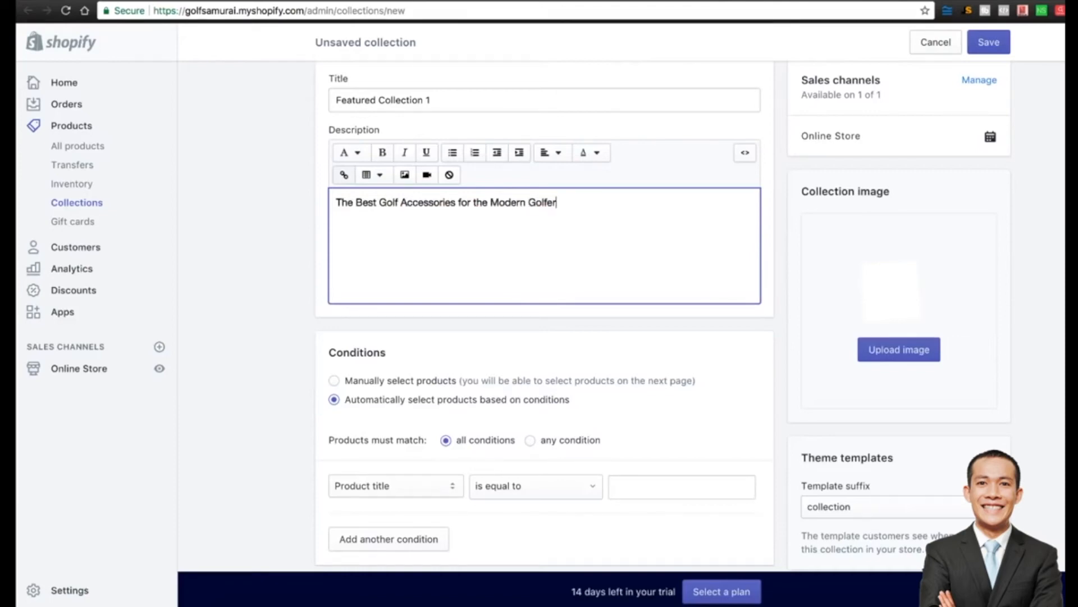
Set the collection to manually selected products and save it.
{"action": "left_click", "coordinate": [234, 349]}
{"action": "scroll", "coordinate": [264, 337], "scroll_direction": "down", "scroll_amount": 1}
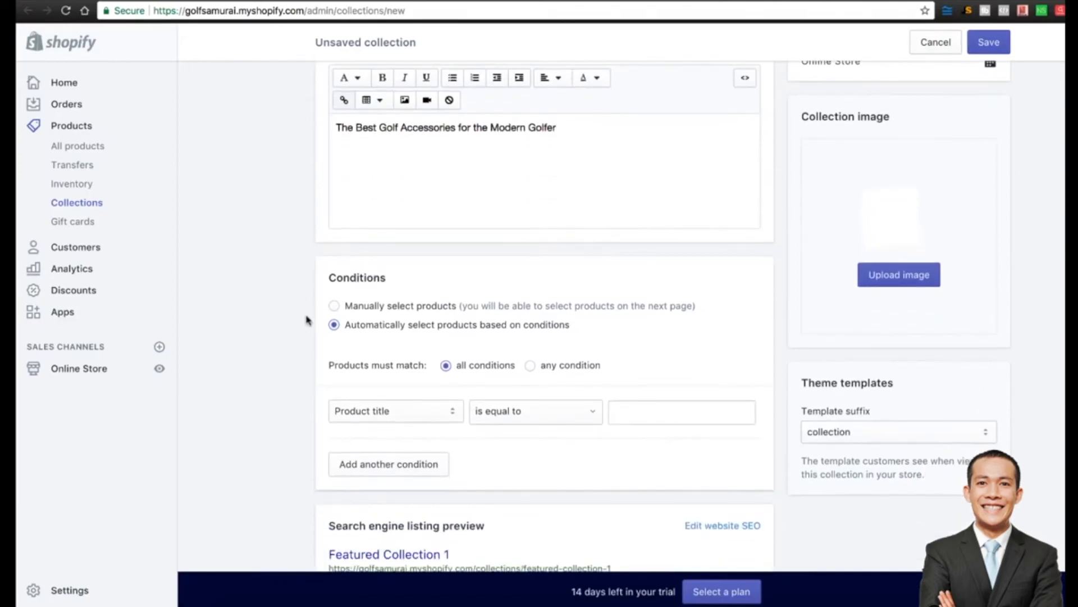
{"action": "left_click", "coordinate": [334, 307]}
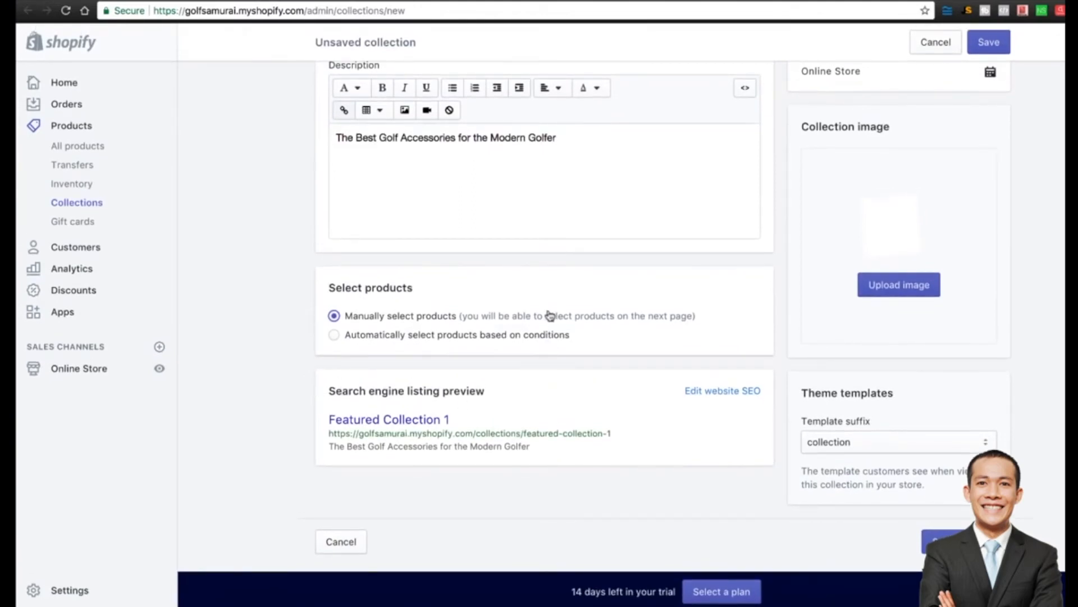
{"action": "left_click", "coordinate": [933, 542]}
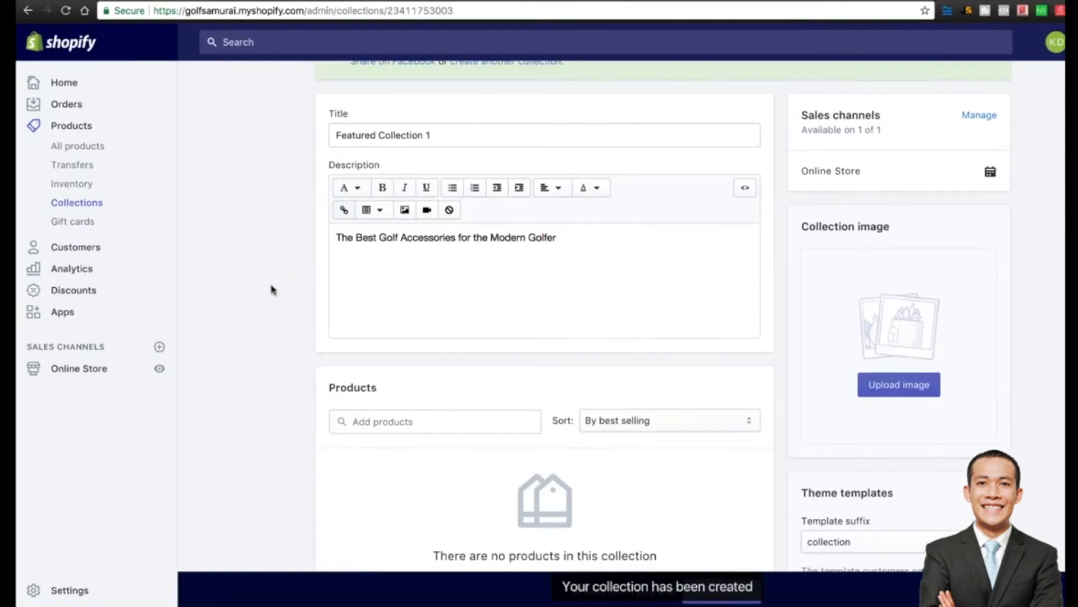
Add the golf ball pick-up, golf swing trainer and Premium Golf Club Grooving Sharpener products.
{"action": "scroll", "coordinate": [269, 293], "scroll_direction": "down", "scroll_amount": 3}
{"action": "left_click", "coordinate": [443, 286]}
{"action": "left_click", "coordinate": [407, 314]}
{"action": "left_click", "coordinate": [375, 406]}
{"action": "left_click", "coordinate": [414, 450]}
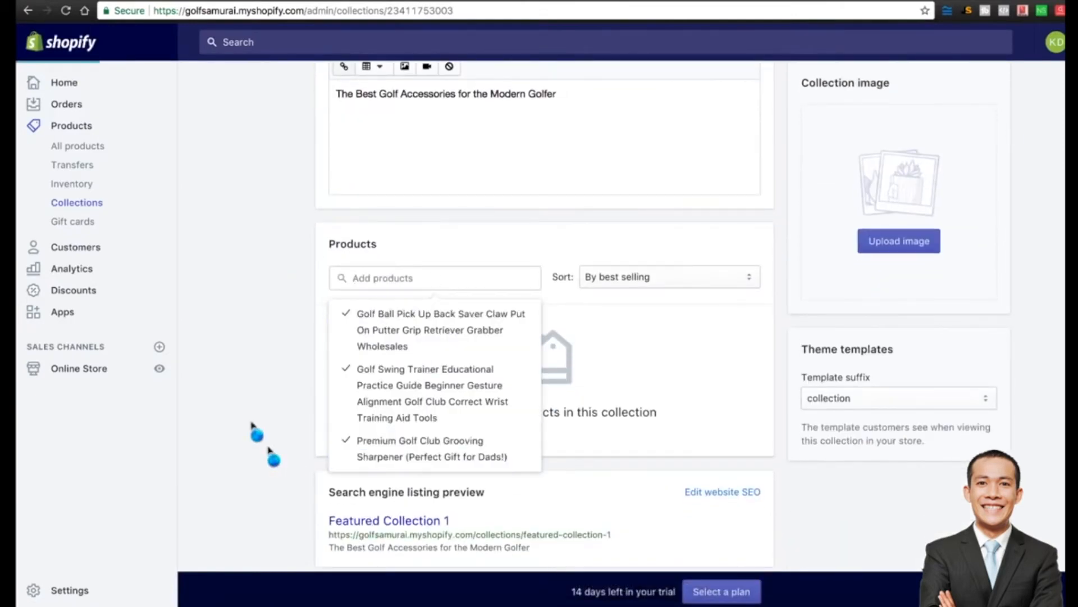
{"action": "left_click", "coordinate": [264, 378]}
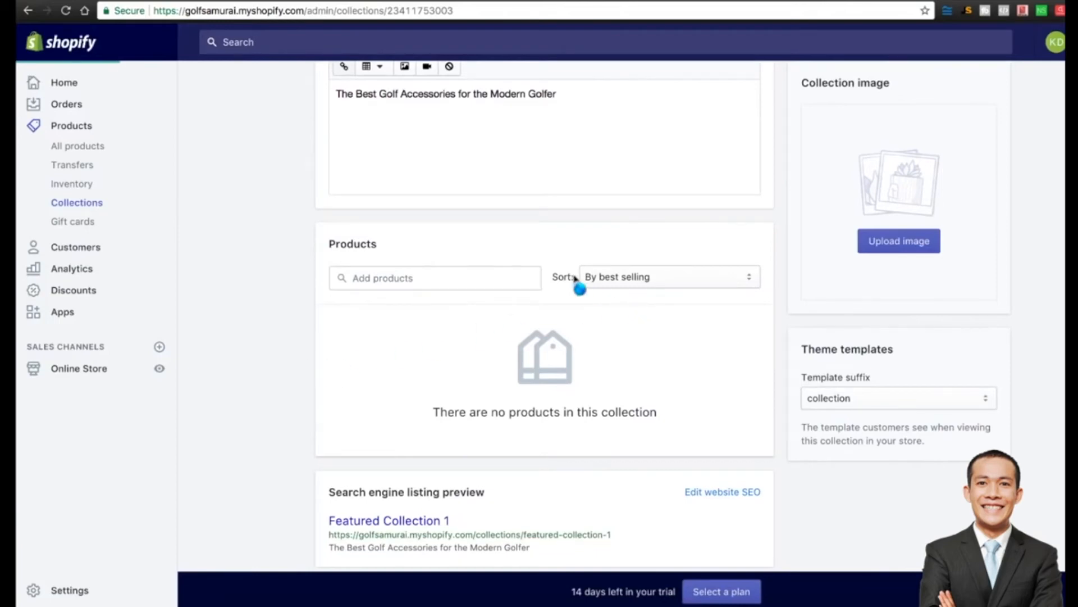
{"action": "scroll", "coordinate": [809, 336], "scroll_direction": "down", "scroll_amount": 1}
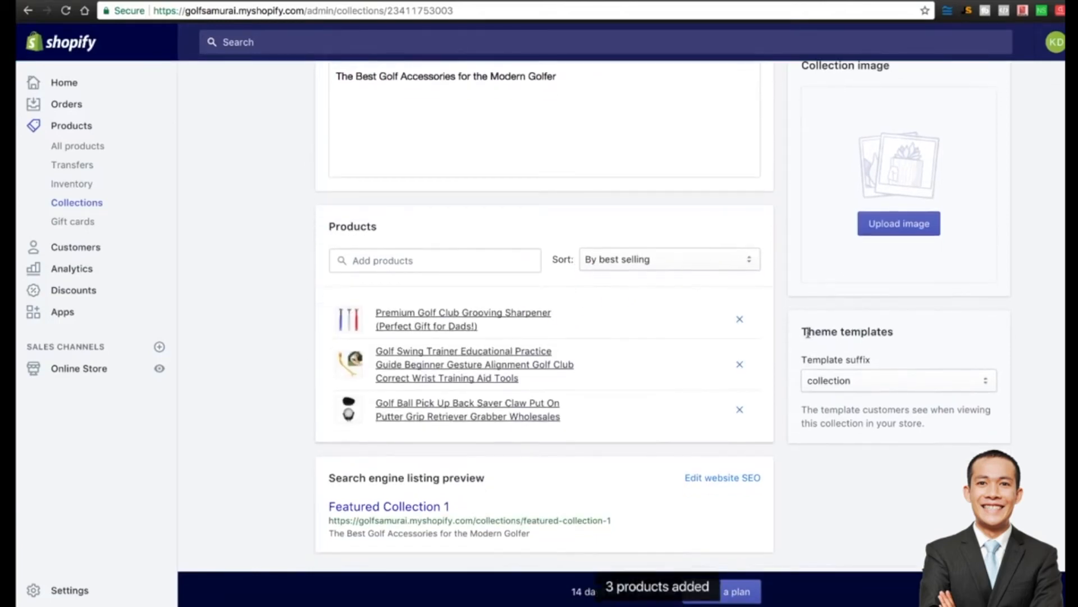
{"action": "scroll", "coordinate": [783, 204], "scroll_direction": "down", "scroll_amount": 2}
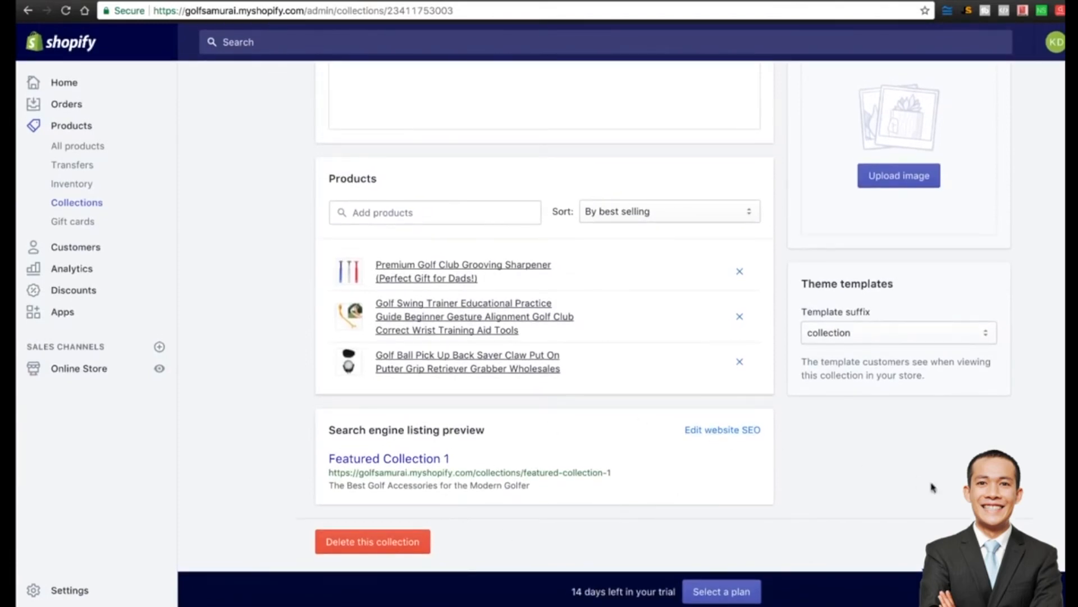
{"action": "scroll", "coordinate": [796, 489], "scroll_direction": "up", "scroll_amount": 6}
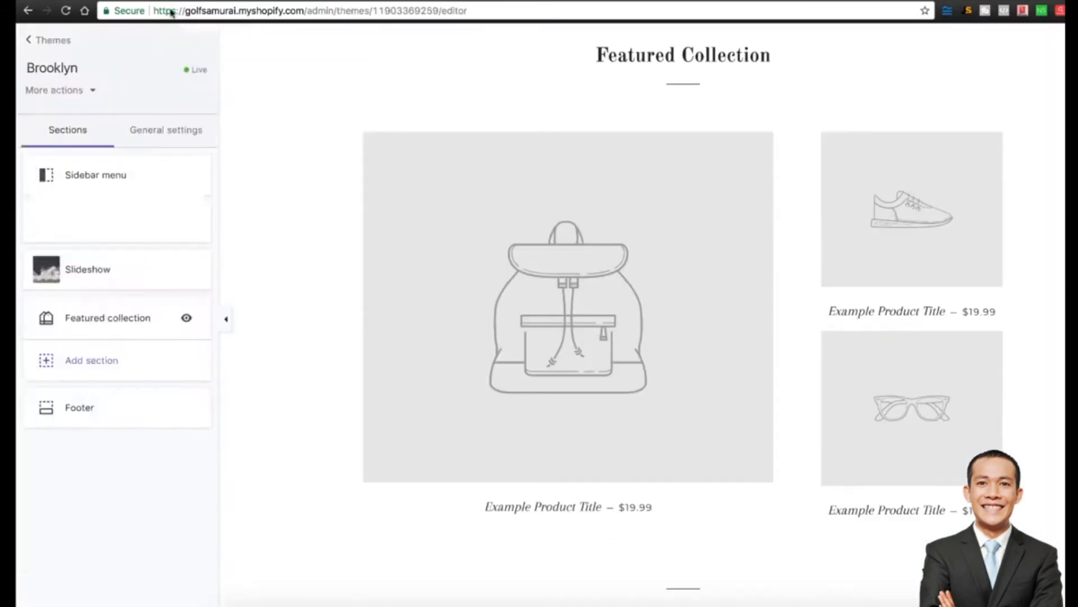
Check the Featured collection section's collection list, then reload the theme editor to refresh it.
{"action": "left_click", "coordinate": [95, 315]}
{"action": "left_click", "coordinate": [114, 178]}
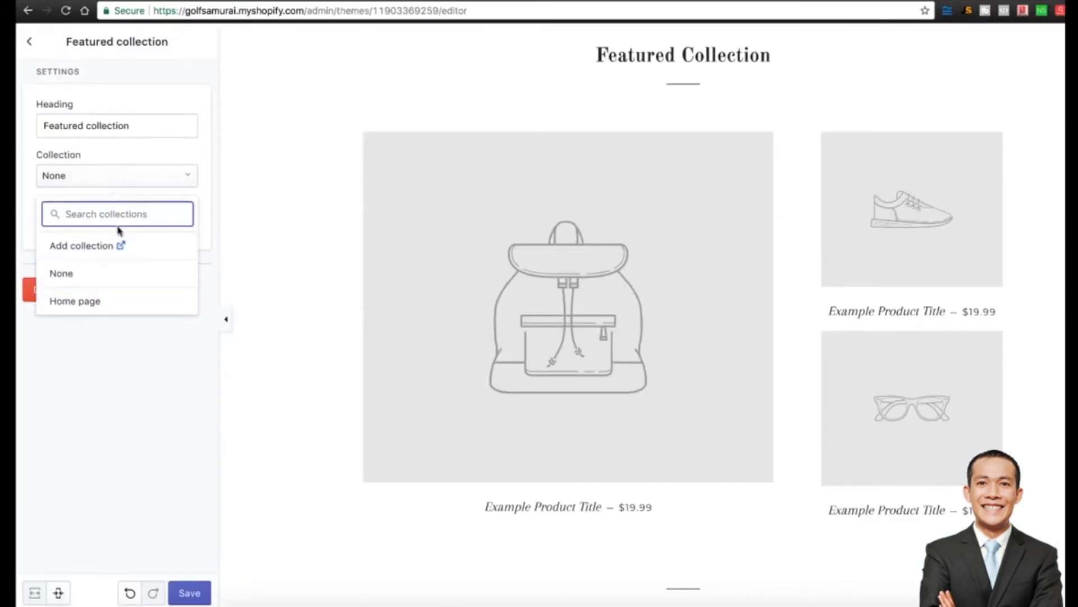
{"action": "left_click", "coordinate": [116, 247]}
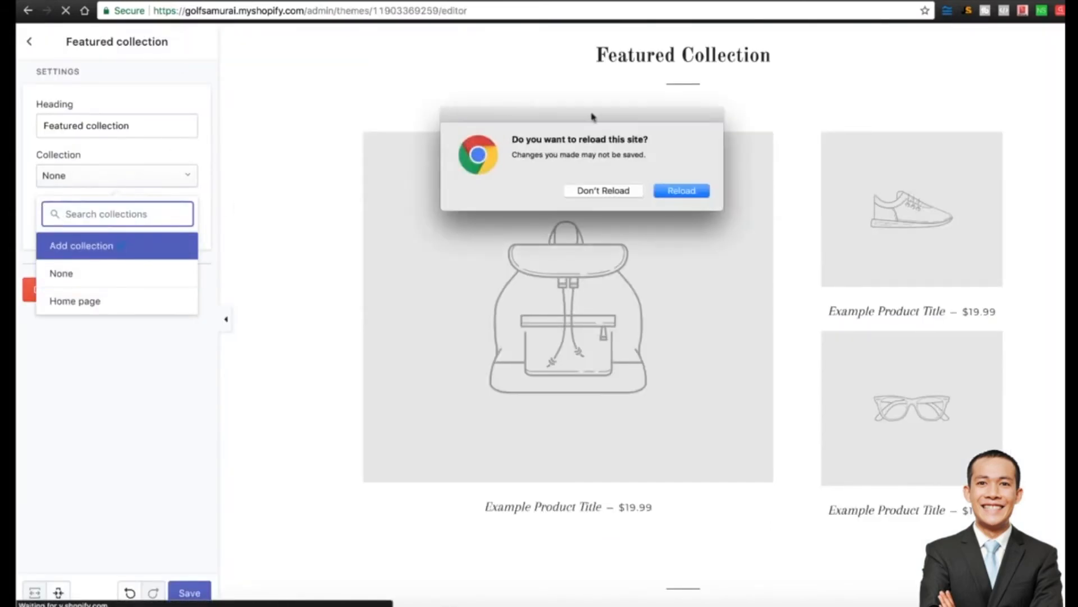
{"action": "left_click", "coordinate": [688, 193]}
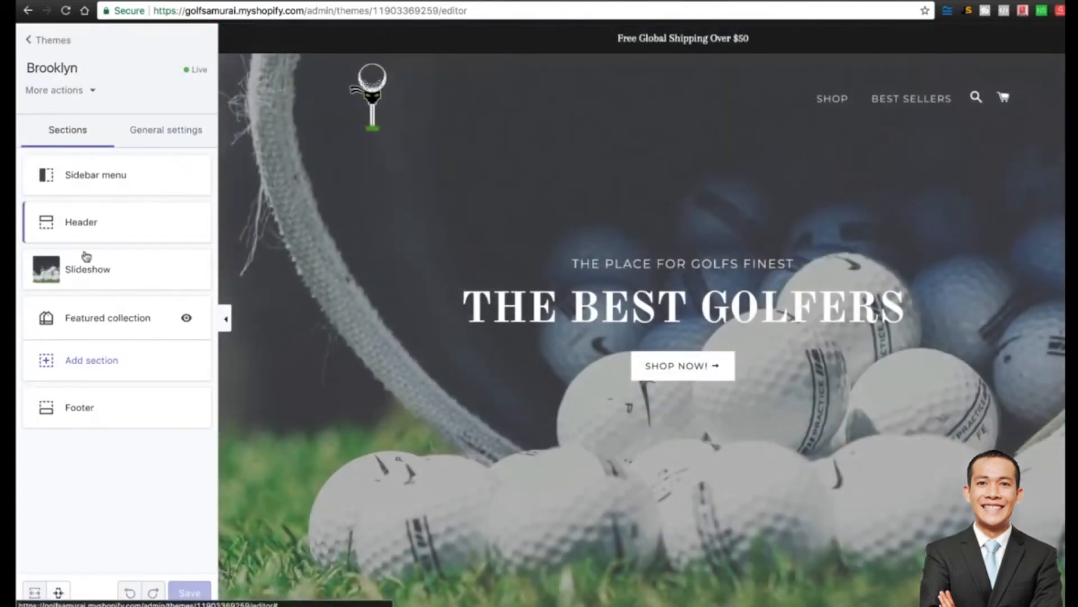
Assign Featured Collection 1 to the home page Featured collection section and return to the sections list.
{"action": "left_click", "coordinate": [109, 318]}
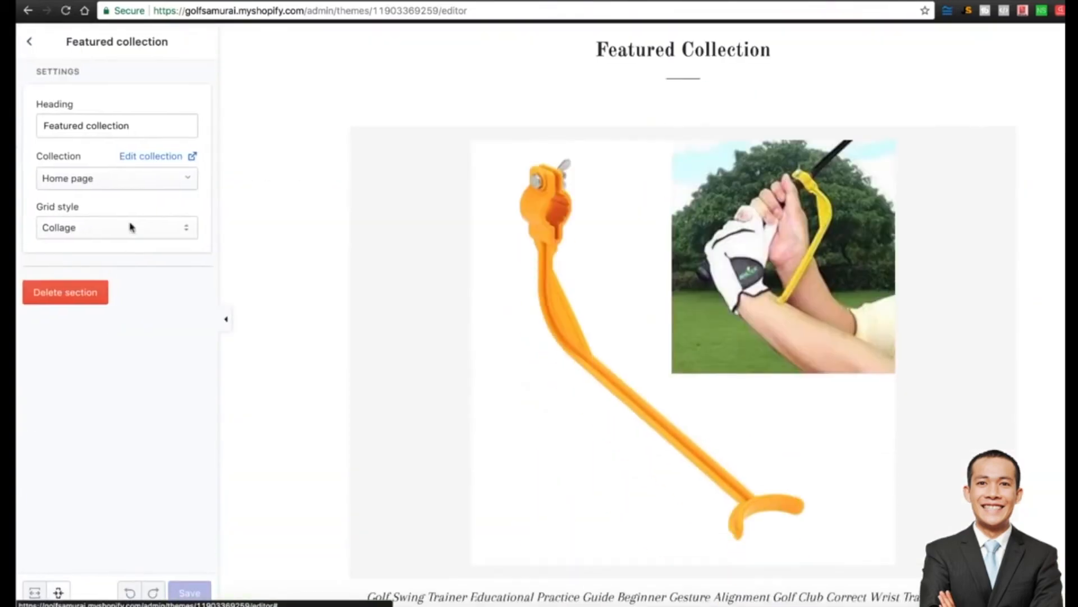
{"action": "left_click", "coordinate": [101, 186]}
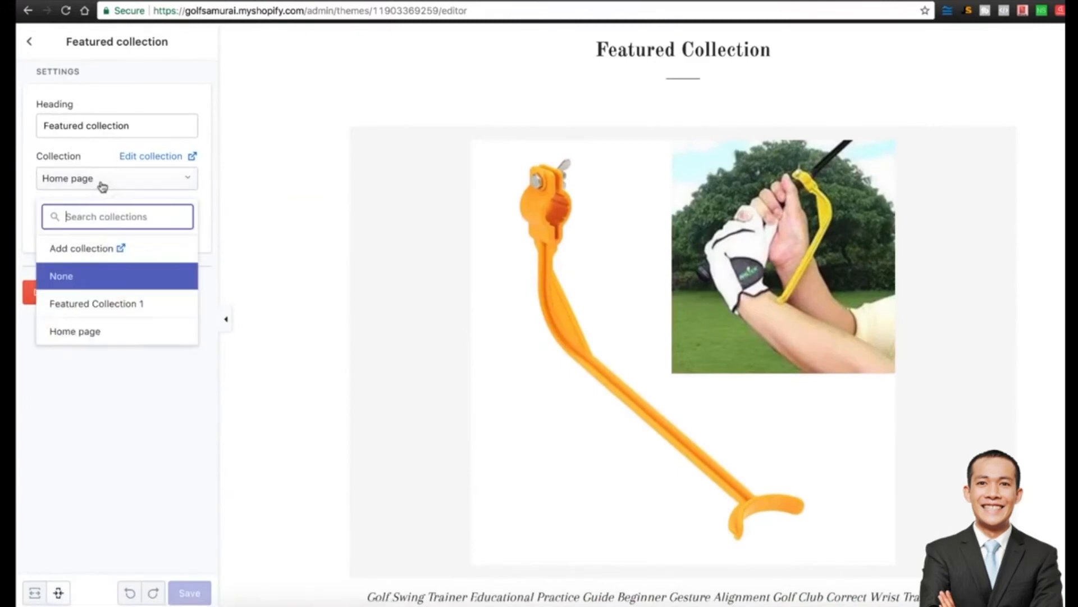
{"action": "left_click", "coordinate": [61, 304]}
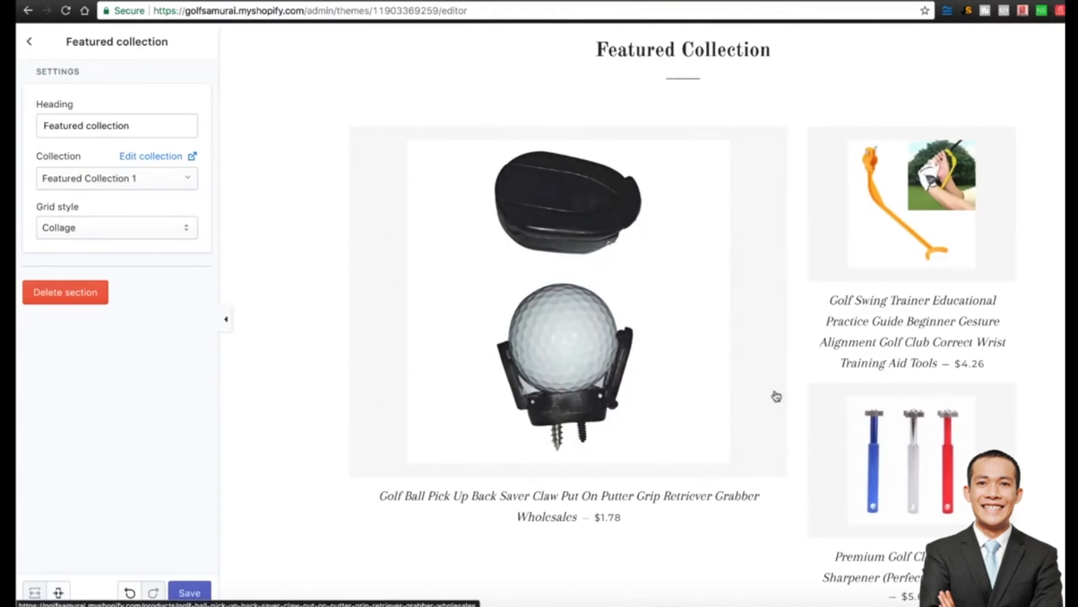
{"action": "scroll", "coordinate": [786, 161], "scroll_direction": "up", "scroll_amount": 2}
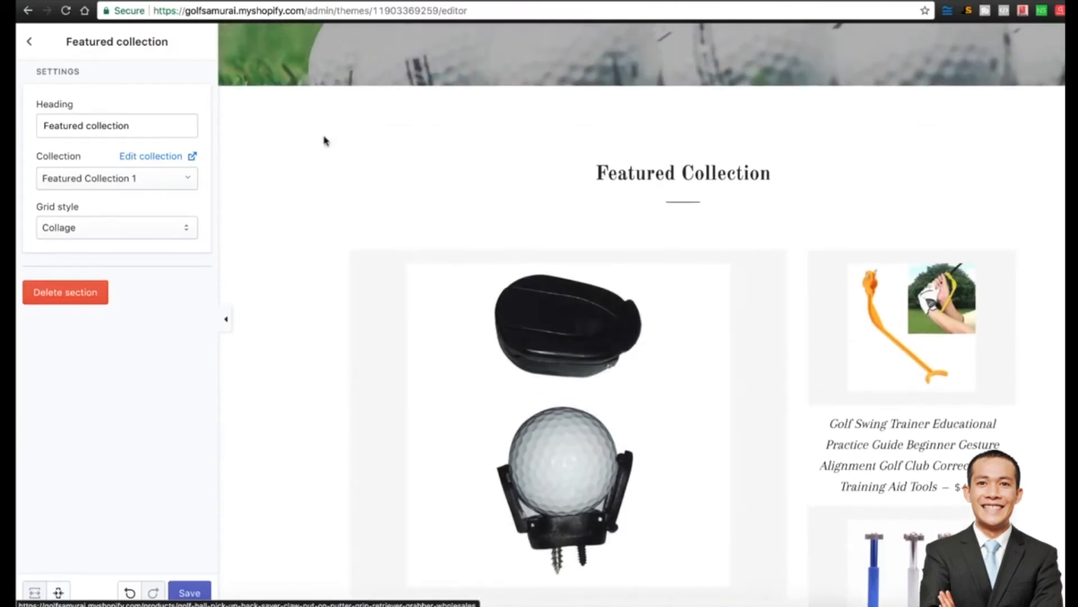
{"action": "scroll", "coordinate": [301, 245], "scroll_direction": "down", "scroll_amount": 2}
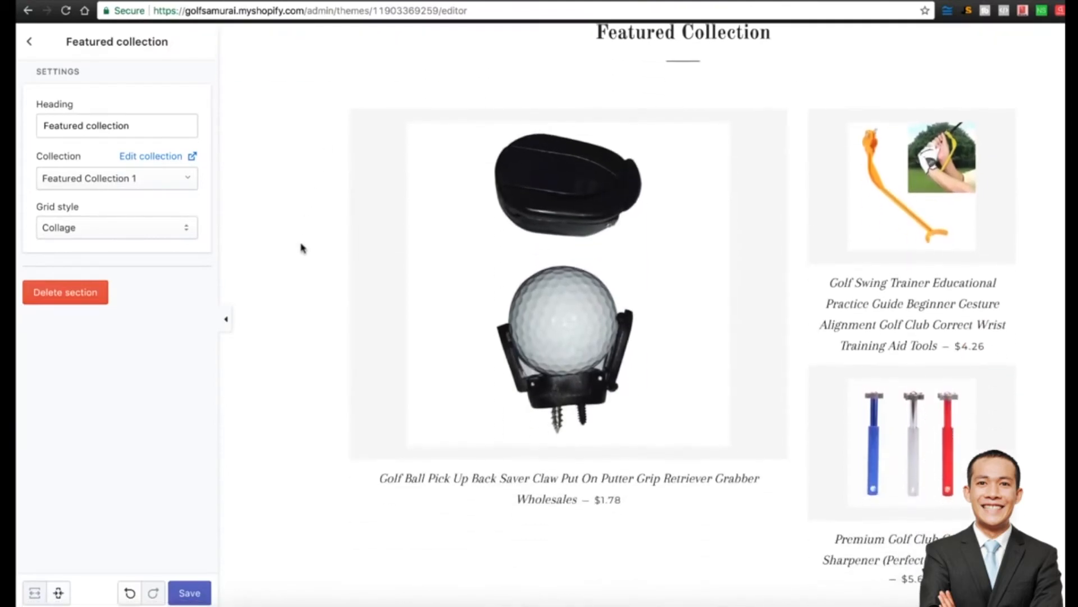
{"action": "left_click", "coordinate": [29, 42]}
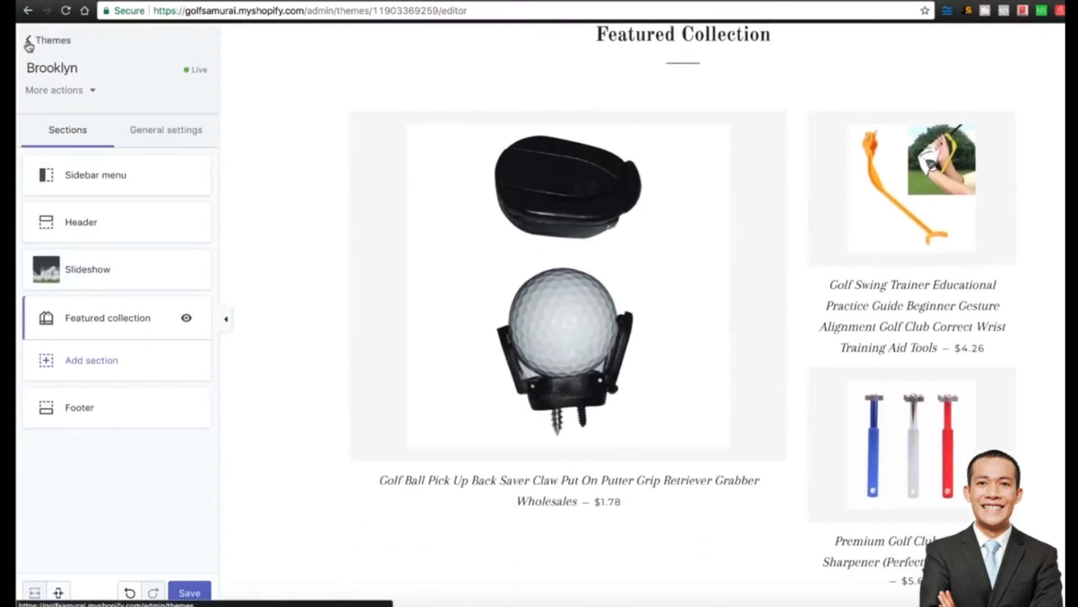
Change the Brooklyn theme's product background colour to white, save, and return to Themes.
{"action": "left_click", "coordinate": [148, 139]}
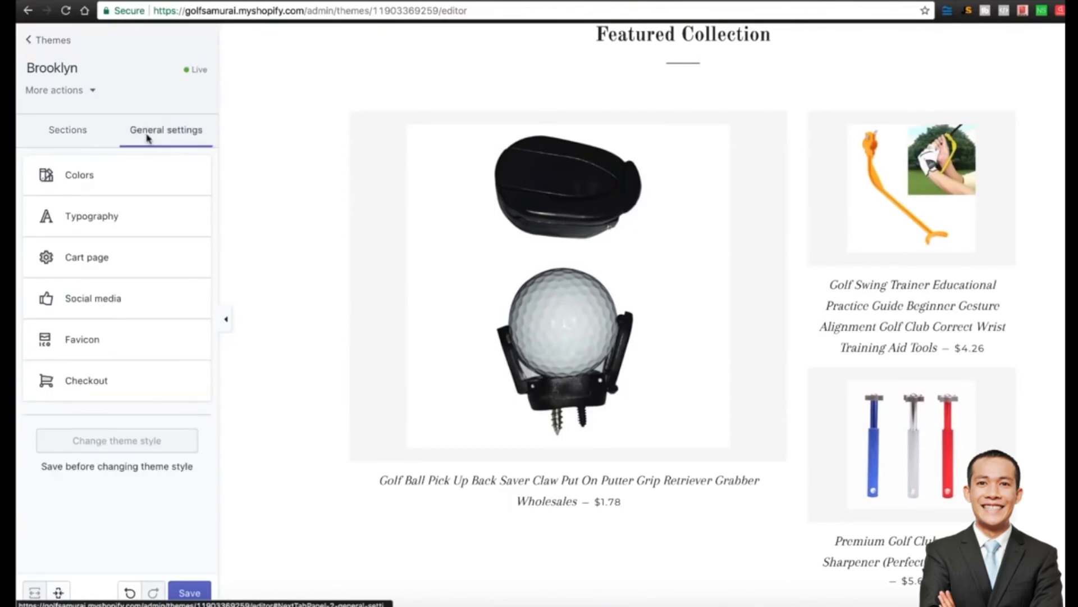
{"action": "left_click", "coordinate": [84, 179]}
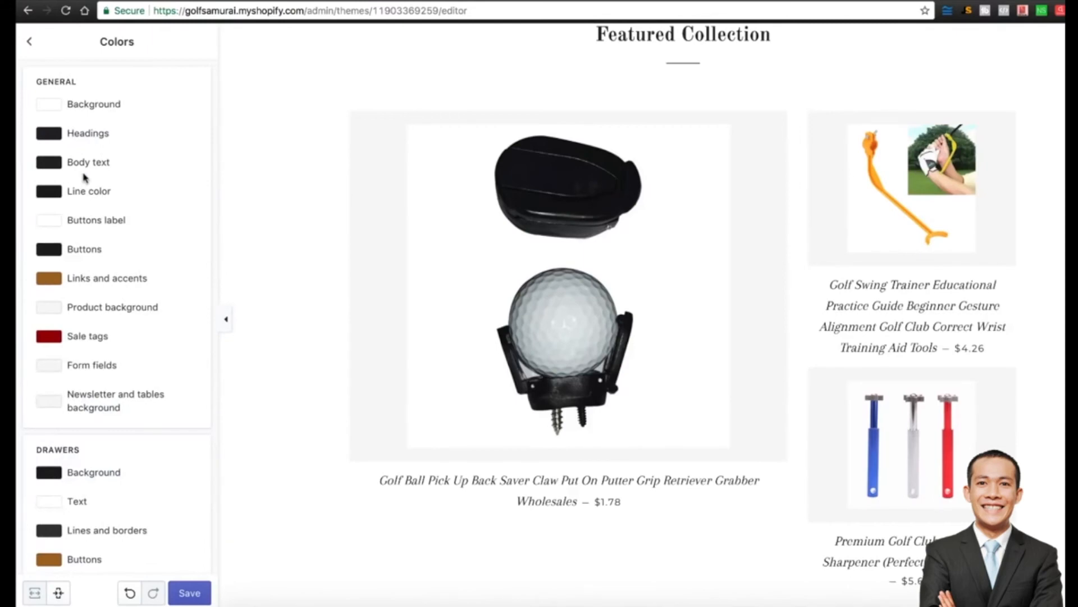
{"action": "left_click", "coordinate": [50, 311]}
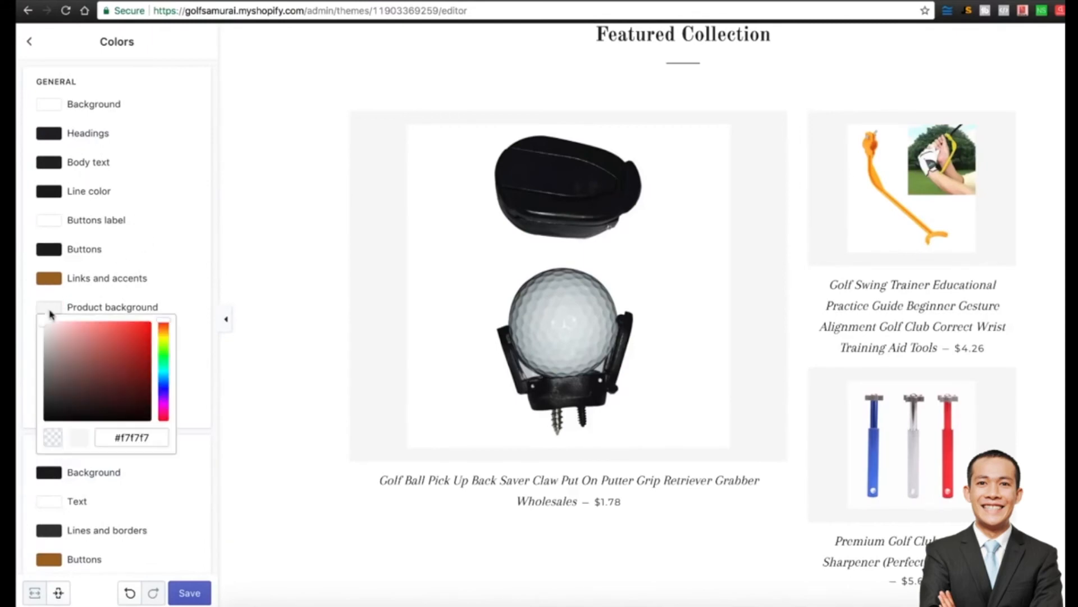
{"action": "left_click_drag", "start_coordinate": [75, 343], "coordinate": [12, 289]}
{"action": "left_click", "coordinate": [18, 289]}
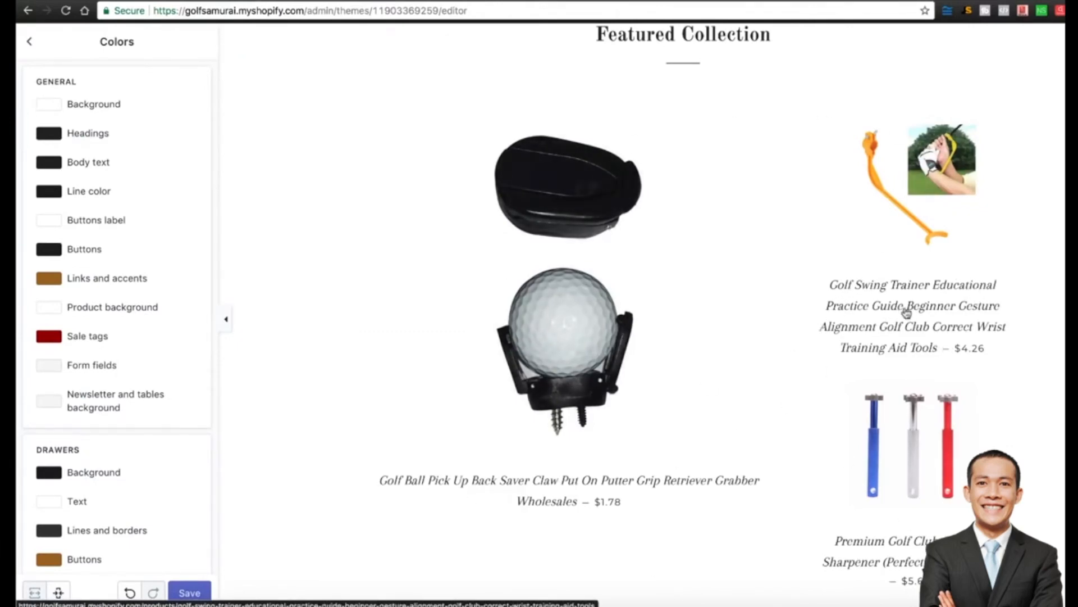
{"action": "scroll", "coordinate": [938, 359], "scroll_direction": "down", "scroll_amount": 3}
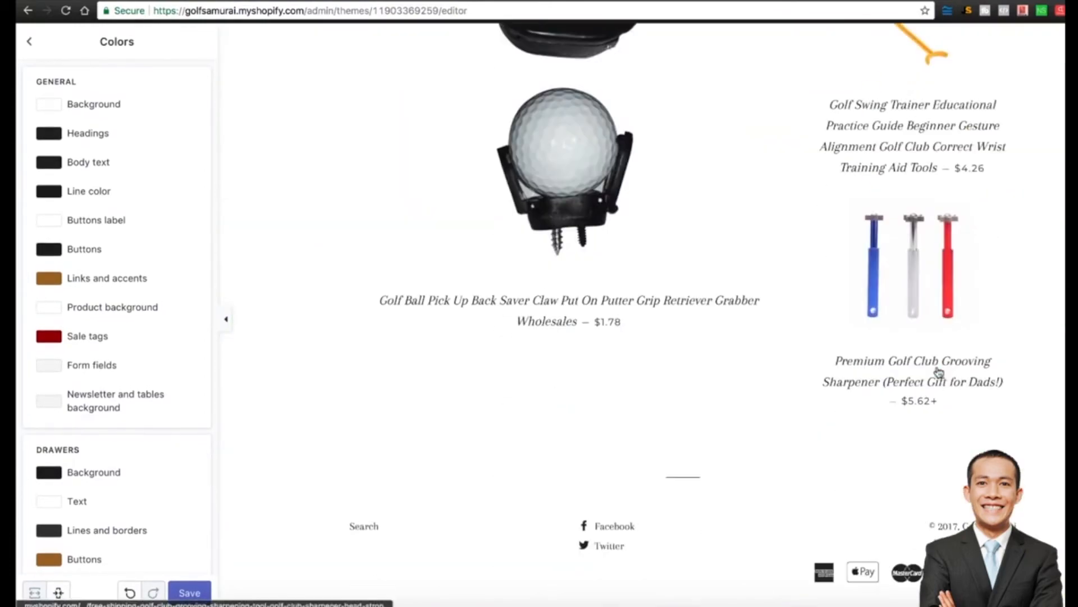
{"action": "left_click", "coordinate": [587, 164]}
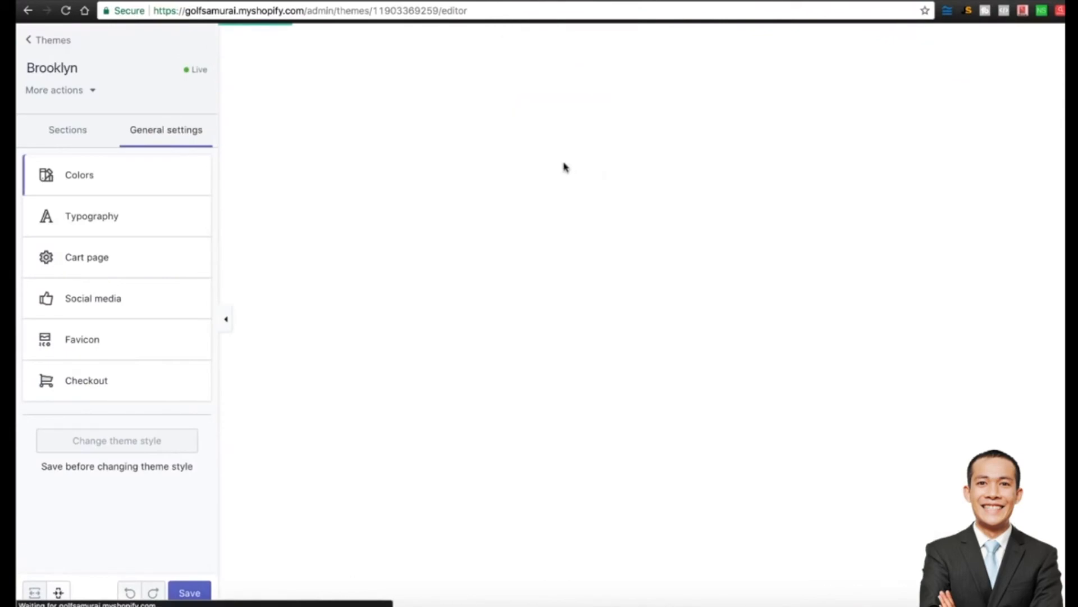
{"action": "left_click", "coordinate": [190, 593]}
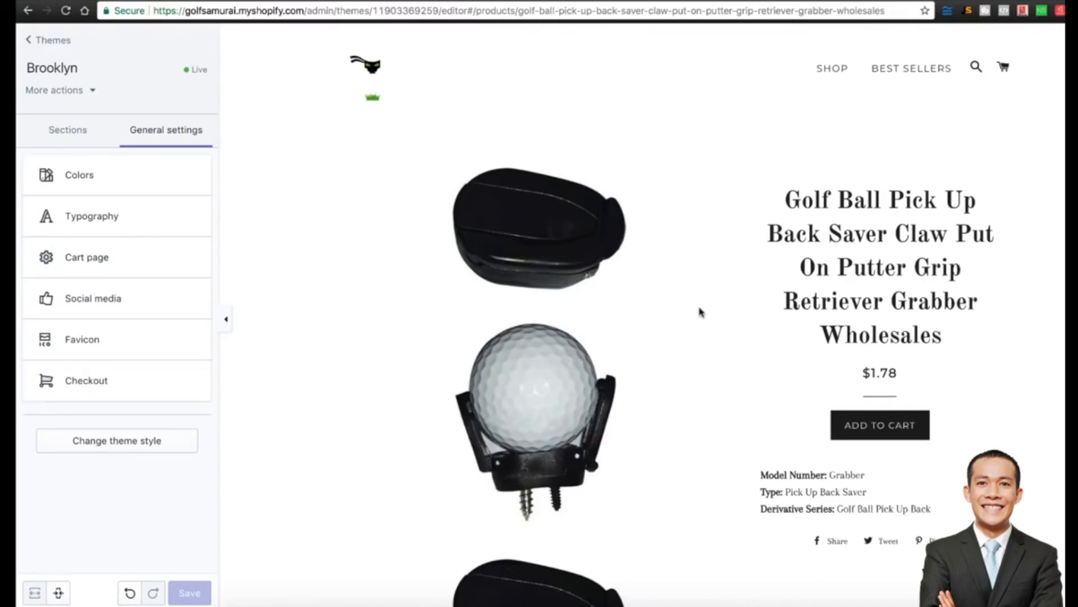
{"action": "left_click", "coordinate": [33, 43]}
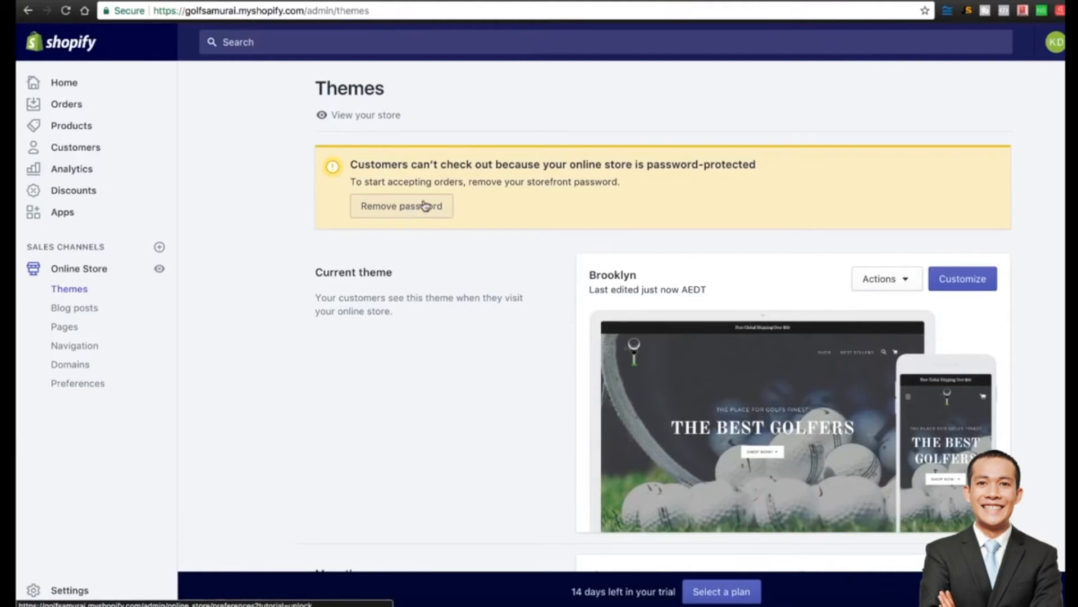
Search 'spin' in the Shopify App Store and start installing Spin-a-Sale.
{"action": "left_click", "coordinate": [69, 216]}
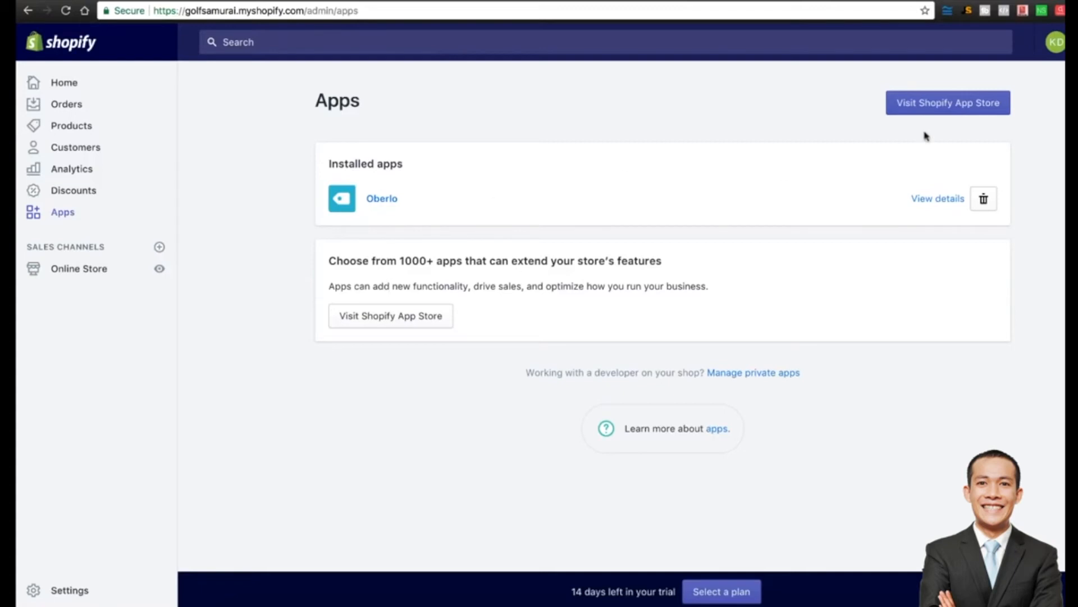
{"action": "left_click", "coordinate": [958, 111]}
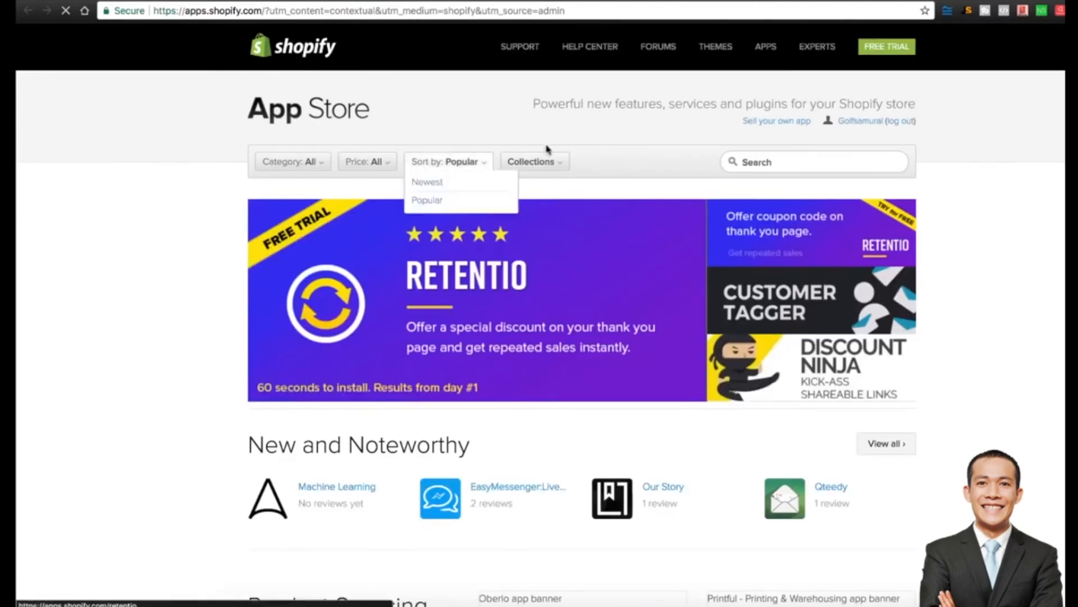
{"action": "left_click", "coordinate": [778, 162]}
{"action": "type", "text": "spin"}
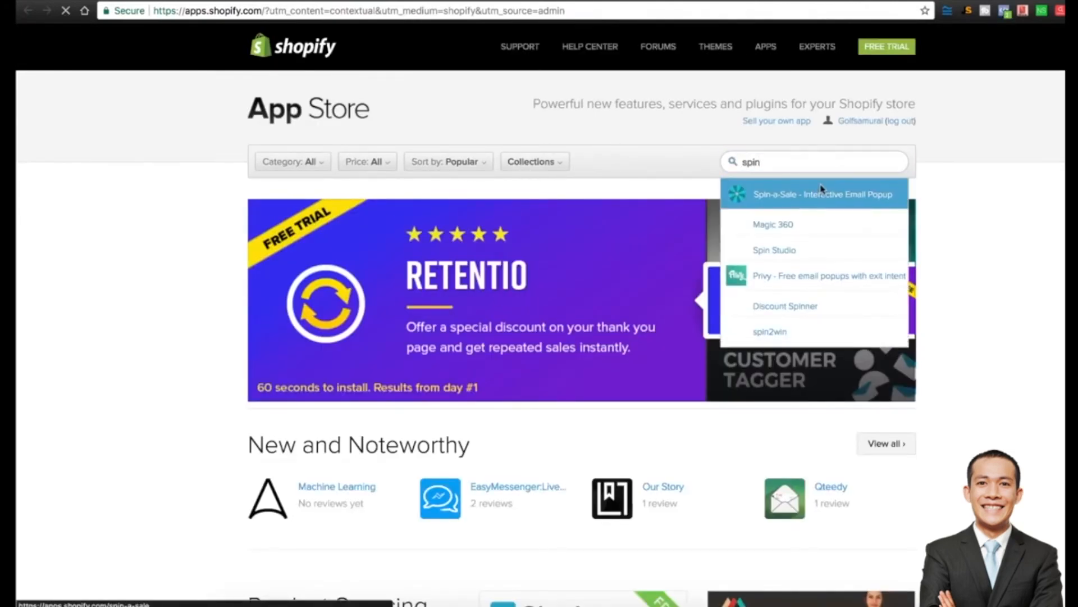
{"action": "left_click", "coordinate": [803, 195]}
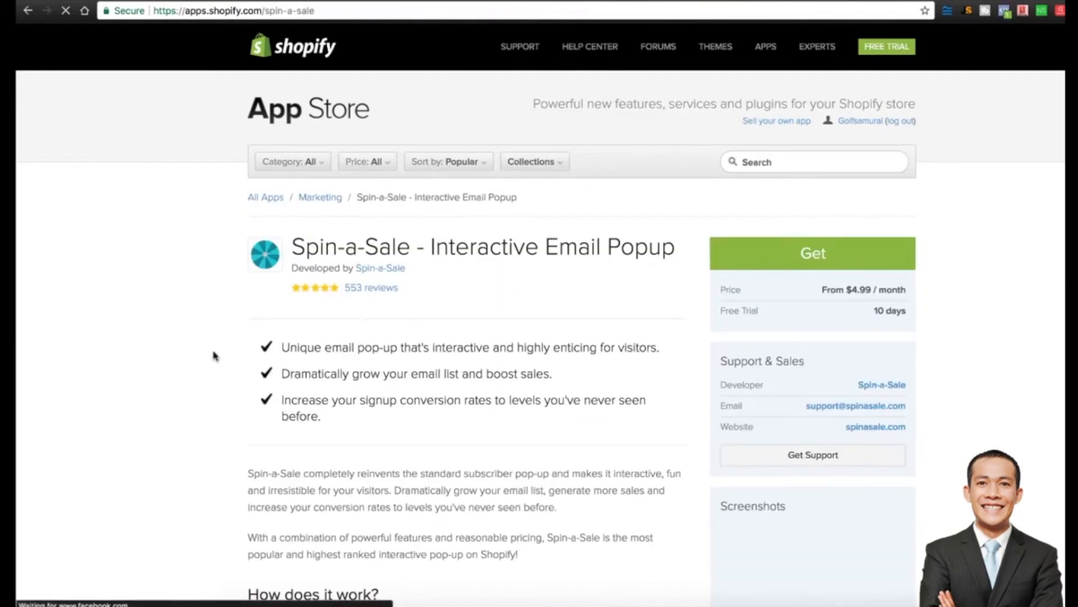
{"action": "left_click", "coordinate": [809, 257]}
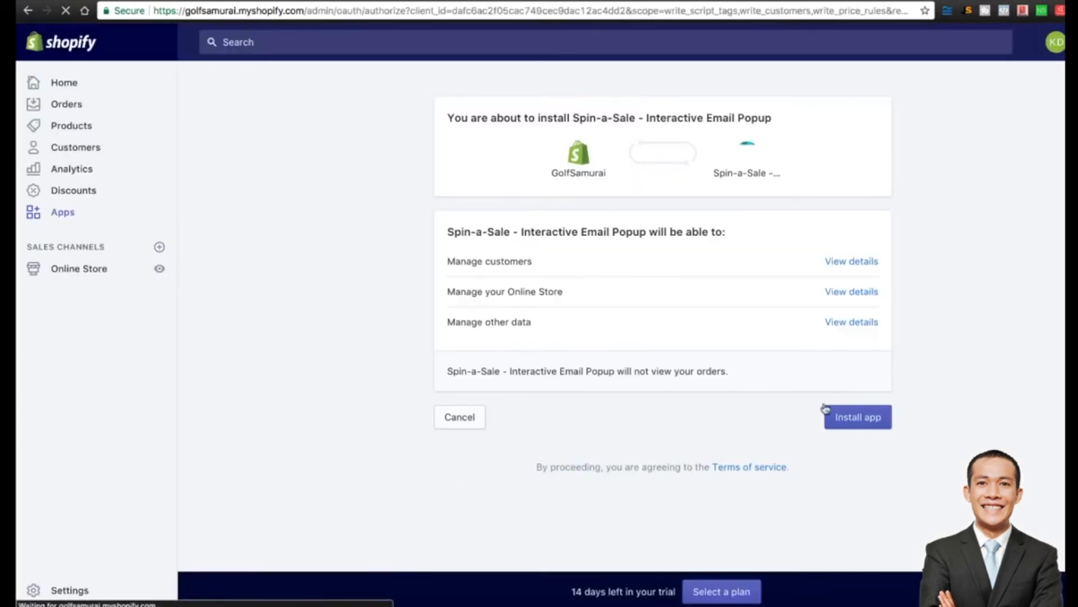
Approve the Spin-a-Sale install and select a plan with a free trial.
{"action": "left_click", "coordinate": [872, 426]}
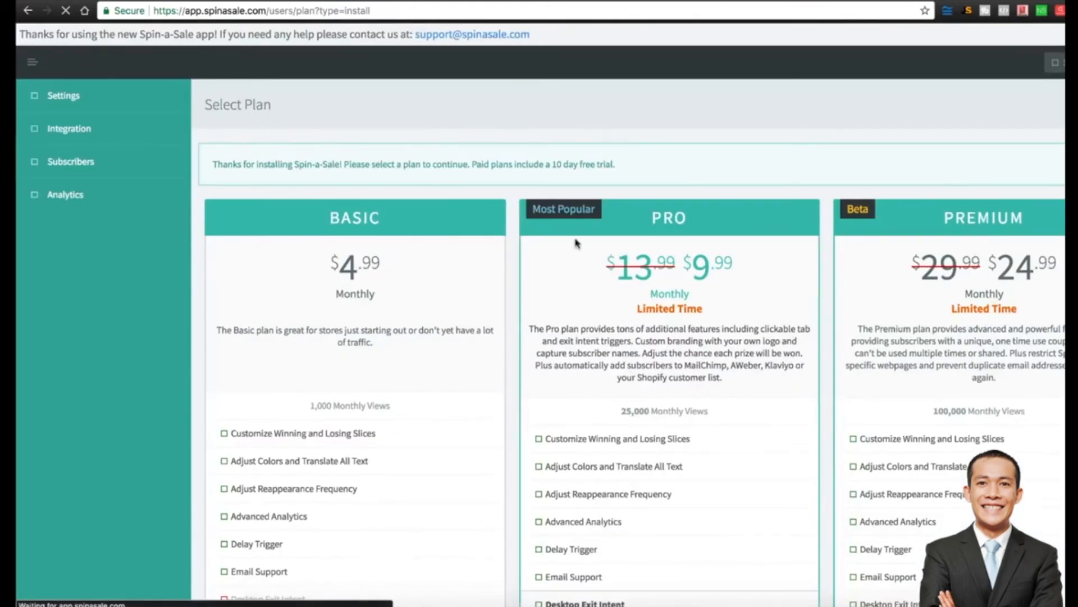
{"action": "scroll", "coordinate": [577, 243], "scroll_direction": "down", "scroll_amount": 1}
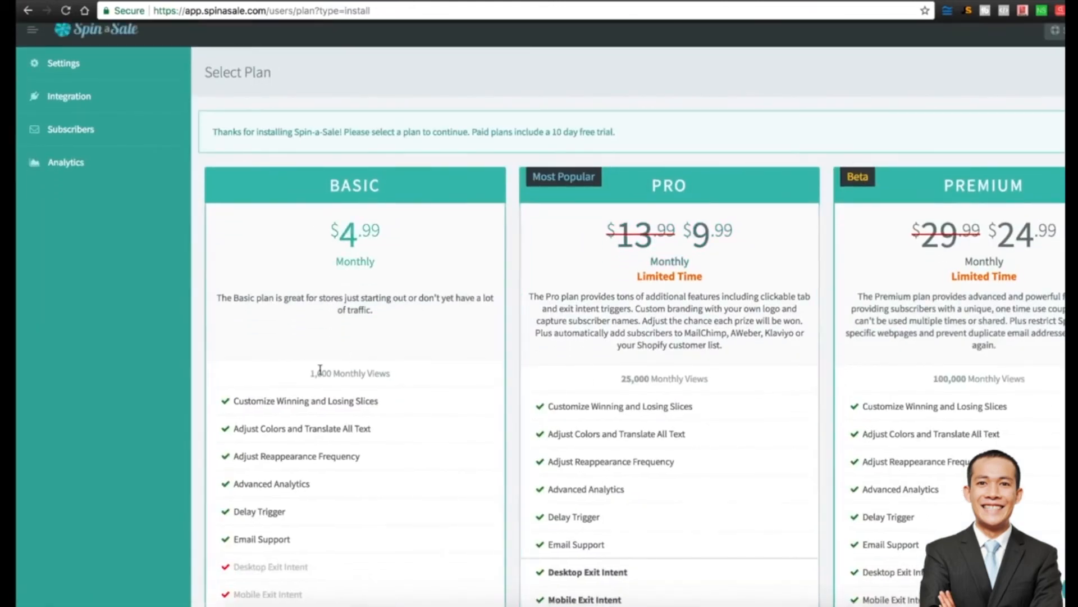
{"action": "scroll", "coordinate": [319, 371], "scroll_direction": "down", "scroll_amount": 3}
{"action": "scroll", "coordinate": [320, 371], "scroll_direction": "down", "scroll_amount": 10}
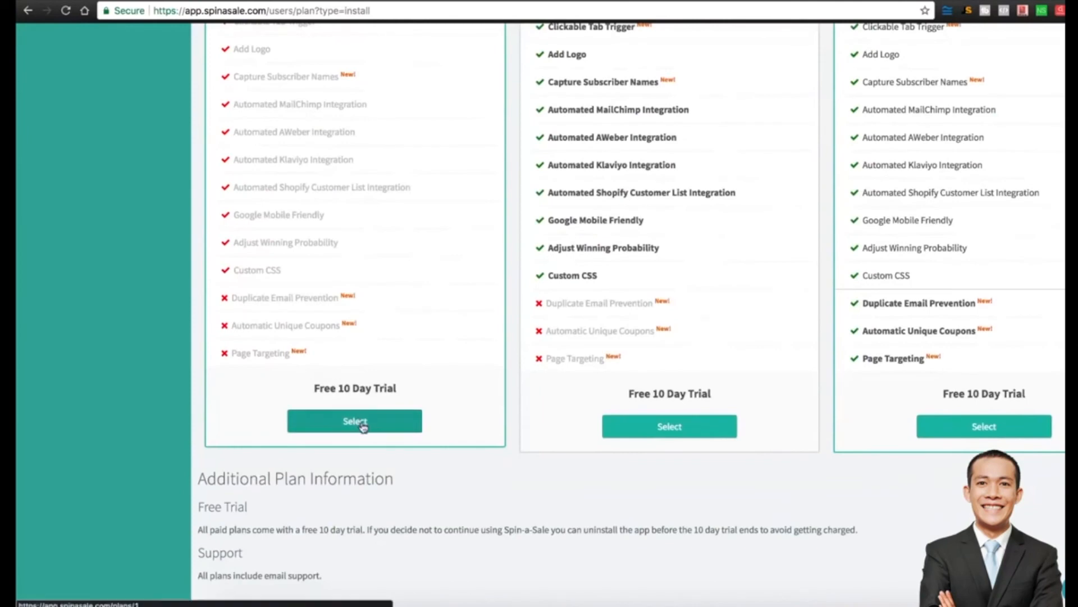
{"action": "left_click", "coordinate": [681, 428]}
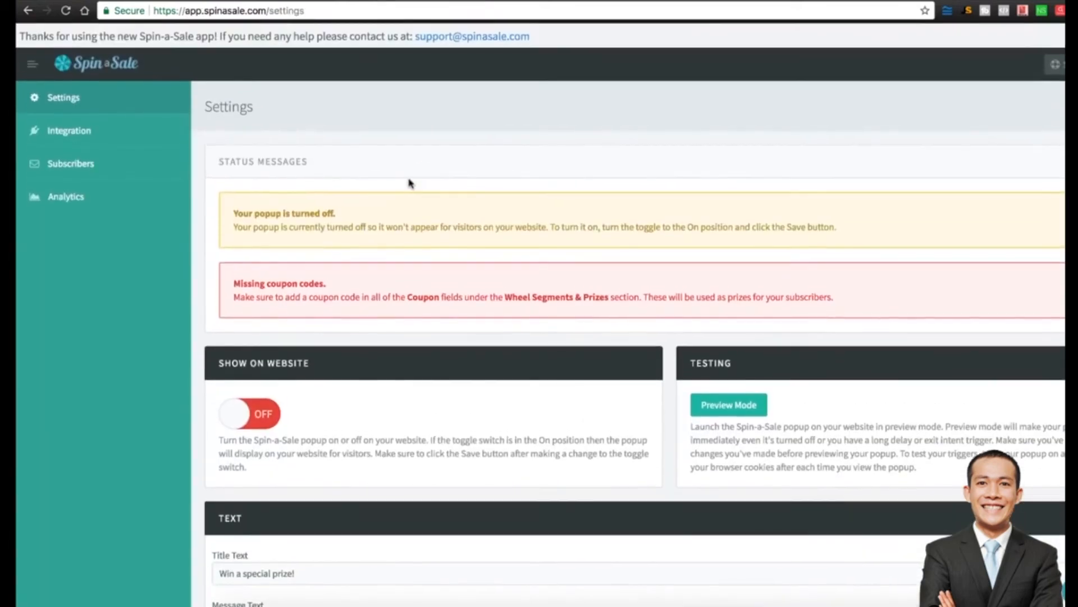
Turn on Show On Website for the popup and preview the spin wheel on the store.
{"action": "scroll", "coordinate": [356, 265], "scroll_direction": "down", "scroll_amount": 2}
{"action": "left_click", "coordinate": [234, 353]}
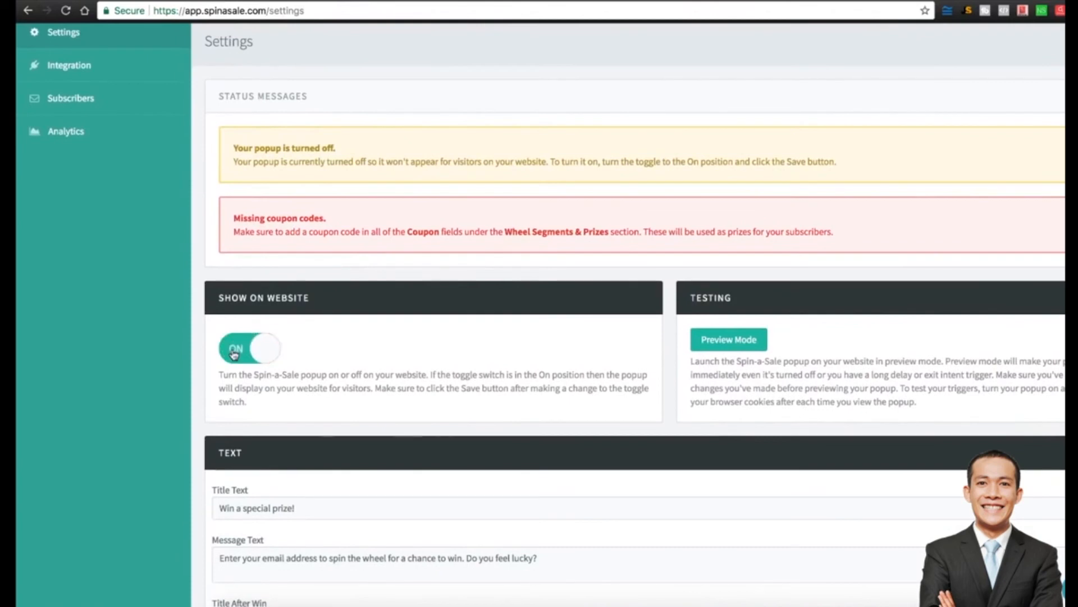
{"action": "scroll", "coordinate": [561, 358], "scroll_direction": "down", "scroll_amount": 1}
{"action": "left_click", "coordinate": [721, 331]}
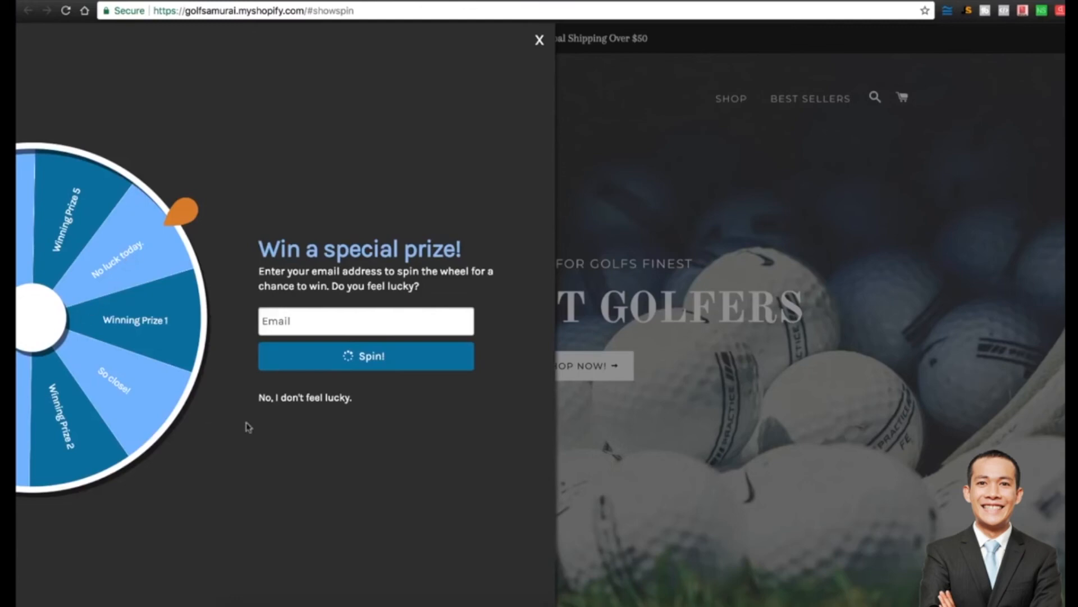
{"action": "left_click", "coordinate": [540, 41]}
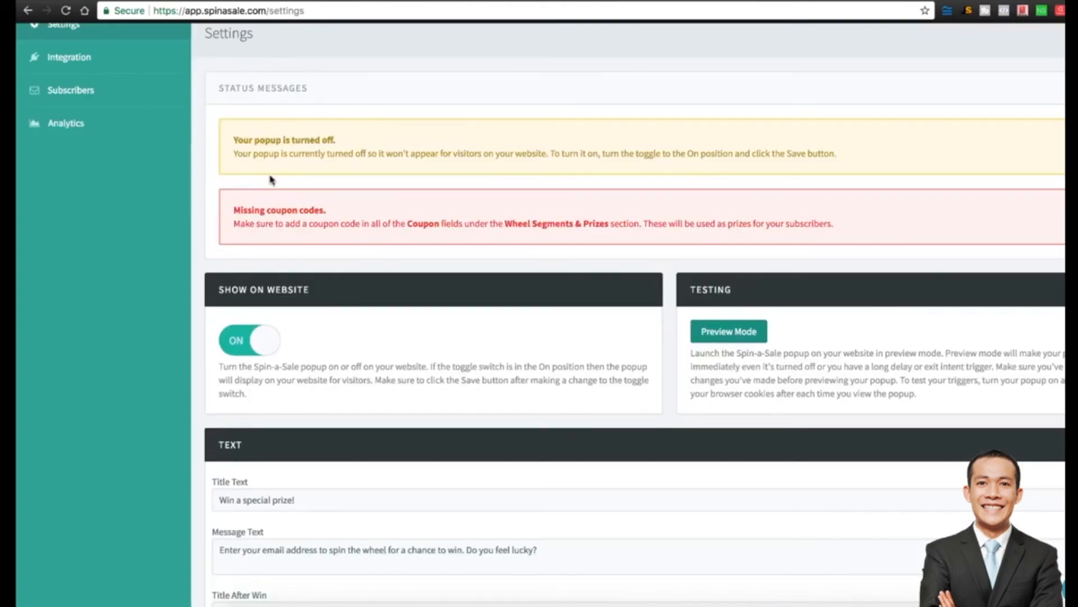
Rename Prize 1 in Wheel Segments & Prizes to '30% OFF COUPON TODAY ONLY'.
{"action": "scroll", "coordinate": [271, 179], "scroll_direction": "up", "scroll_amount": 2}
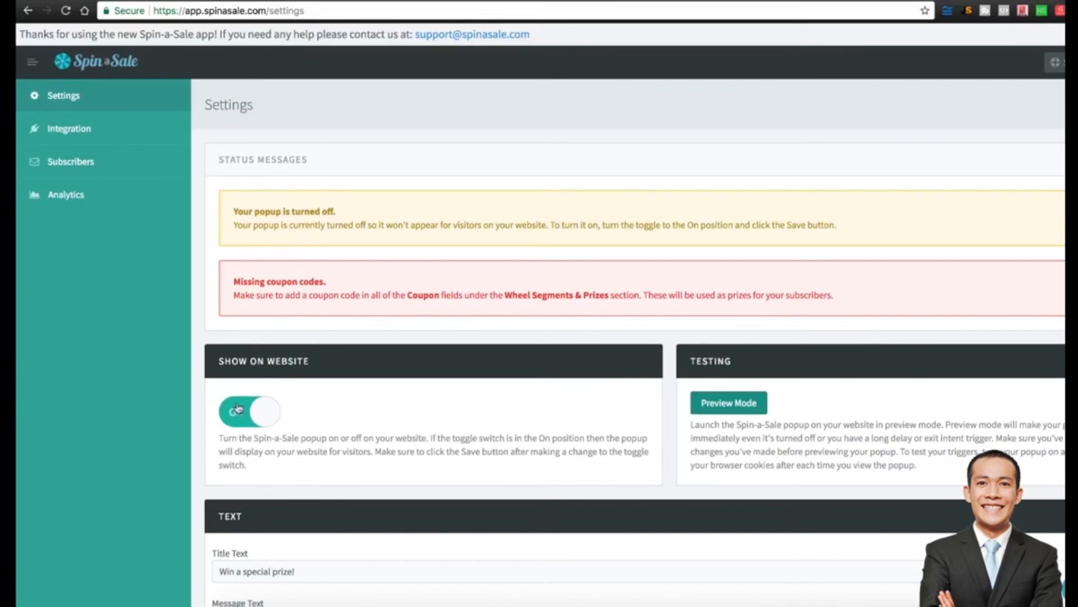
{"action": "scroll", "coordinate": [387, 409], "scroll_direction": "down", "scroll_amount": 3}
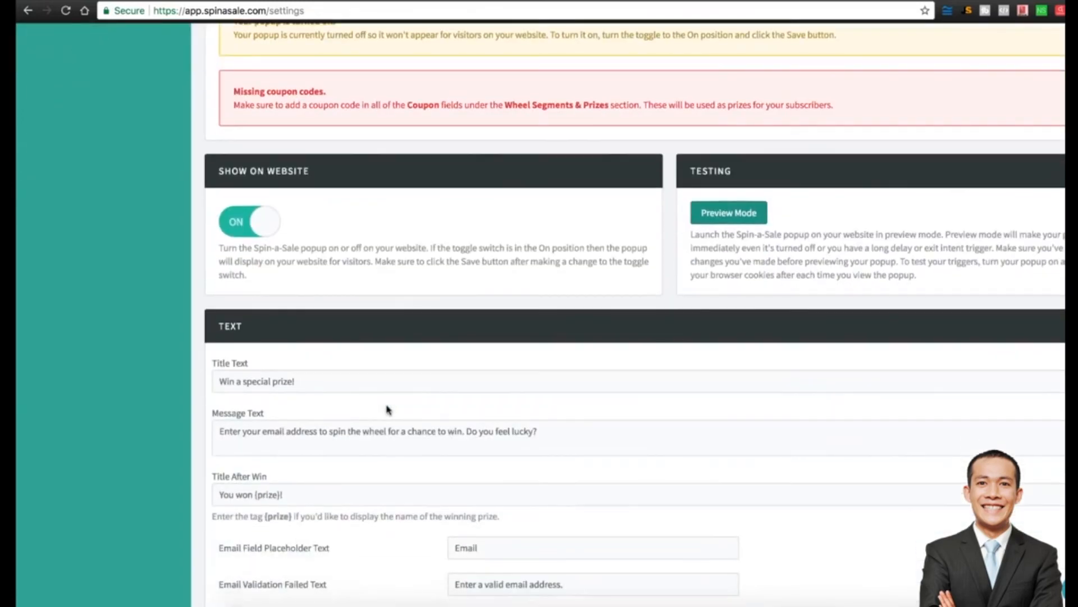
{"action": "triple_click", "coordinate": [306, 378]}
{"action": "scroll", "coordinate": [388, 389], "scroll_direction": "down", "scroll_amount": 1}
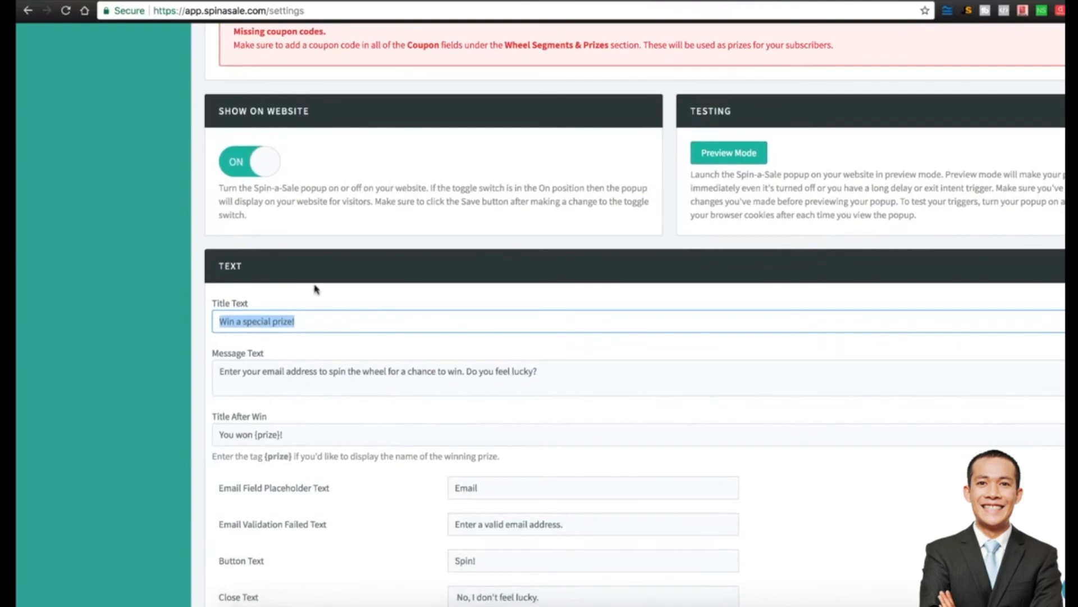
{"action": "scroll", "coordinate": [166, 309], "scroll_direction": "down", "scroll_amount": 1}
{"action": "scroll", "coordinate": [167, 310], "scroll_direction": "down", "scroll_amount": 8}
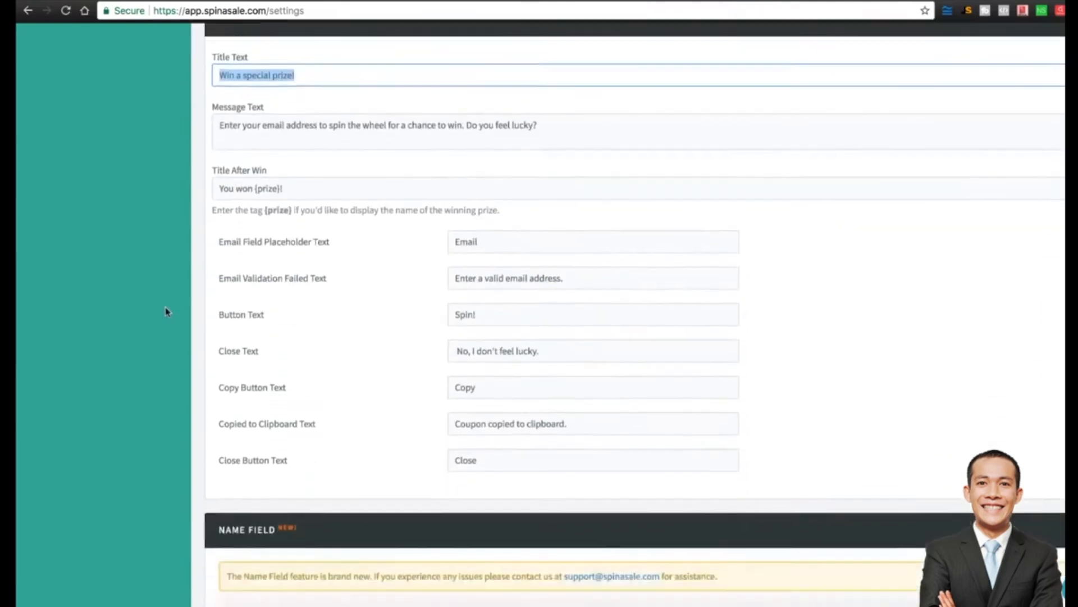
{"action": "scroll", "coordinate": [166, 310], "scroll_direction": "down", "scroll_amount": 4}
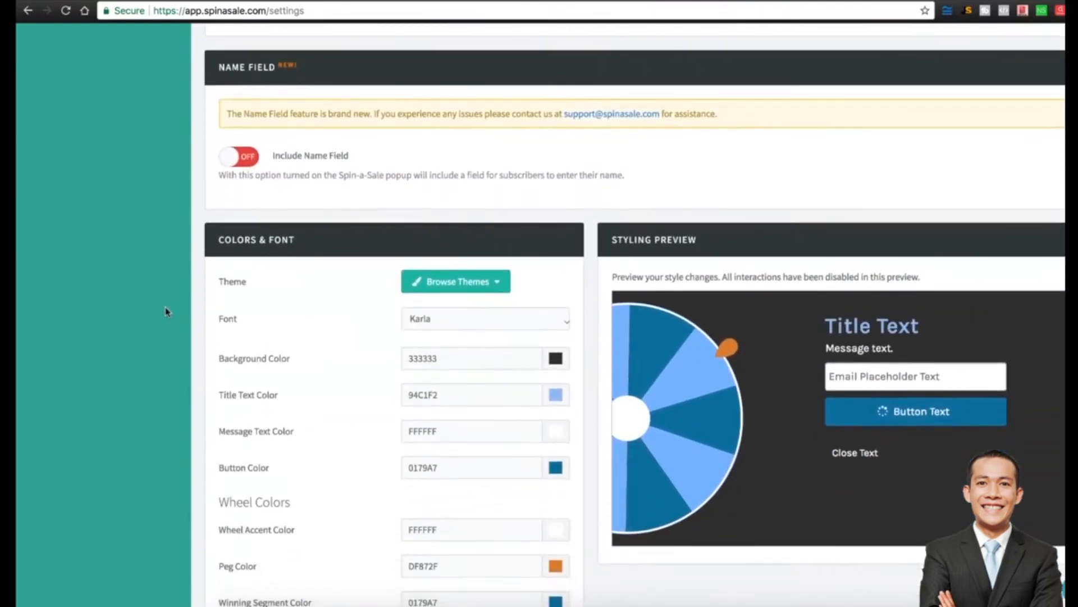
{"action": "scroll", "coordinate": [166, 310], "scroll_direction": "down", "scroll_amount": 10}
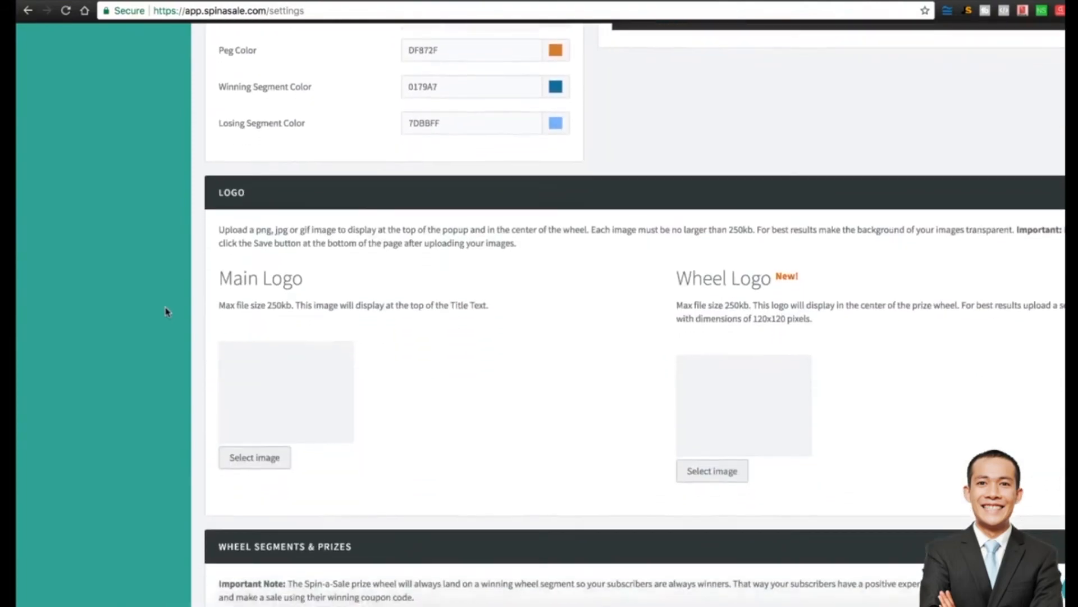
{"action": "scroll", "coordinate": [166, 311], "scroll_direction": "down", "scroll_amount": 7}
{"action": "scroll", "coordinate": [166, 310], "scroll_direction": "up", "scroll_amount": 2}
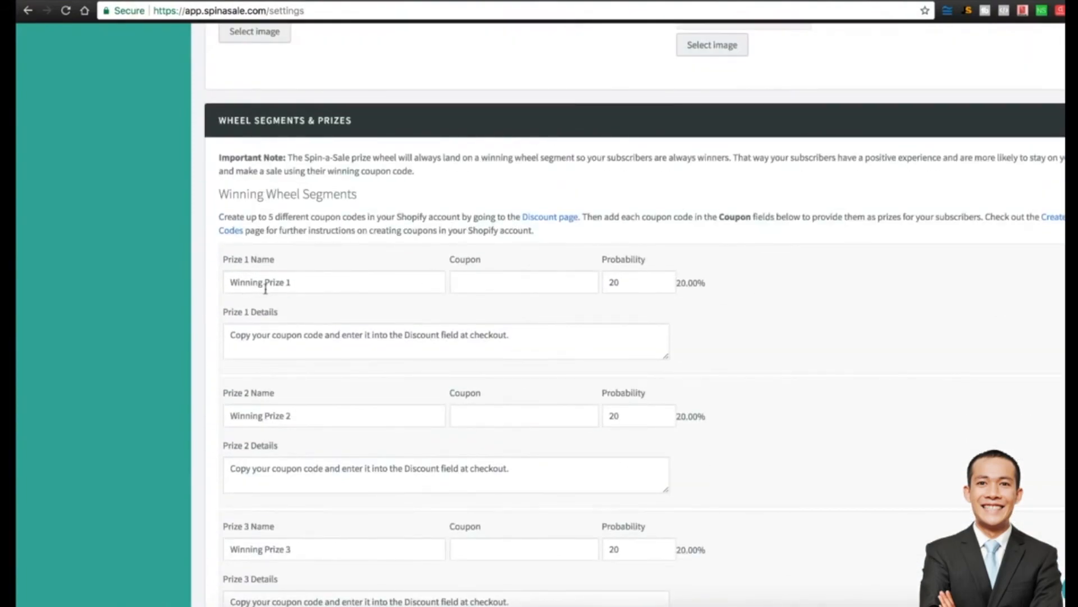
{"action": "left_click_drag", "start_coordinate": [229, 280], "coordinate": [357, 281]}
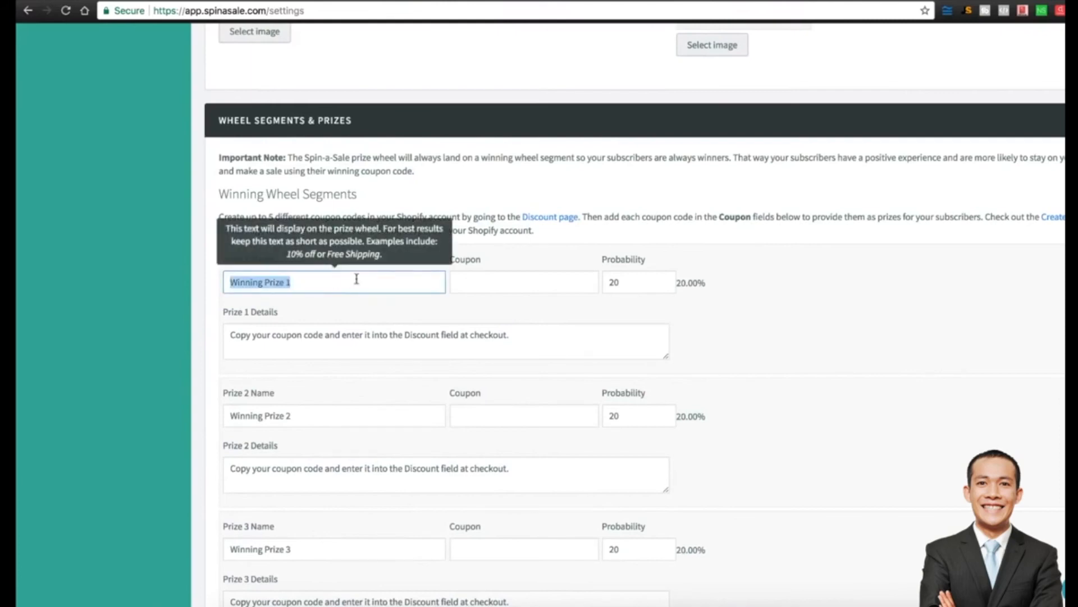
{"action": "type", "text": "30% OFF COUPON TODAY ONLY"}
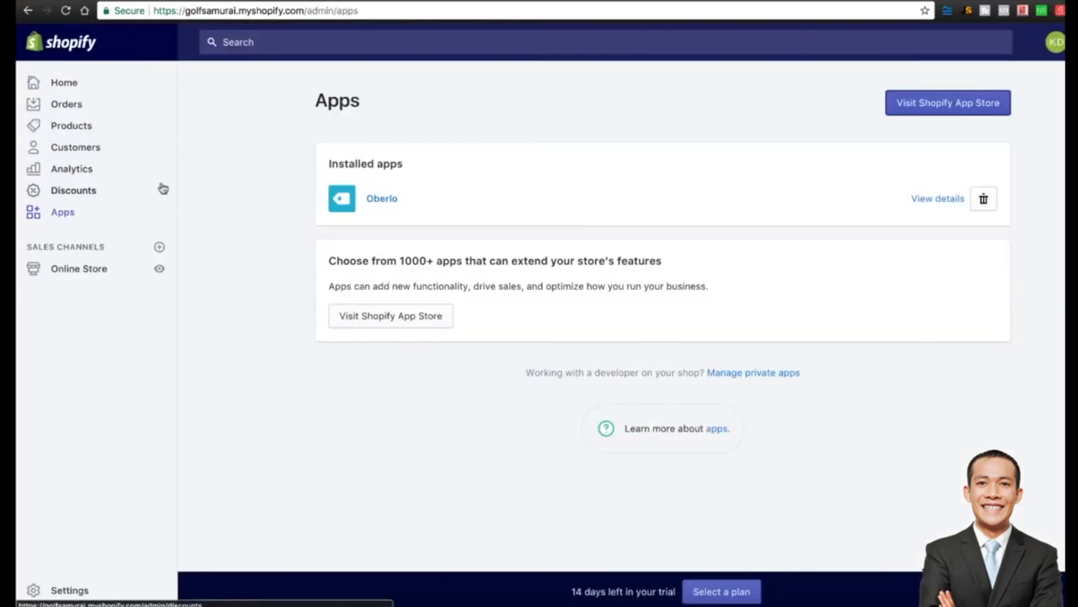
Create a new discount code '30% off' with a 30 percent discount value.
{"action": "left_click", "coordinate": [53, 195]}
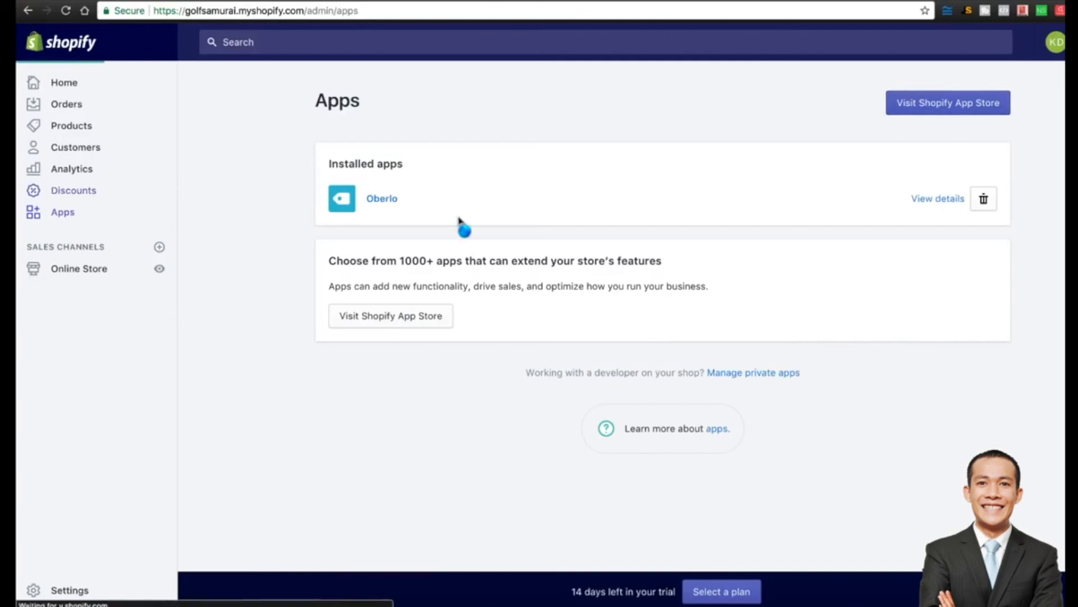
{"action": "left_click", "coordinate": [387, 391]}
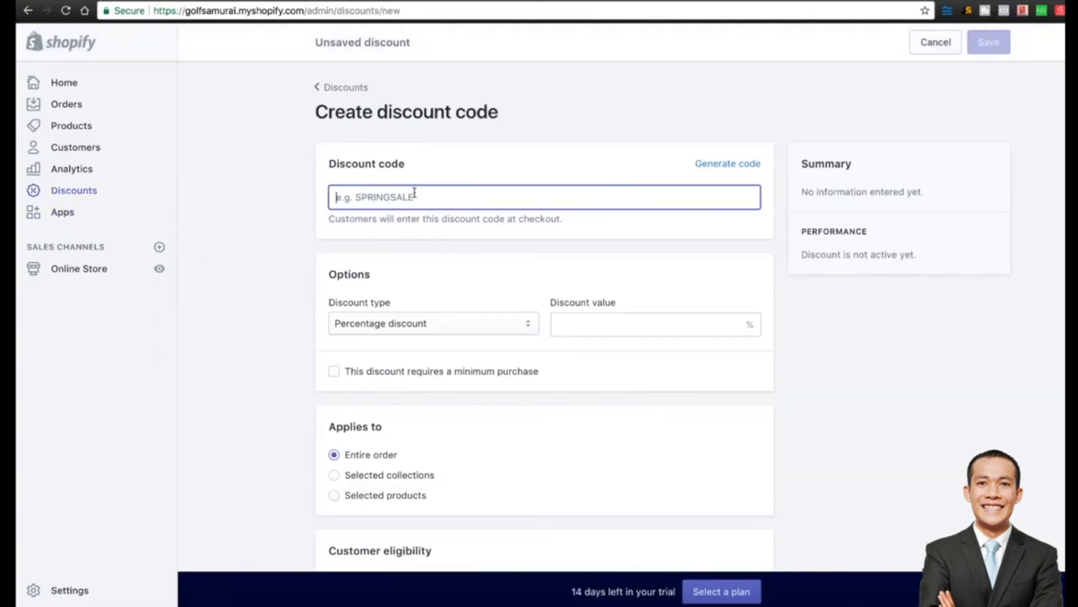
{"action": "type", "text": "30$"}
{"action": "key", "text": "BackSpace"}
{"action": "type", "text": "% off"}
{"action": "left_click", "coordinate": [573, 320]}
{"action": "type", "text": "30"}
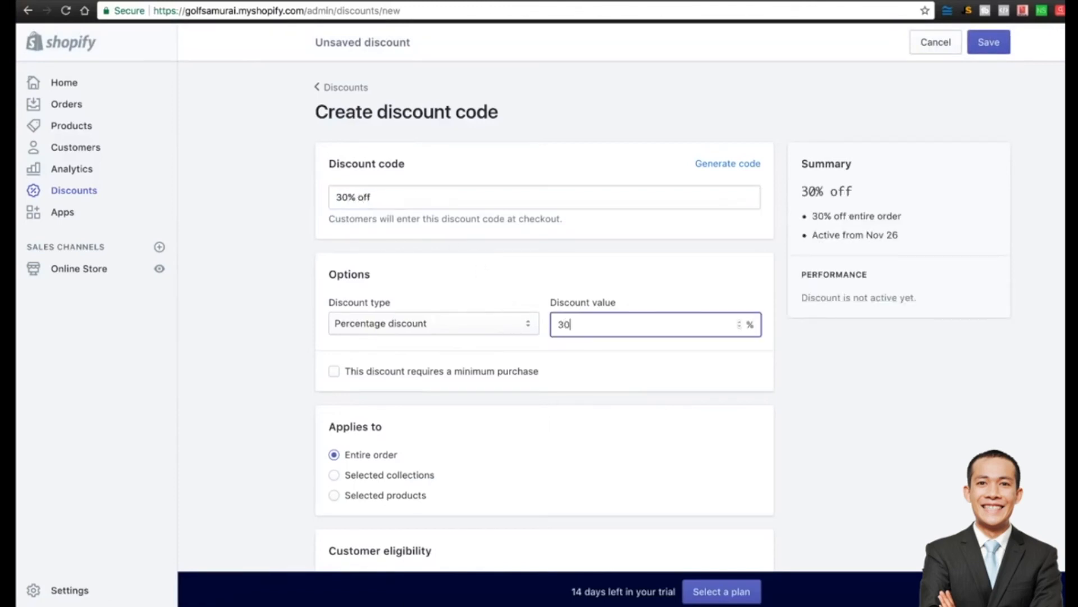
{"action": "left_click", "coordinate": [286, 361]}
Generate a random discount code and select it for copying.
{"action": "scroll", "coordinate": [295, 368], "scroll_direction": "down", "scroll_amount": 3}
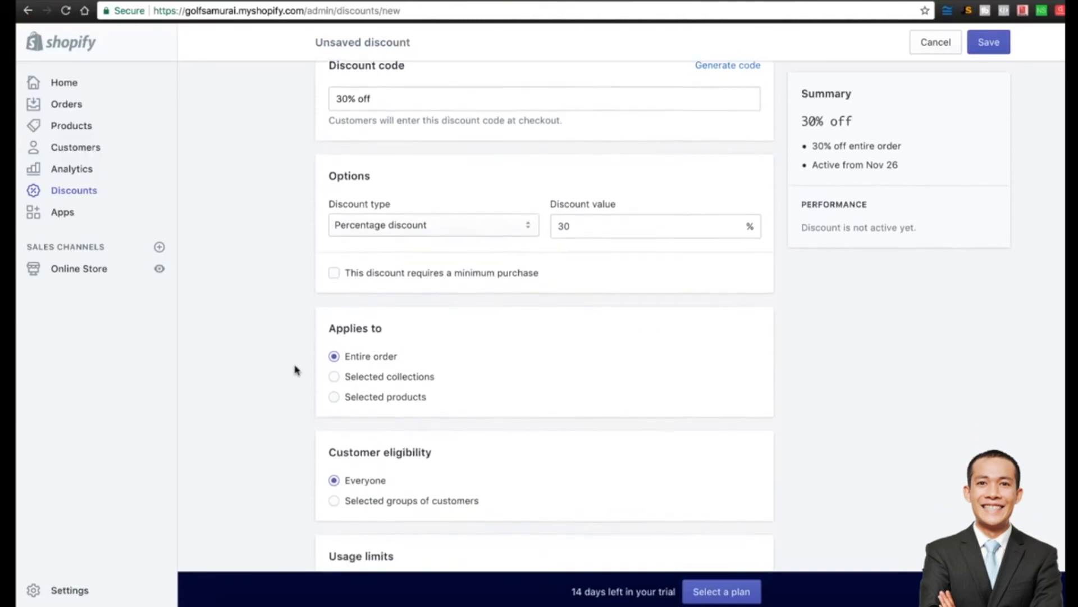
{"action": "scroll", "coordinate": [296, 370], "scroll_direction": "up", "scroll_amount": 1}
{"action": "scroll", "coordinate": [296, 370], "scroll_direction": "down", "scroll_amount": 5}
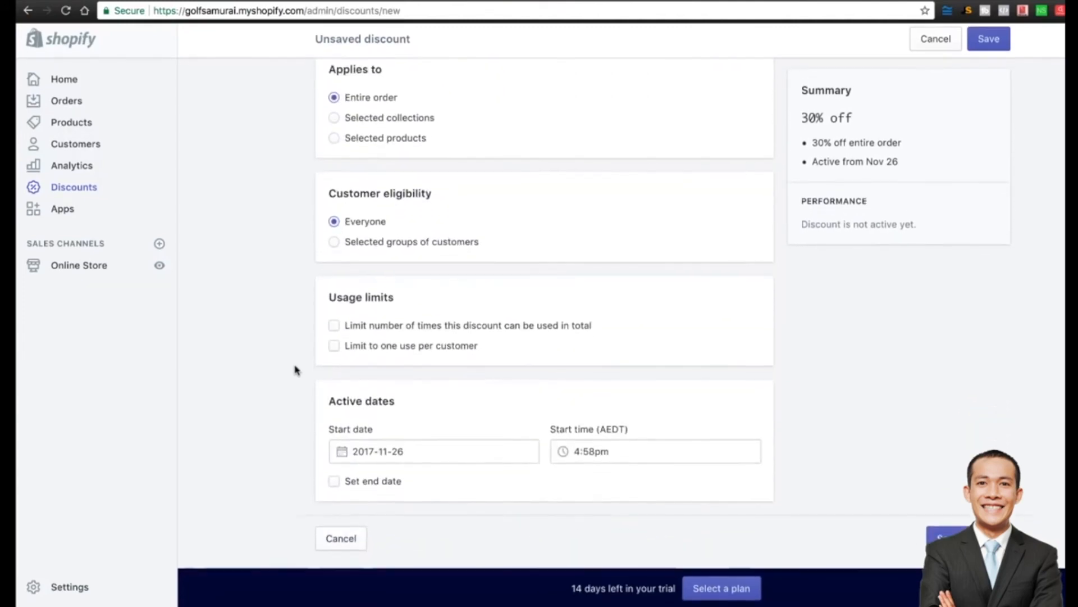
{"action": "scroll", "coordinate": [757, 247], "scroll_direction": "up", "scroll_amount": 10}
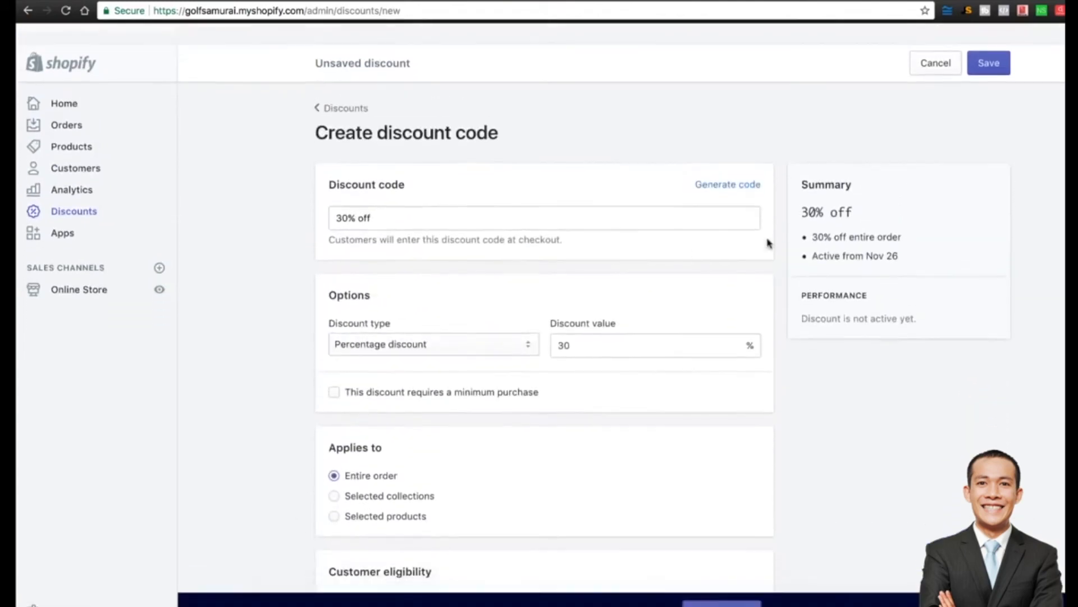
{"action": "left_click", "coordinate": [725, 163]}
{"action": "double_click", "coordinate": [458, 205]}
{"action": "key", "text": "ctrl+c"}
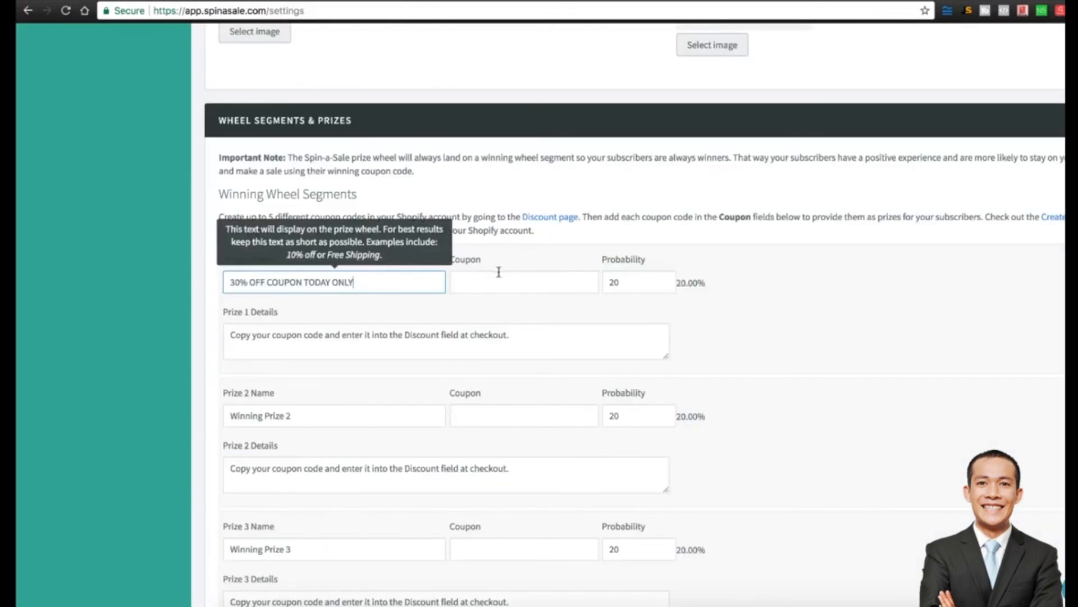
Paste the generated discount code into Prize 1's coupon field, keeping probability at 20.
{"action": "left_click", "coordinate": [499, 280]}
{"action": "key", "text": "ctrl+v"}
{"action": "left_click", "coordinate": [807, 284]}
{"action": "left_click", "coordinate": [642, 285]}
{"action": "double_click", "coordinate": [642, 285]}
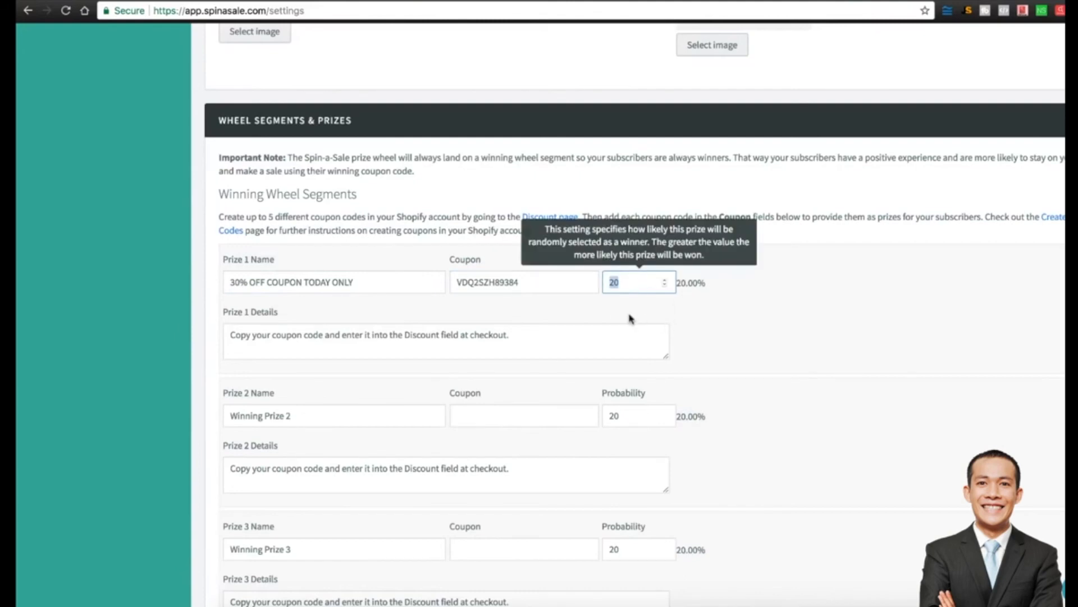
{"action": "scroll", "coordinate": [212, 418], "scroll_direction": "down", "scroll_amount": 2}
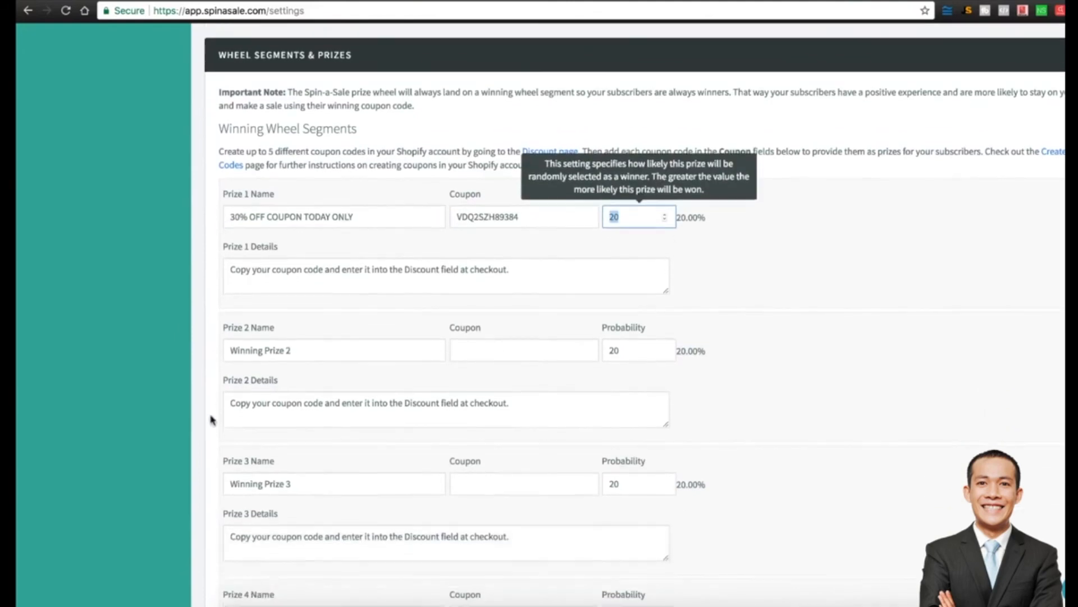
{"action": "scroll", "coordinate": [186, 511], "scroll_direction": "up", "scroll_amount": 15}
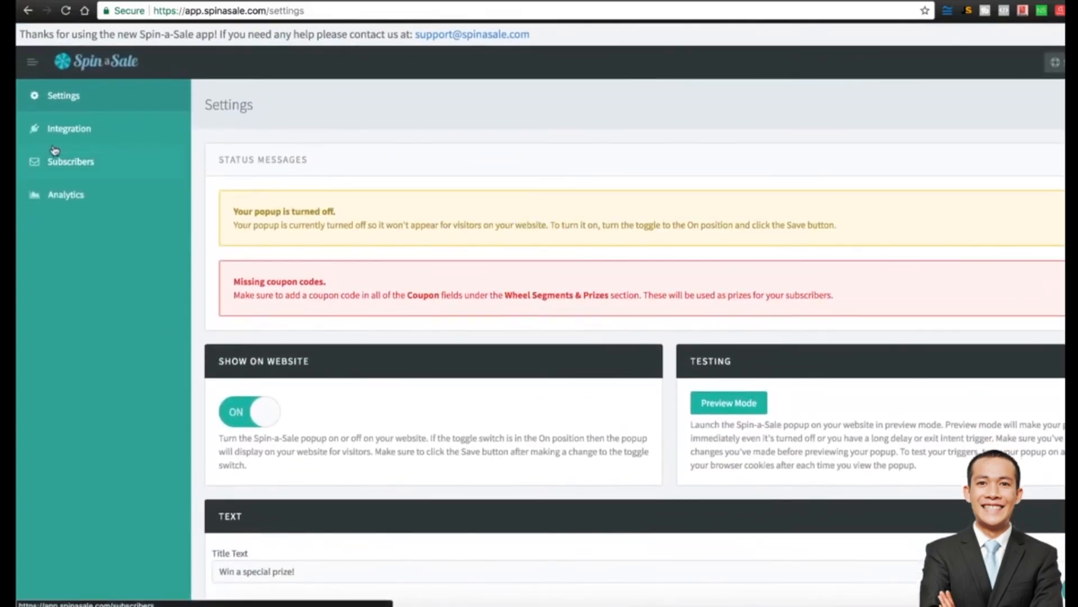
Switch on the MailChimp and Shopify integrations and save the integration settings.
{"action": "left_click", "coordinate": [84, 128]}
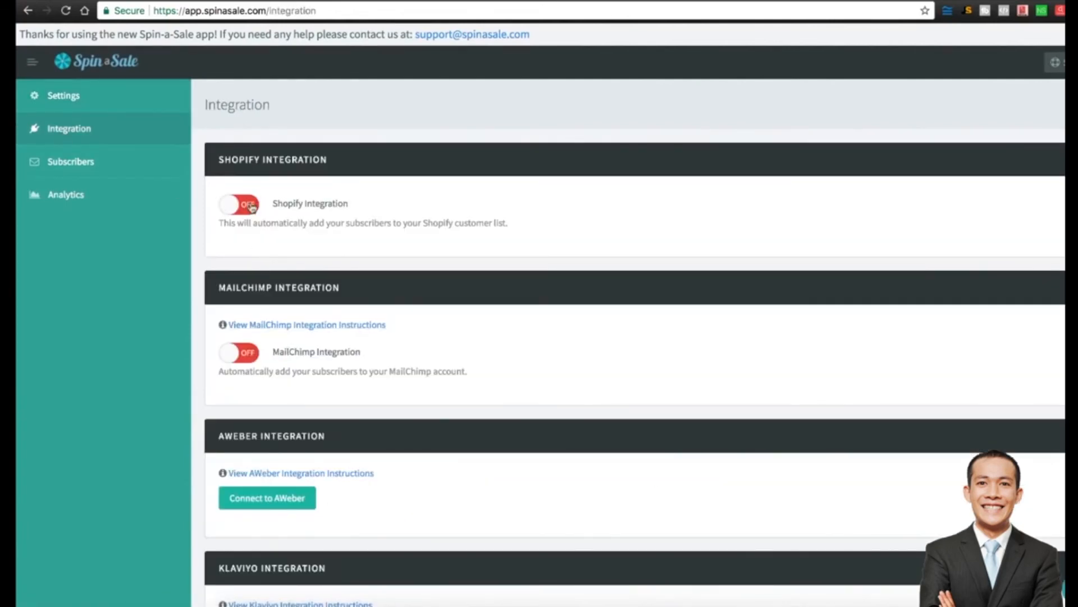
{"action": "double_click", "coordinate": [292, 354]}
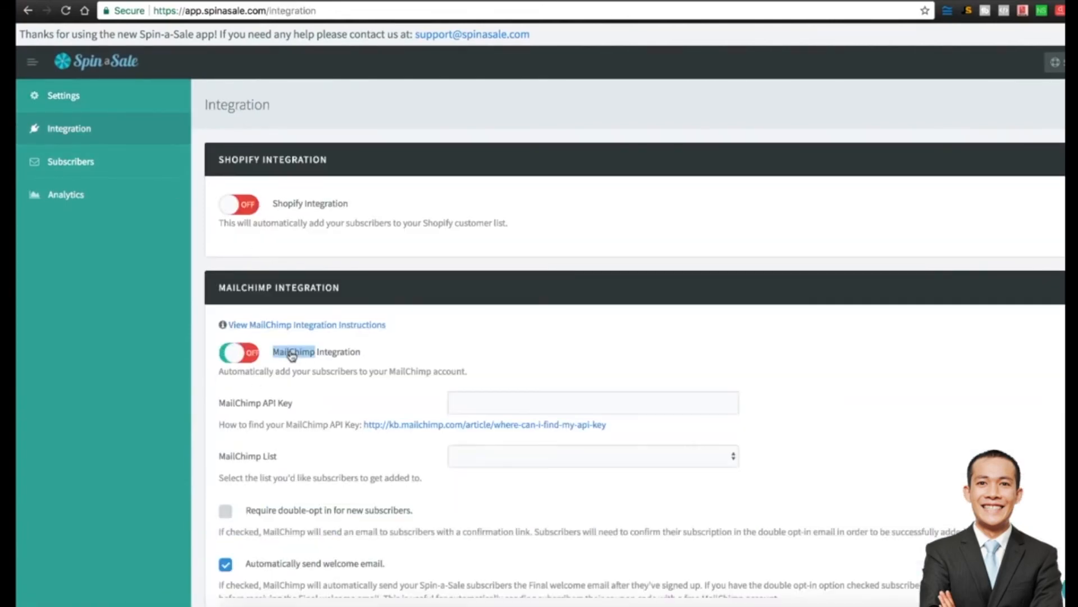
{"action": "left_click", "coordinate": [310, 353]}
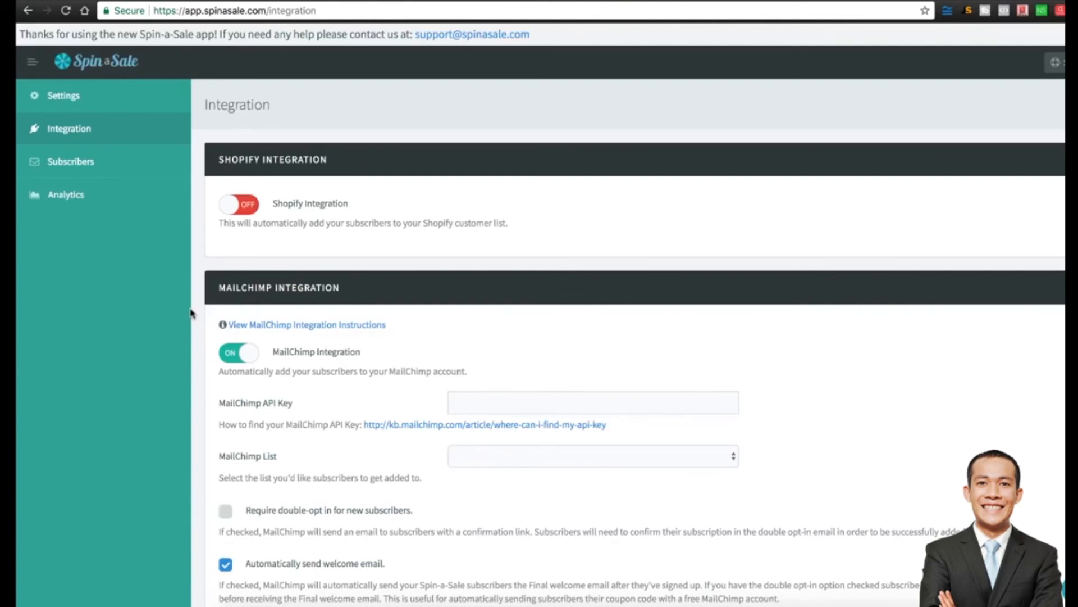
{"action": "scroll", "coordinate": [190, 313], "scroll_direction": "down", "scroll_amount": 3}
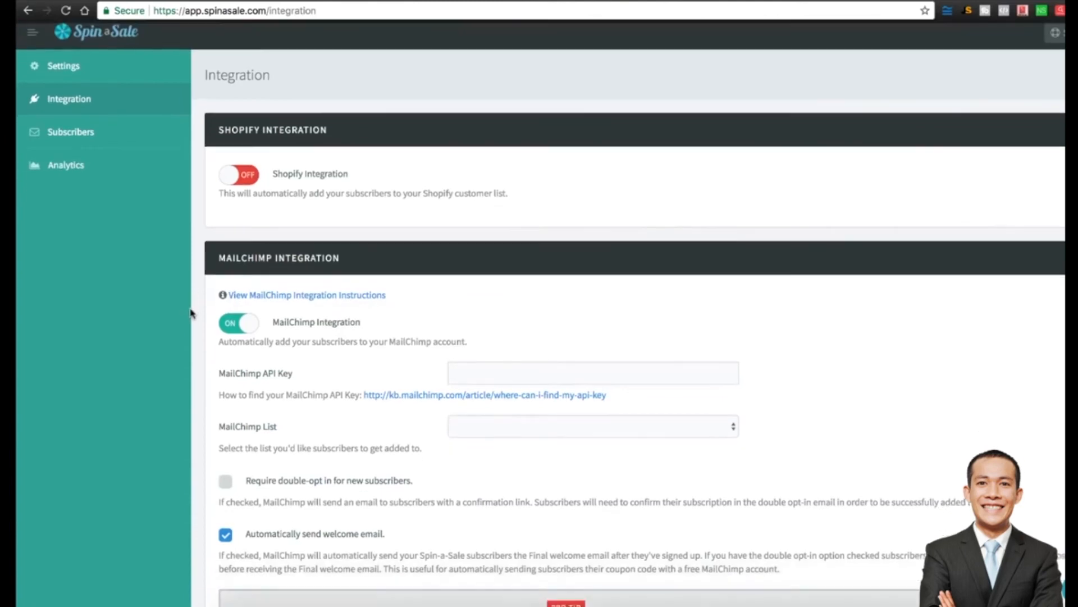
{"action": "left_click", "coordinate": [245, 123]}
{"action": "scroll", "coordinate": [192, 253], "scroll_direction": "down", "scroll_amount": 20}
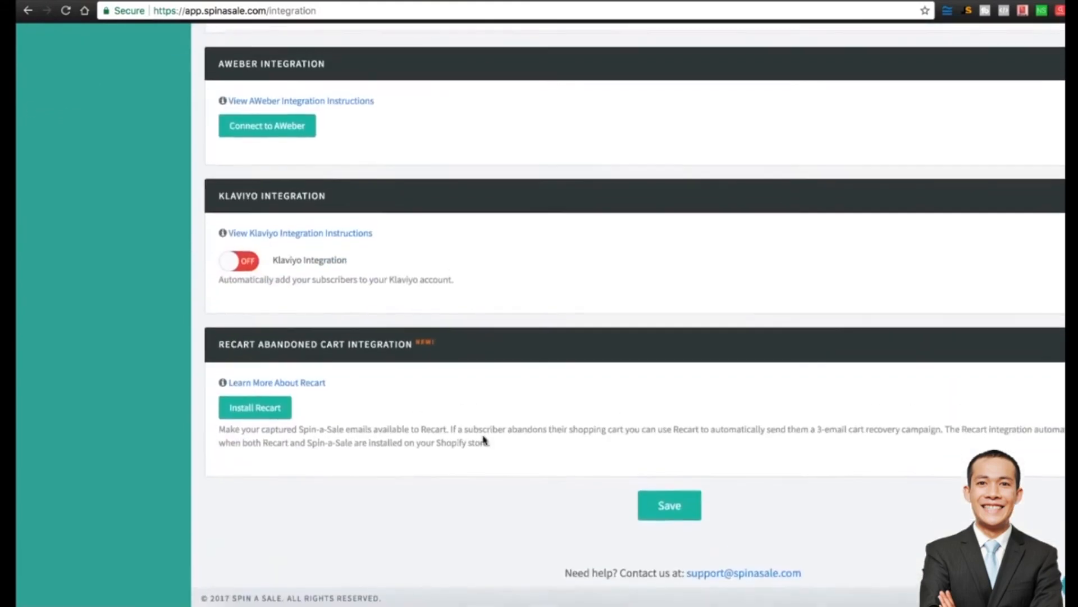
{"action": "left_click", "coordinate": [669, 509]}
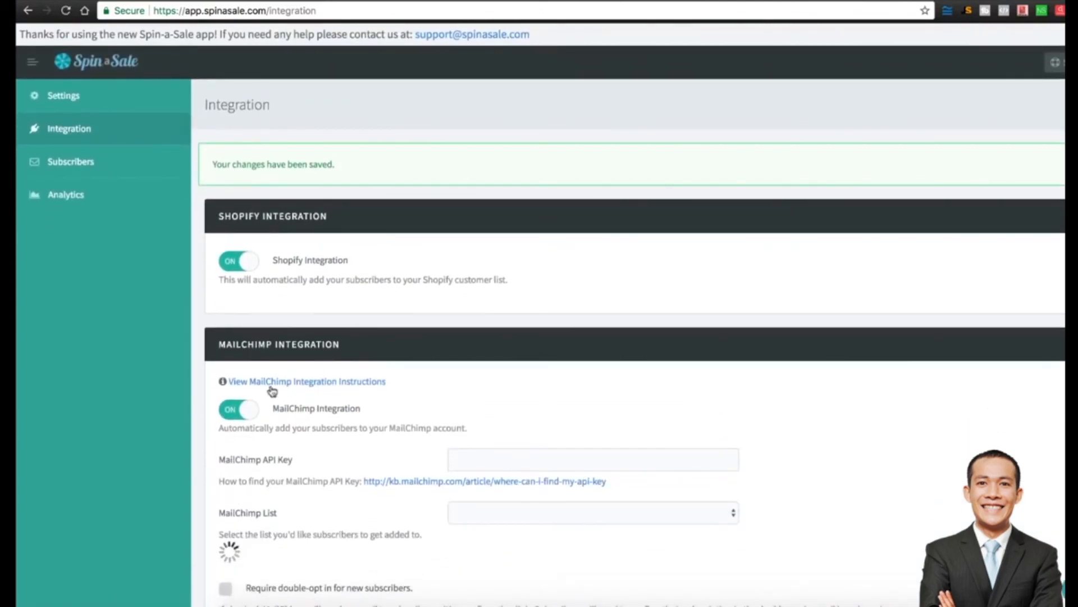
{"action": "scroll", "coordinate": [173, 375], "scroll_direction": "down", "scroll_amount": 5}
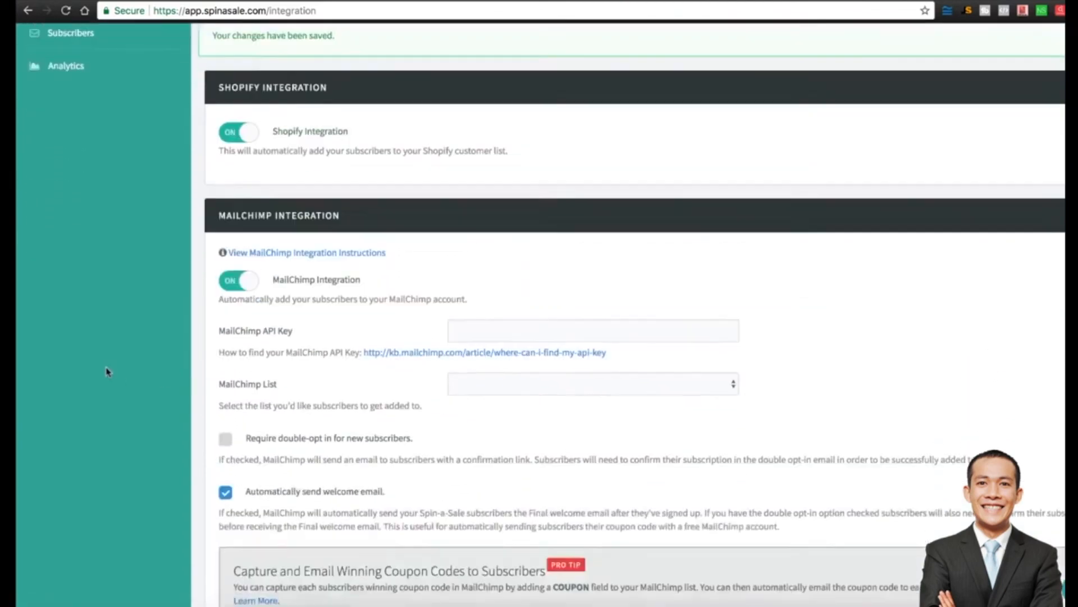
{"action": "scroll", "coordinate": [106, 372], "scroll_direction": "up", "scroll_amount": 5}
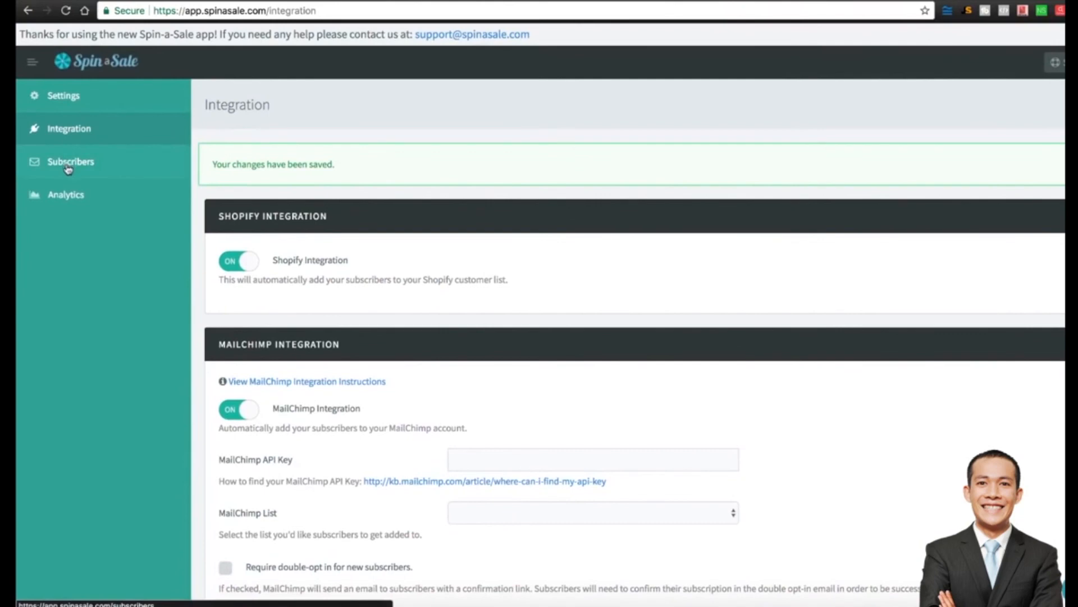
{"action": "left_click", "coordinate": [67, 101]}
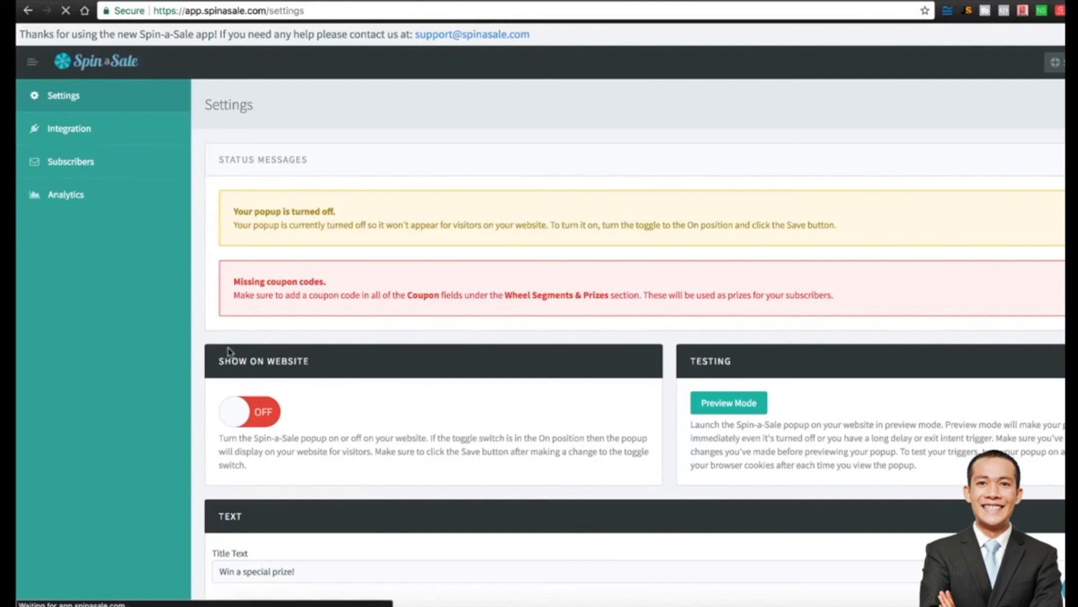
Switch Spin-a-Sale's Show on Website to ON and save the popup settings.
{"action": "left_click", "coordinate": [235, 409]}
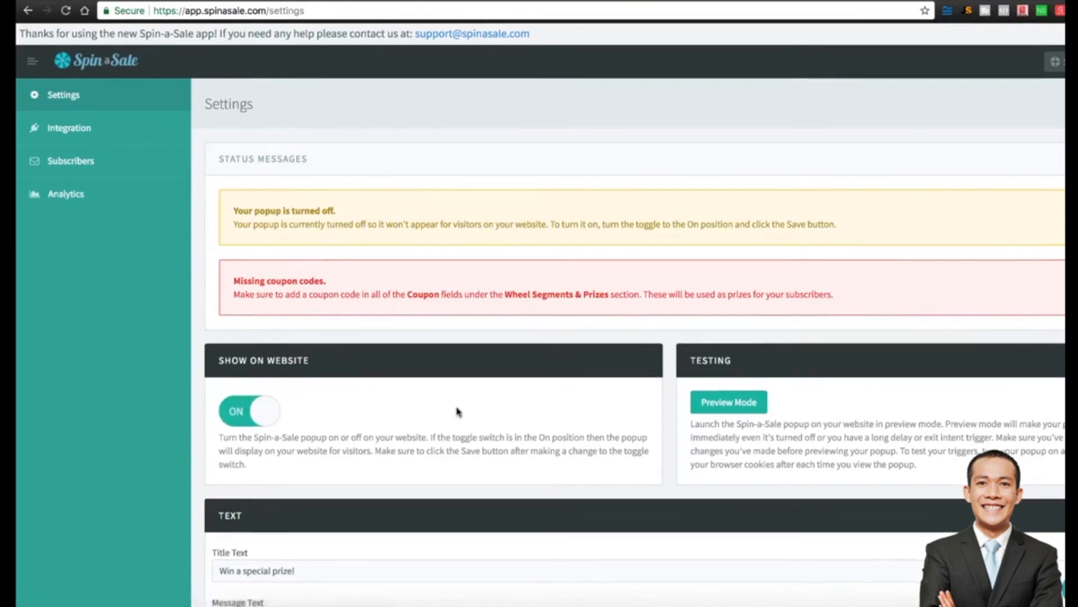
{"action": "scroll", "coordinate": [458, 409], "scroll_direction": "down", "scroll_amount": 20}
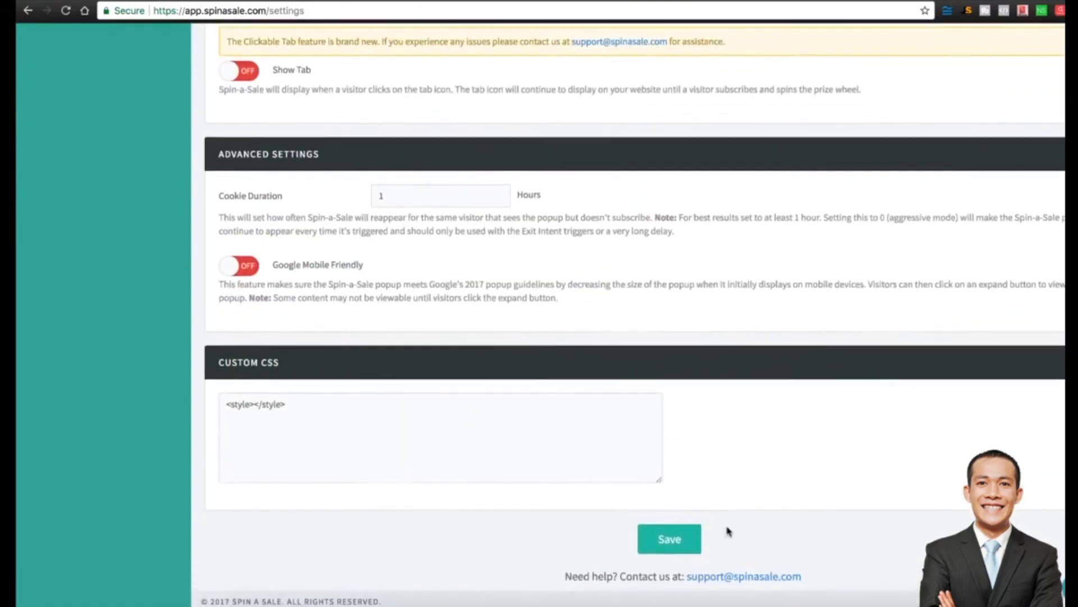
{"action": "left_click", "coordinate": [669, 534]}
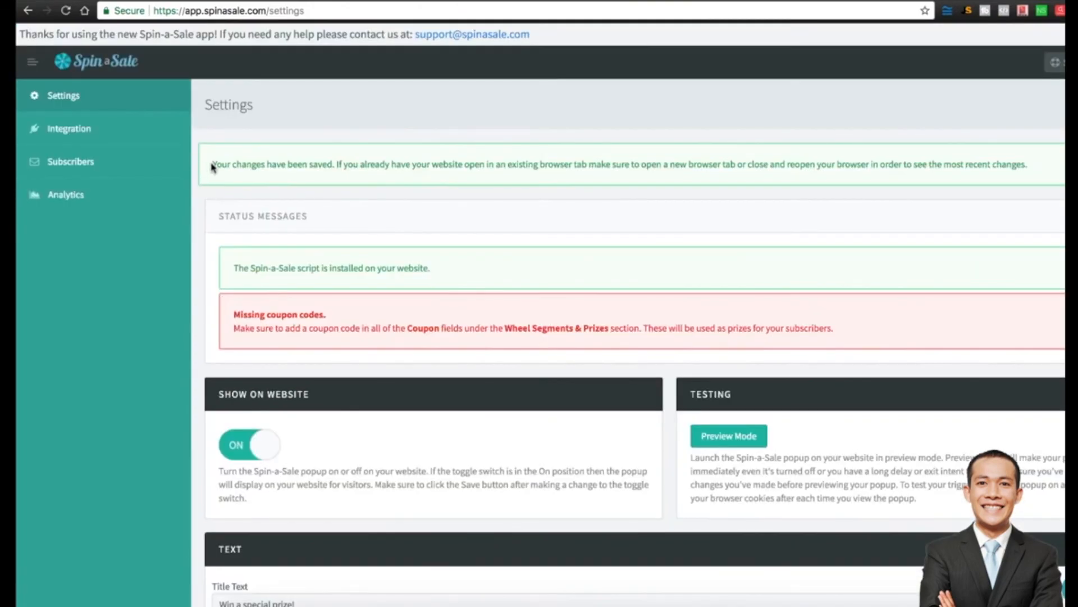
{"action": "left_click_drag", "start_coordinate": [213, 167], "coordinate": [464, 163]}
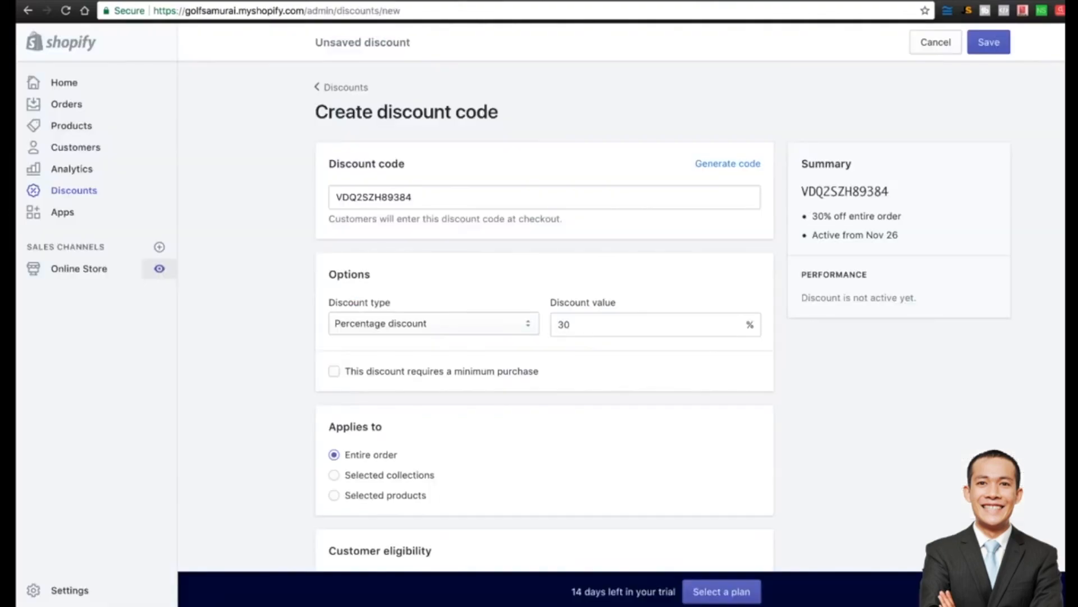
{"action": "left_click", "coordinate": [160, 270]}
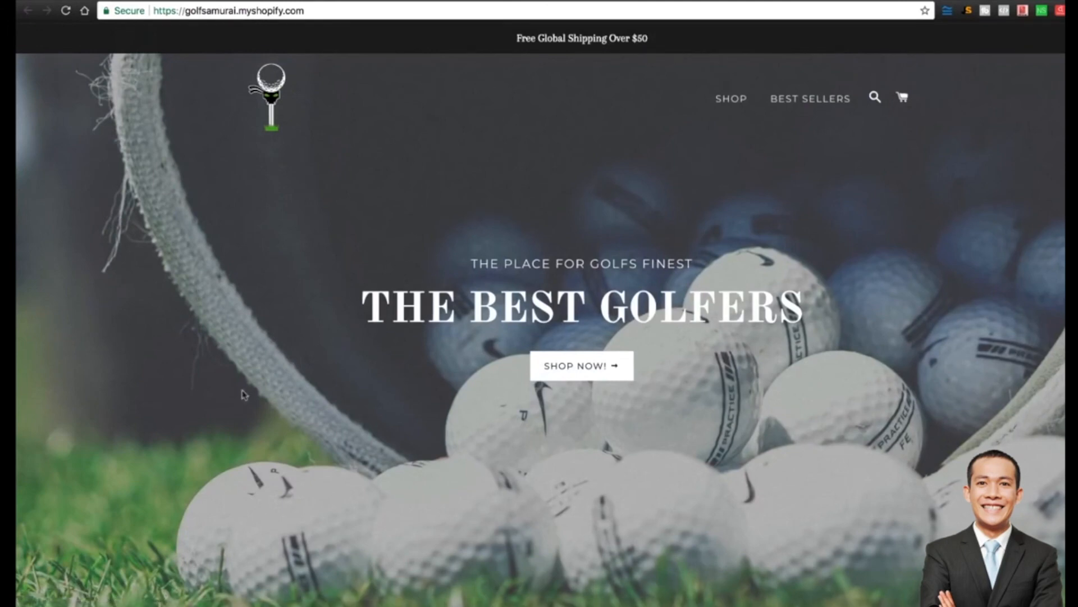
{"action": "scroll", "coordinate": [226, 402], "scroll_direction": "down", "scroll_amount": 13}
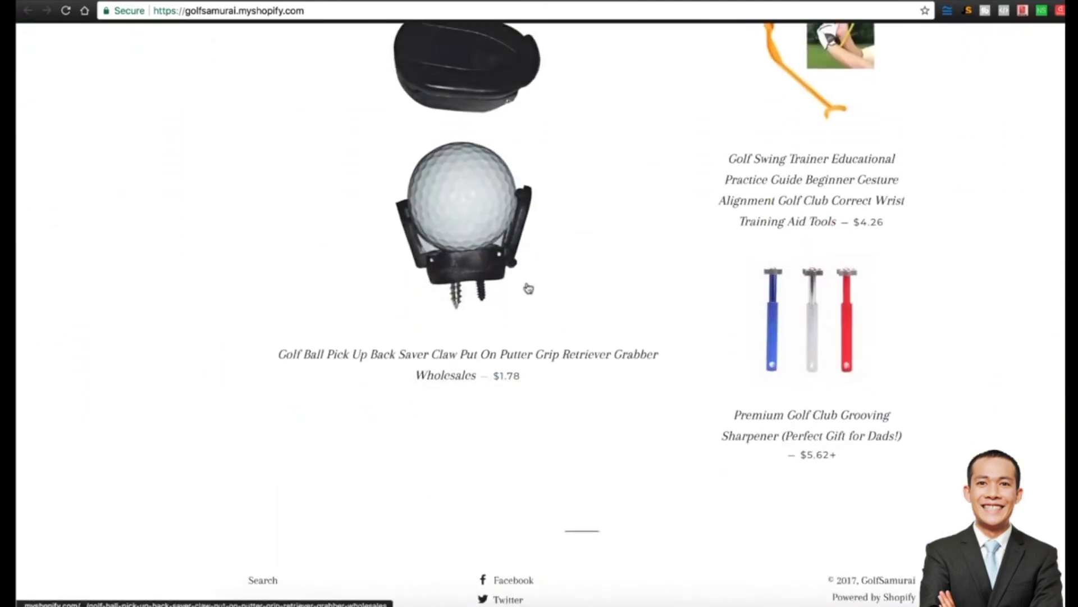
{"action": "scroll", "coordinate": [899, 314], "scroll_direction": "up", "scroll_amount": 3}
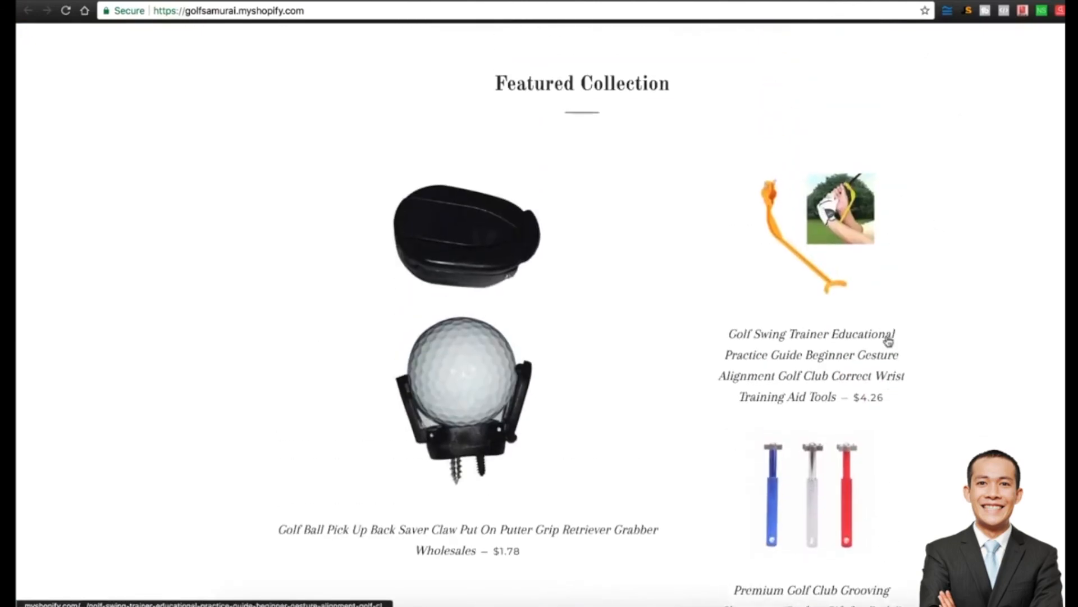
{"action": "scroll", "coordinate": [600, 472], "scroll_direction": "down", "scroll_amount": 2}
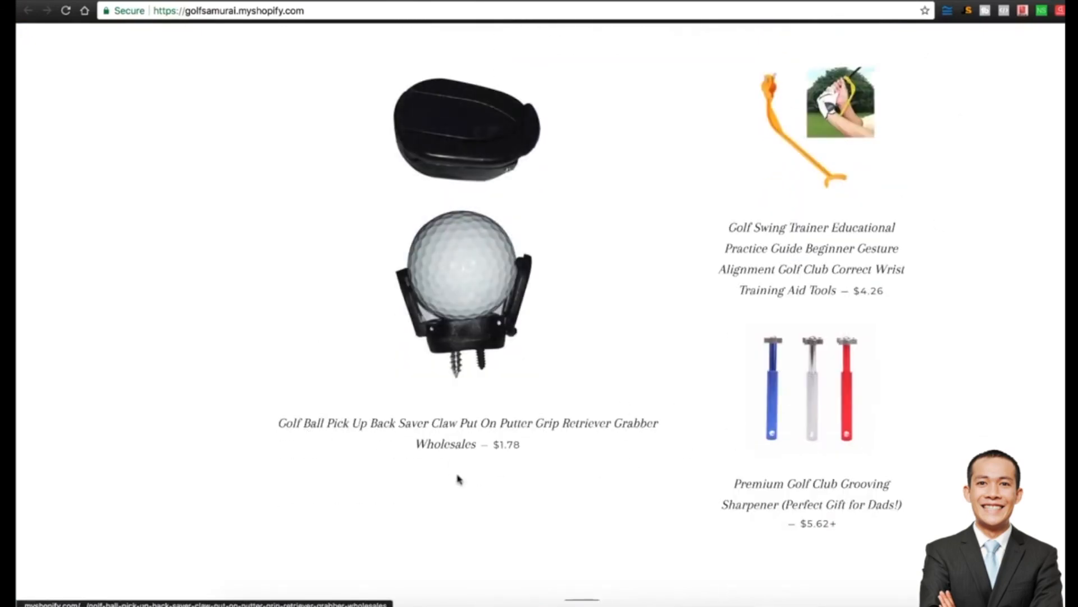
{"action": "scroll", "coordinate": [765, 349], "scroll_direction": "down", "scroll_amount": 2}
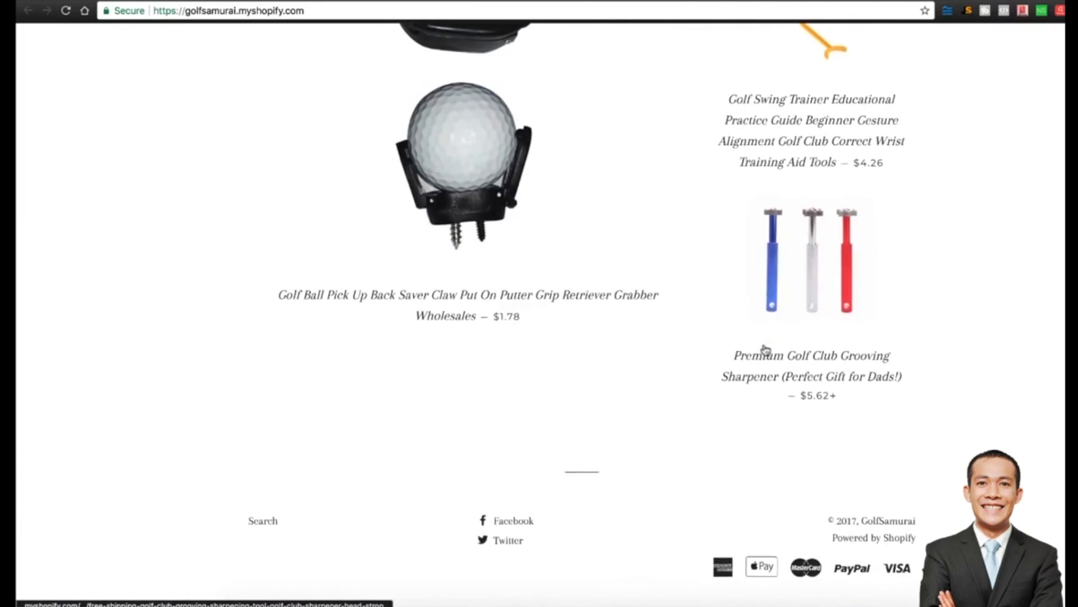
{"action": "scroll", "coordinate": [624, 518], "scroll_direction": "up", "scroll_amount": 15}
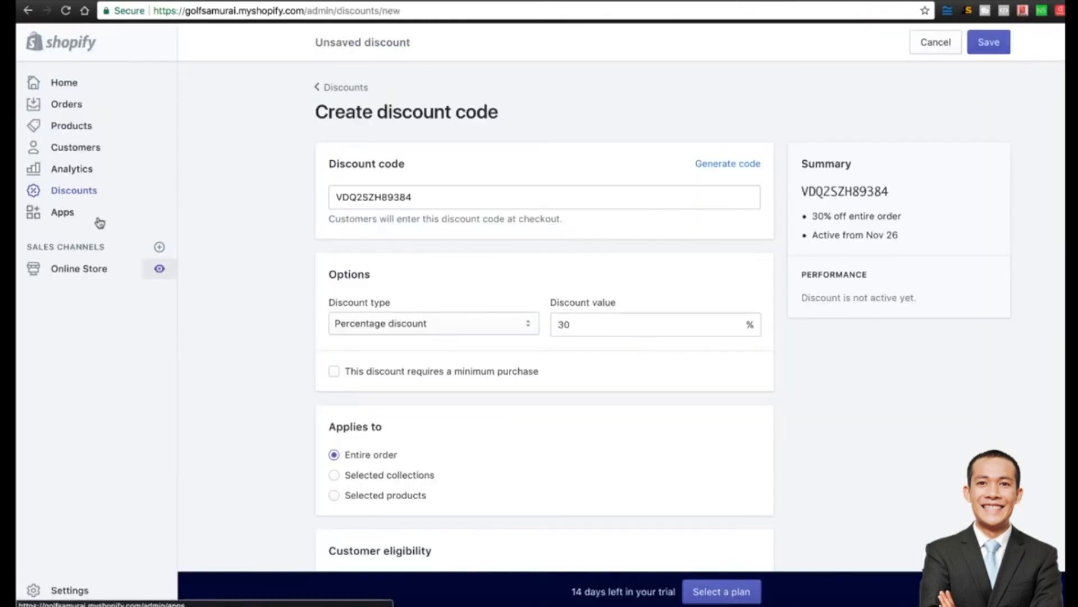
Save the 30% off entire-order discount code, then go to the Online Store Themes page.
{"action": "left_click", "coordinate": [92, 268]}
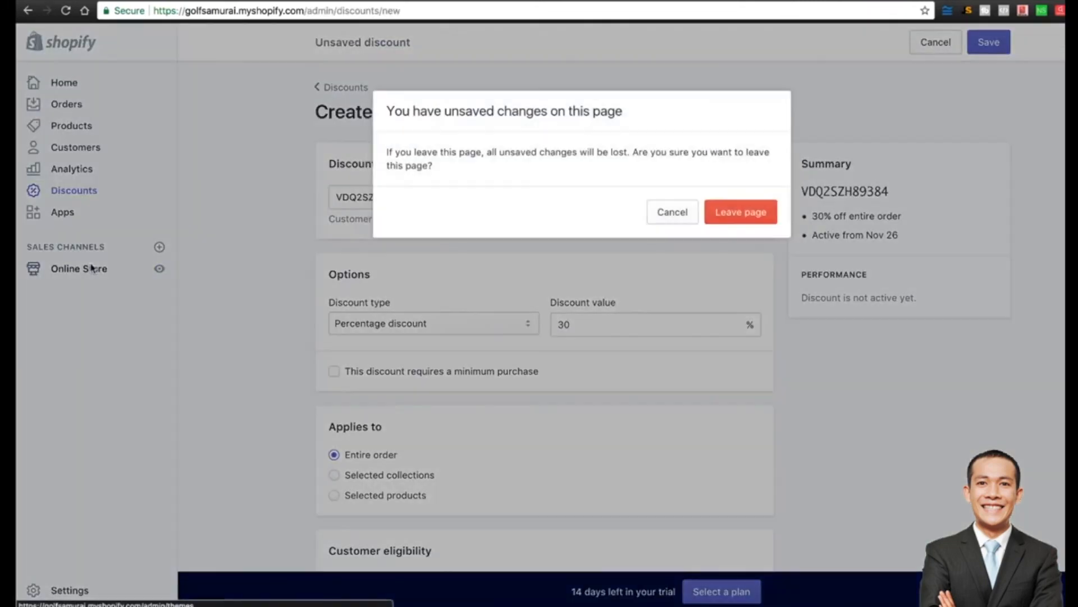
{"action": "left_click", "coordinate": [681, 213]}
{"action": "left_click", "coordinate": [996, 43]}
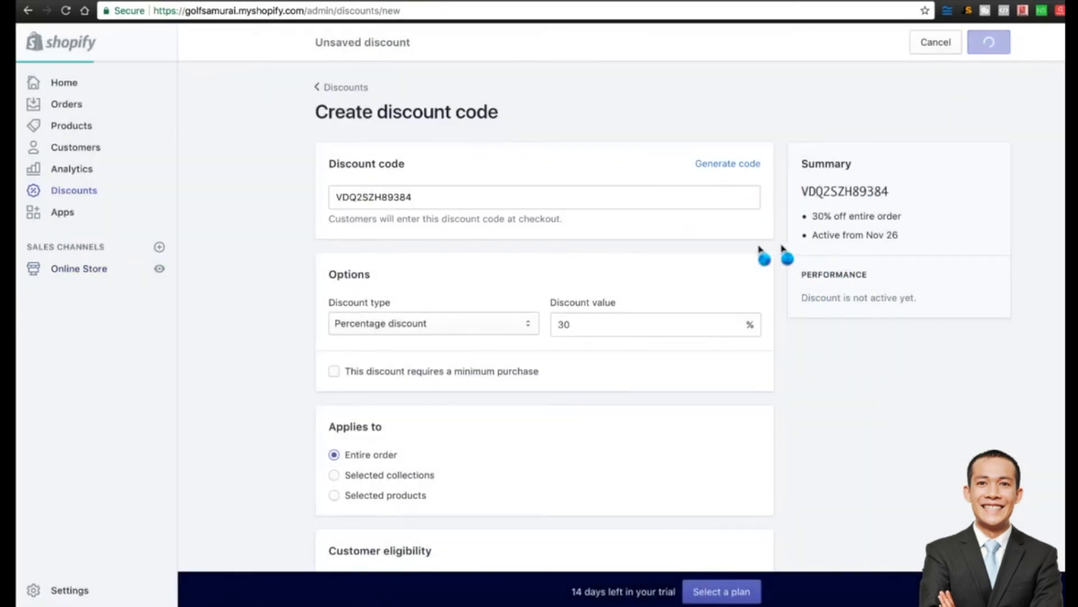
{"action": "left_click", "coordinate": [74, 271]}
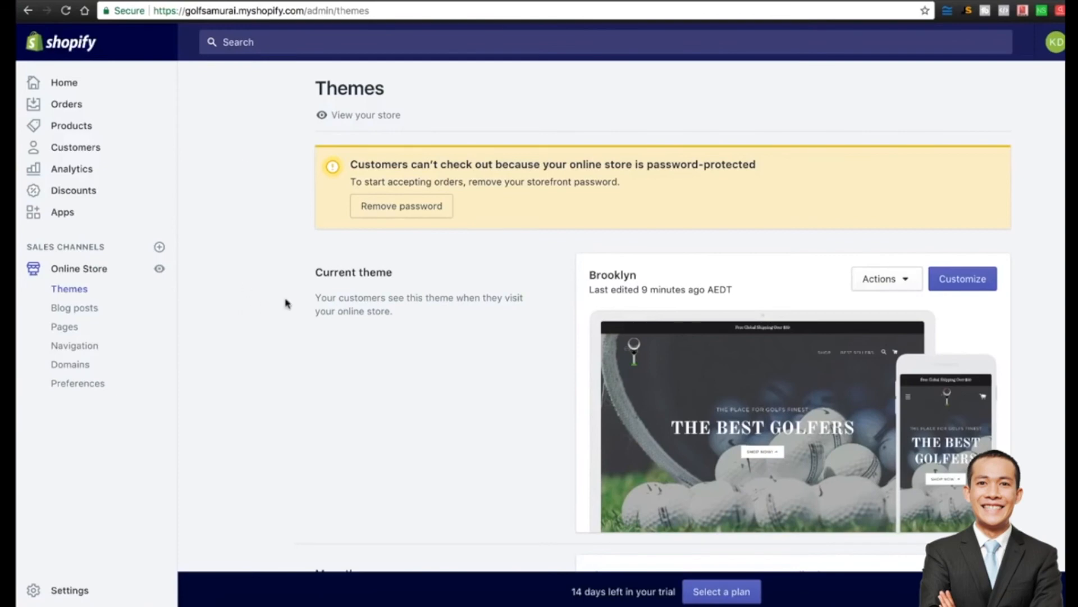
In the Main menu, relink the SHOP item from Home to Featured Collection 1.
{"action": "left_click", "coordinate": [87, 350]}
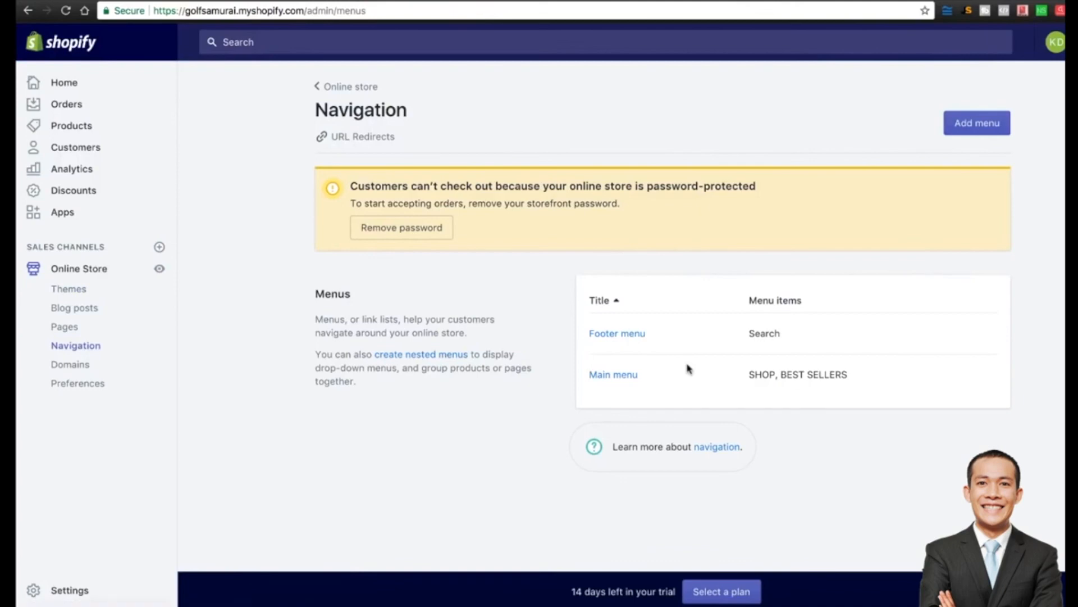
{"action": "left_click", "coordinate": [630, 378]}
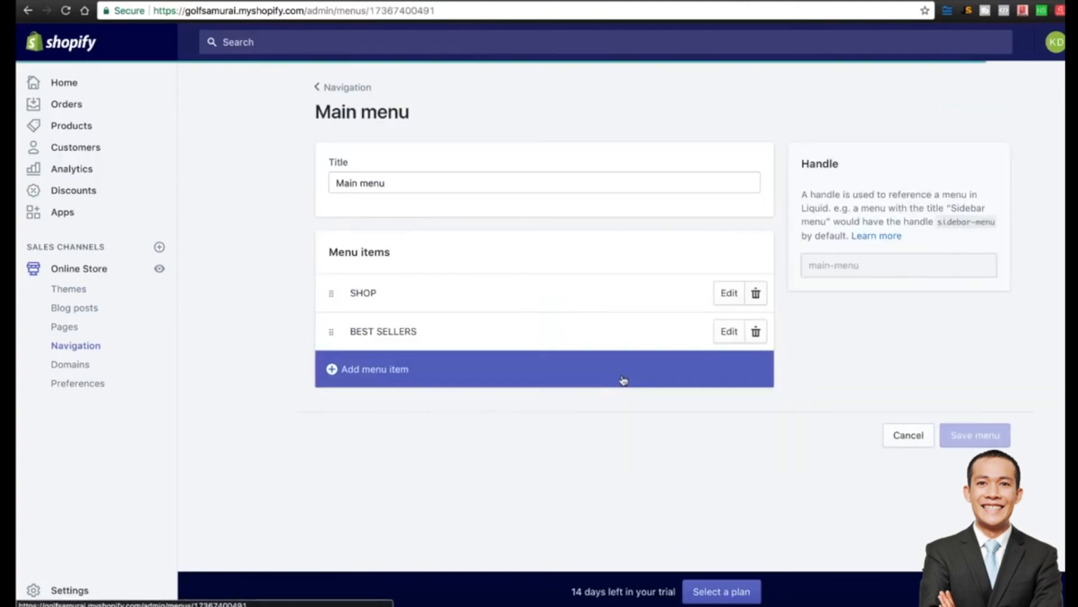
{"action": "left_click", "coordinate": [730, 294]}
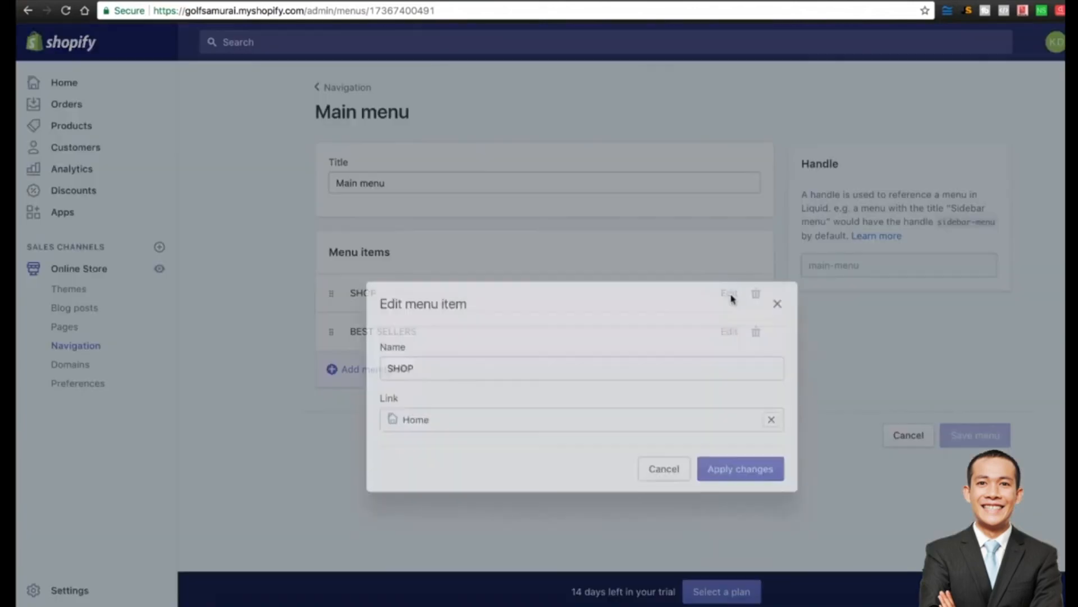
{"action": "left_click", "coordinate": [771, 370]}
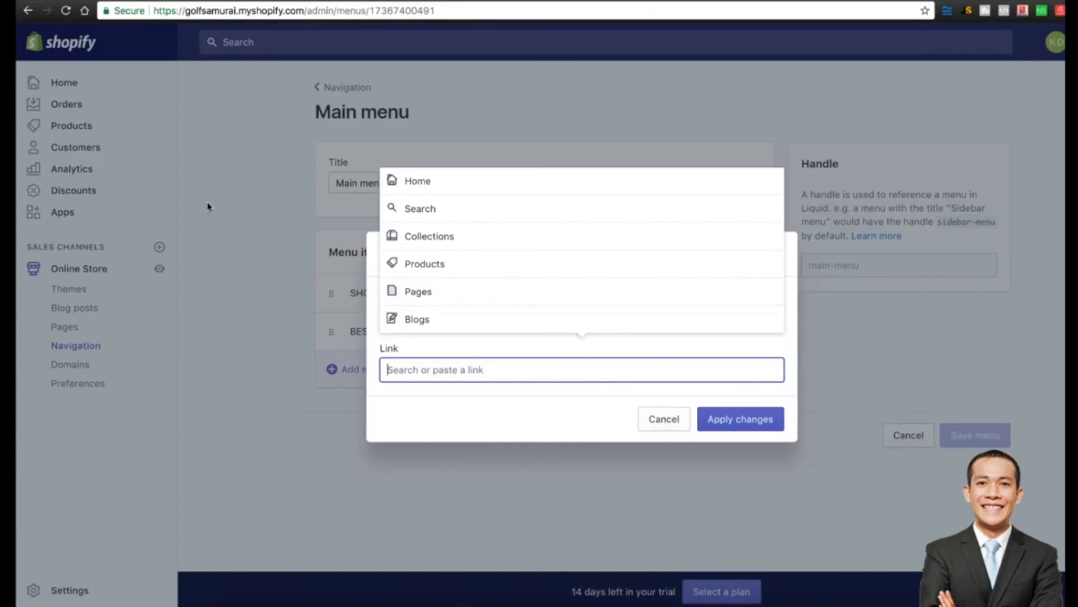
{"action": "left_click", "coordinate": [451, 246]}
{"action": "left_click", "coordinate": [488, 308]}
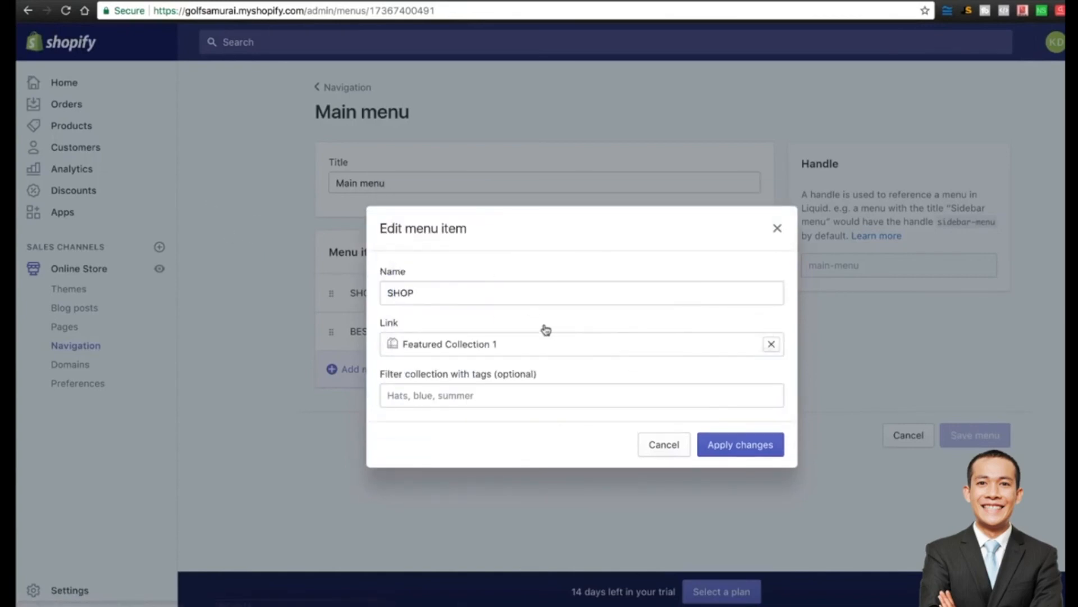
{"action": "left_click", "coordinate": [739, 455]}
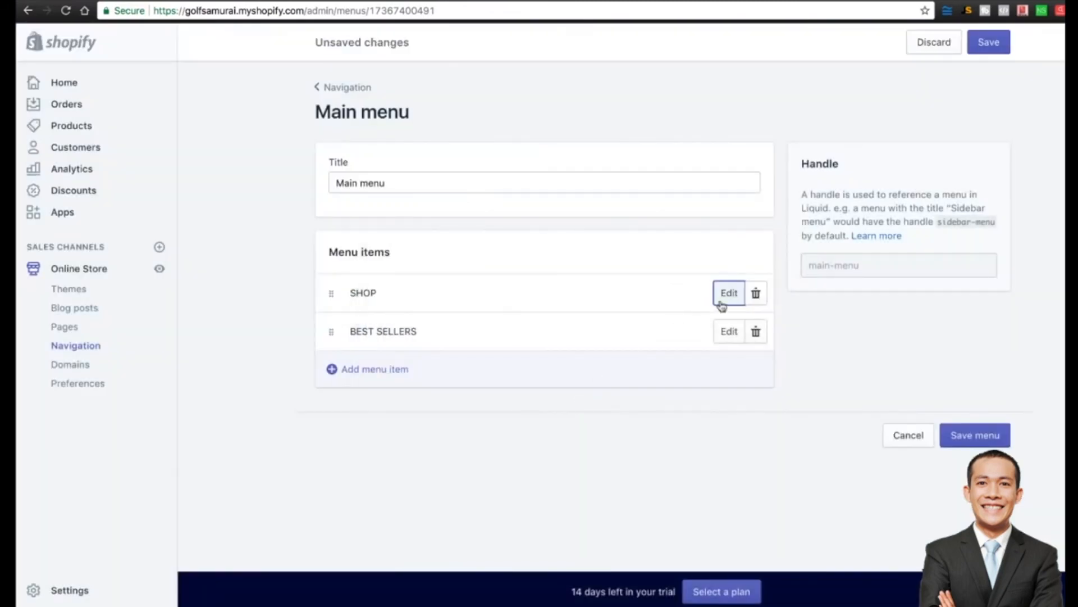
Relink BEST SELLERS from All Products to Featured Collection 1 and save the Main menu.
{"action": "left_click", "coordinate": [730, 335]}
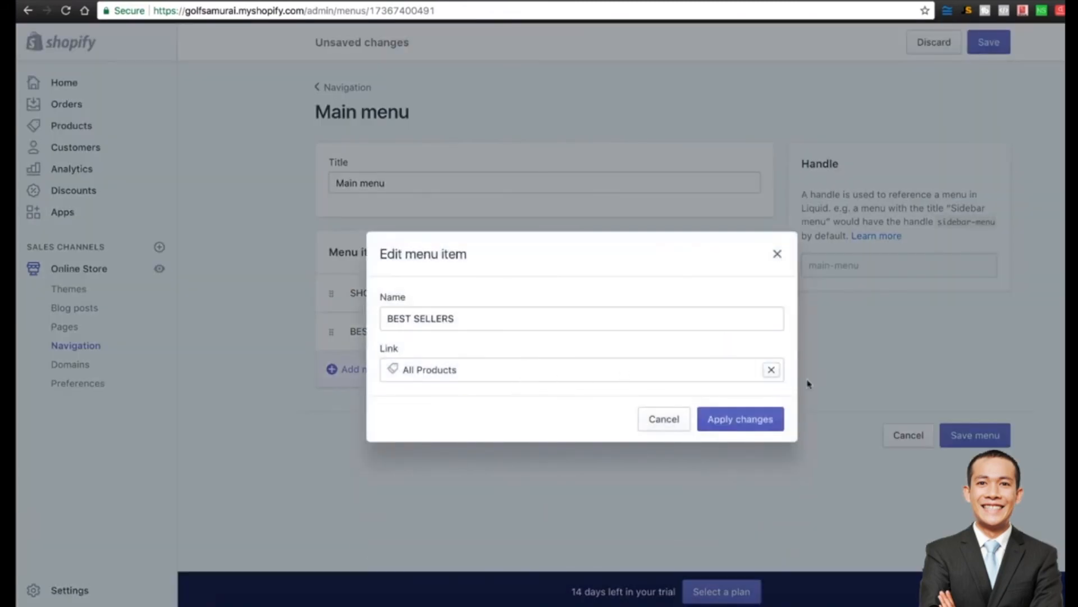
{"action": "left_click", "coordinate": [772, 370]}
{"action": "left_click", "coordinate": [461, 241]}
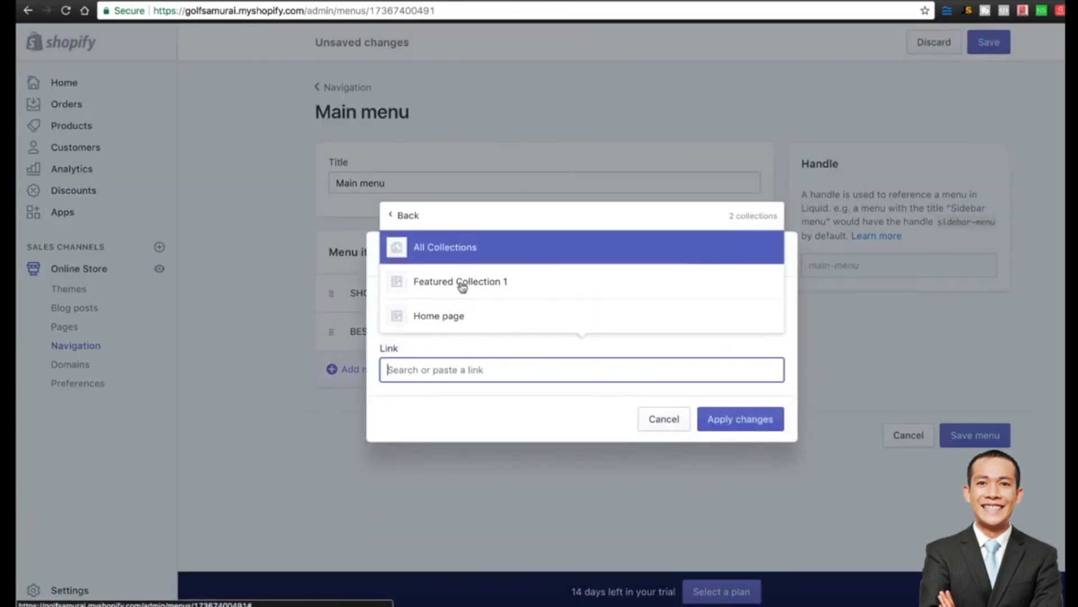
{"action": "left_click", "coordinate": [475, 281]}
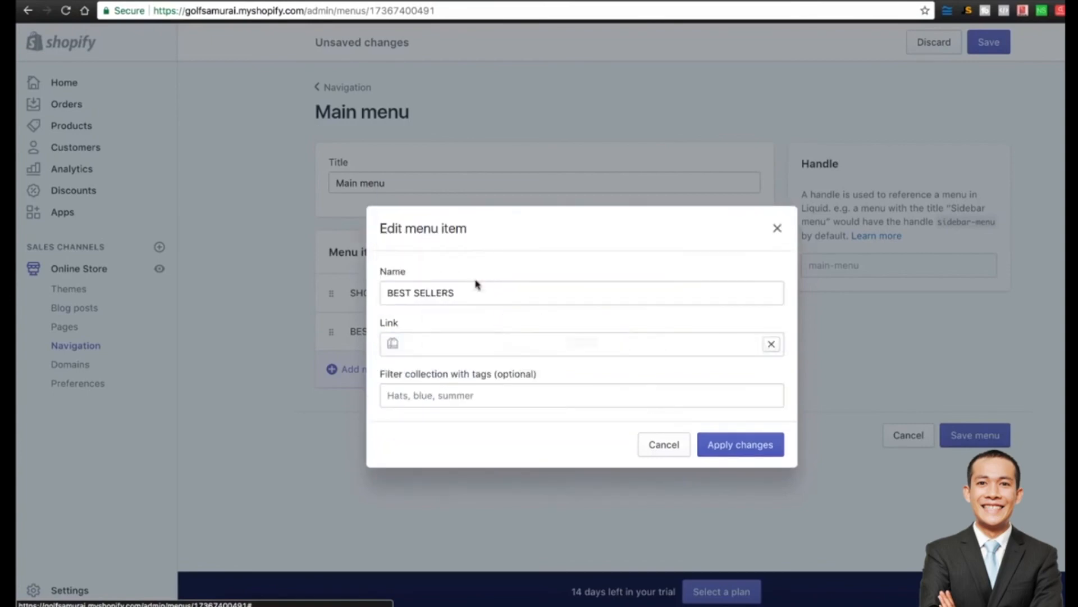
{"action": "left_click", "coordinate": [754, 446]}
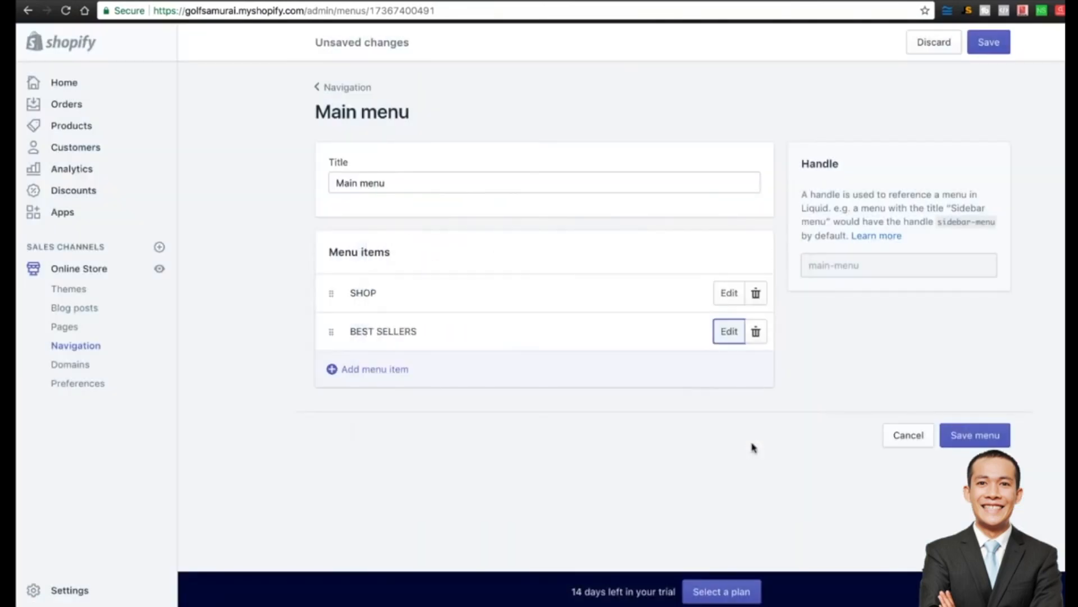
{"action": "left_click", "coordinate": [987, 439]}
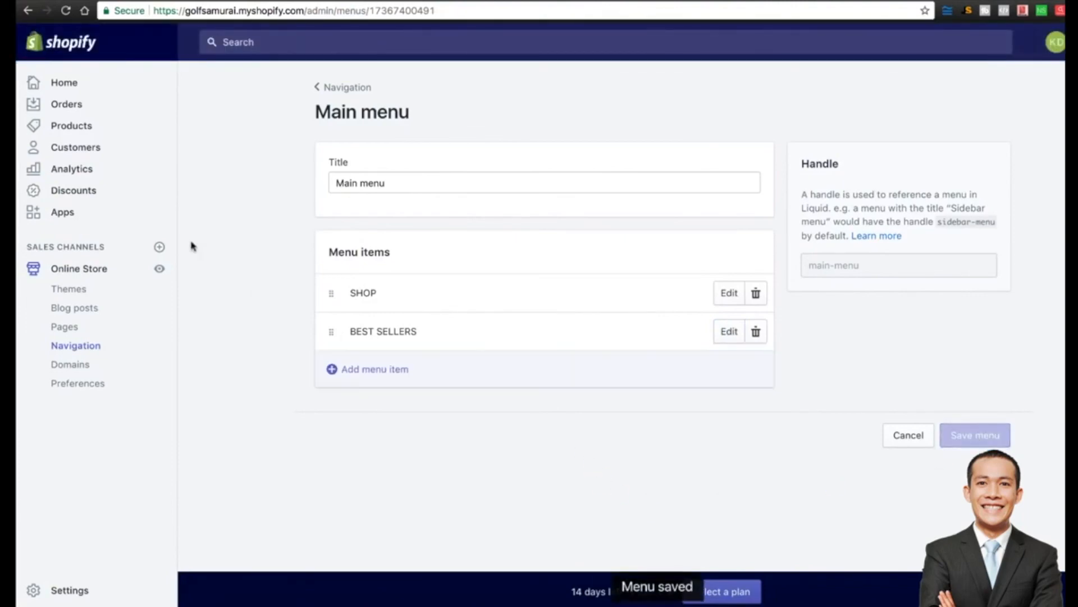
On the live GolfSamurai storefront, check that SHOP and BEST SELLERS open Featured Collection 1.
{"action": "left_click", "coordinate": [159, 269]}
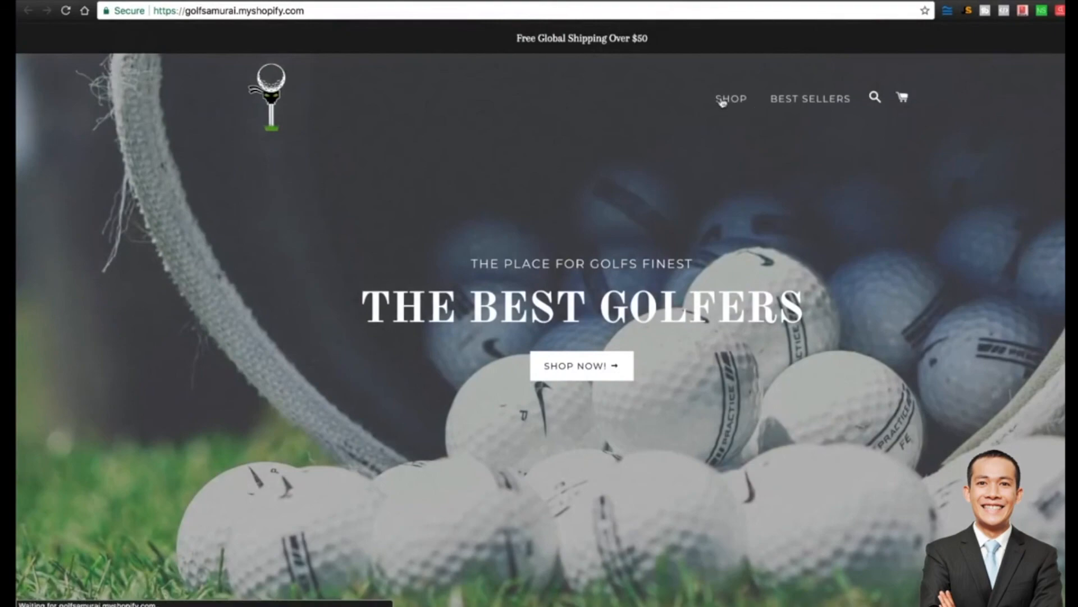
{"action": "left_click", "coordinate": [722, 99]}
{"action": "left_click", "coordinate": [33, 17]}
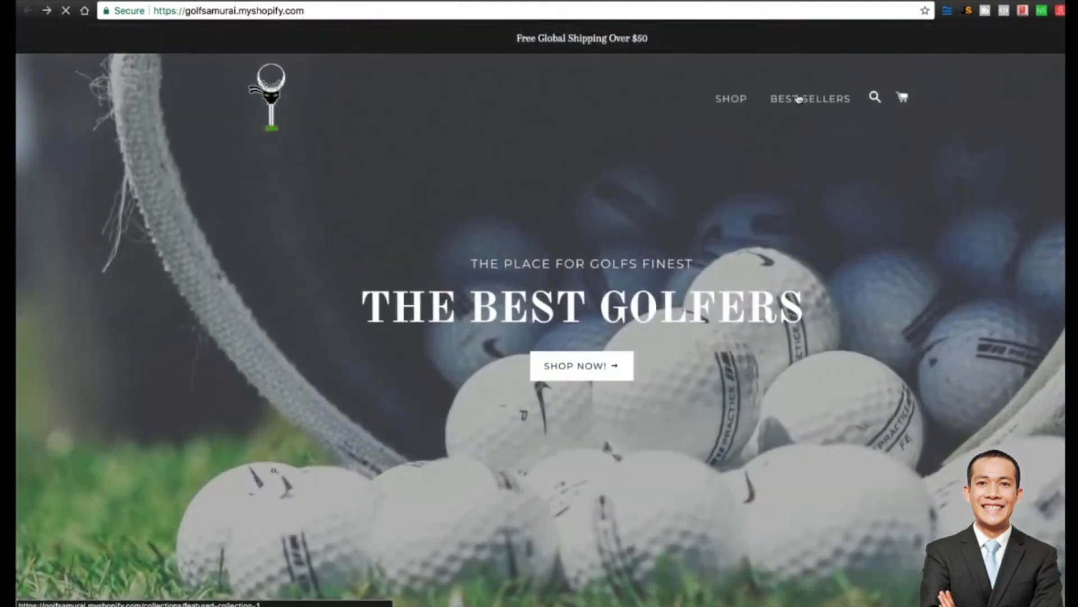
{"action": "left_click", "coordinate": [798, 99]}
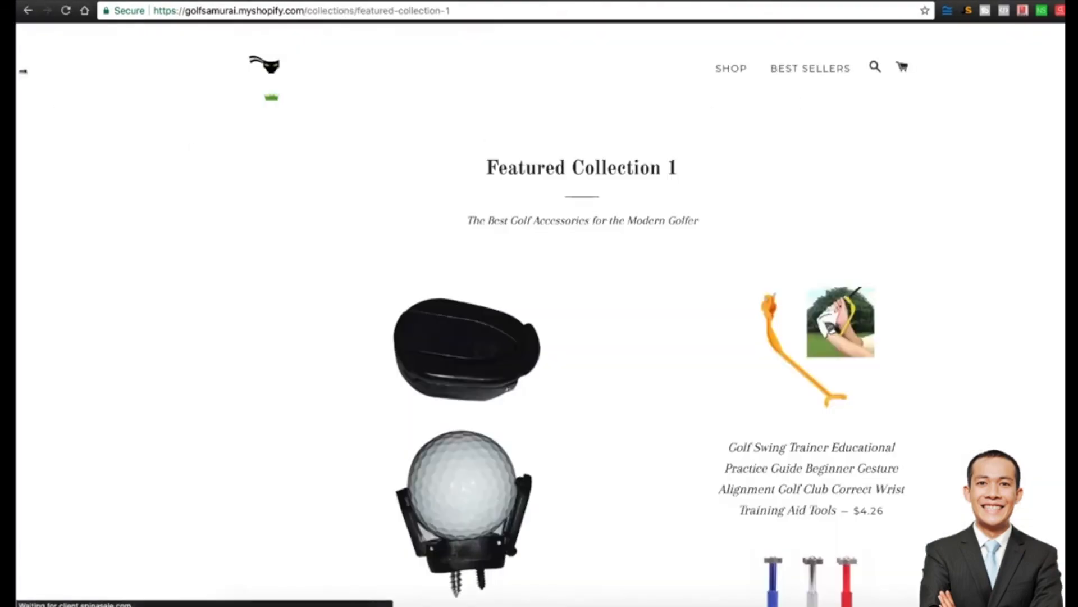
{"action": "left_click", "coordinate": [27, 10]}
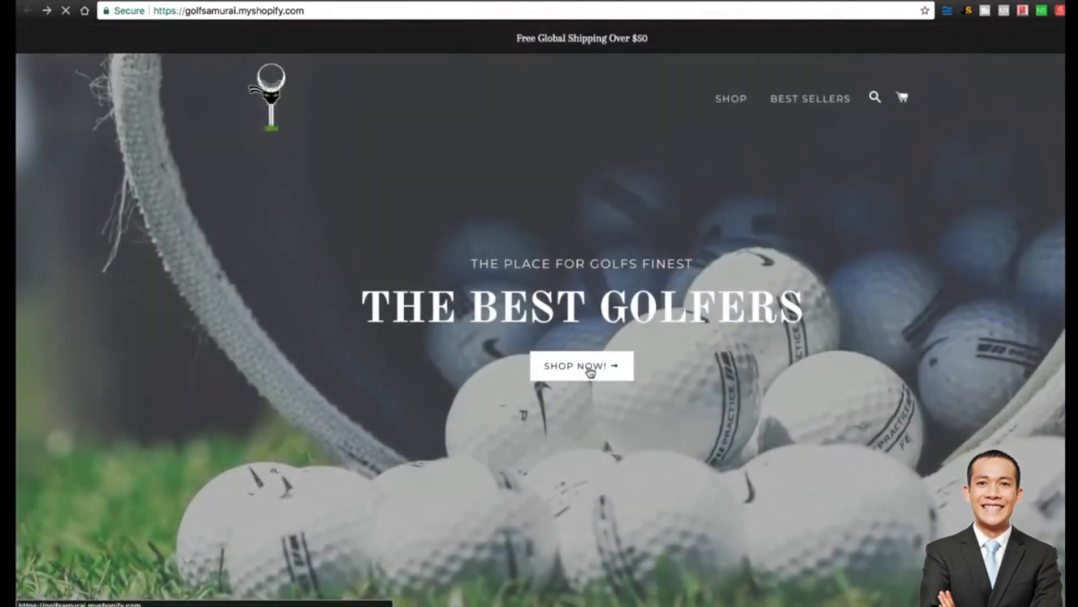
{"action": "left_click", "coordinate": [589, 370]}
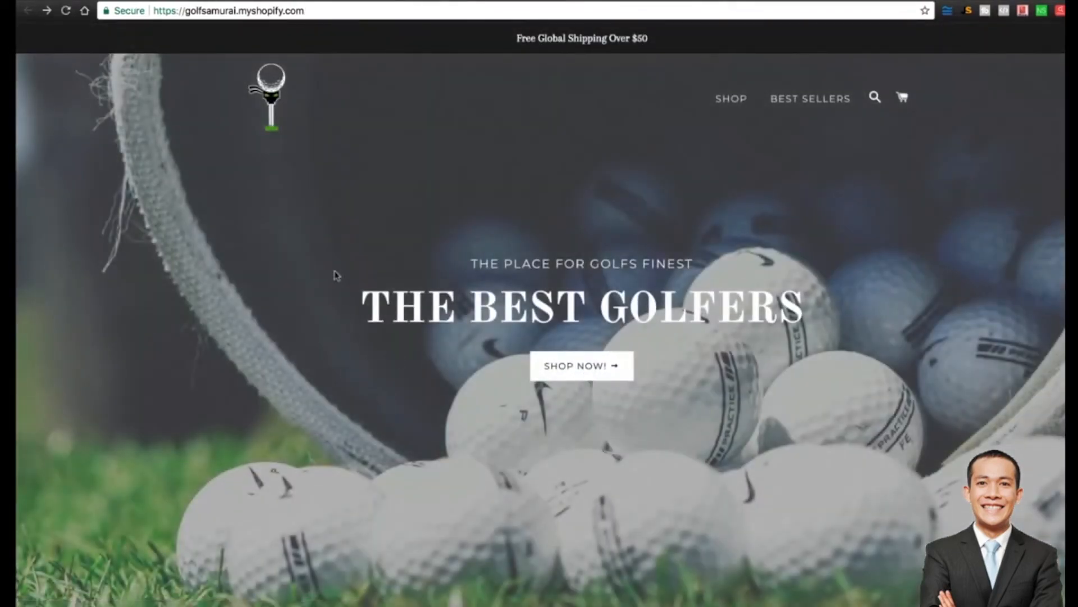